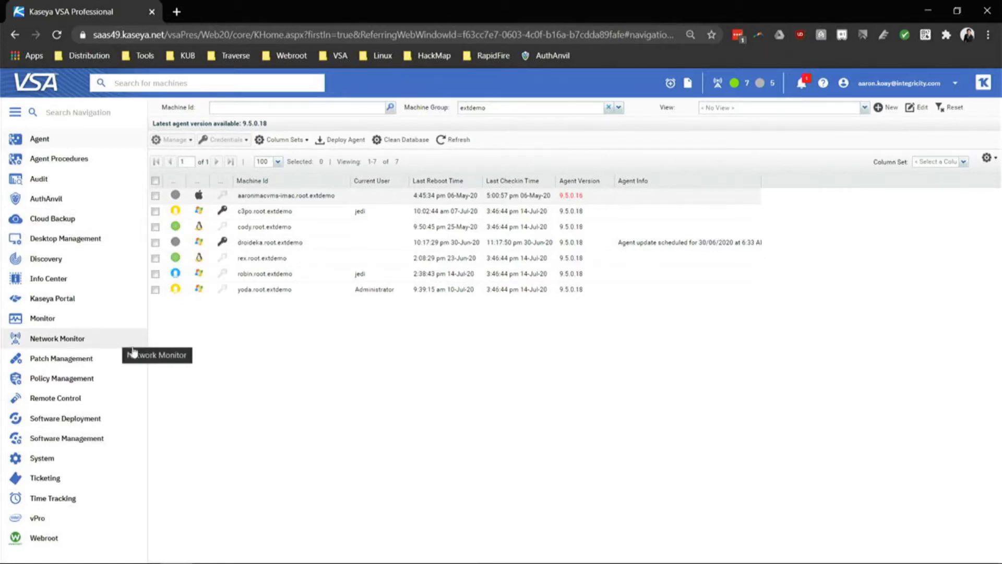
Open System > User Roles and show the Demo role's Access Rights tree with its modules.
{"action": "left_click", "coordinate": [83, 462]}
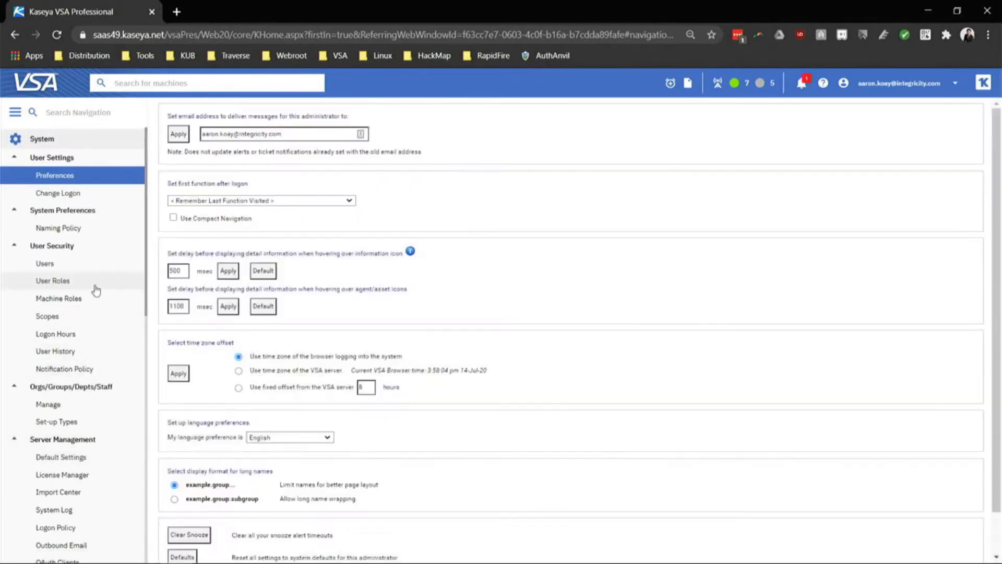
{"action": "left_click", "coordinate": [95, 285]}
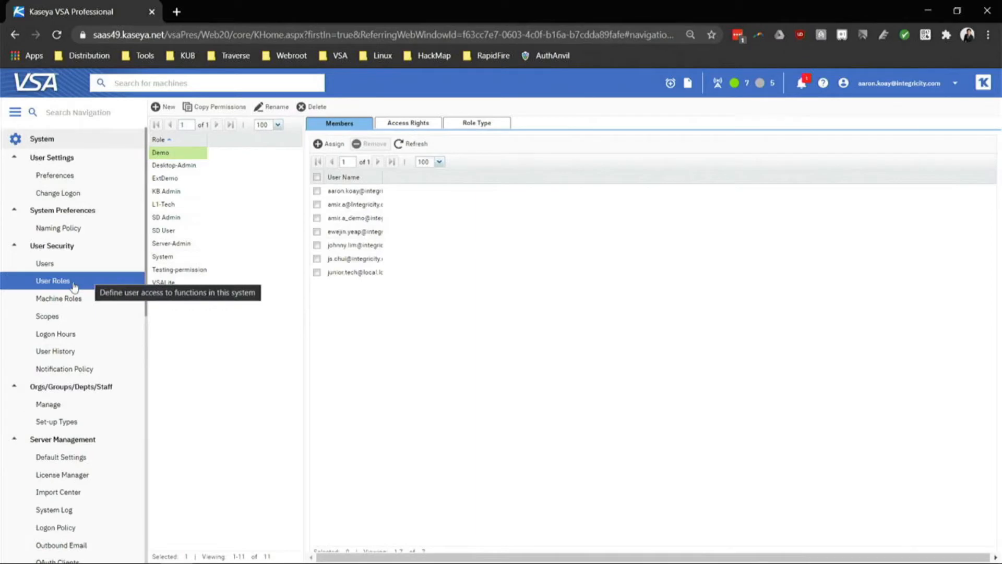
{"action": "left_click", "coordinate": [68, 321]}
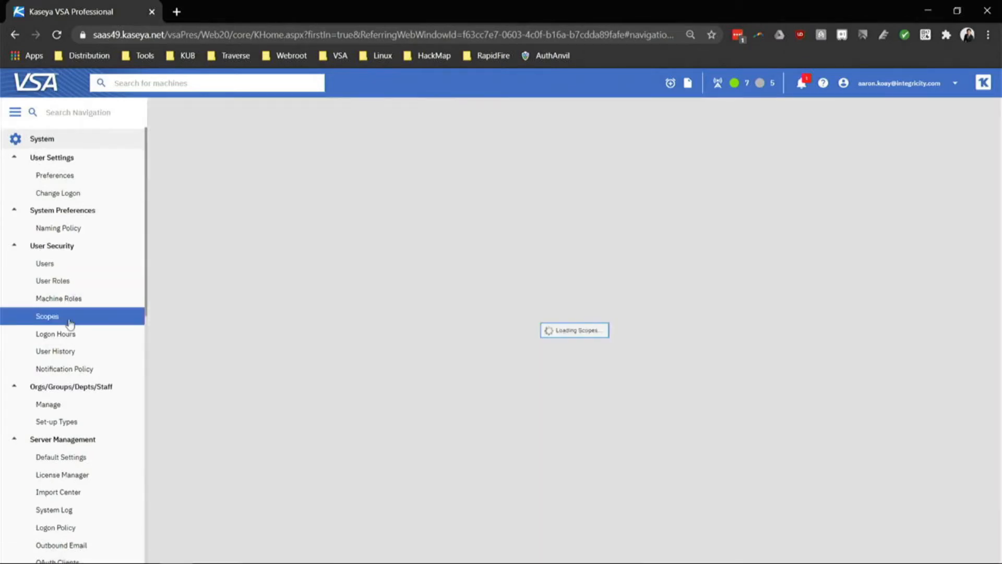
{"action": "left_click", "coordinate": [85, 283]}
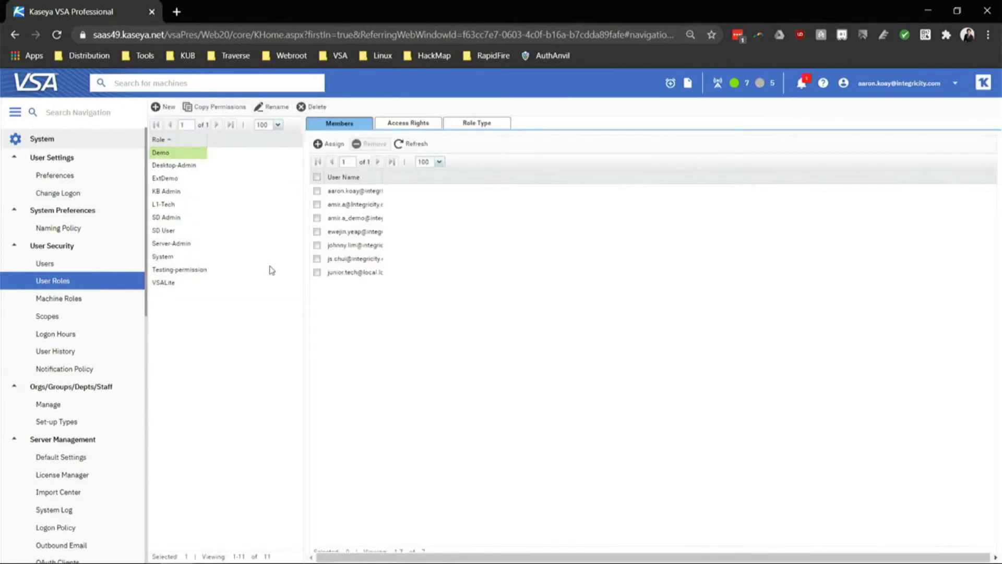
{"action": "left_click", "coordinate": [425, 124]}
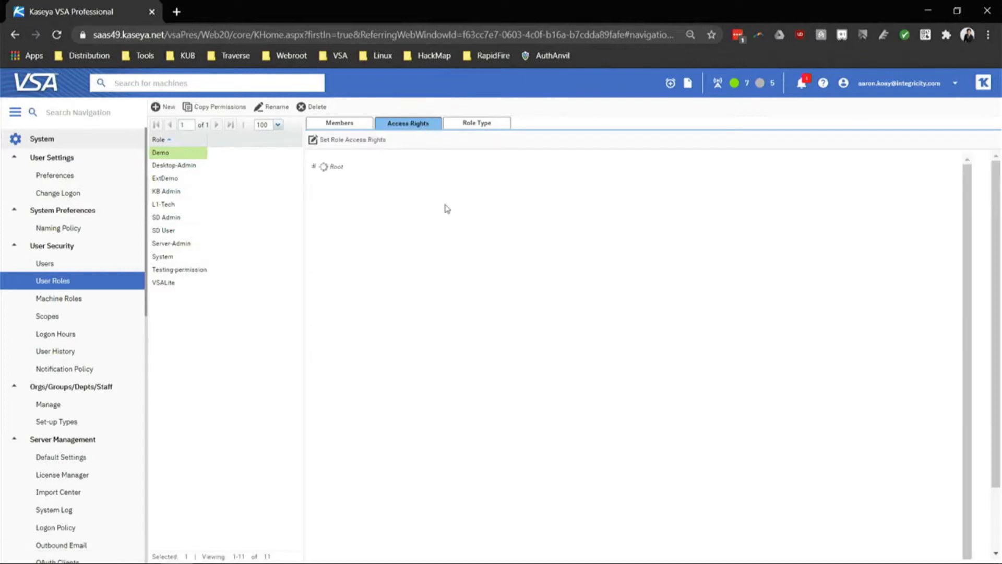
{"action": "left_click", "coordinate": [72, 140]}
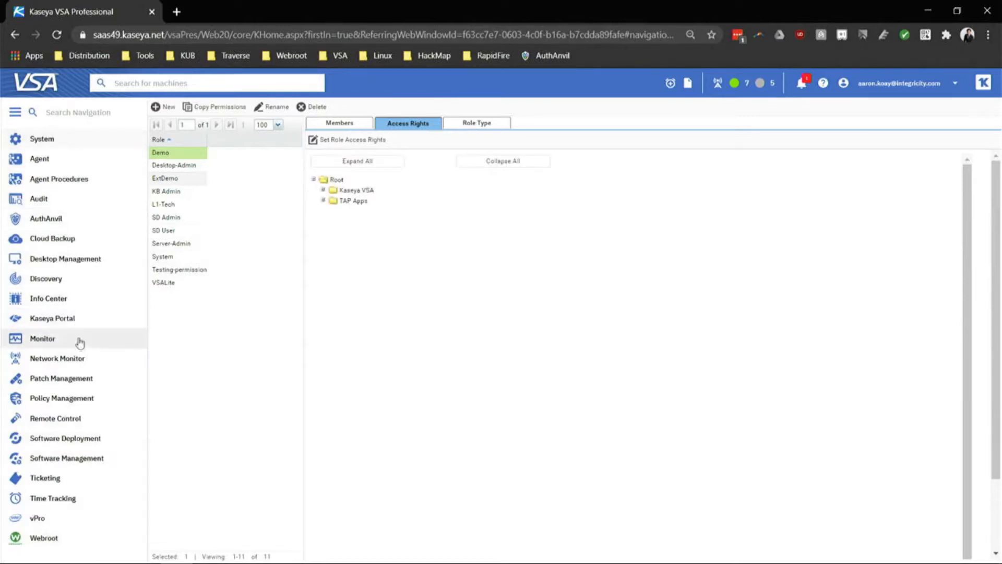
{"action": "left_click", "coordinate": [102, 148]}
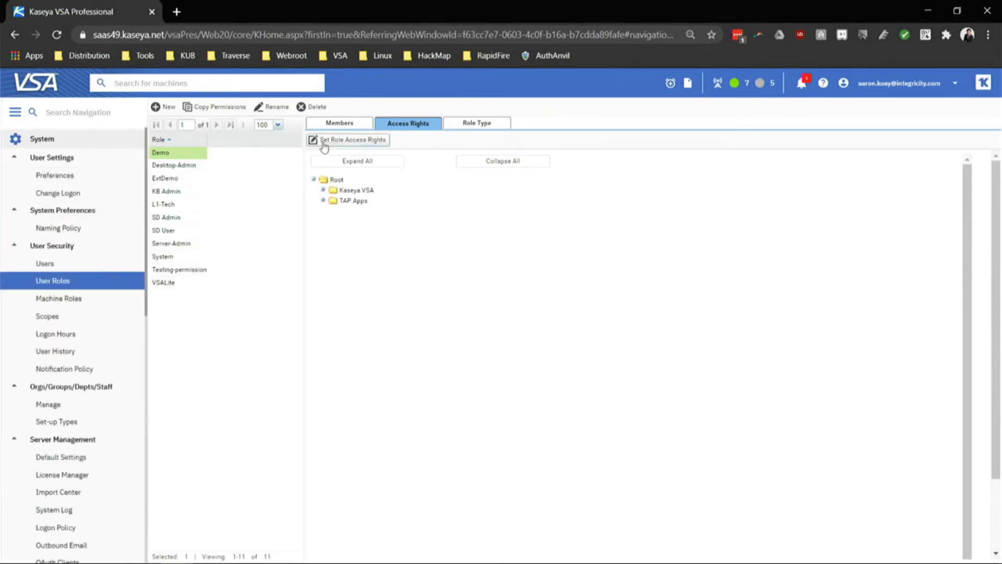
Add role L1 with role type Kaseya Advanced, then open L1's Set Role Access Rights editor.
{"action": "left_click", "coordinate": [172, 111]}
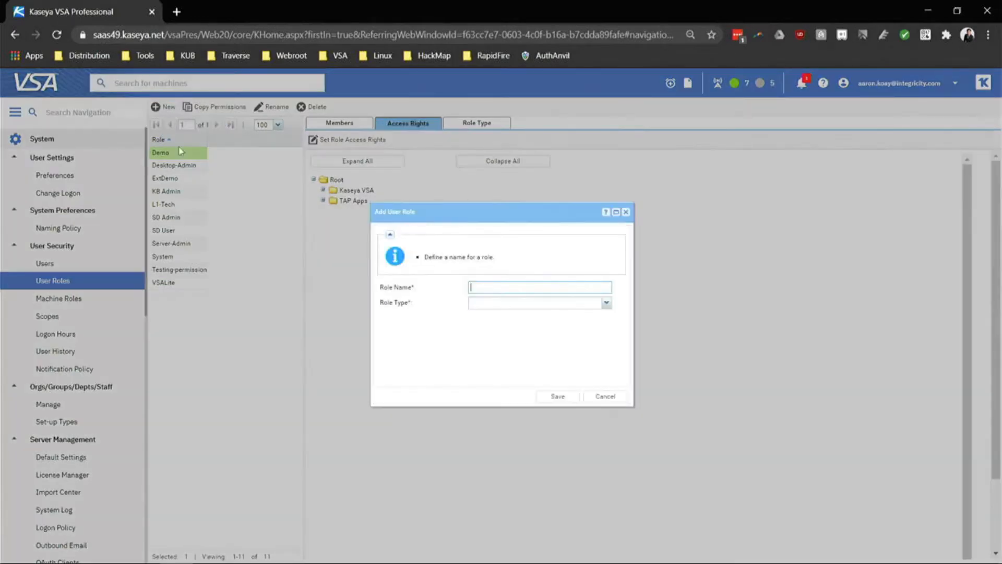
{"action": "left_click", "coordinate": [474, 291]}
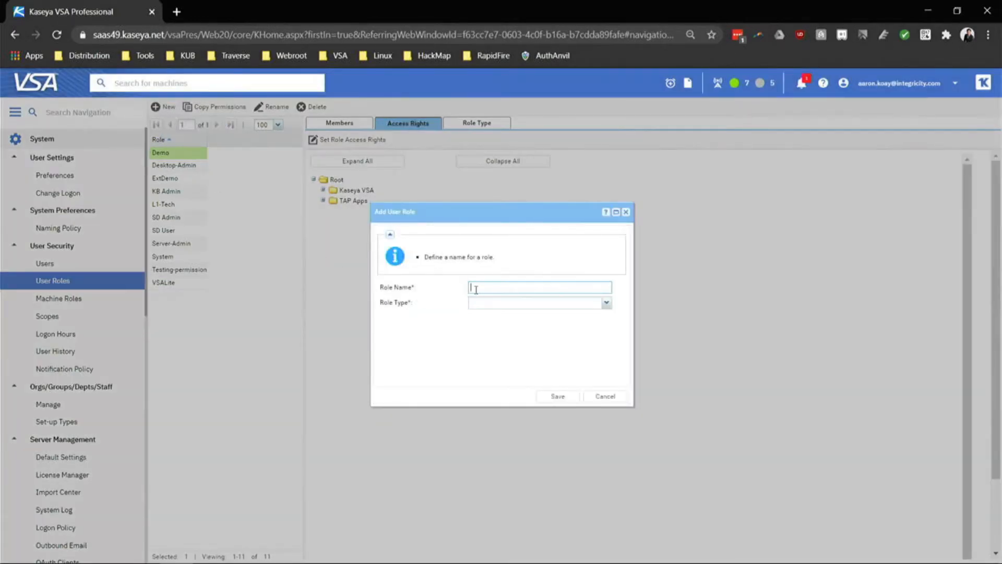
{"action": "key", "text": "Caps_Lock"}
{"action": "left_click", "coordinate": [607, 304]}
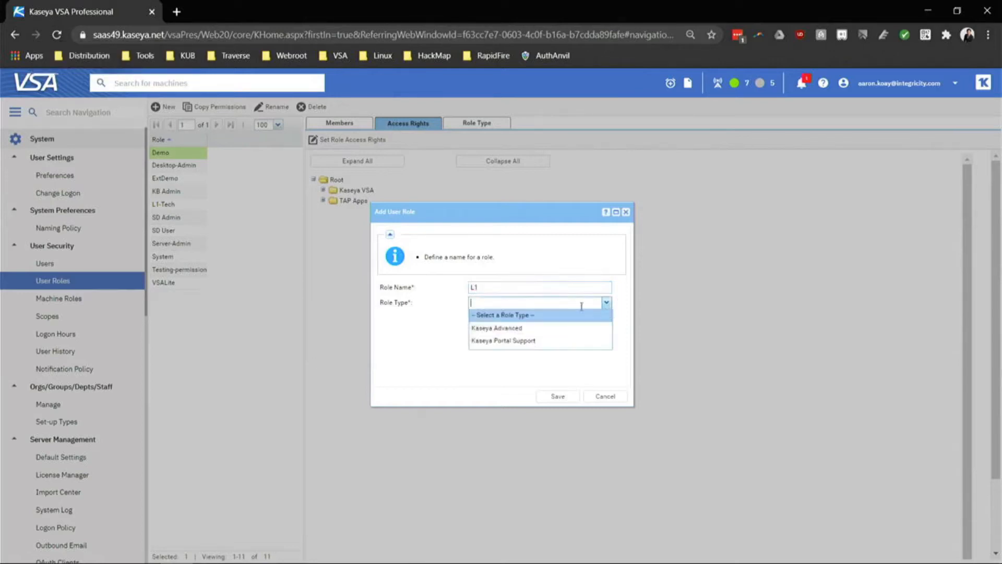
{"action": "left_click", "coordinate": [534, 328]}
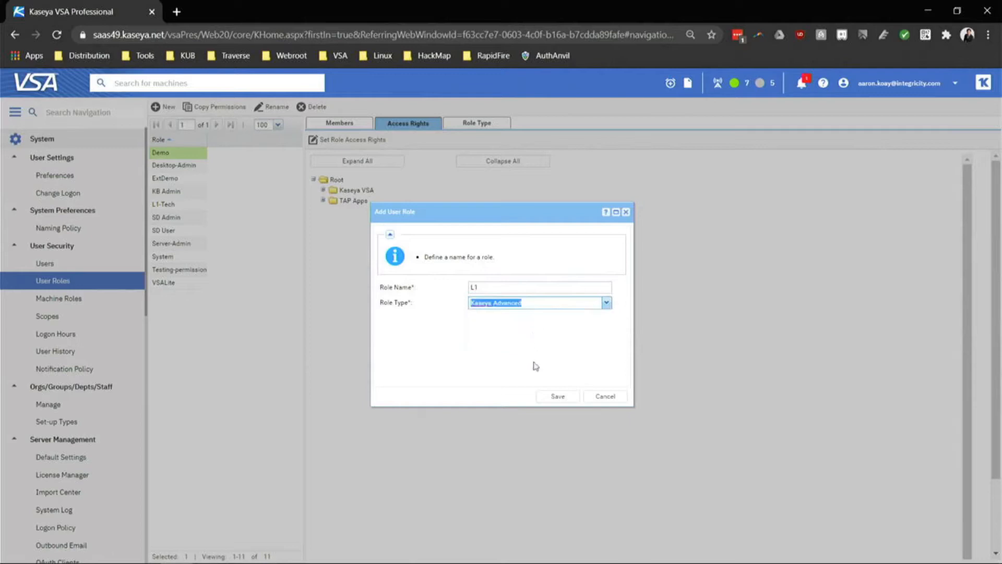
{"action": "left_click", "coordinate": [551, 399]}
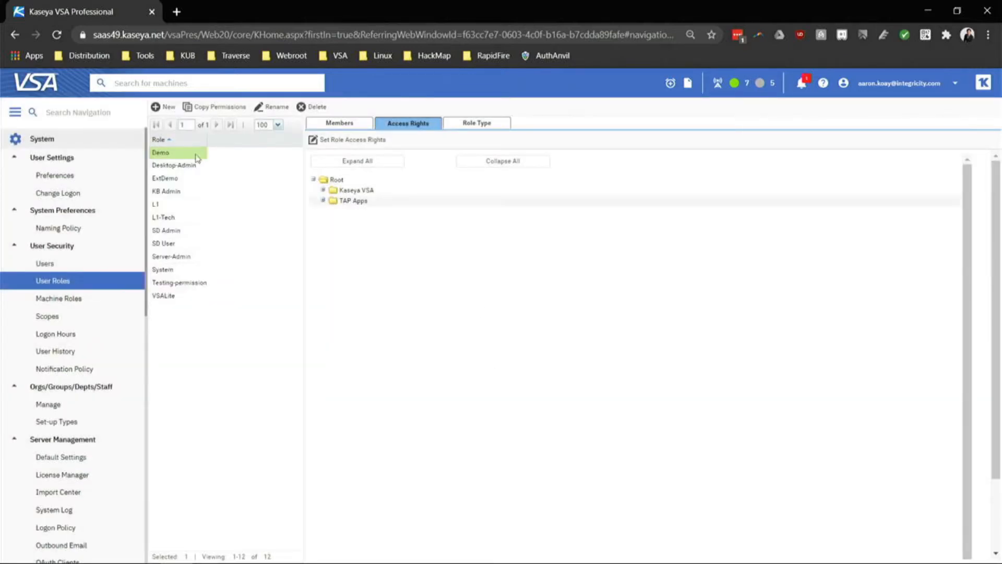
{"action": "left_click", "coordinate": [194, 209]}
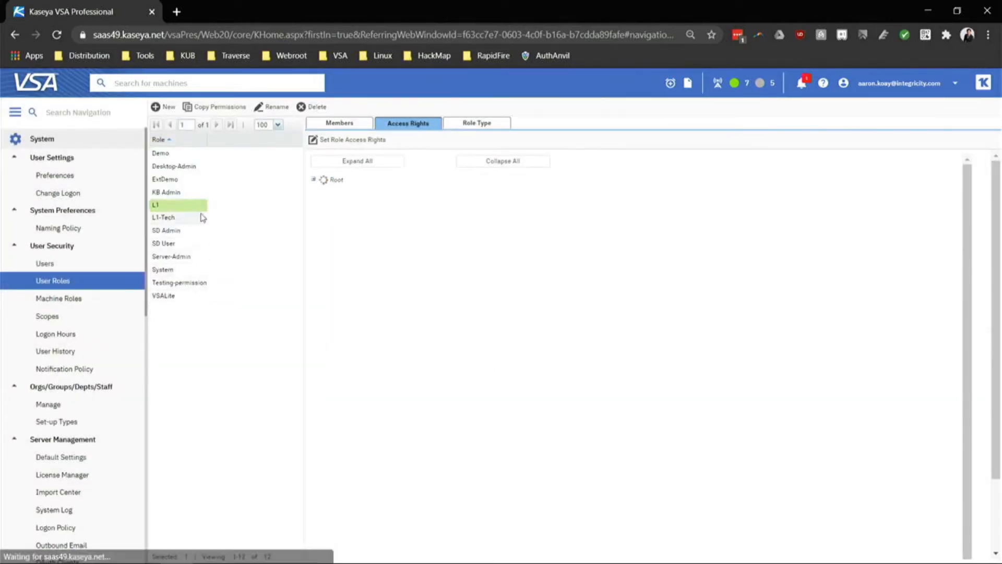
{"action": "left_click", "coordinate": [364, 147]}
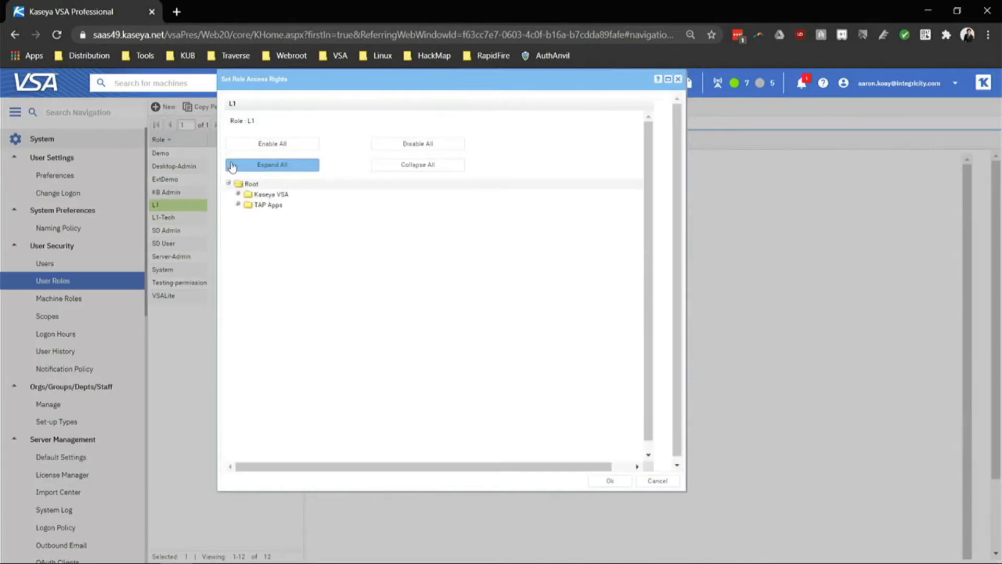
Expand the Kaseya VSA node to review L1's checked modules, then cancel without changes.
{"action": "left_click", "coordinate": [238, 194]}
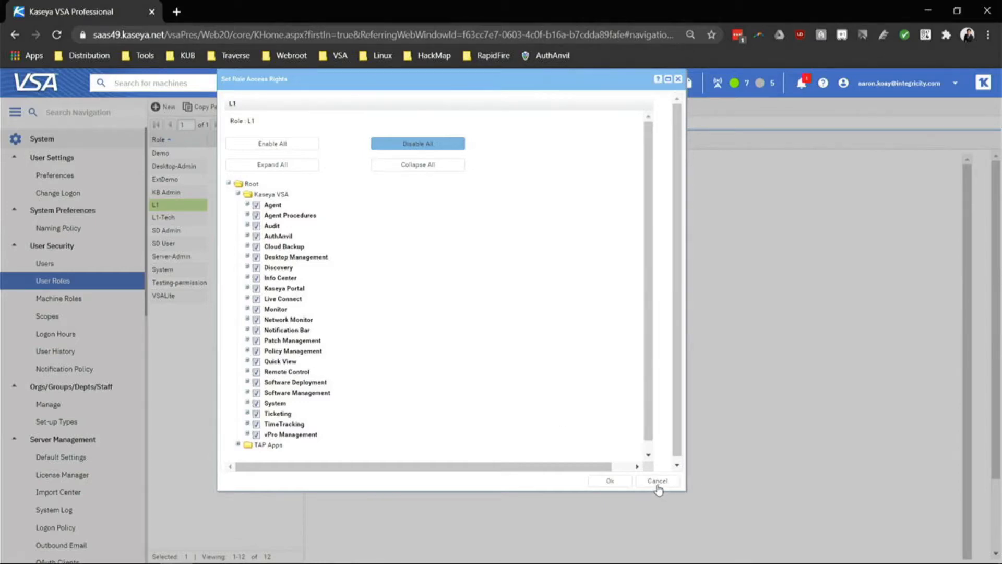
{"action": "left_click", "coordinate": [678, 80]}
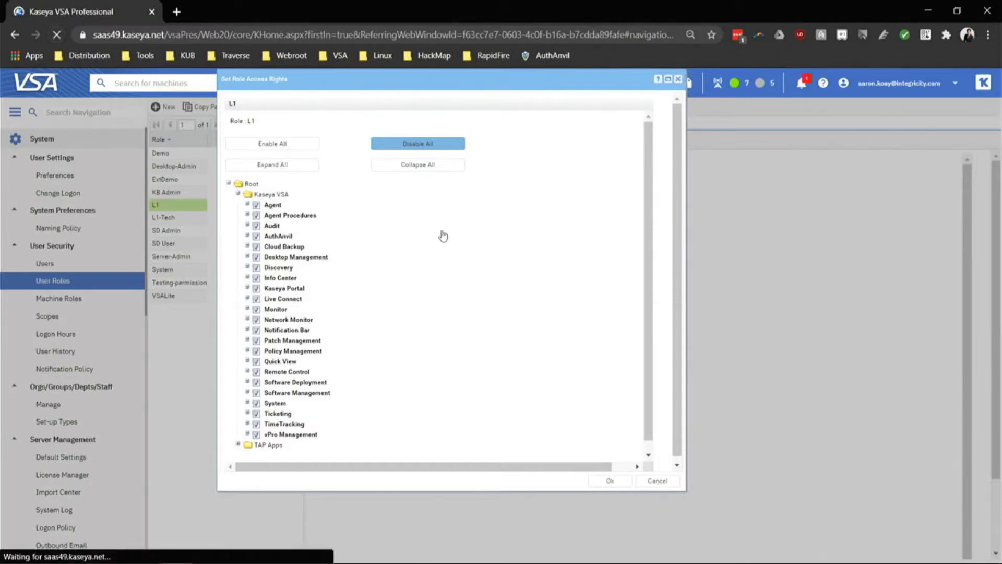
{"action": "left_click", "coordinate": [209, 35]}
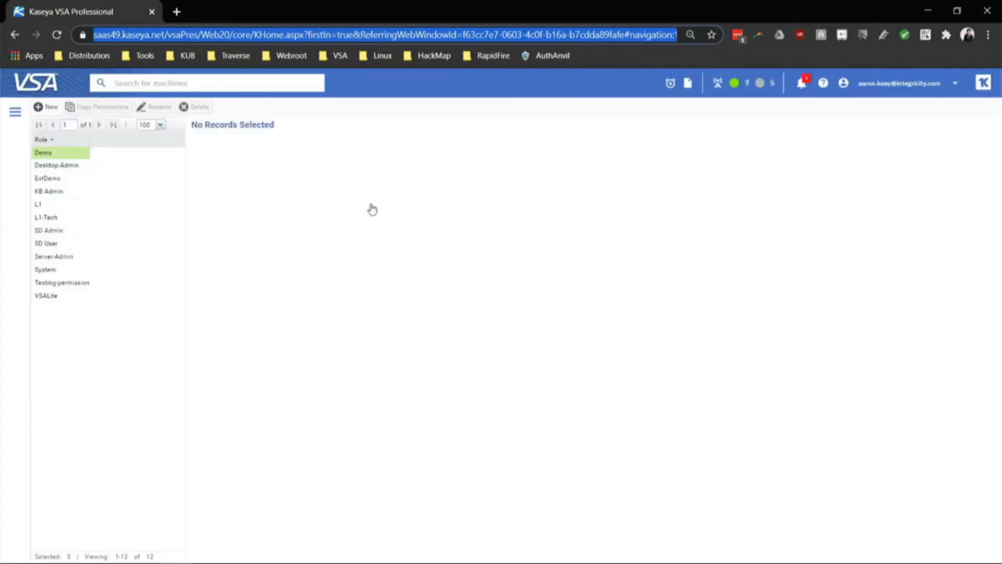
Check the L1 role's empty Members and its Access Rights, then go to the Scopes page.
{"action": "left_click", "coordinate": [57, 207]}
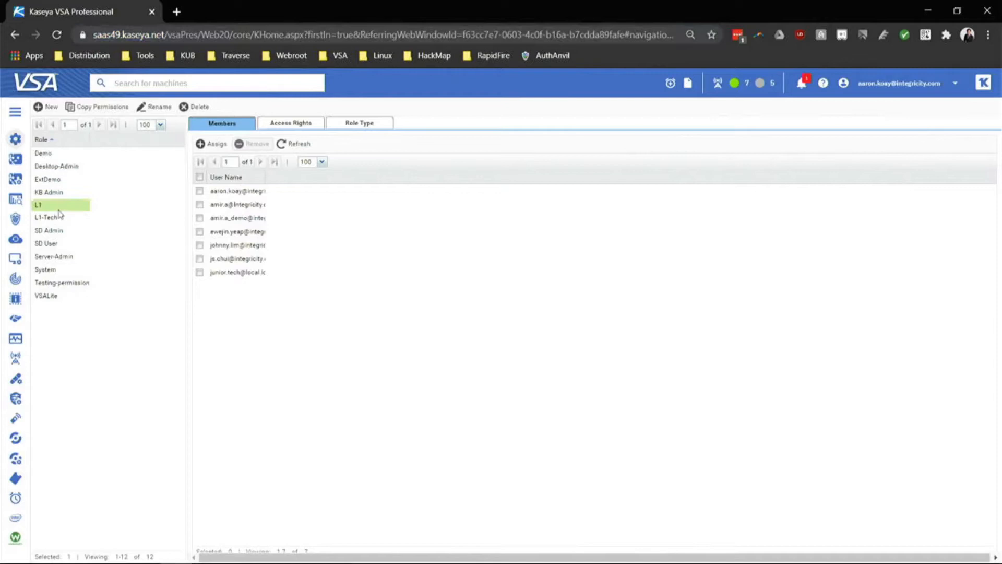
{"action": "left_click", "coordinate": [308, 126]}
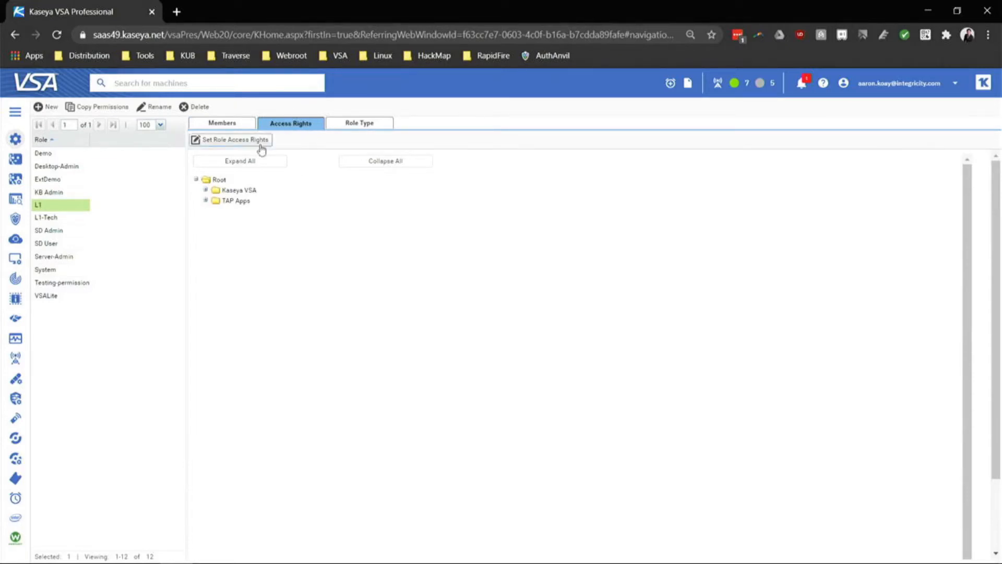
{"action": "left_click", "coordinate": [11, 112]}
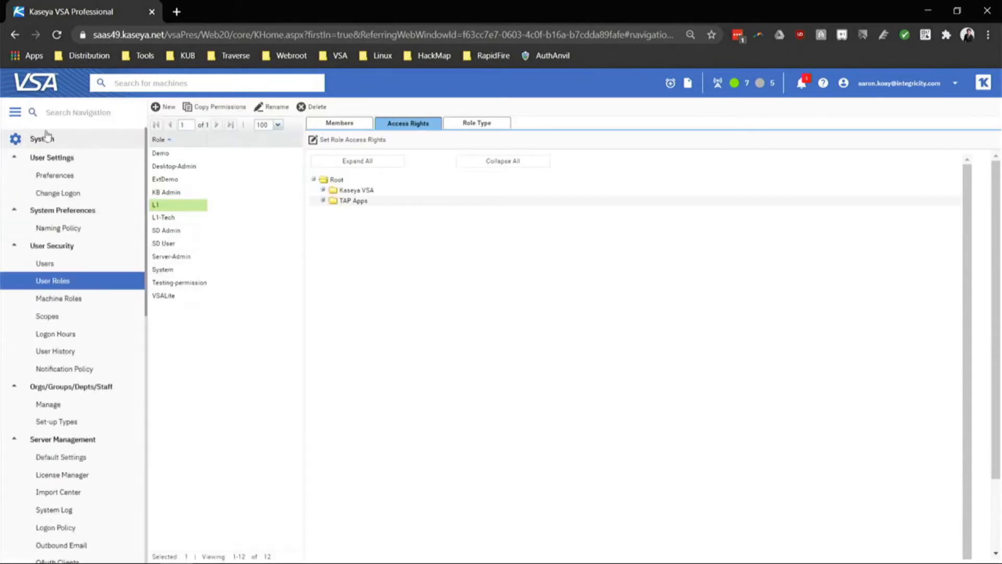
{"action": "left_click", "coordinate": [77, 320]}
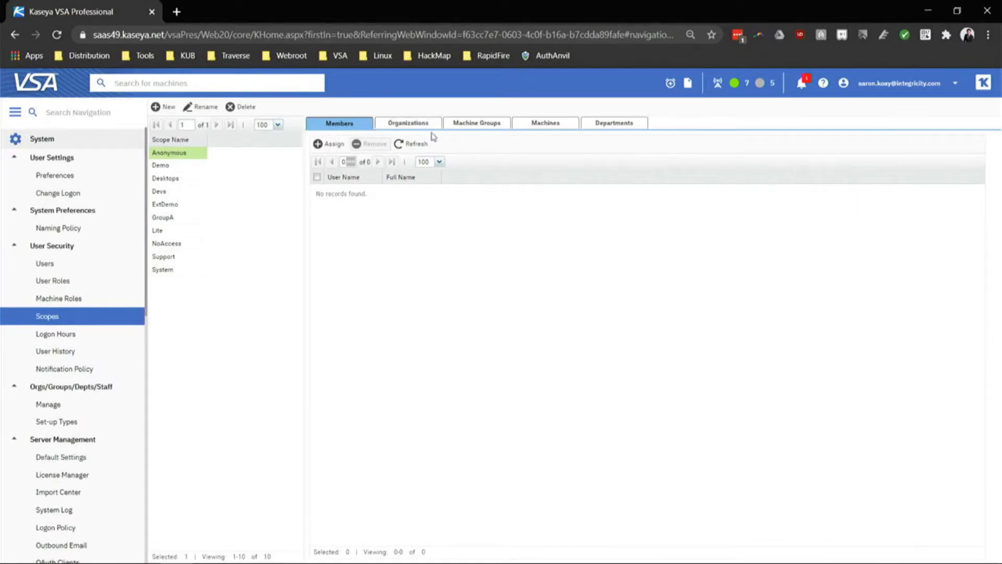
Show the Organizations tab for the Anonymous scope, which lists no organizations.
{"action": "left_click", "coordinate": [429, 126]}
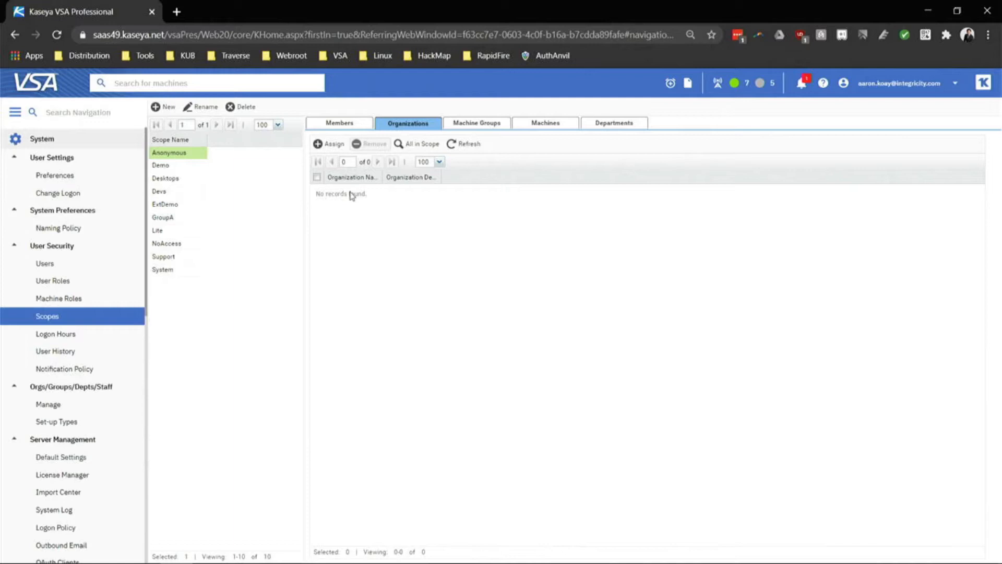
Create a new scope named Default-IT-Groups.
{"action": "left_click", "coordinate": [154, 113]}
{"action": "key", "text": "Caps_Lock"}
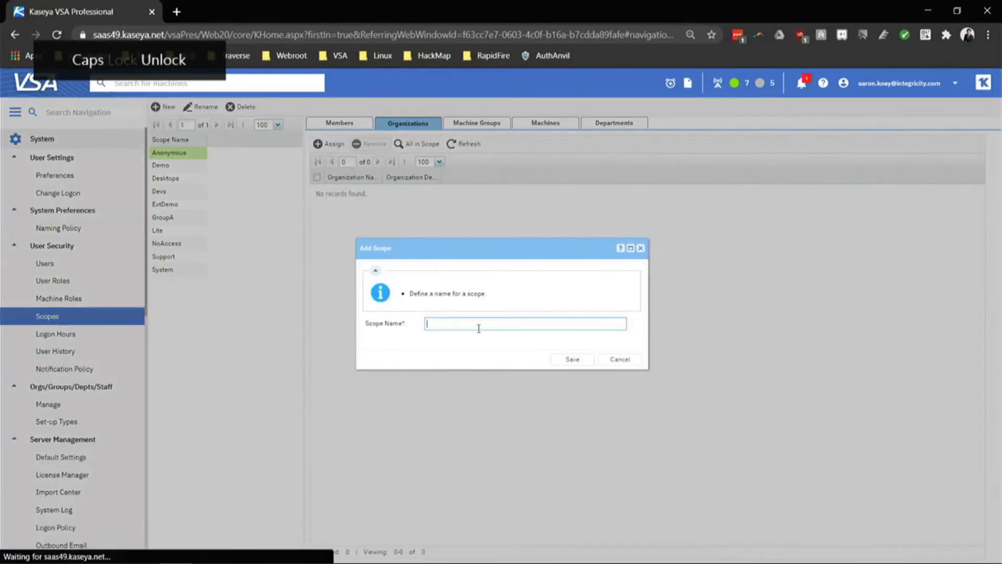
{"action": "type", "text": "d"}
{"action": "key", "text": "Caps_Lock"}
{"action": "type", "text": "EFAU"}
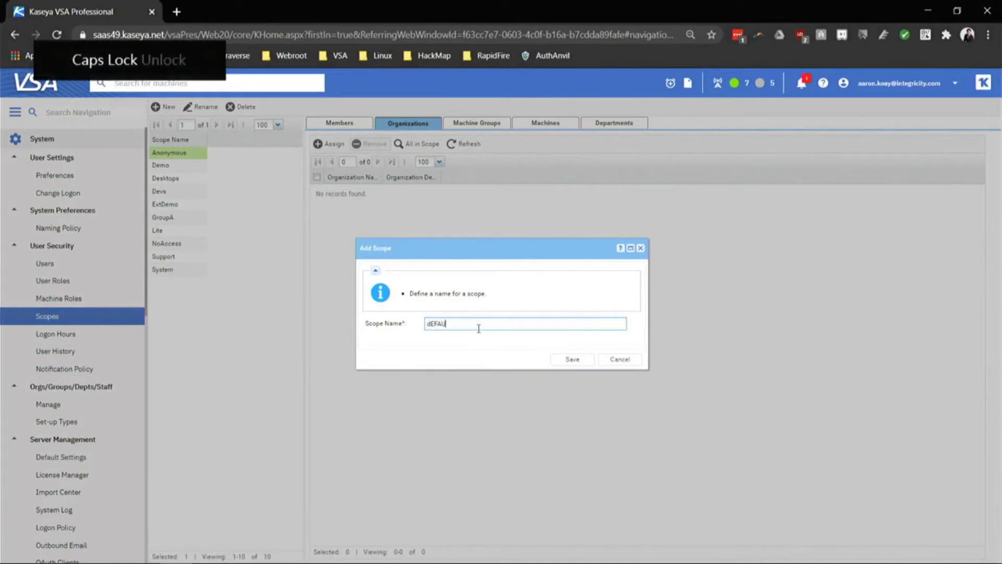
{"action": "key", "text": "BackSpace"}
{"action": "key", "text": "BackSpace"}
{"action": "key", "text": "BackSpace"}
{"action": "key", "text": "BackSpace"}
{"action": "type", "text": "D"}
{"action": "key", "text": "Caps_Lock"}
{"action": "type", "text": "efault"}
{"action": "key", "text": "Caps_Lock"}
{"action": "type", "text": "IT G"}
{"action": "key", "text": "Caps_Lock"}
{"action": "type", "text": "roups"}
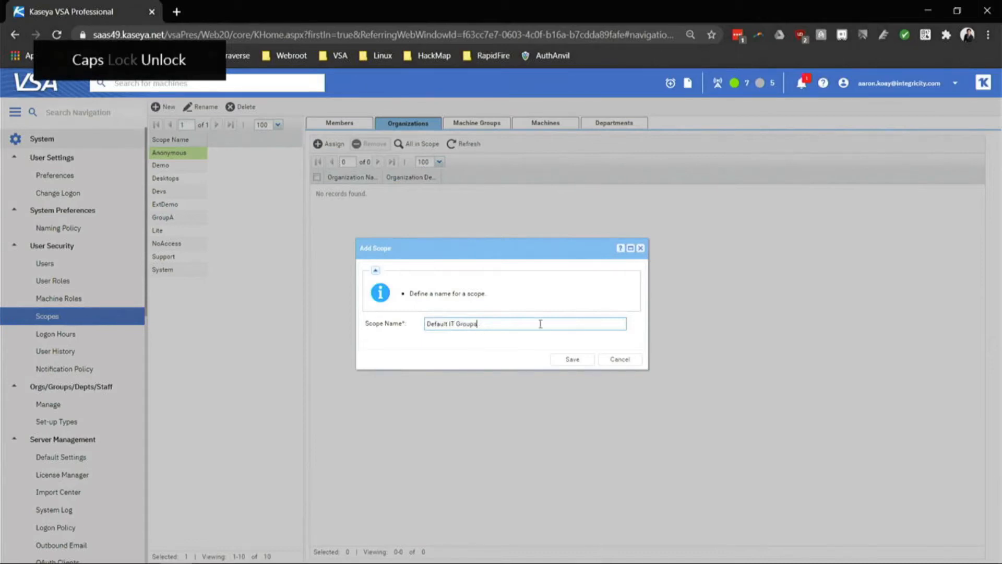
{"action": "left_click", "coordinate": [573, 359]}
Assign devgroup, extdemo and extvsasvrs to Default-IT-Groups, select all three, then open Users.
{"action": "left_click", "coordinate": [188, 166]}
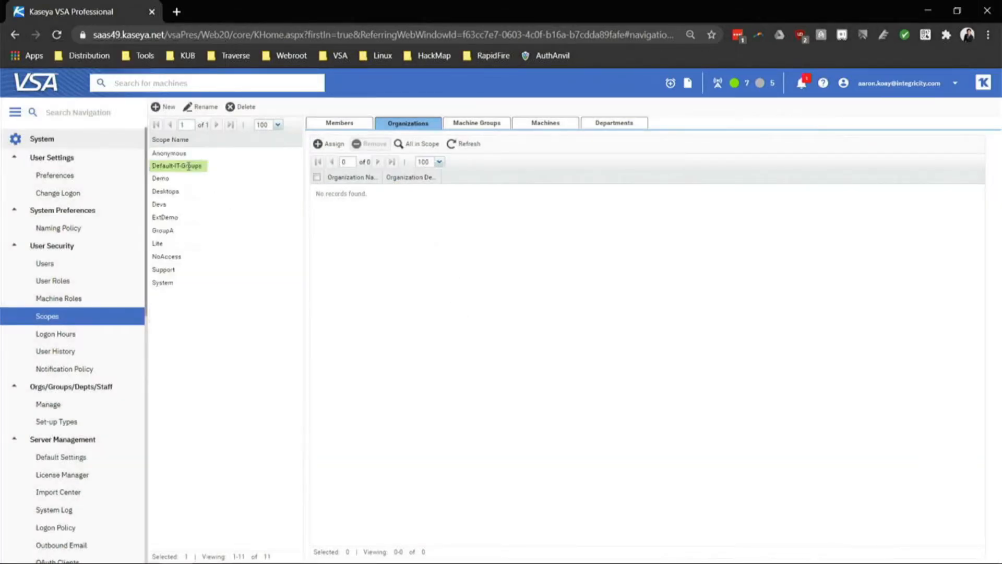
{"action": "left_click", "coordinate": [330, 146]}
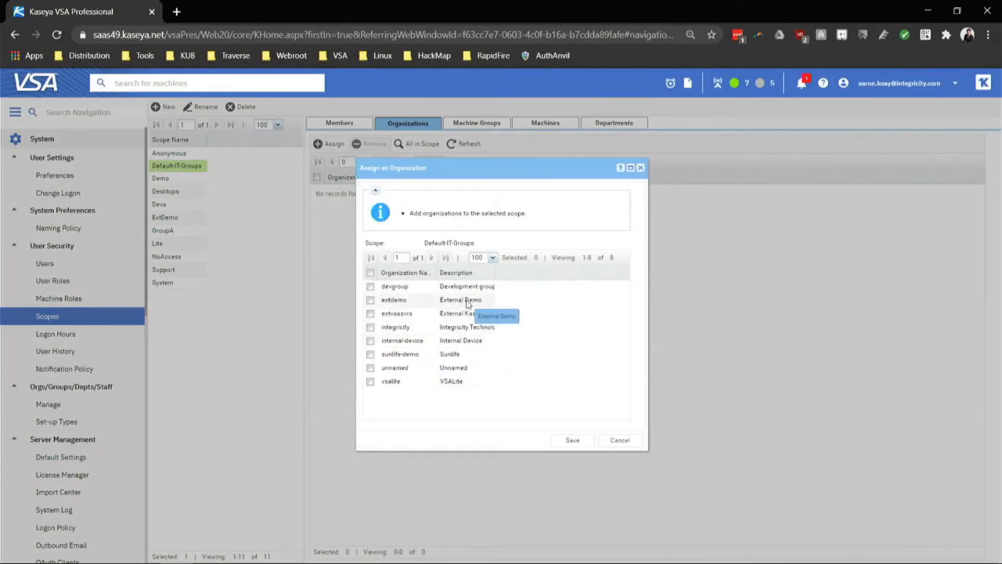
{"action": "left_click", "coordinate": [467, 302]}
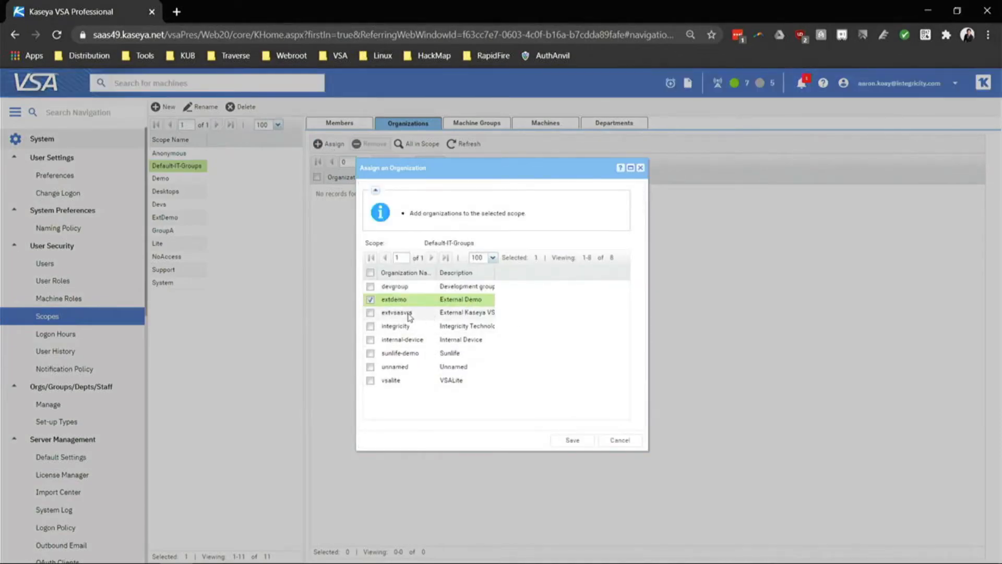
{"action": "left_click", "coordinate": [411, 287]}
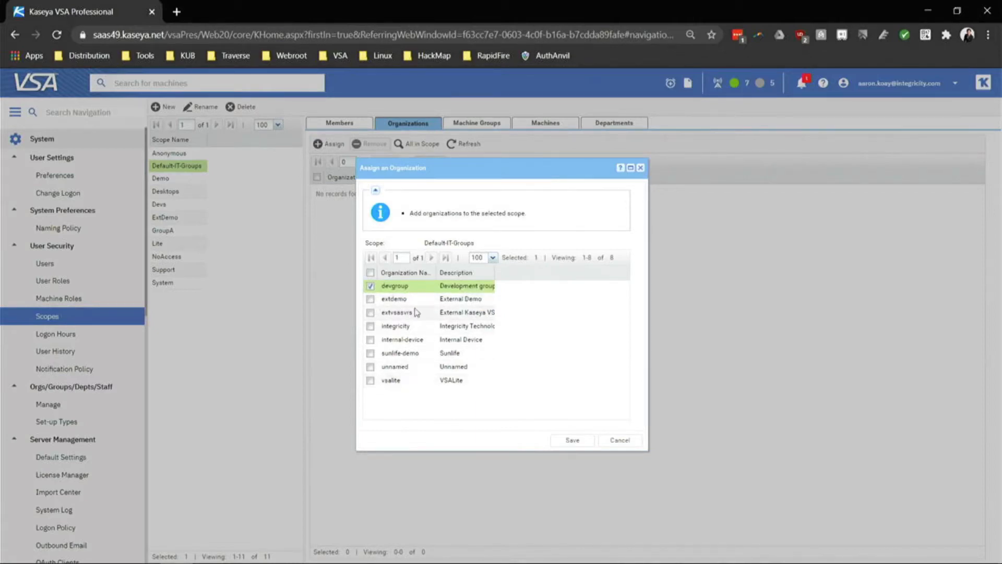
{"action": "left_click", "coordinate": [371, 300]}
{"action": "left_click", "coordinate": [371, 313]}
{"action": "left_click", "coordinate": [570, 440]}
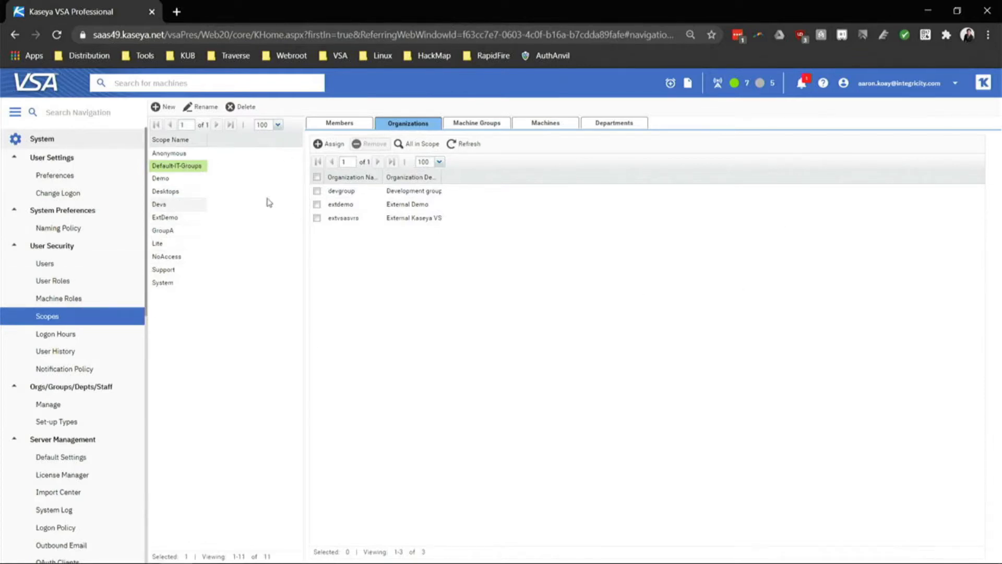
{"action": "left_click", "coordinate": [316, 178]}
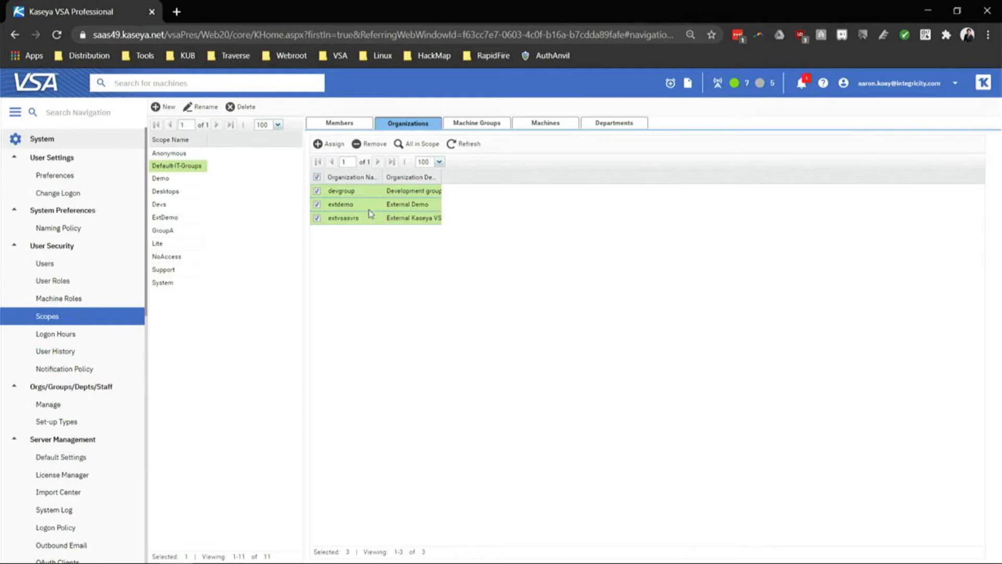
{"action": "left_click", "coordinate": [87, 266]}
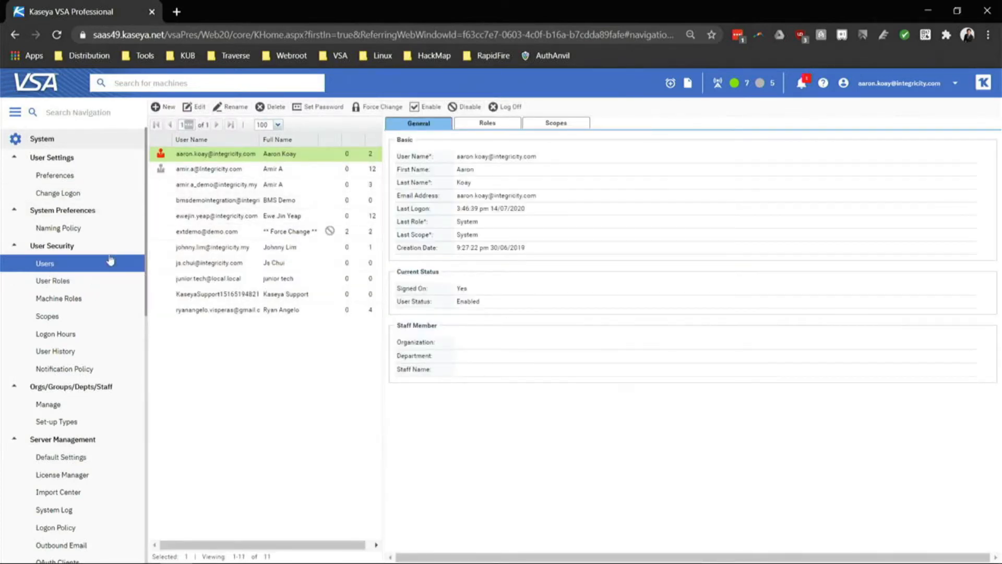
{"action": "left_click", "coordinate": [169, 107]}
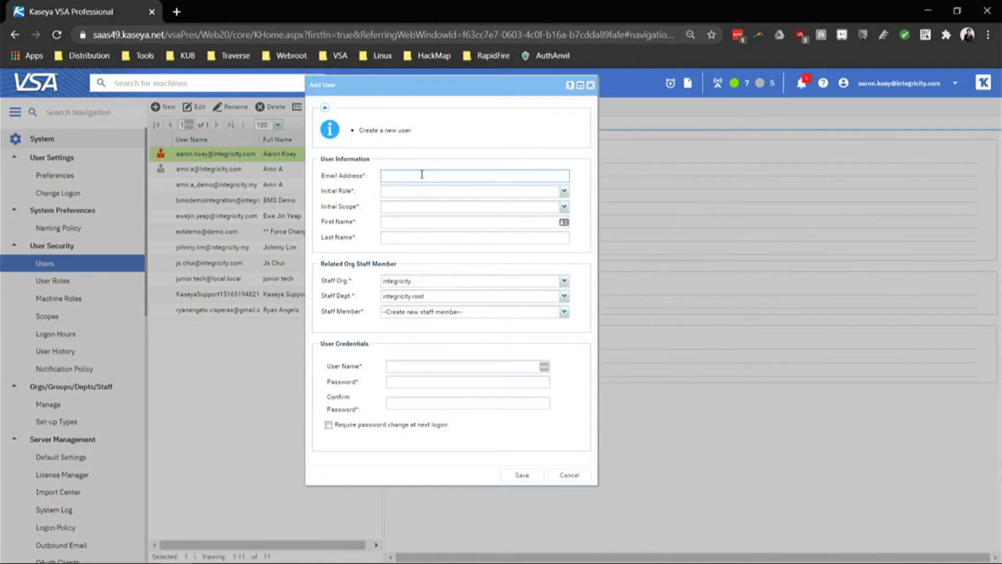
{"action": "key", "text": "Tab"}
{"action": "key", "text": "Down"}
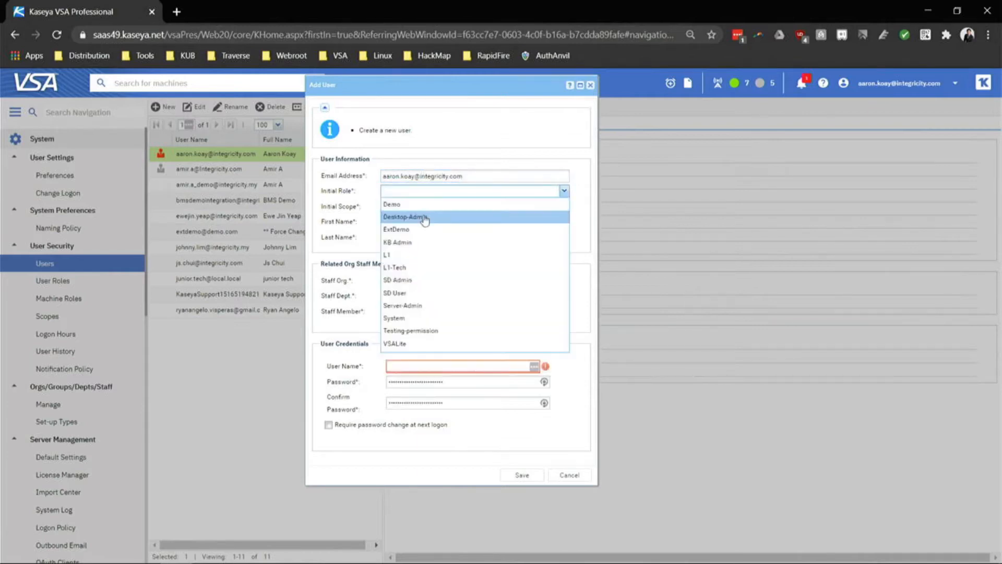
{"action": "left_click", "coordinate": [413, 255]}
{"action": "left_click", "coordinate": [564, 207]}
{"action": "left_click", "coordinate": [441, 227]}
{"action": "left_click", "coordinate": [437, 221]}
{"action": "key", "text": "Caps_Lock"}
{"action": "key", "text": "Caps_Lock"}
{"action": "key", "text": "Tab"}
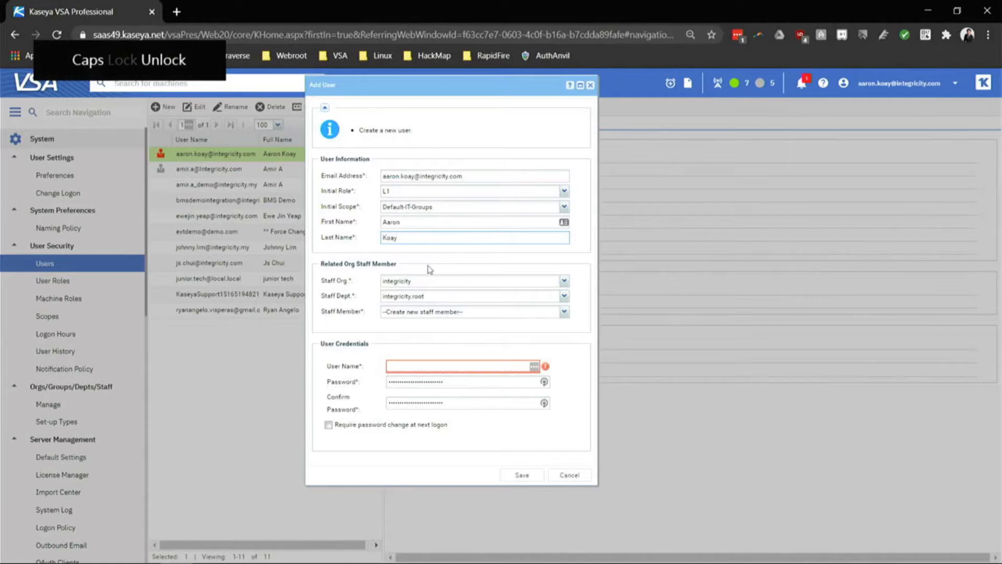
{"action": "left_click", "coordinate": [446, 283]}
{"action": "left_click", "coordinate": [412, 369]}
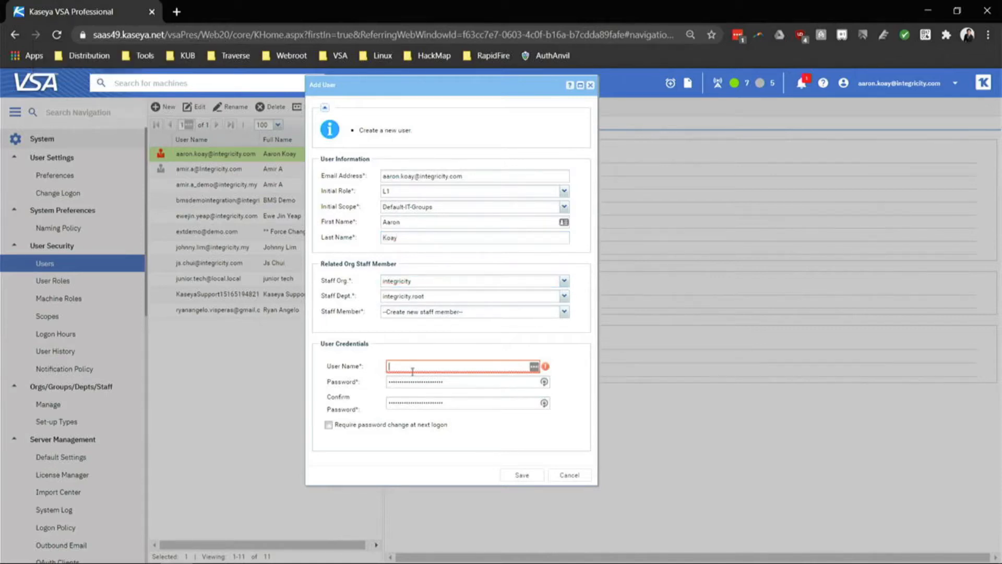
{"action": "left_click", "coordinate": [469, 178]}
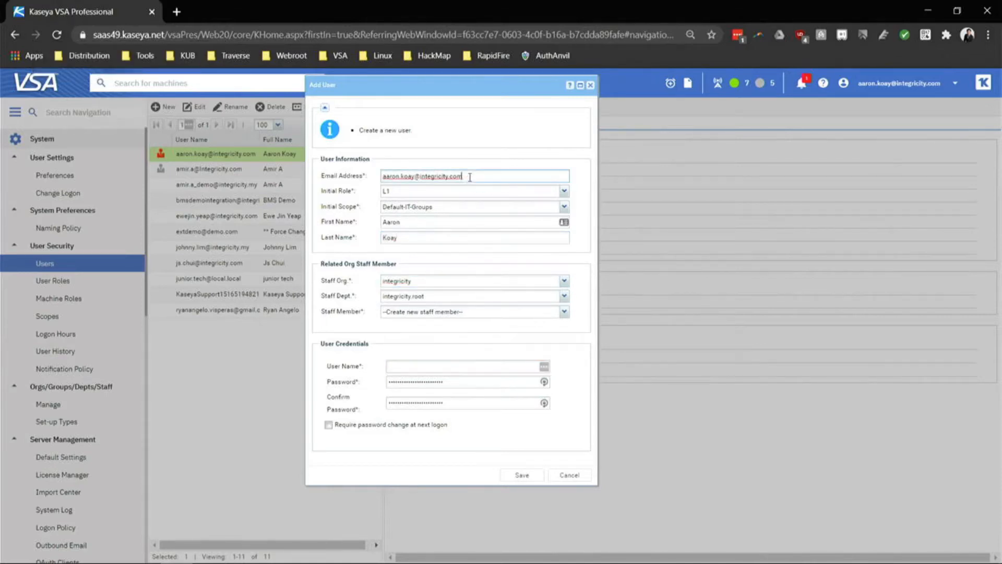
{"action": "key", "text": "ctrl+a"}
{"action": "key", "text": "ctrl+c"}
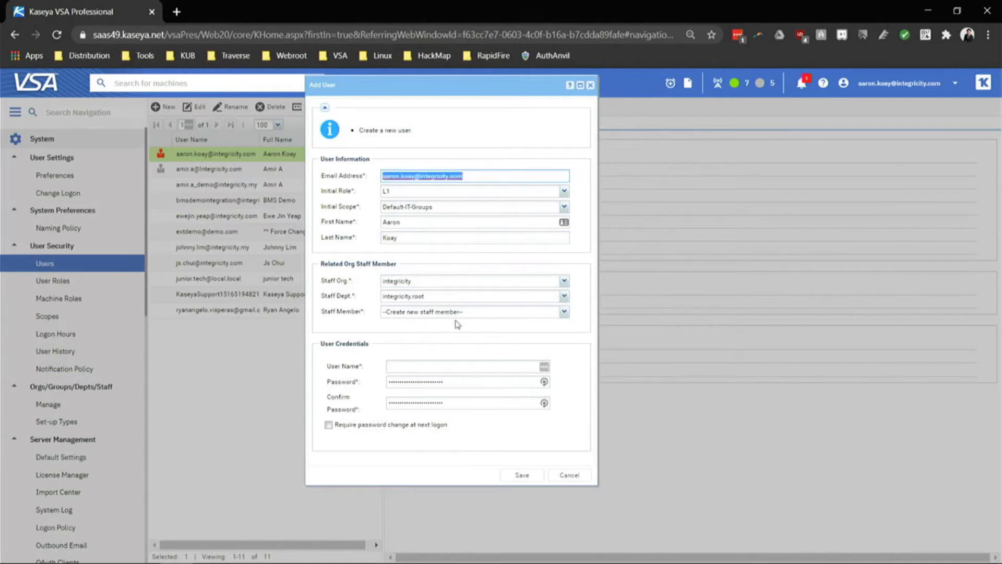
{"action": "left_click", "coordinate": [427, 367]}
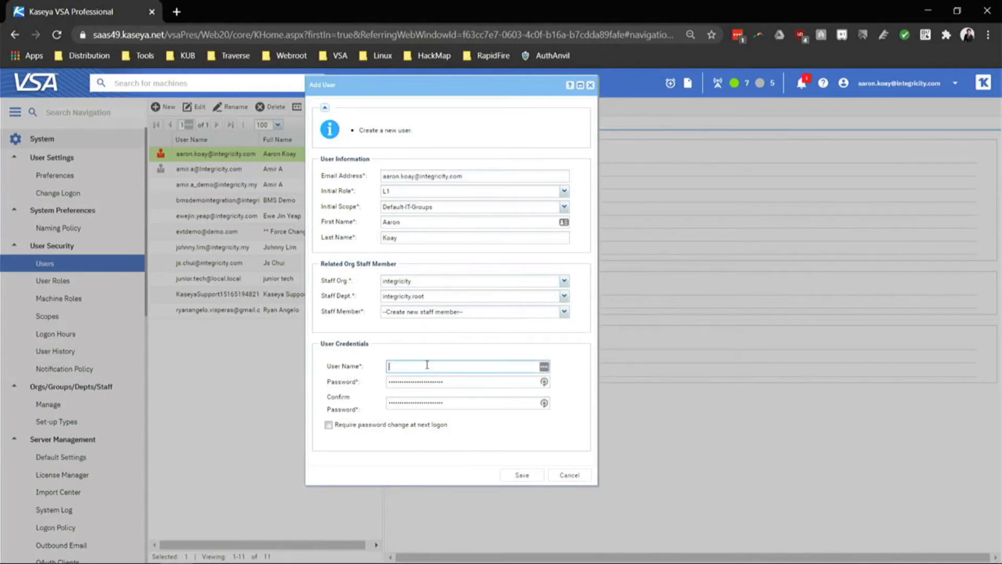
{"action": "key", "text": "ctrl+v"}
{"action": "left_click_drag", "start_coordinate": [475, 380], "coordinate": [346, 373]}
{"action": "type", "text": "•"}
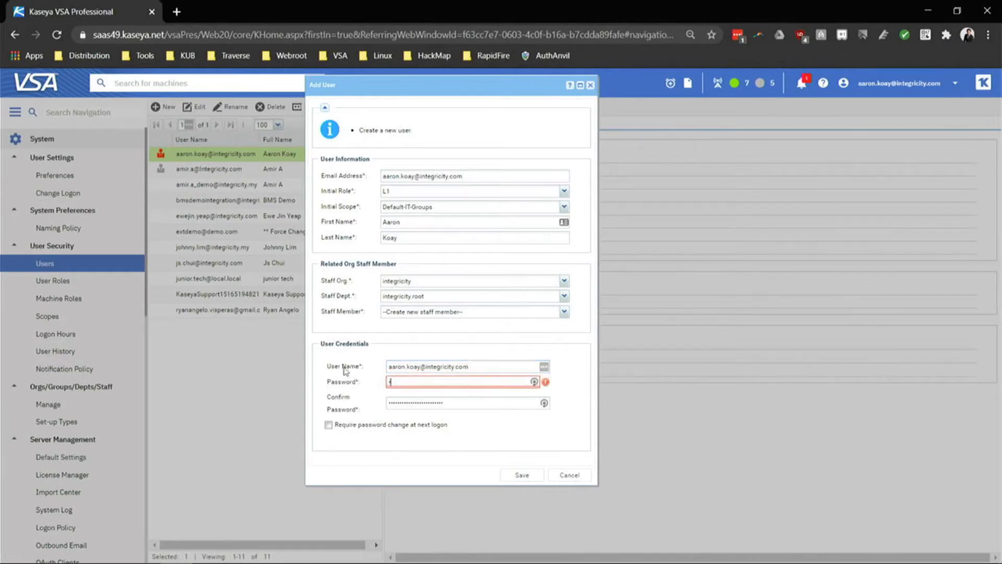
{"action": "type", "text": "••••••"}
{"action": "key", "text": "Tab"}
{"action": "type", "text": "••••••"}
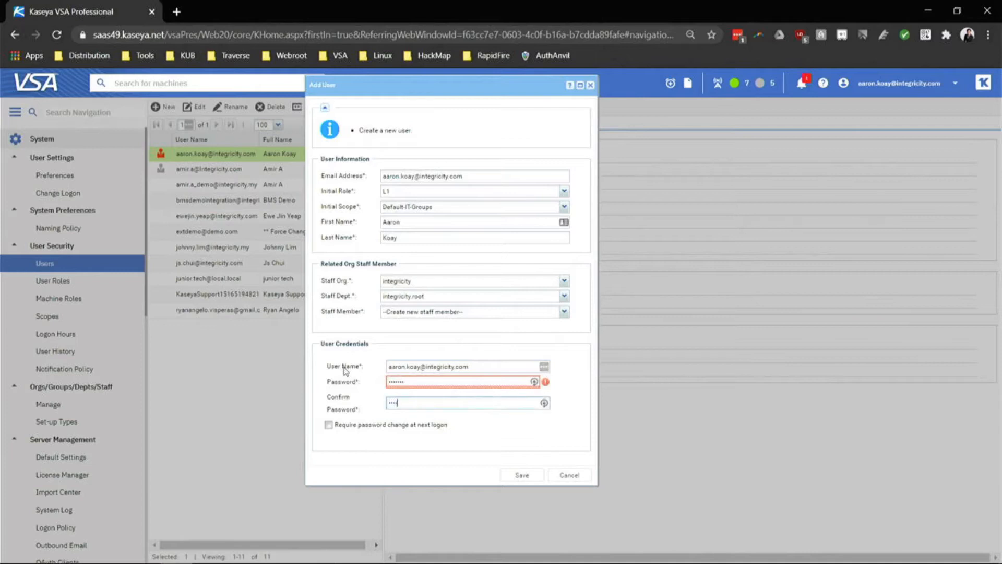
{"action": "left_click_drag", "start_coordinate": [533, 382], "coordinate": [334, 384]}
{"action": "type", "text": "••••••••"}
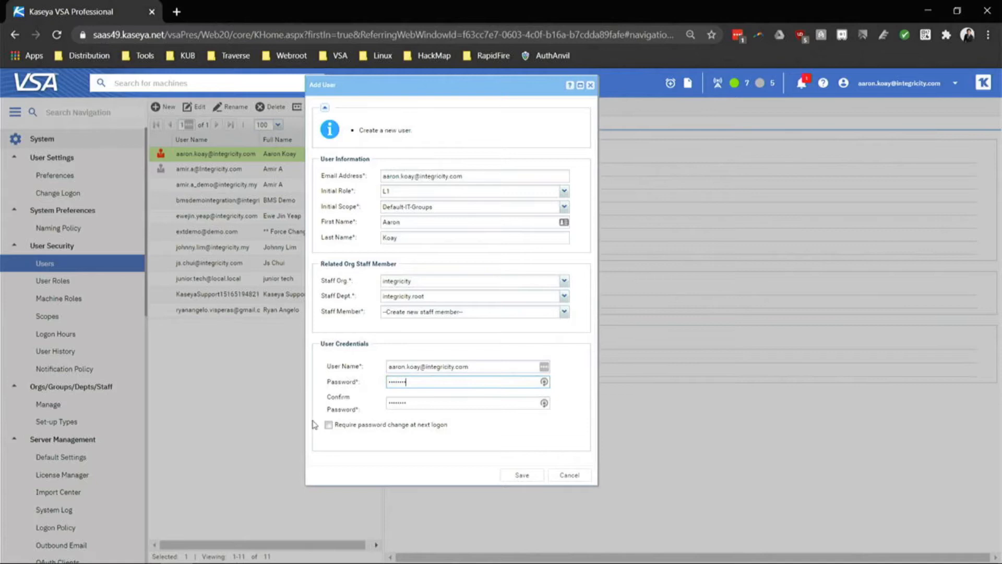
{"action": "left_click", "coordinate": [331, 428]}
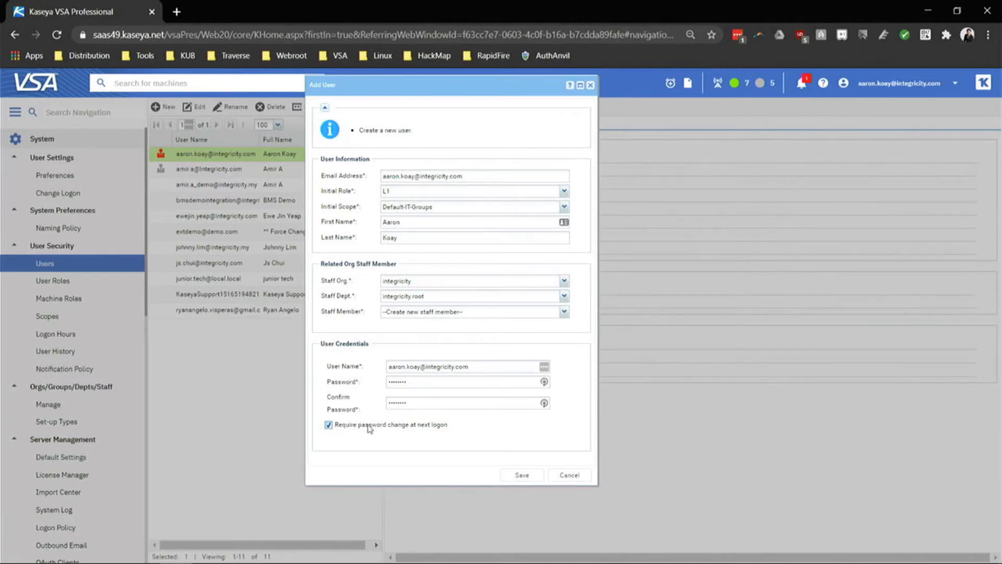
{"action": "left_click", "coordinate": [565, 477]}
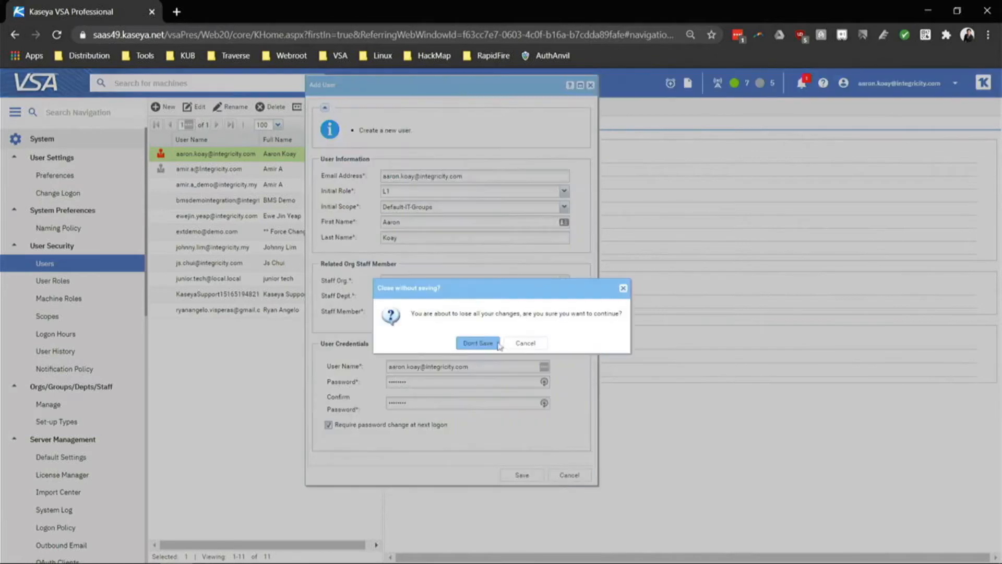
{"action": "left_click", "coordinate": [479, 344]}
{"action": "left_click", "coordinate": [249, 169]}
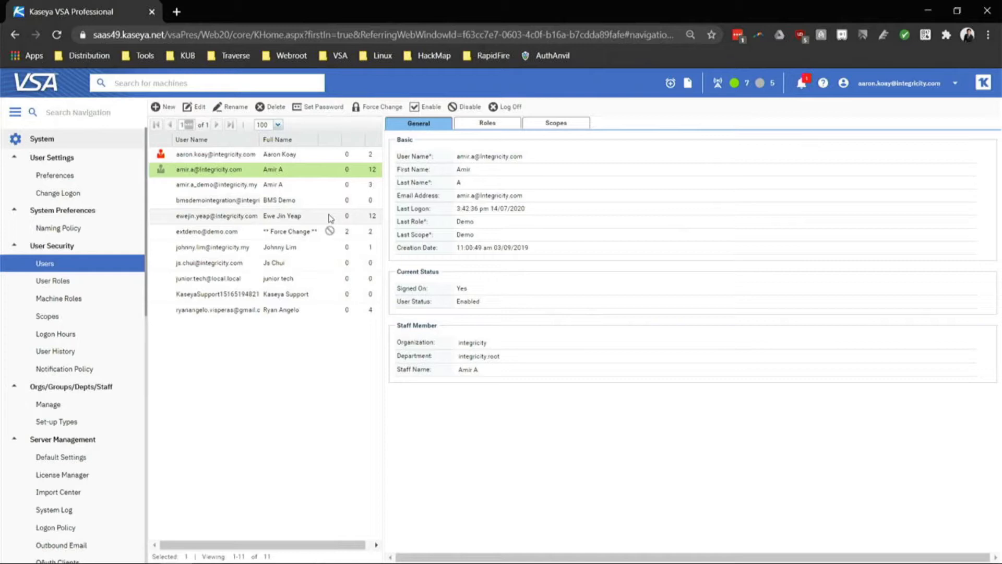
Show the demo user account's General details and highlight its login name.
{"action": "left_click", "coordinate": [333, 189]}
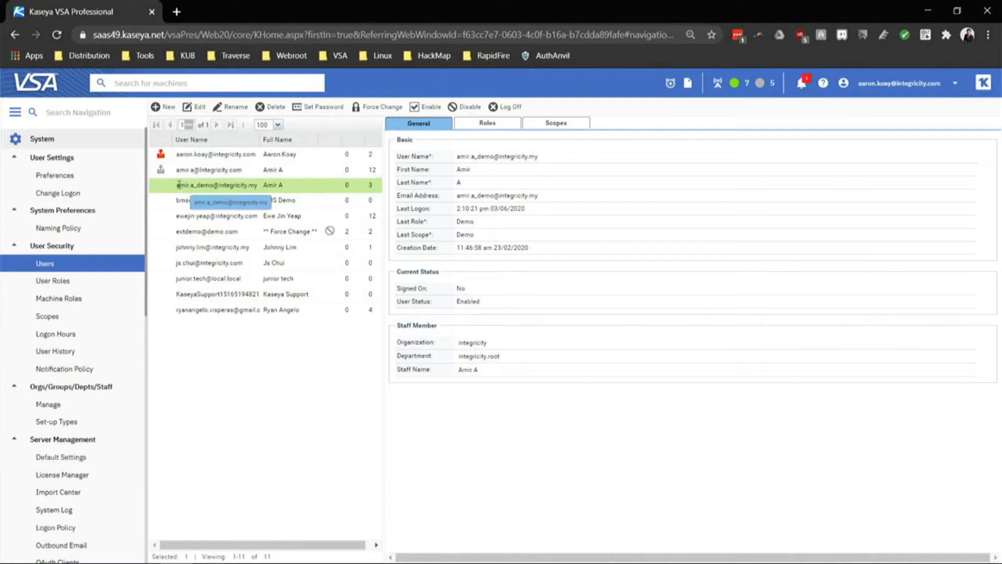
{"action": "left_click_drag", "start_coordinate": [177, 185], "coordinate": [259, 187]}
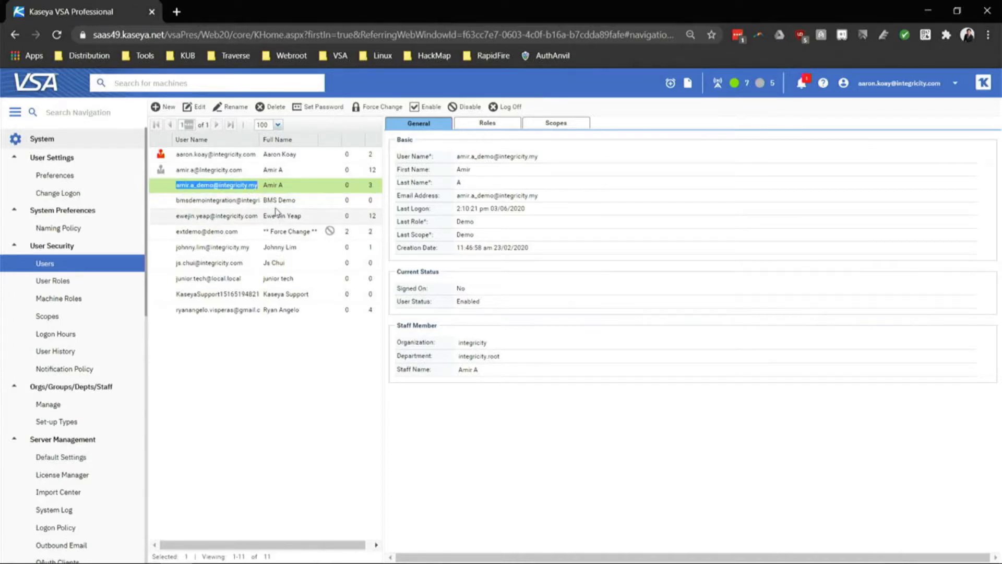
{"action": "left_click", "coordinate": [466, 107]}
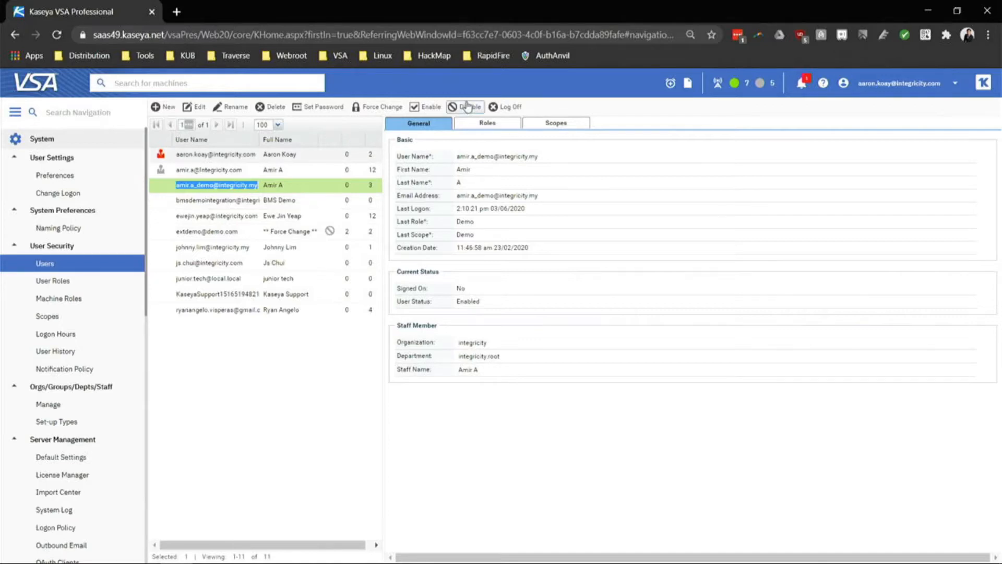
{"action": "left_click", "coordinate": [493, 342]}
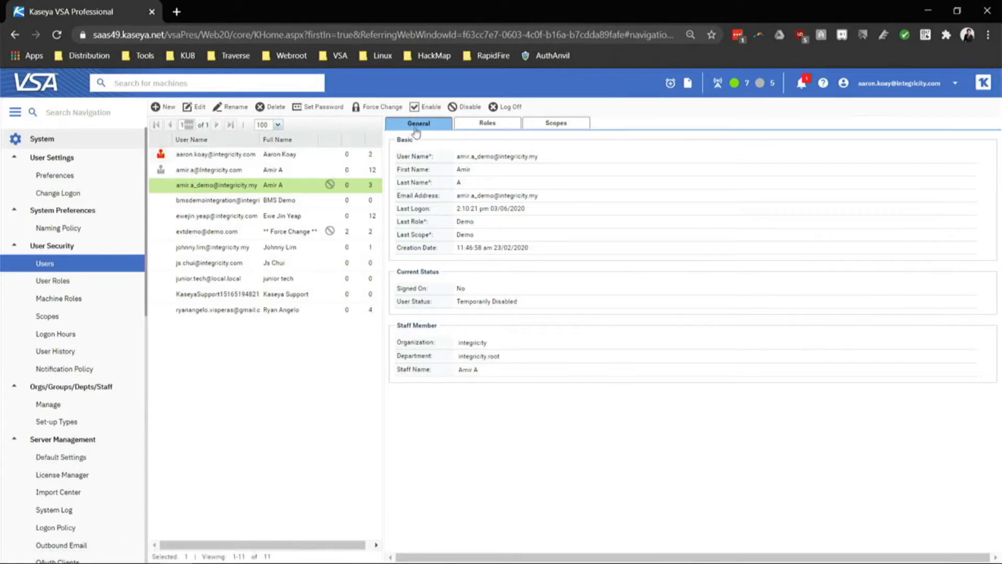
{"action": "left_click", "coordinate": [434, 108]}
{"action": "left_click", "coordinate": [484, 342]}
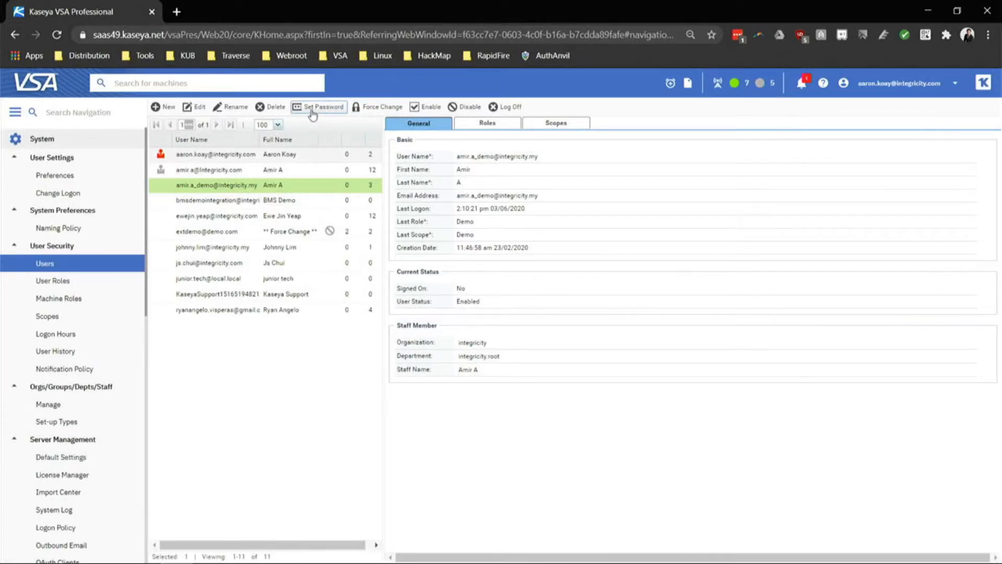
{"action": "left_click", "coordinate": [235, 203]}
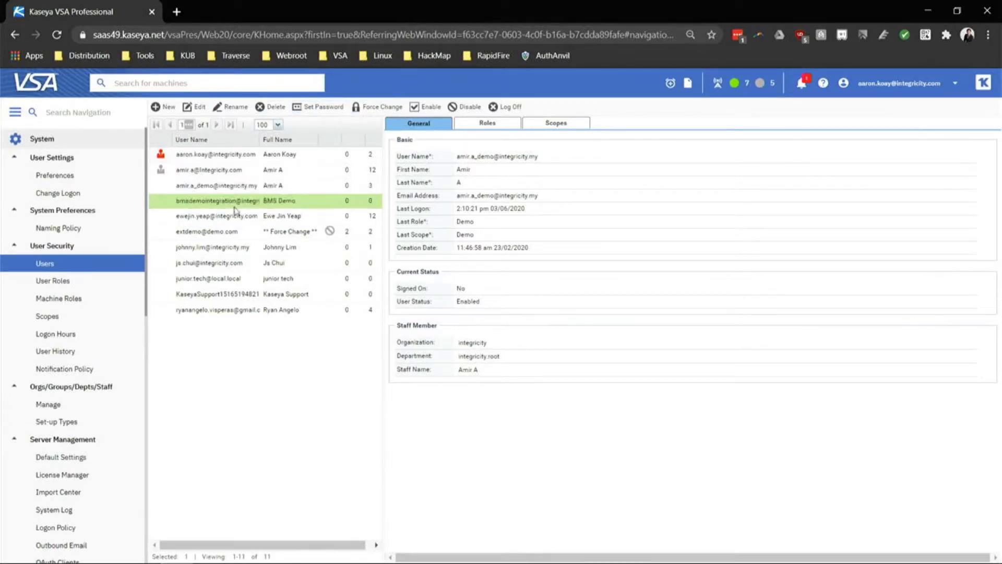
{"action": "left_click", "coordinate": [241, 186]}
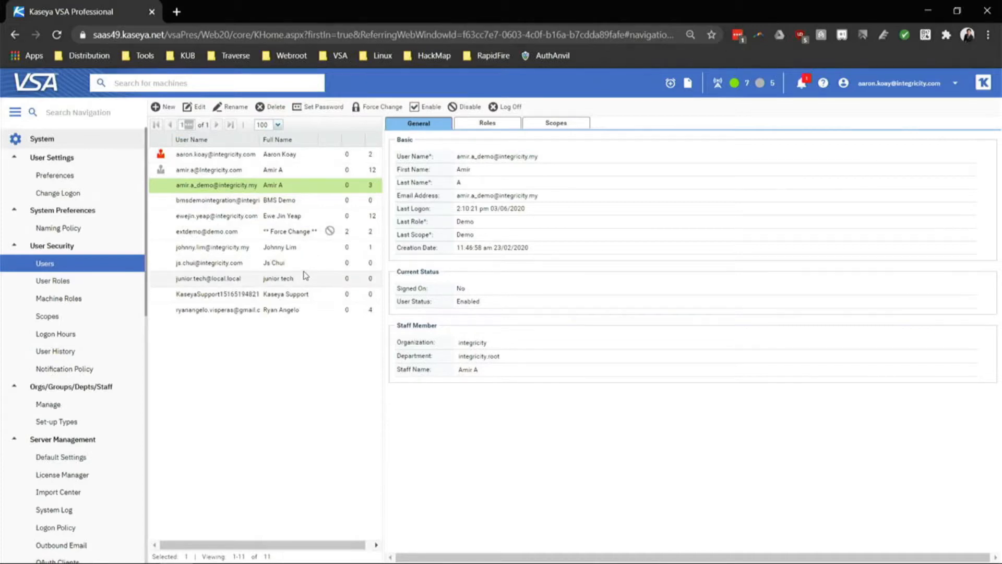
{"action": "left_click", "coordinate": [170, 107]}
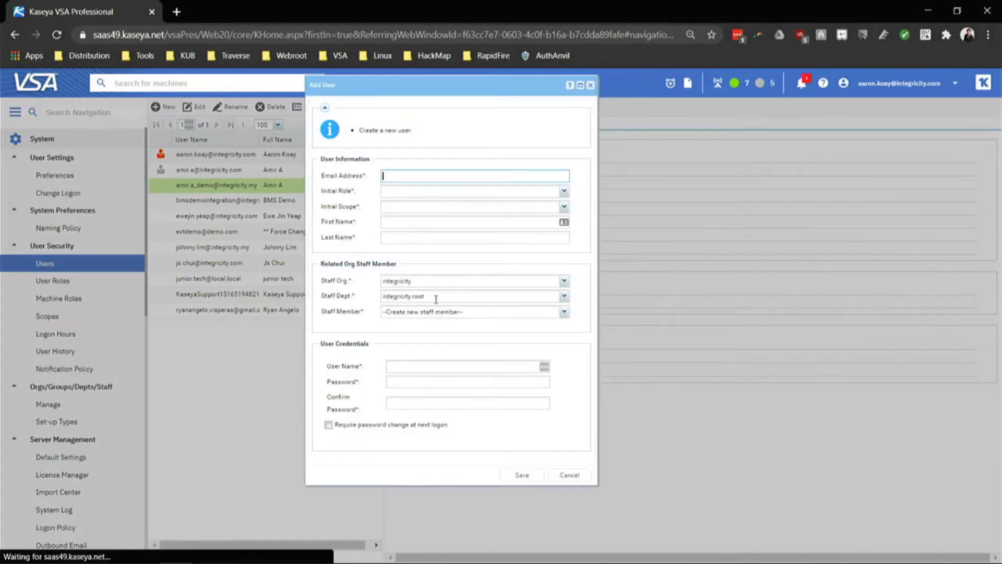
{"action": "left_click", "coordinate": [564, 192]}
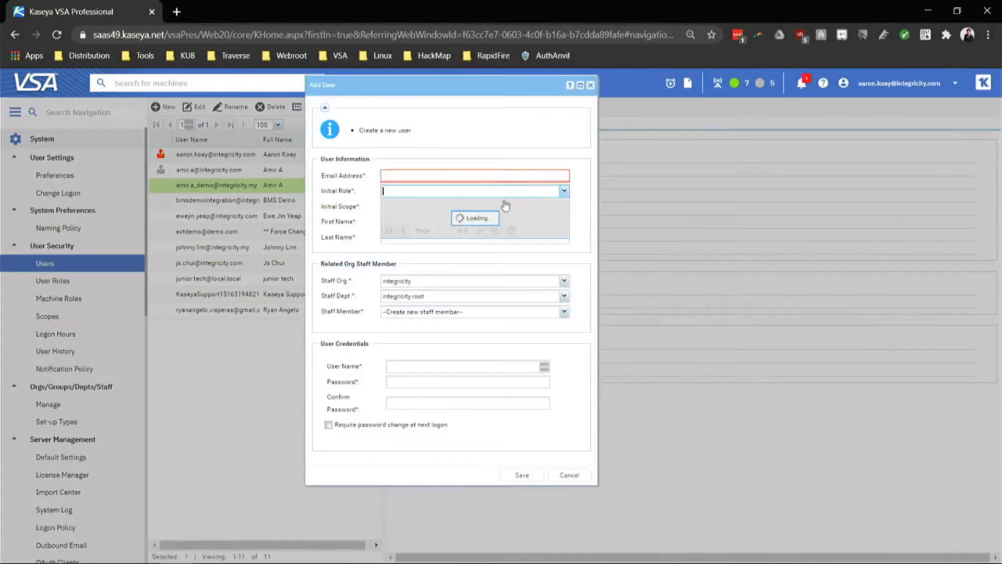
{"action": "left_click", "coordinate": [409, 320]}
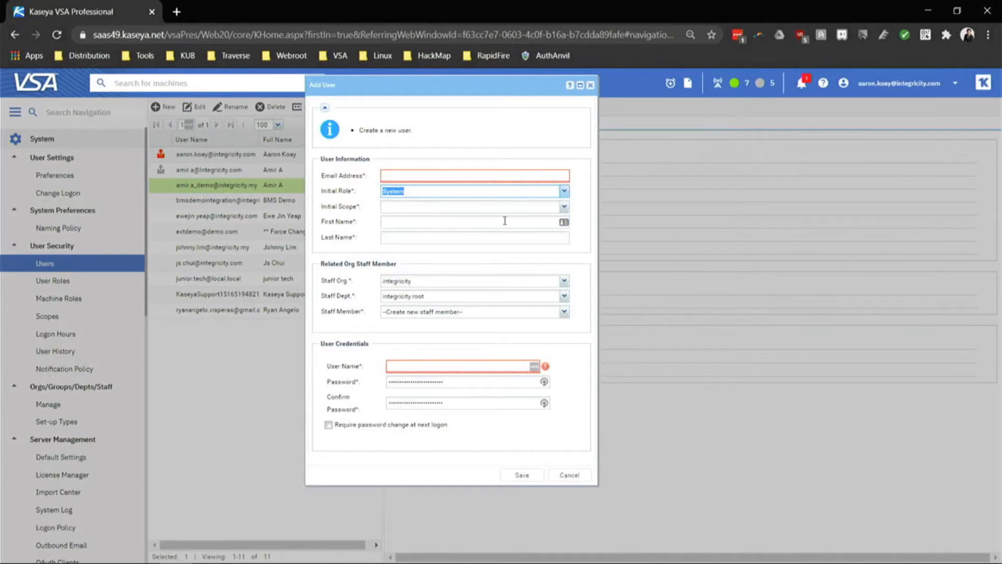
{"action": "left_click", "coordinate": [564, 207]}
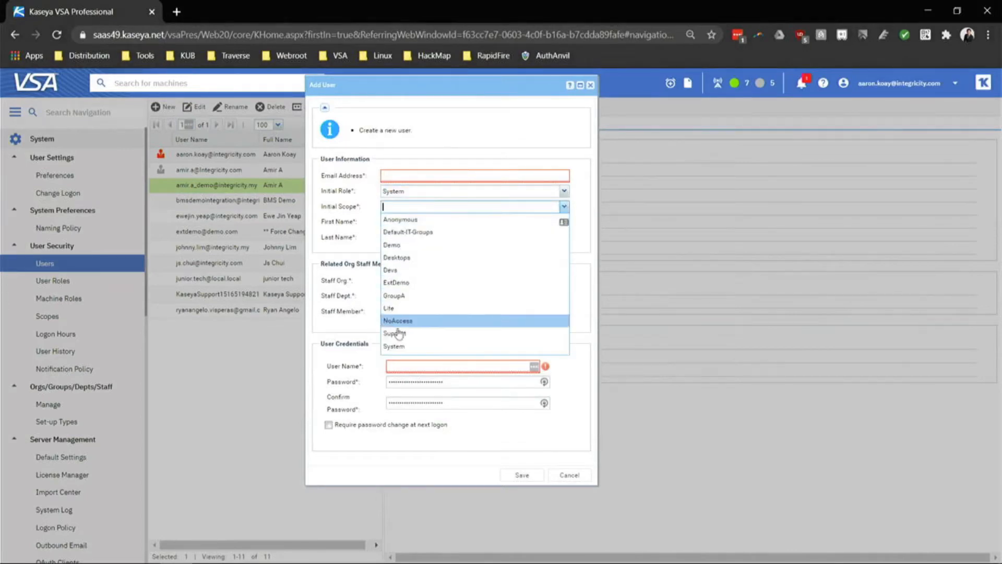
{"action": "left_click", "coordinate": [395, 346]}
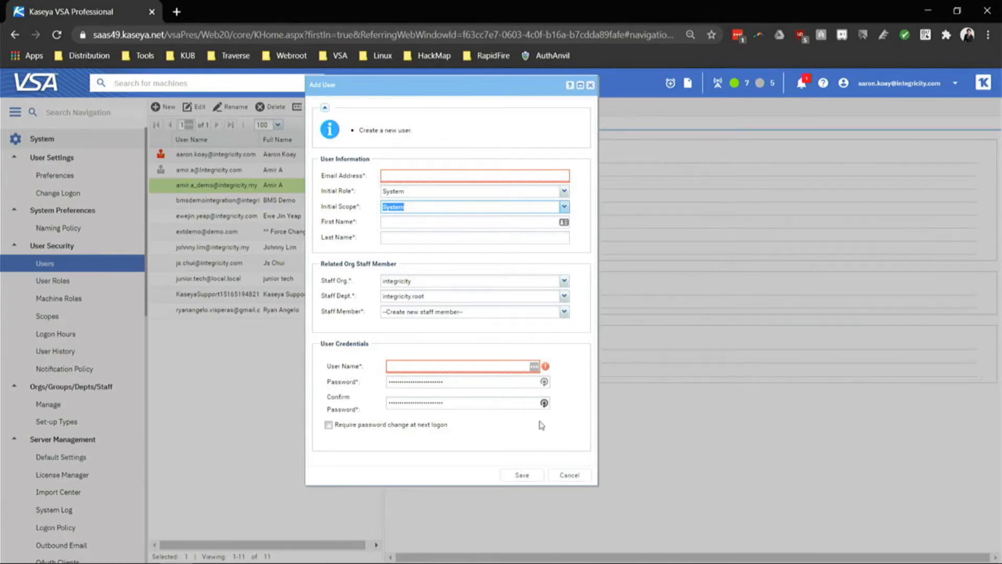
{"action": "left_click", "coordinate": [568, 475]}
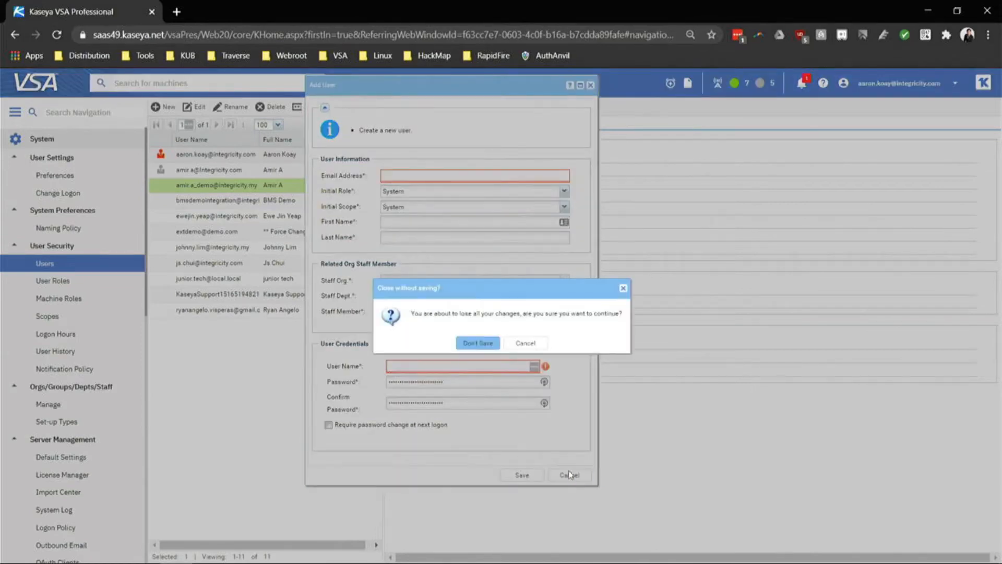
{"action": "left_click", "coordinate": [467, 347]}
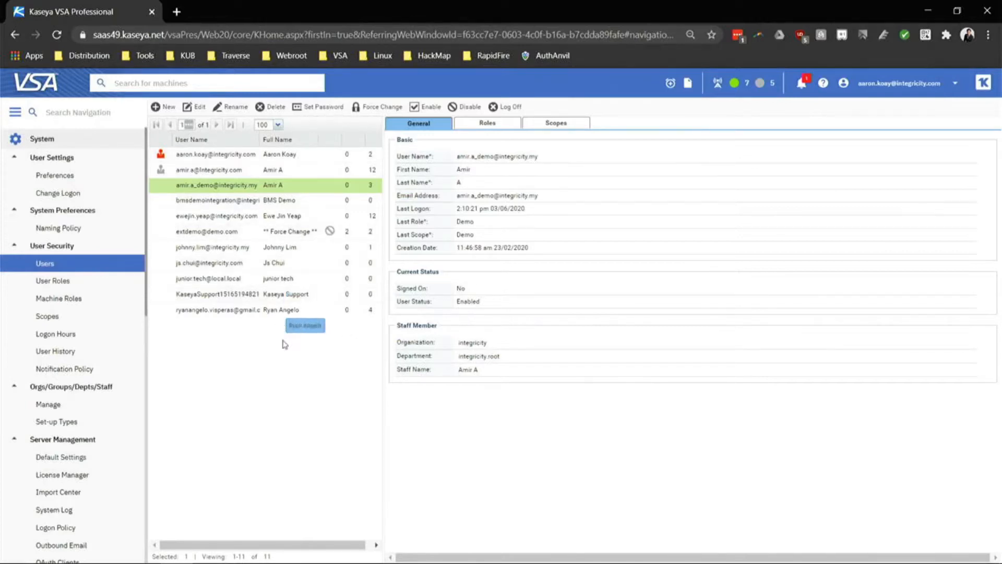
For the System role's logon hours, deny then re-allow Sunday and Saturday, then open User History.
{"action": "left_click", "coordinate": [82, 340]}
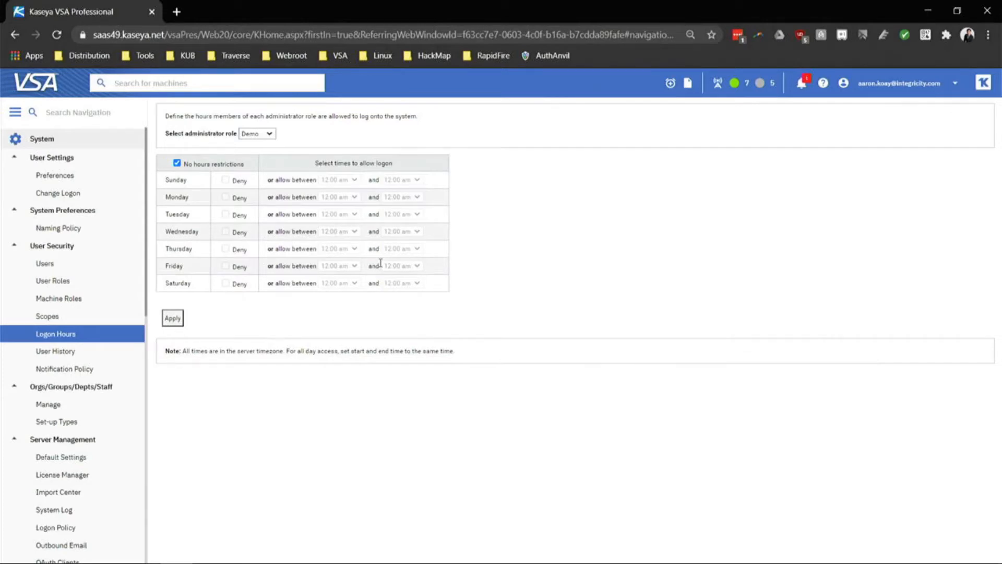
{"action": "left_click", "coordinate": [267, 135]}
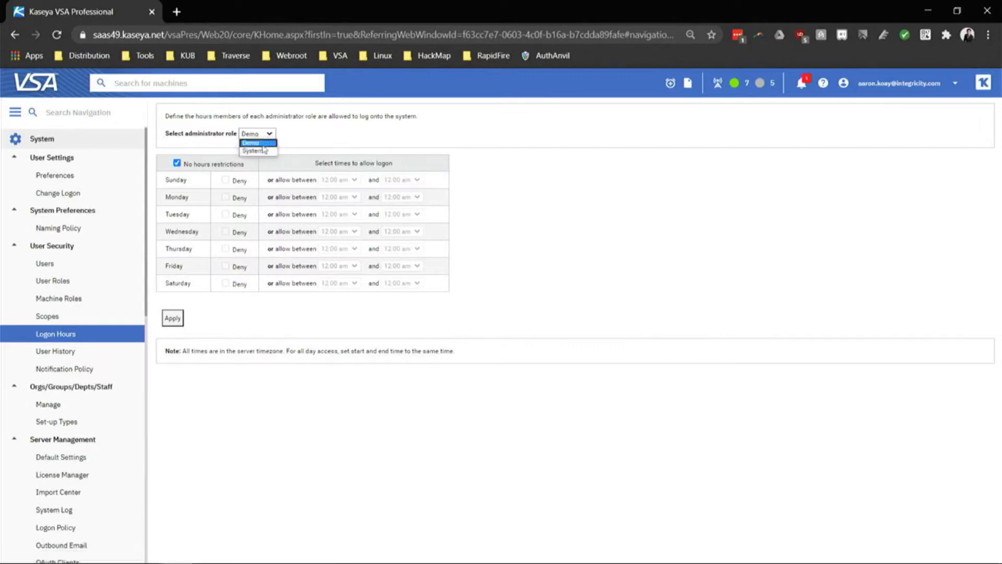
{"action": "left_click", "coordinate": [264, 151]}
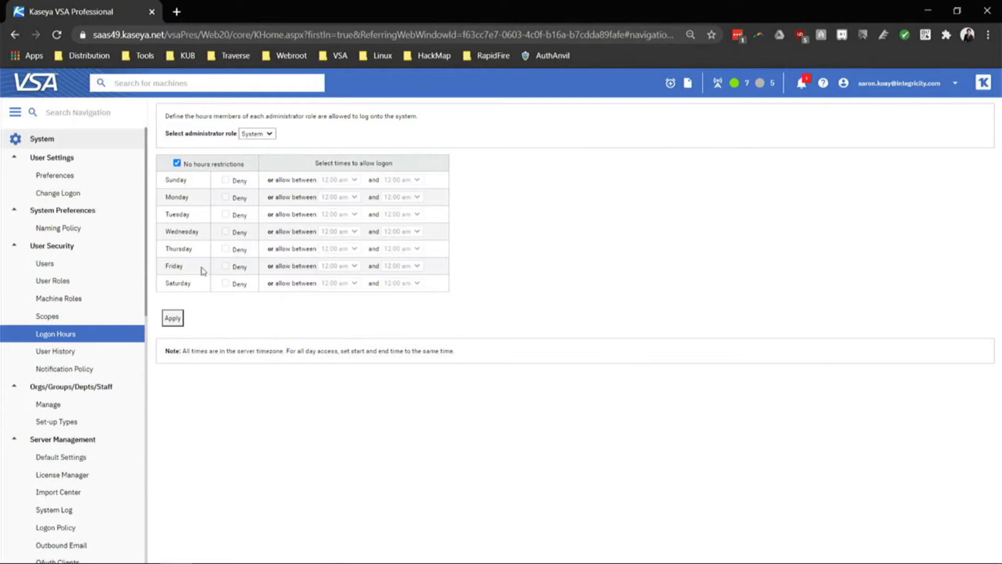
{"action": "left_click", "coordinate": [177, 164]}
{"action": "left_click", "coordinate": [226, 180]}
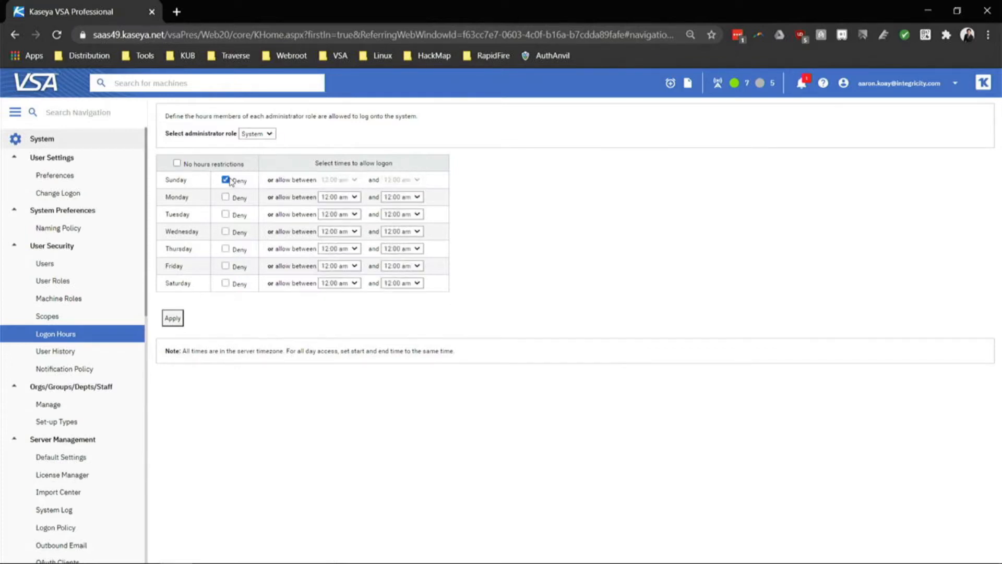
{"action": "left_click", "coordinate": [226, 284]}
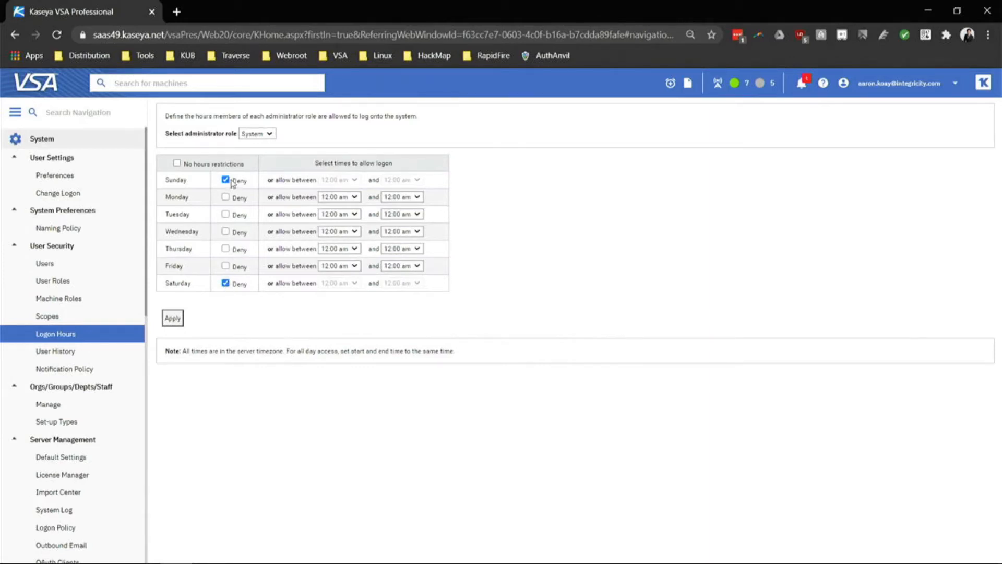
{"action": "left_click", "coordinate": [225, 179]}
{"action": "left_click", "coordinate": [226, 282]}
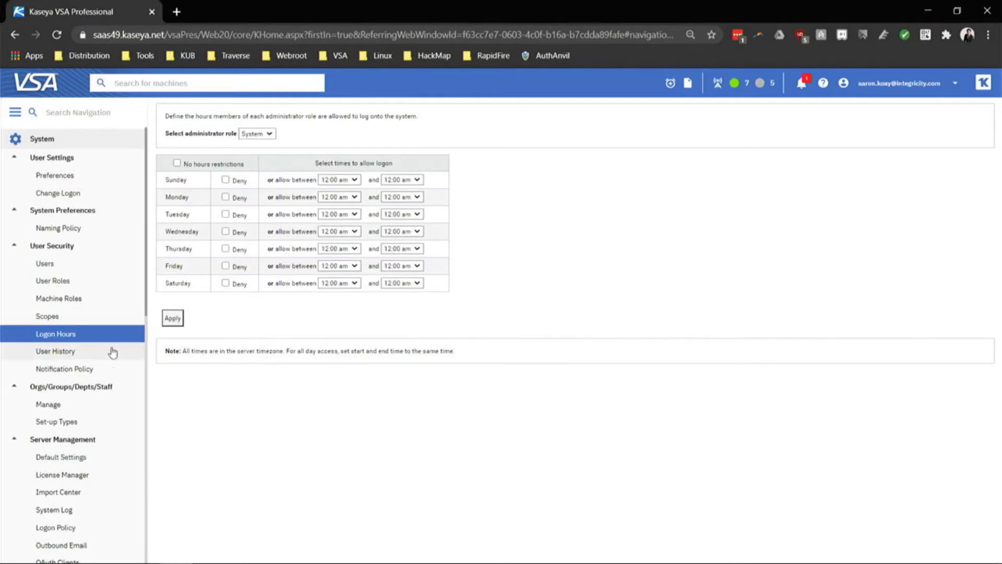
{"action": "left_click", "coordinate": [88, 351]}
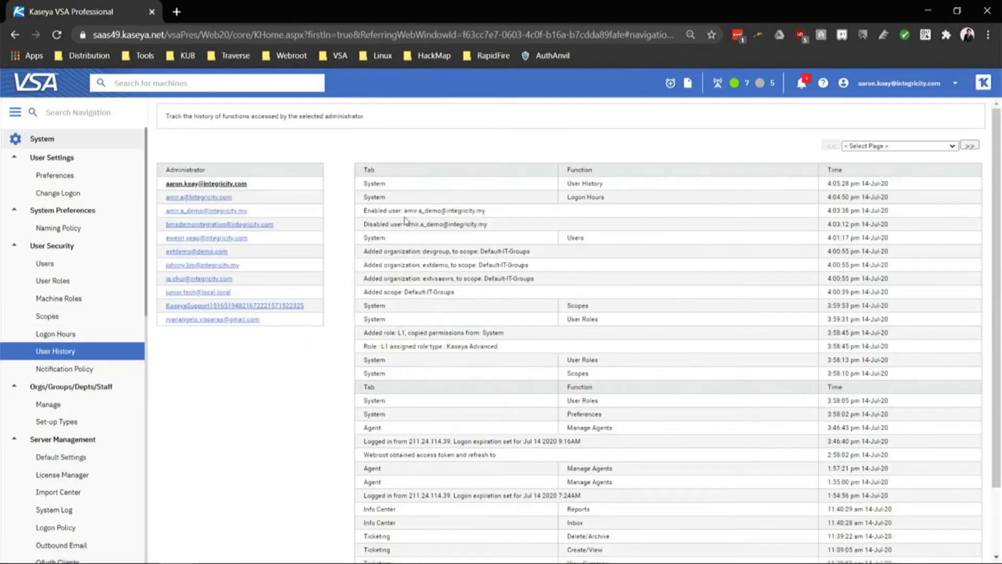
{"action": "left_click_drag", "start_coordinate": [428, 210], "coordinate": [488, 224]}
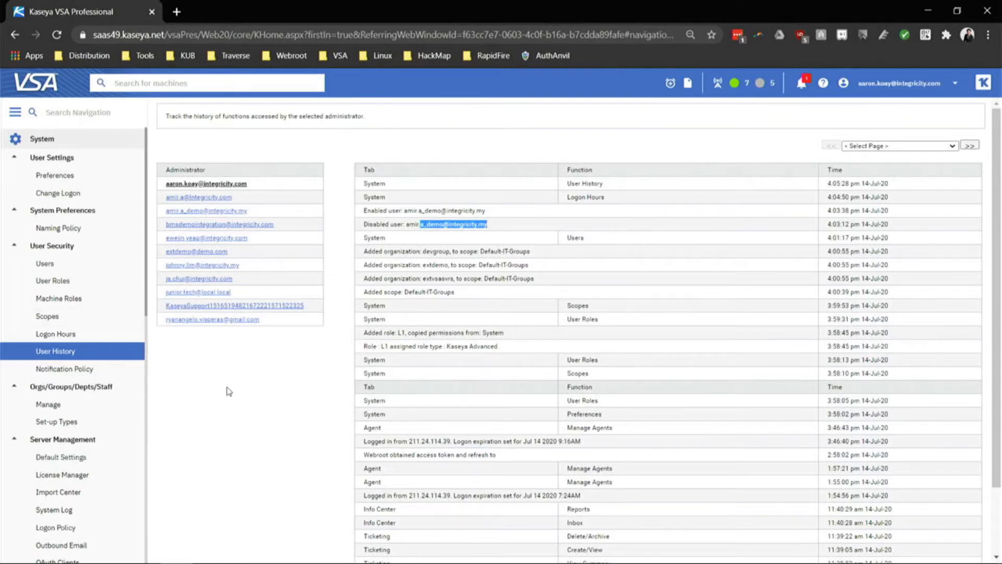
{"action": "scroll", "coordinate": [229, 391], "scroll_direction": "down", "scroll_amount": 3}
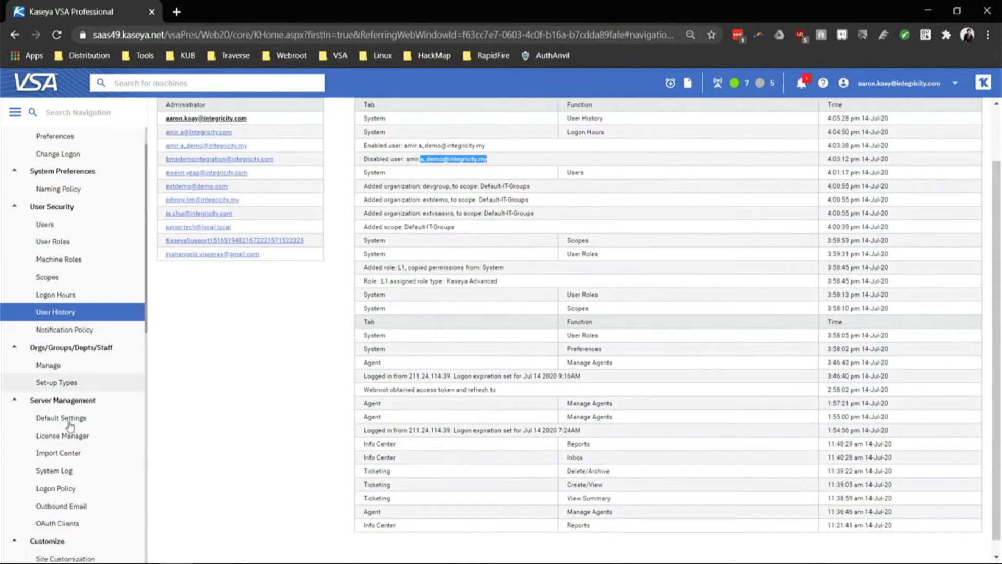
Scroll through the Logon Policy 2FA settings, then open Orgs/Groups/Depts/Staff > Manage.
{"action": "left_click", "coordinate": [65, 462]}
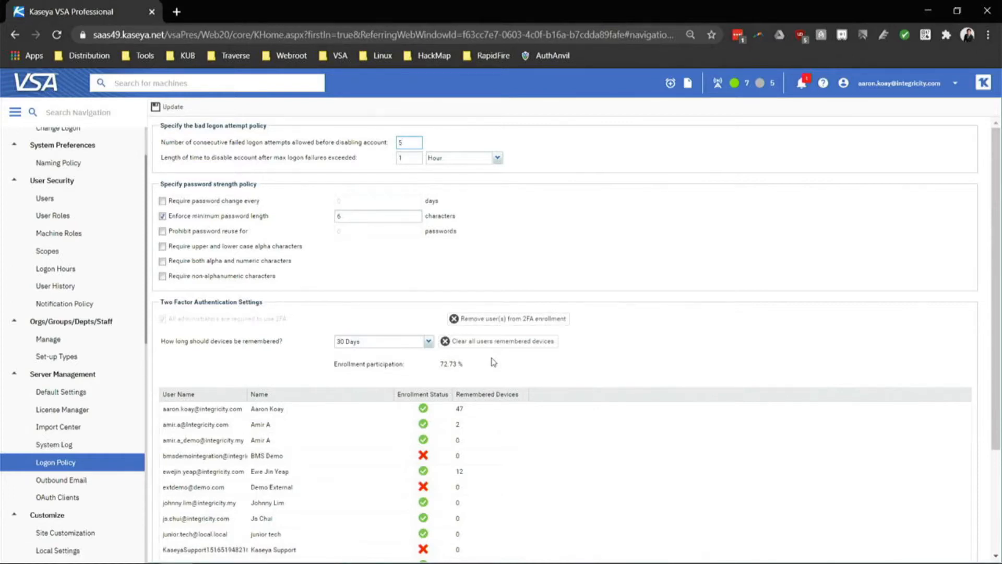
{"action": "scroll", "coordinate": [481, 458], "scroll_direction": "down", "scroll_amount": 3}
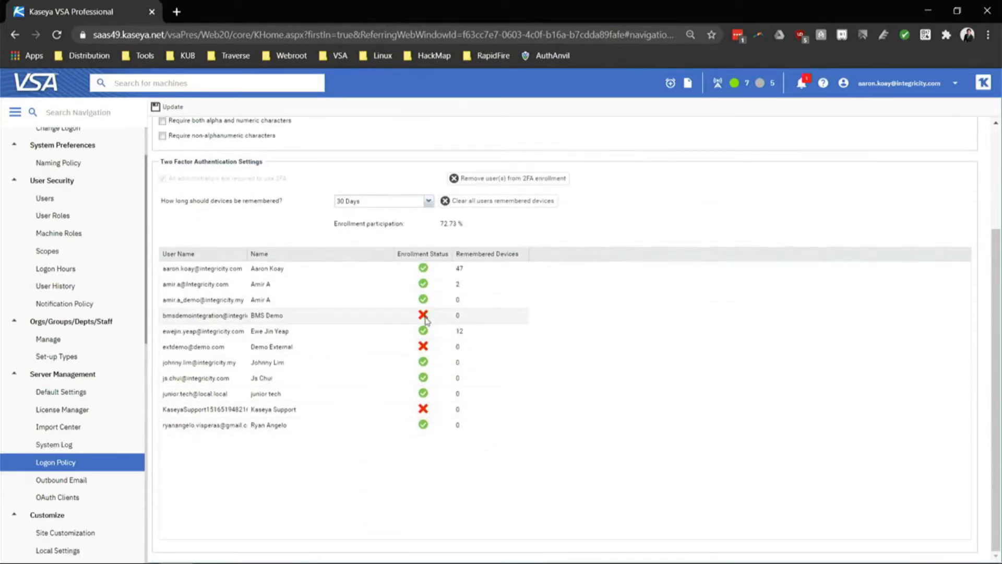
{"action": "scroll", "coordinate": [426, 319], "scroll_direction": "up", "scroll_amount": 3}
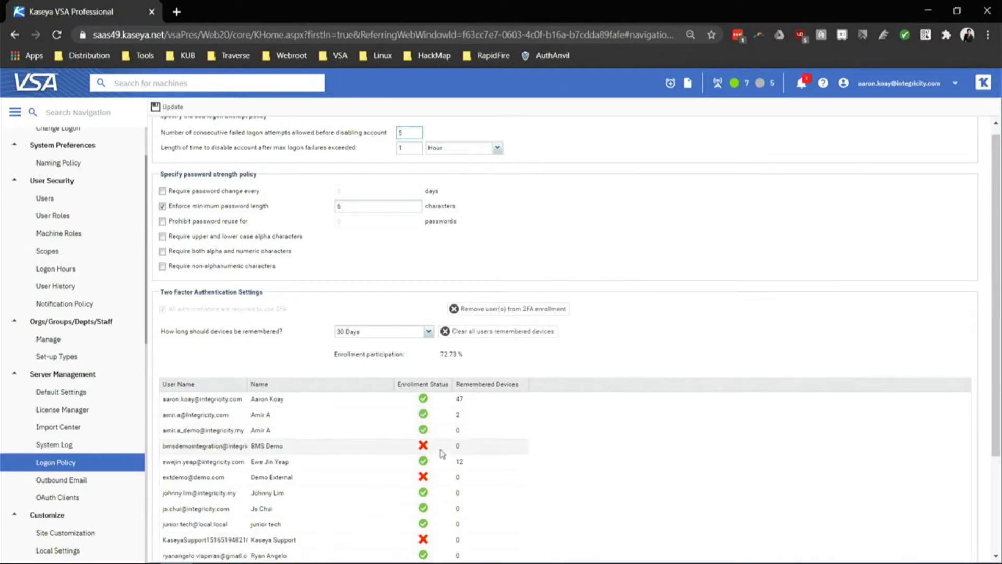
{"action": "scroll", "coordinate": [61, 335], "scroll_direction": "up", "scroll_amount": 2}
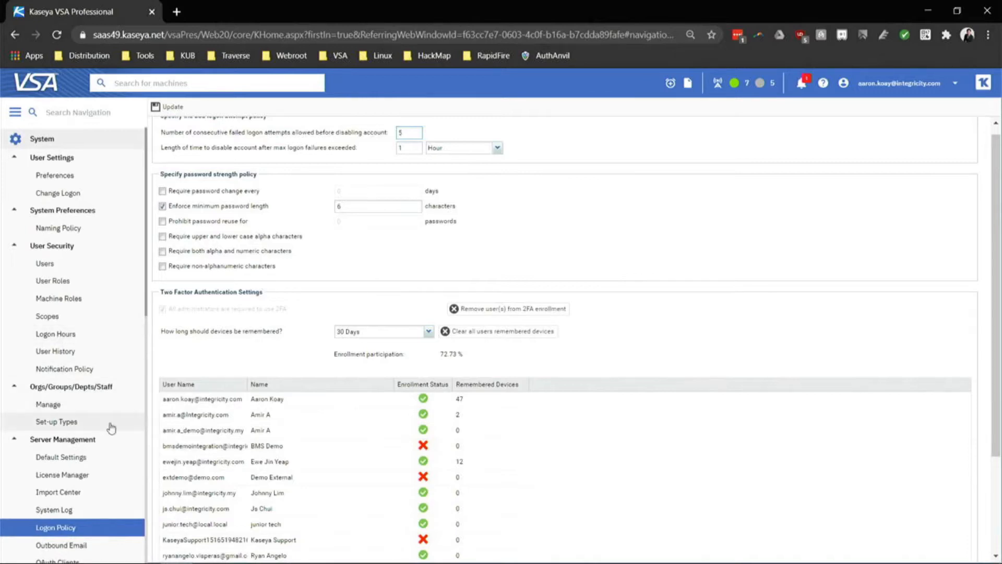
{"action": "left_click", "coordinate": [103, 404]}
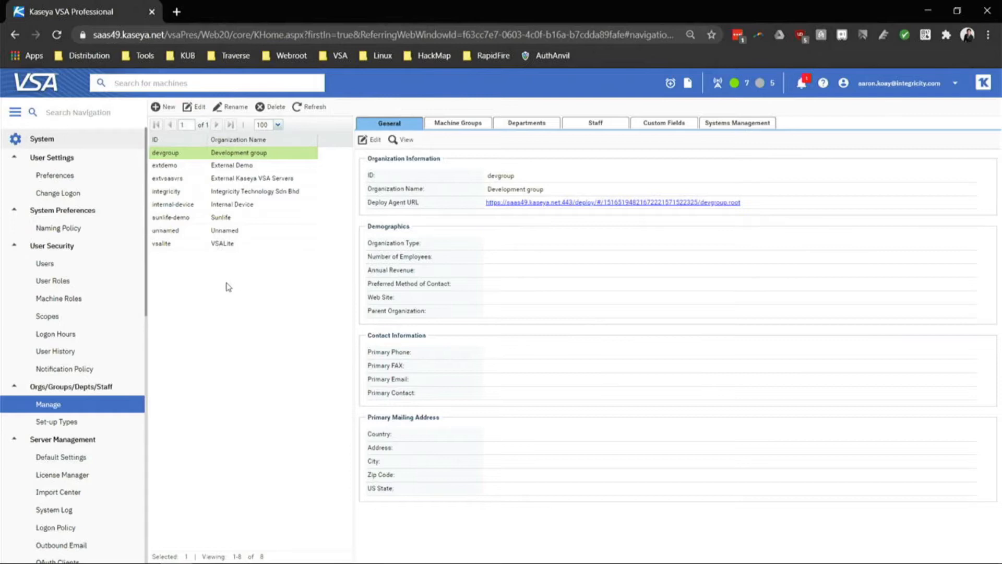
Add a new organization and enter 'Raven SDN BHD' as its Org Name.
{"action": "left_click", "coordinate": [165, 107]}
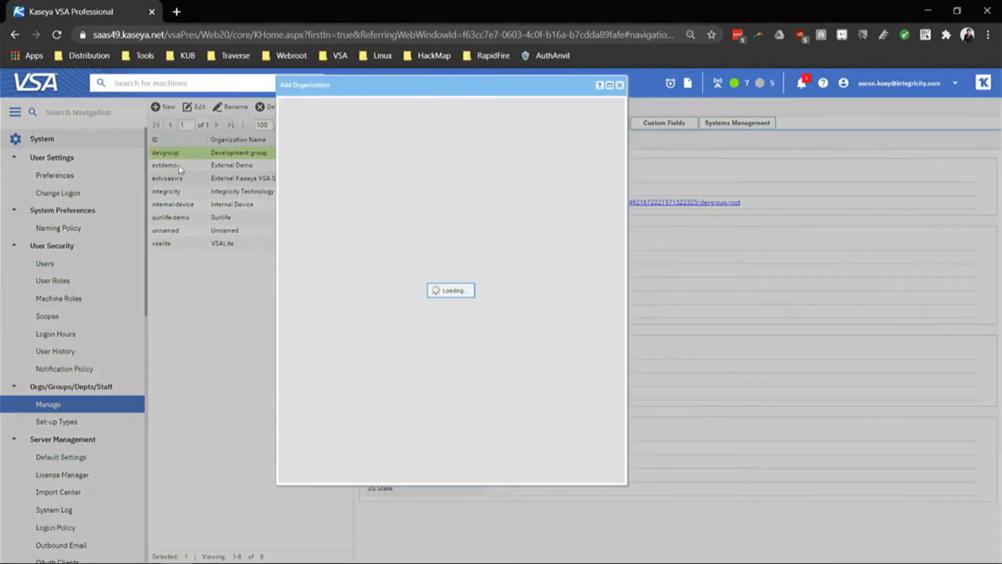
{"action": "left_click", "coordinate": [412, 180]}
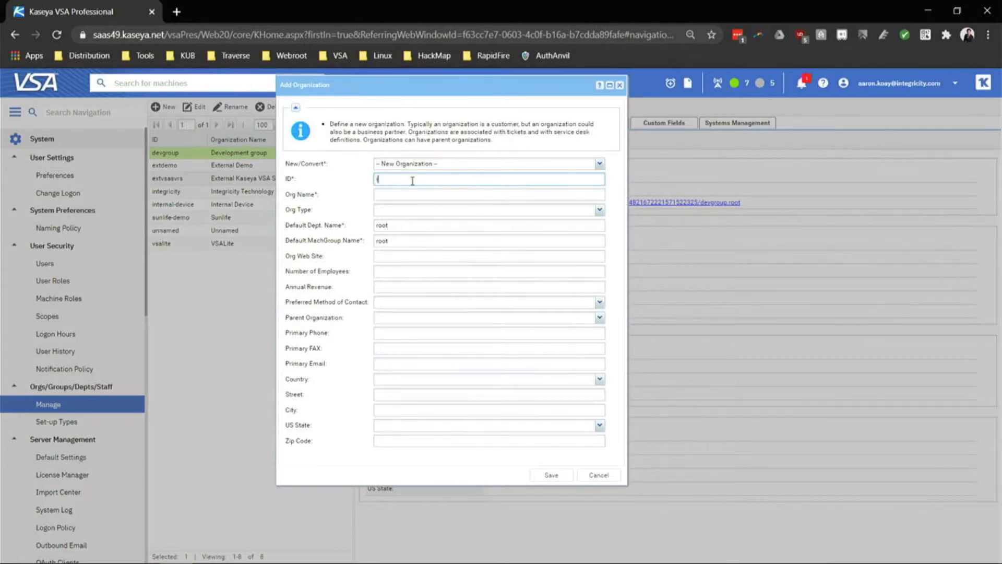
{"action": "key", "text": "Caps_Lock"}
{"action": "type", "text": "R"}
{"action": "key", "text": "Caps_Lock"}
{"action": "type", "text": "aven"}
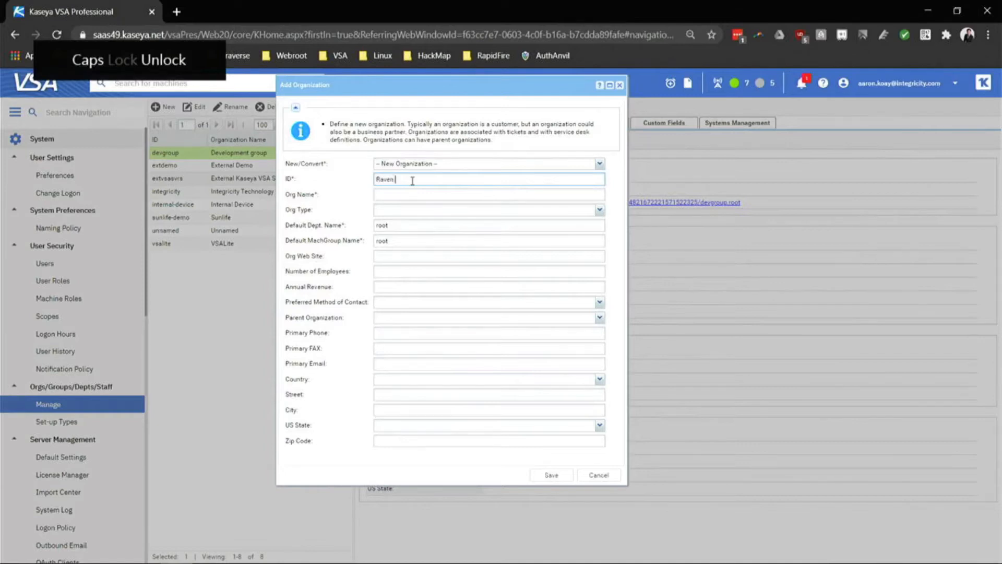
{"action": "key", "text": "Caps_Lock"}
{"action": "type", "text": "SDN BH"}
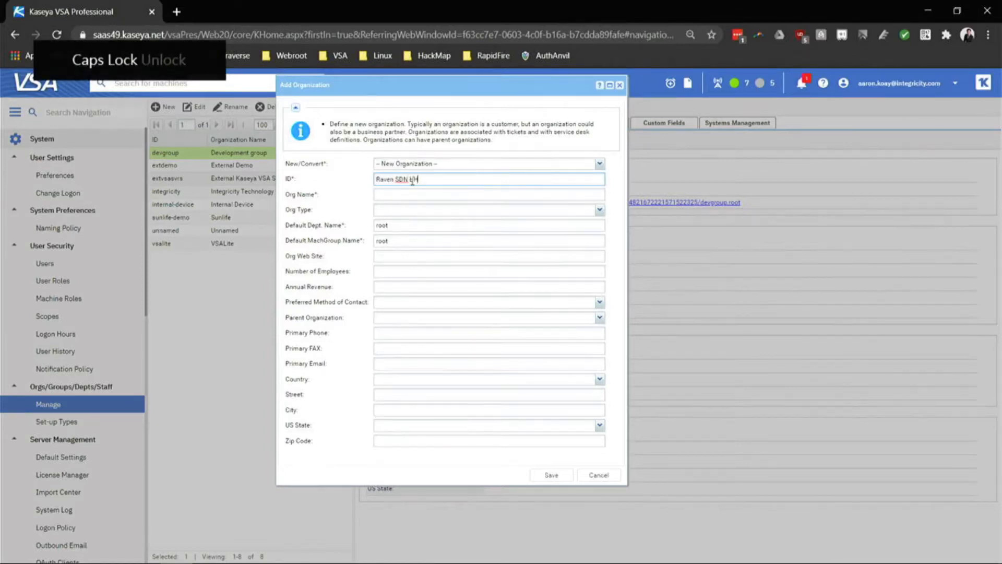
{"action": "type", "text": "D"}
{"action": "key", "text": "ctrl+a"}
{"action": "key", "text": "ctrl+c"}
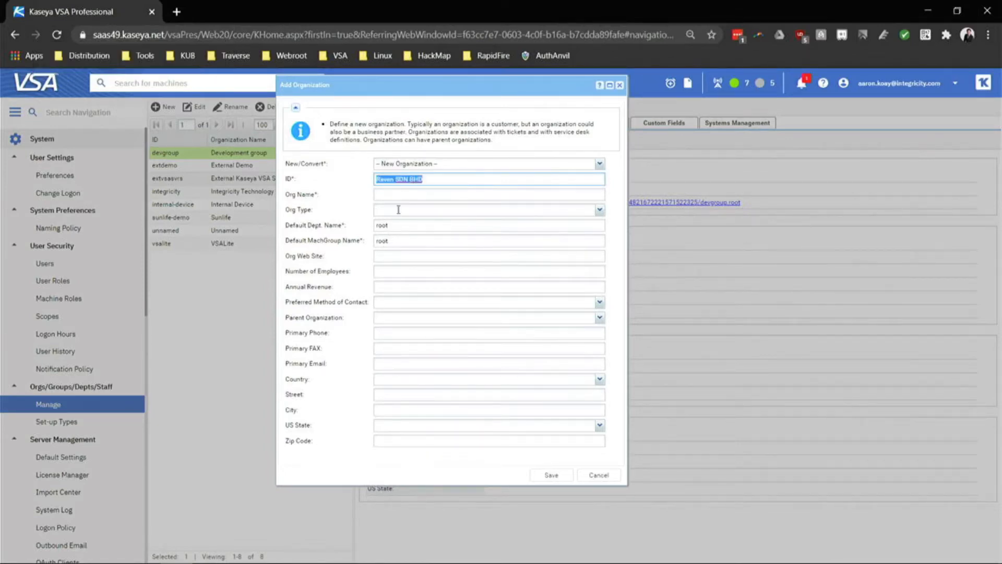
{"action": "left_click", "coordinate": [392, 193]}
{"action": "key", "text": "ctrl+v"}
Set the organization ID to Raven, save it, and show its raven.root machine group.
{"action": "left_click_drag", "start_coordinate": [431, 180], "coordinate": [359, 189]}
{"action": "type", "text": "R"}
{"action": "key", "text": "Caps_Lock"}
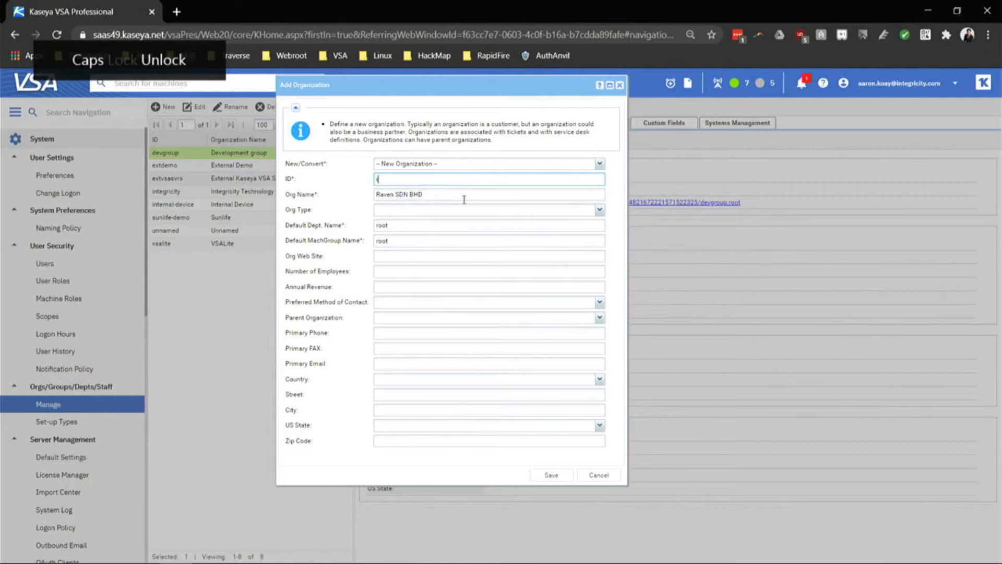
{"action": "type", "text": "e"}
{"action": "type", "text": "ven"}
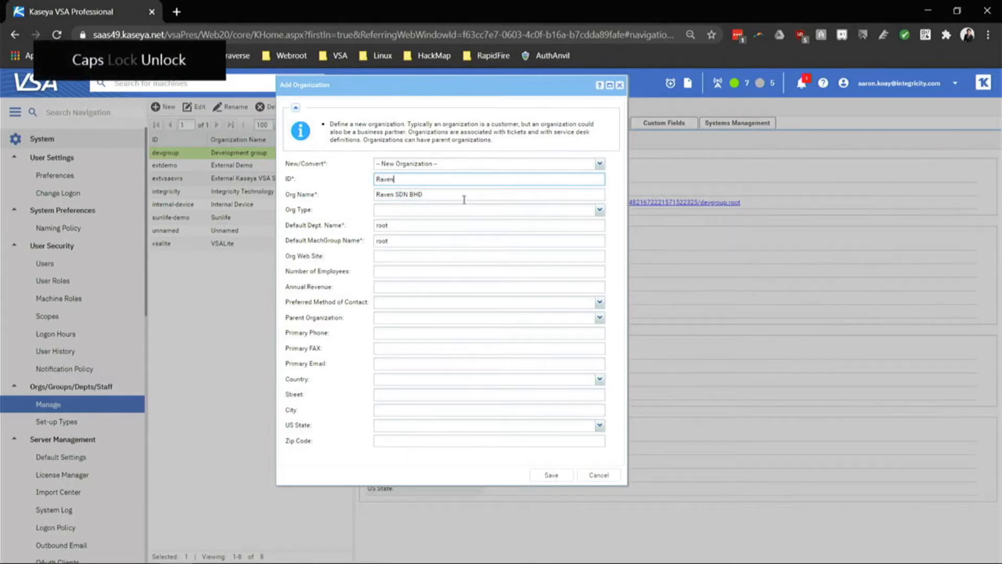
{"action": "left_click", "coordinate": [456, 196]}
{"action": "left_click", "coordinate": [405, 317]}
{"action": "left_click", "coordinate": [400, 364]}
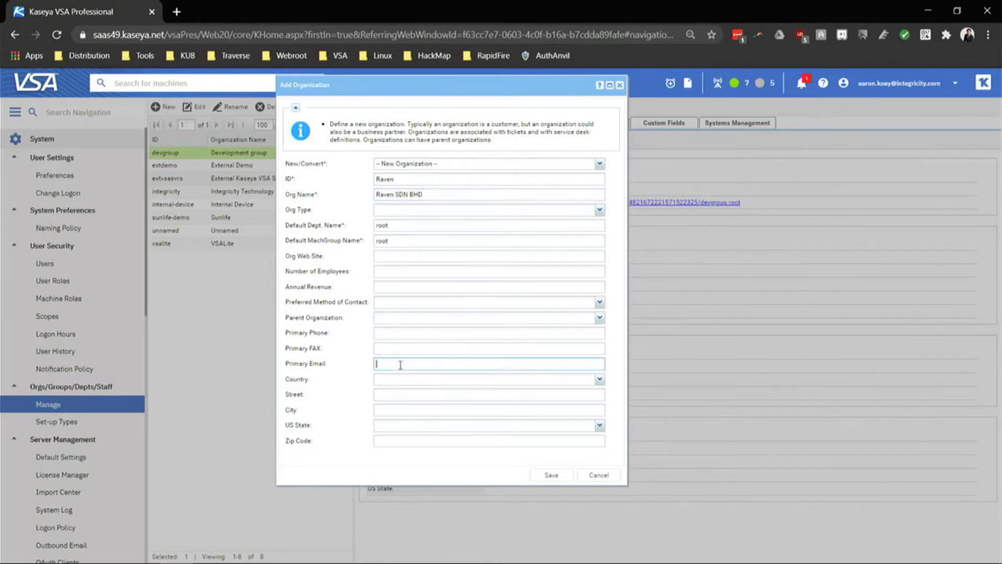
{"action": "left_click", "coordinate": [395, 447]}
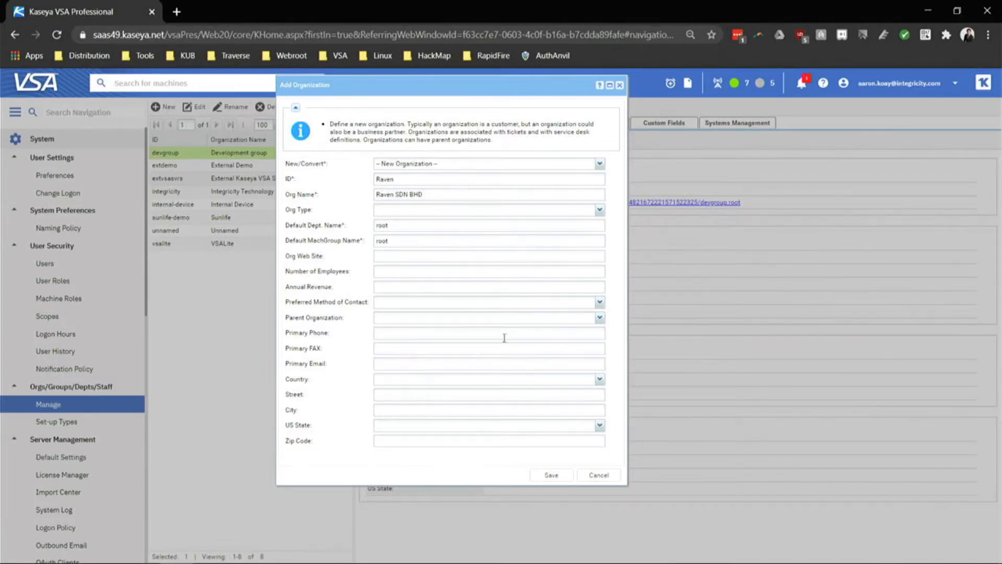
{"action": "left_click", "coordinate": [550, 479]}
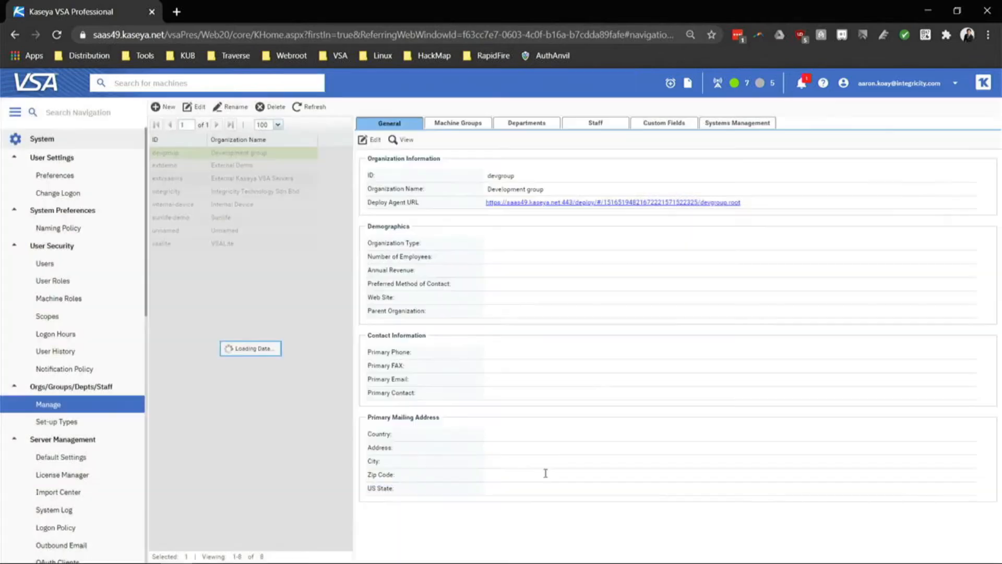
{"action": "left_click", "coordinate": [257, 219]}
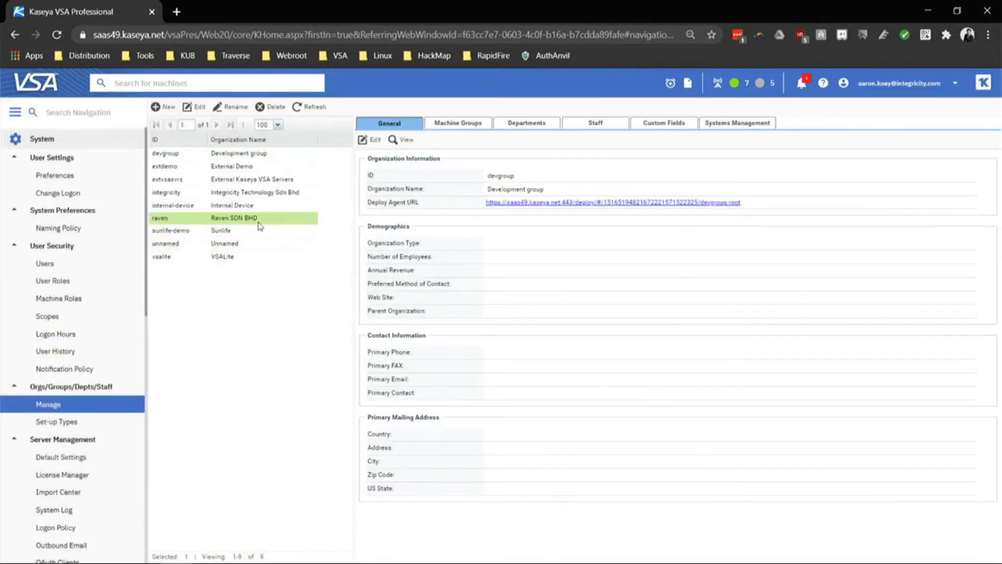
{"action": "left_click", "coordinate": [454, 125]}
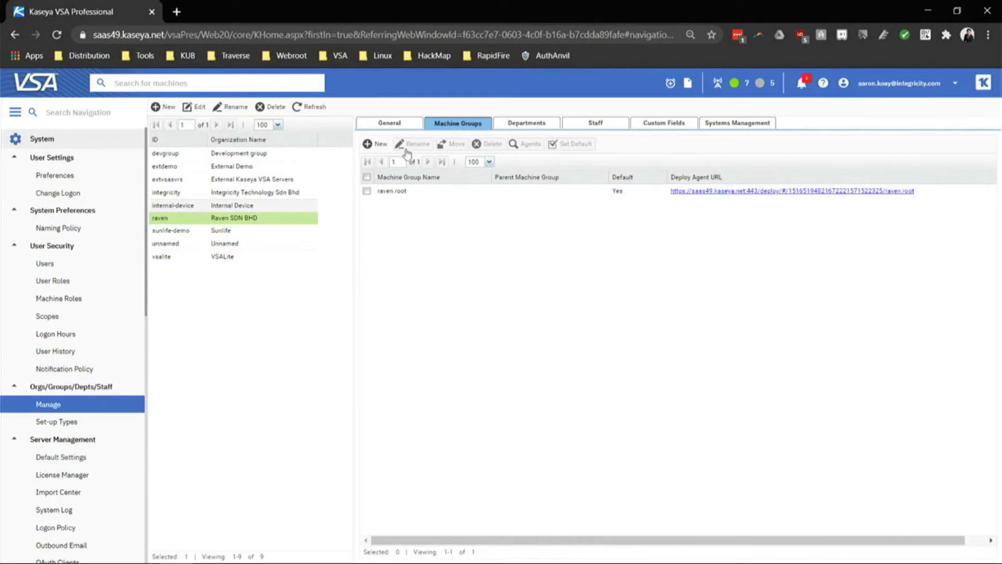
Create an 'Accounting' machine group with raven.root as its parent.
{"action": "left_click", "coordinate": [376, 144]}
{"action": "key", "text": "Caps_Lock"}
{"action": "type", "text": "A"}
{"action": "key", "text": "Caps_Lock"}
{"action": "type", "text": "ccounting"}
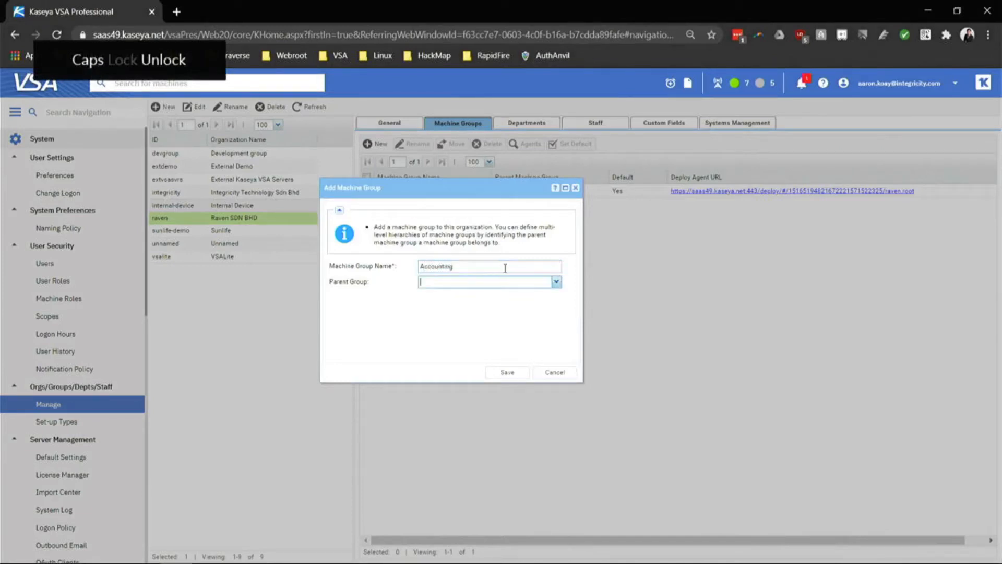
{"action": "left_click", "coordinate": [556, 282]}
{"action": "left_click", "coordinate": [472, 295]}
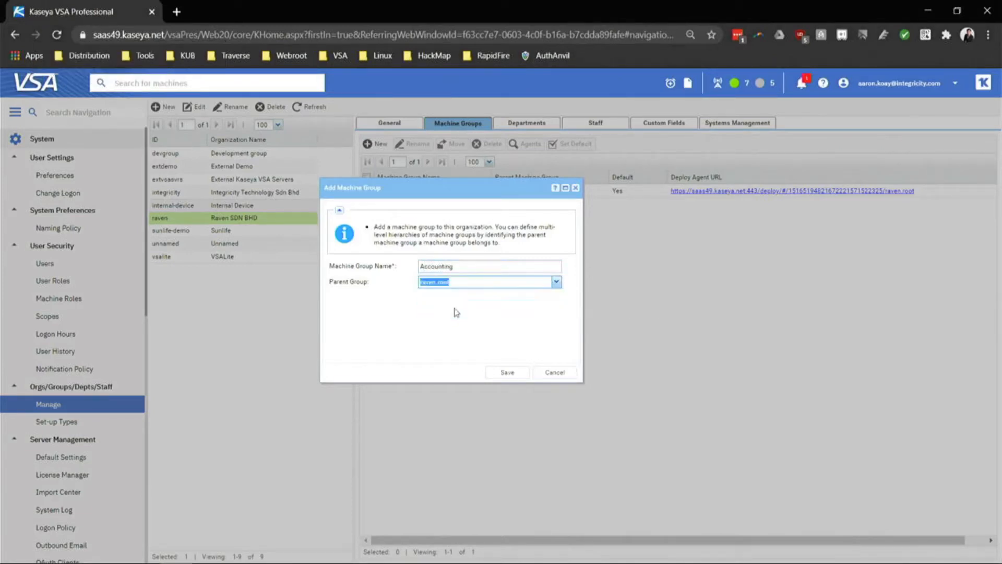
{"action": "left_click", "coordinate": [508, 372]}
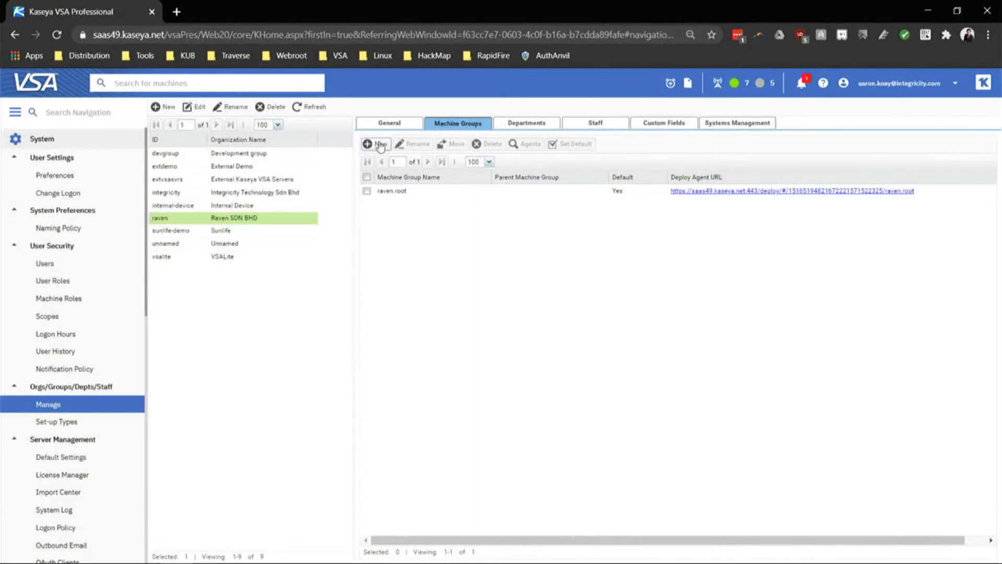
Create an 'Admin' machine group with raven.root as its parent.
{"action": "left_click", "coordinate": [379, 144]}
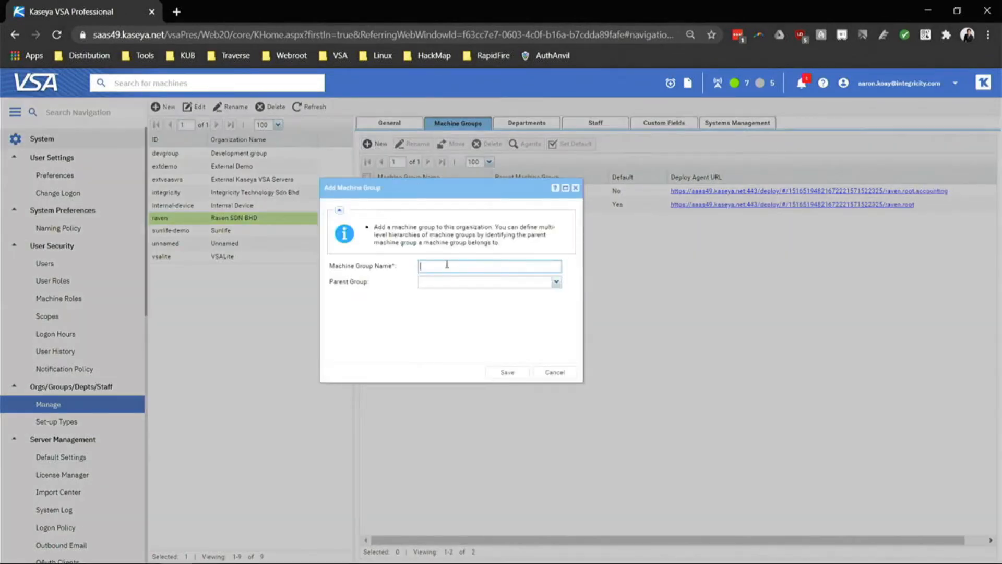
{"action": "key", "text": "Caps_Lock"}
{"action": "type", "text": "A"}
{"action": "key", "text": "Caps_Lock"}
{"action": "type", "text": "dmin"}
{"action": "key", "text": "Tab"}
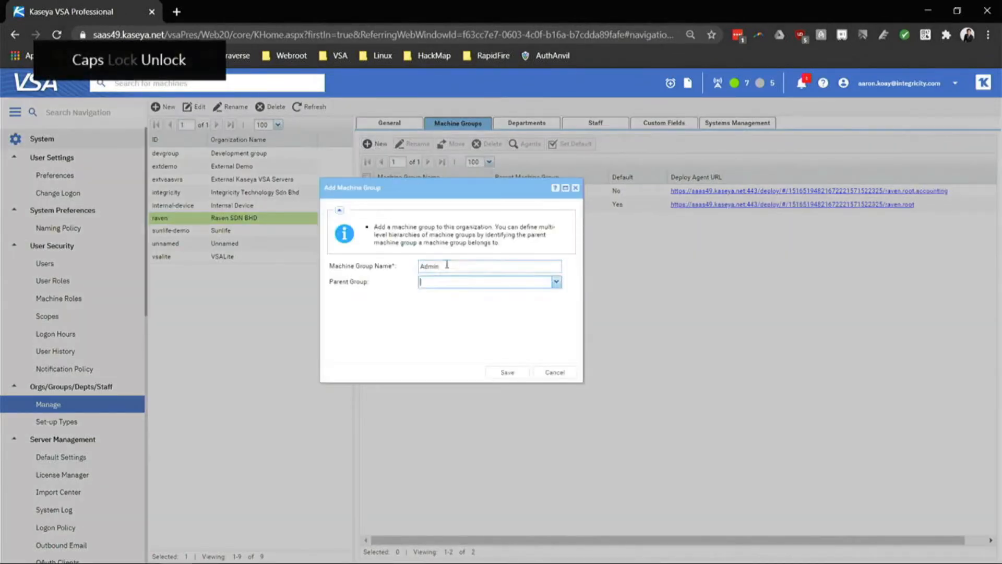
{"action": "key", "text": "Down"}
{"action": "key", "text": "Return"}
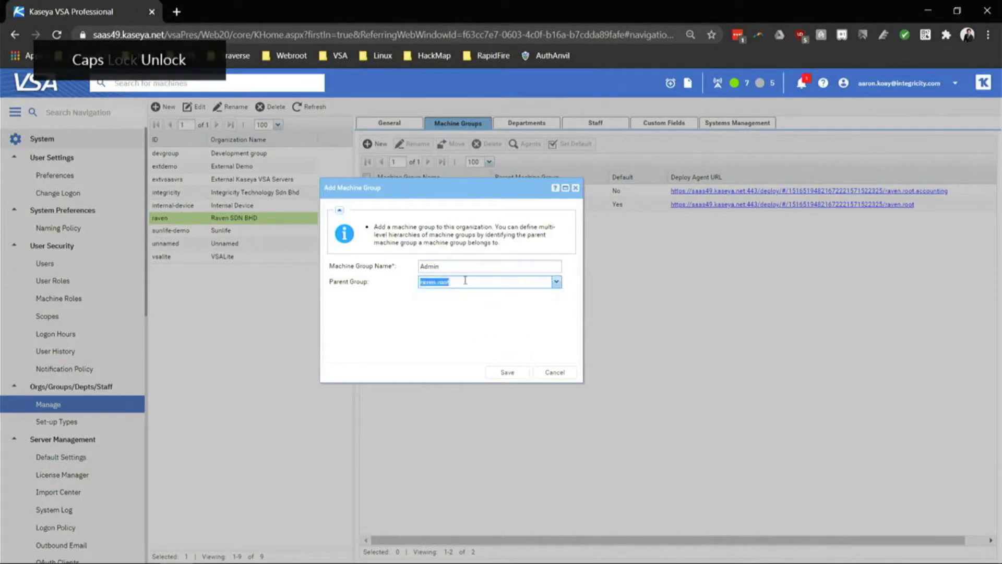
{"action": "left_click", "coordinate": [516, 371]}
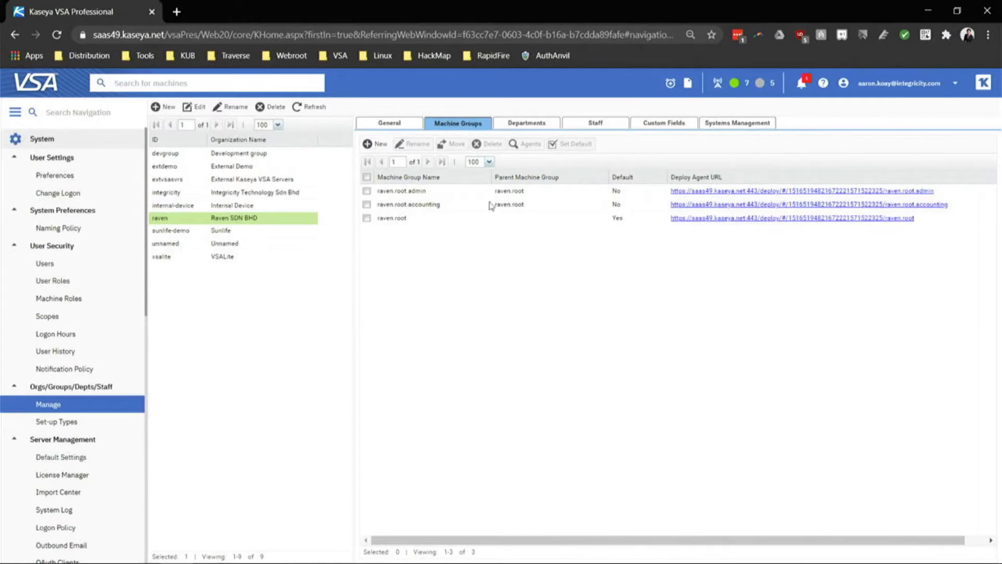
Select the new raven.root.admin and raven.root.accounting groups in the list.
{"action": "left_click", "coordinate": [471, 191]}
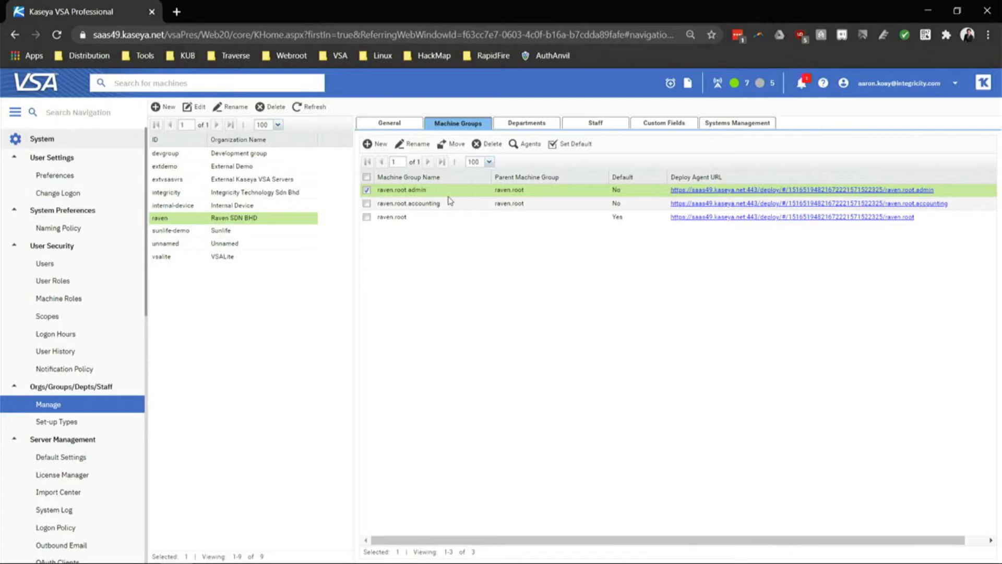
{"action": "left_click_drag", "start_coordinate": [452, 203], "coordinate": [455, 209]}
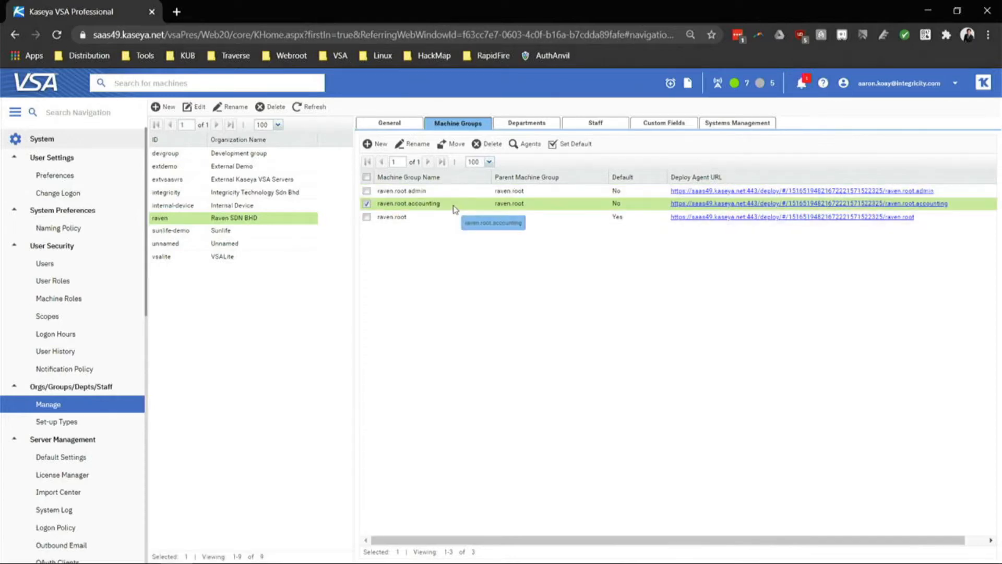
{"action": "left_click_drag", "start_coordinate": [455, 209], "coordinate": [455, 209]}
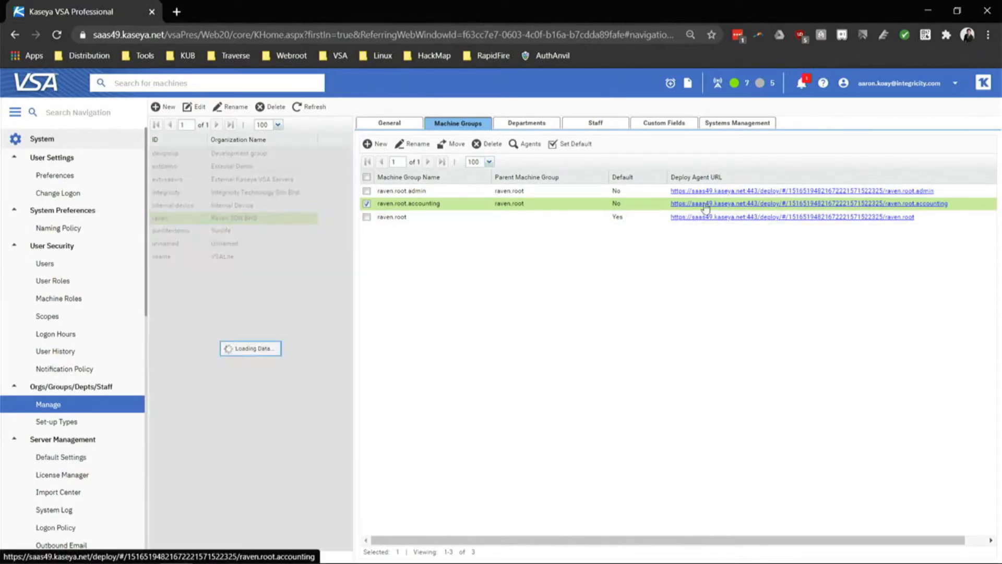
Download KcsSetup.exe from the raven.root.accounting deploy link and return to Kaseya VSA.
{"action": "left_click", "coordinate": [705, 208]}
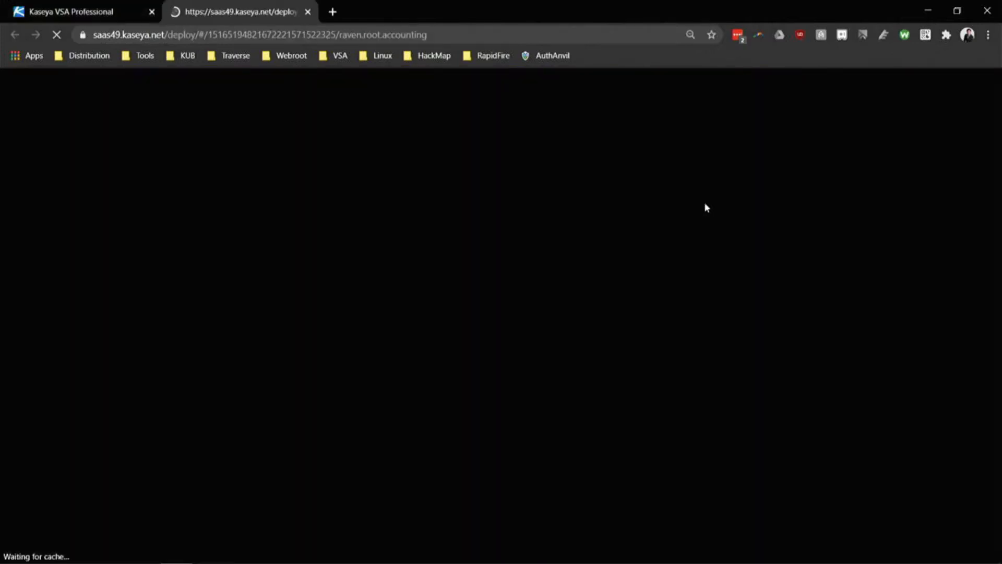
{"action": "left_click", "coordinate": [128, 6]}
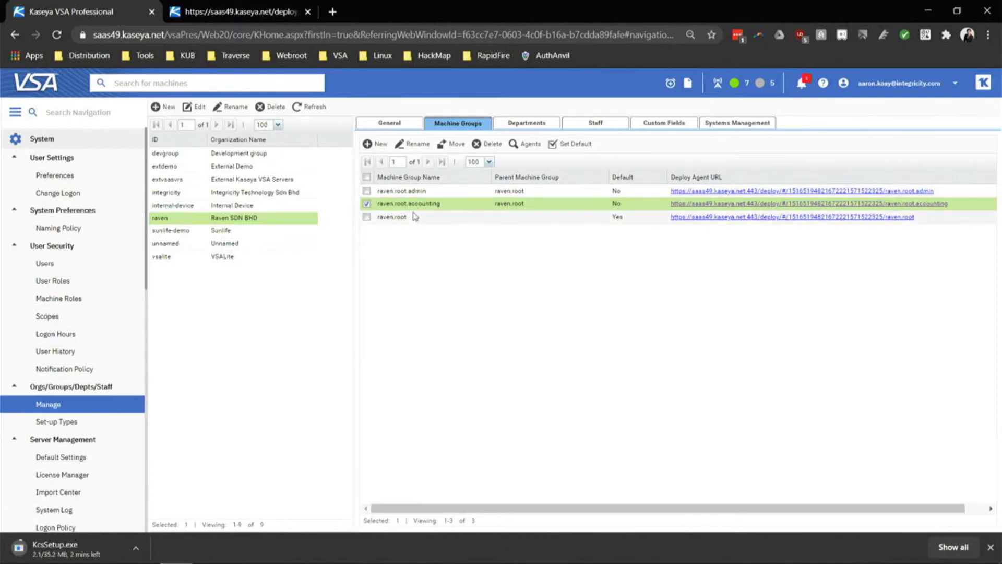
{"action": "left_click_drag", "start_coordinate": [418, 208], "coordinate": [420, 207]}
{"action": "left_click", "coordinate": [98, 139]}
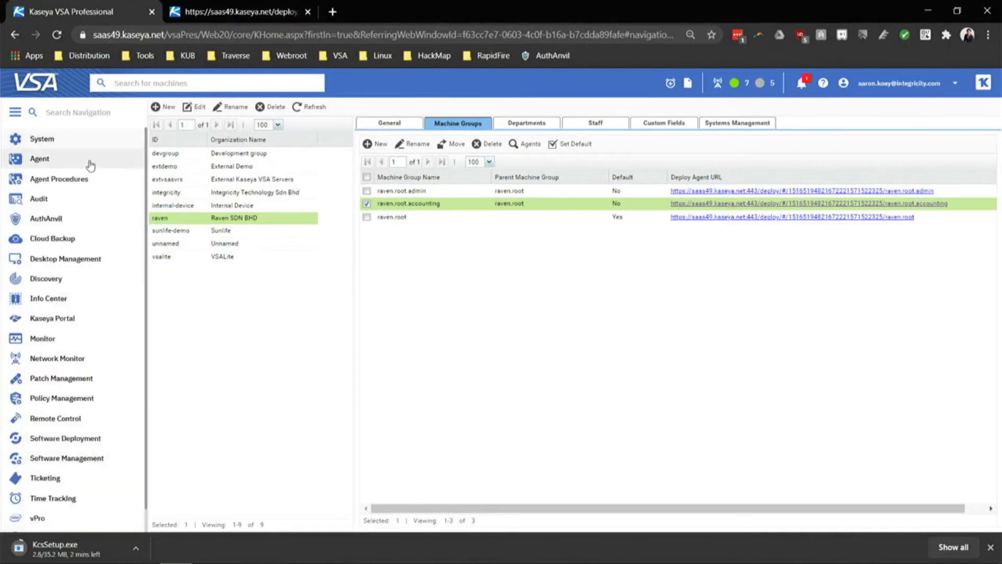
Open the Agent module's machine list and select c3po.root.extdemo.
{"action": "left_click", "coordinate": [90, 163]}
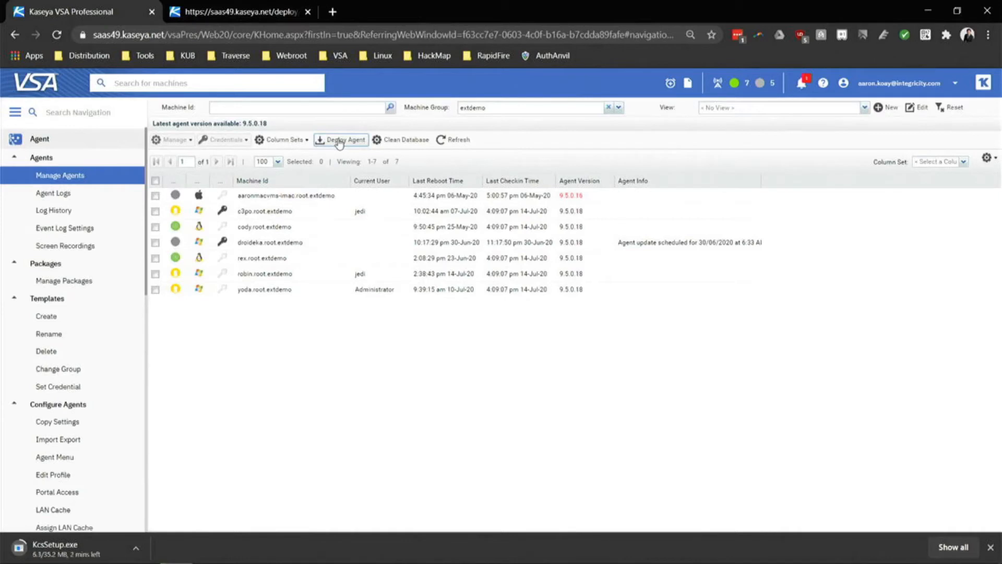
{"action": "left_click", "coordinate": [618, 108]}
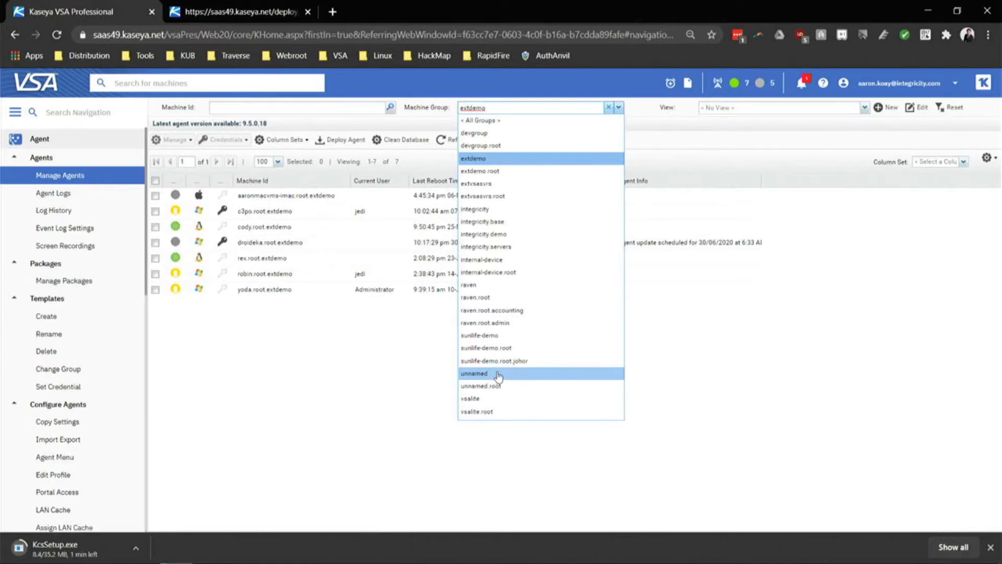
{"action": "left_click", "coordinate": [288, 213]}
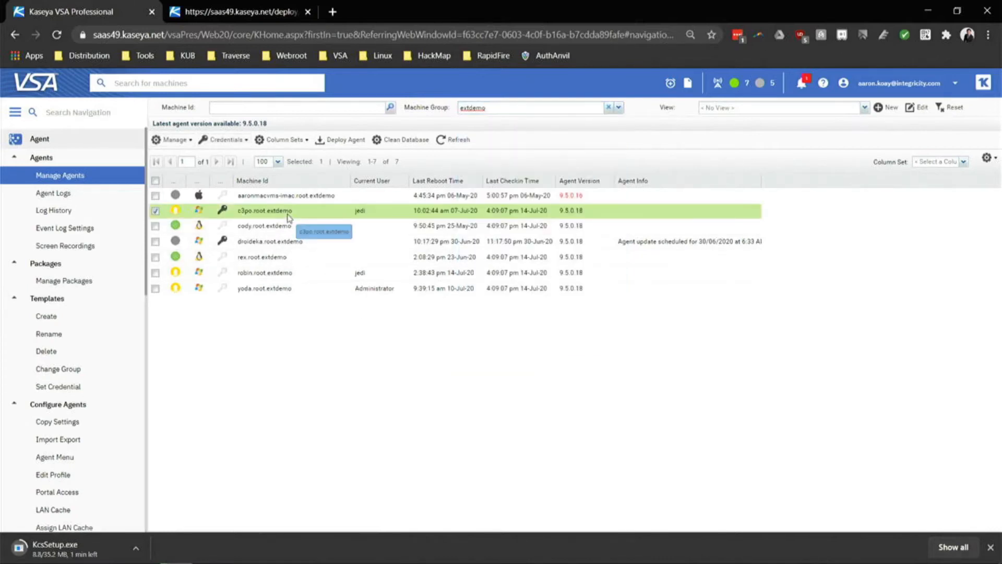
Start moving c3po.root.extdemo to raven.root.admin, cancel the change, then open Manage Packages.
{"action": "left_click", "coordinate": [175, 140]}
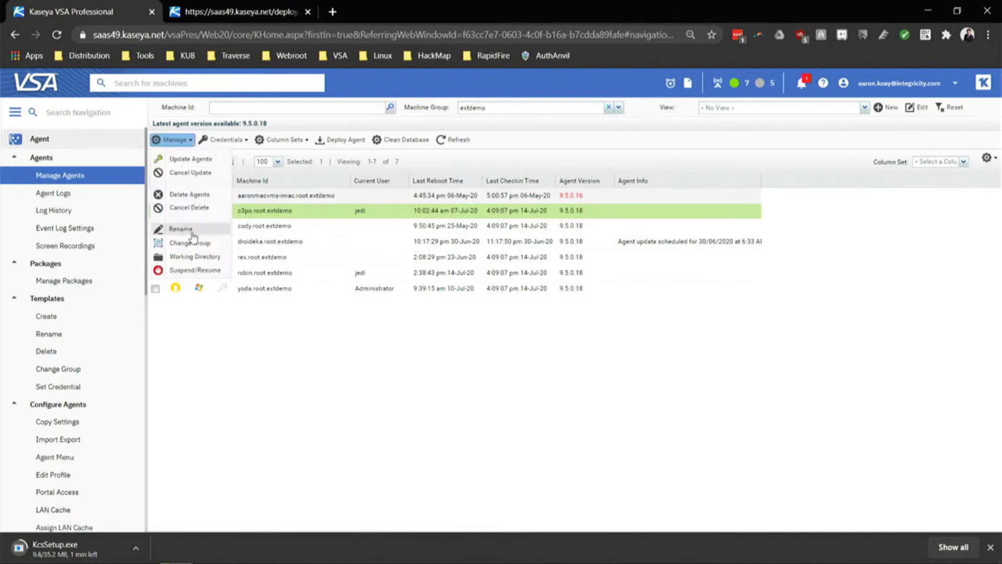
{"action": "left_click", "coordinate": [193, 242]}
{"action": "left_click", "coordinate": [591, 290]}
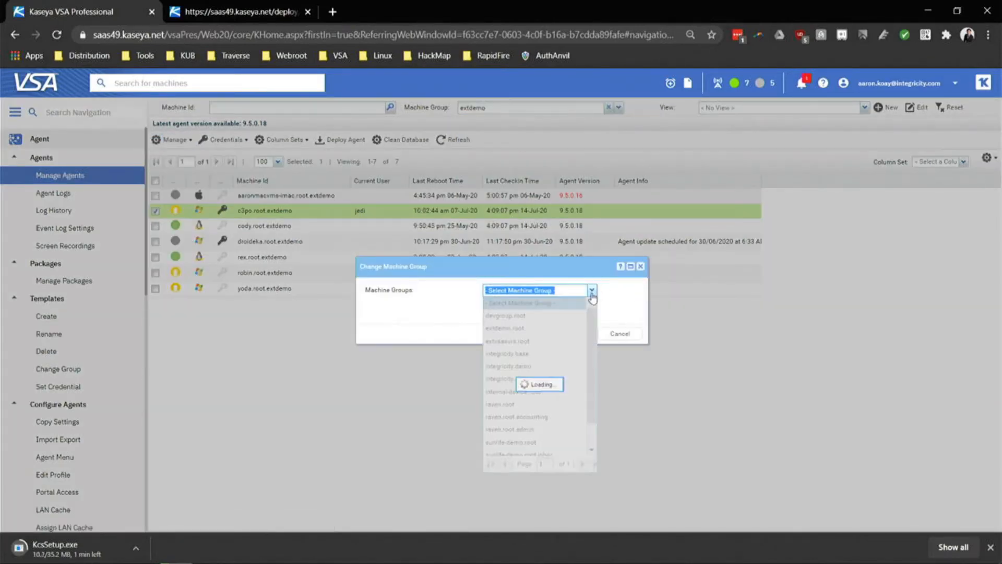
{"action": "scroll", "coordinate": [535, 404], "scroll_direction": "down", "scroll_amount": 1}
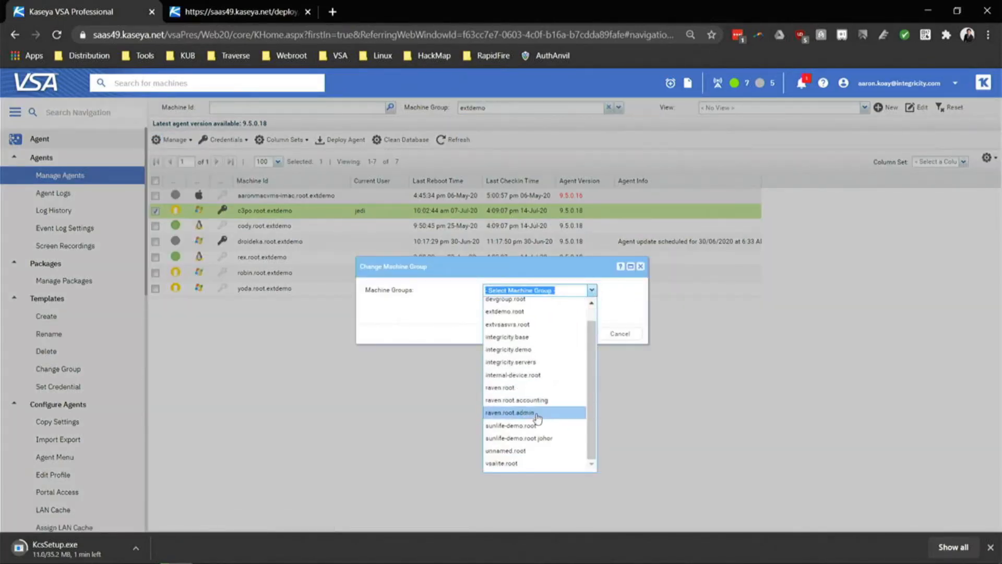
{"action": "left_click", "coordinate": [535, 412]}
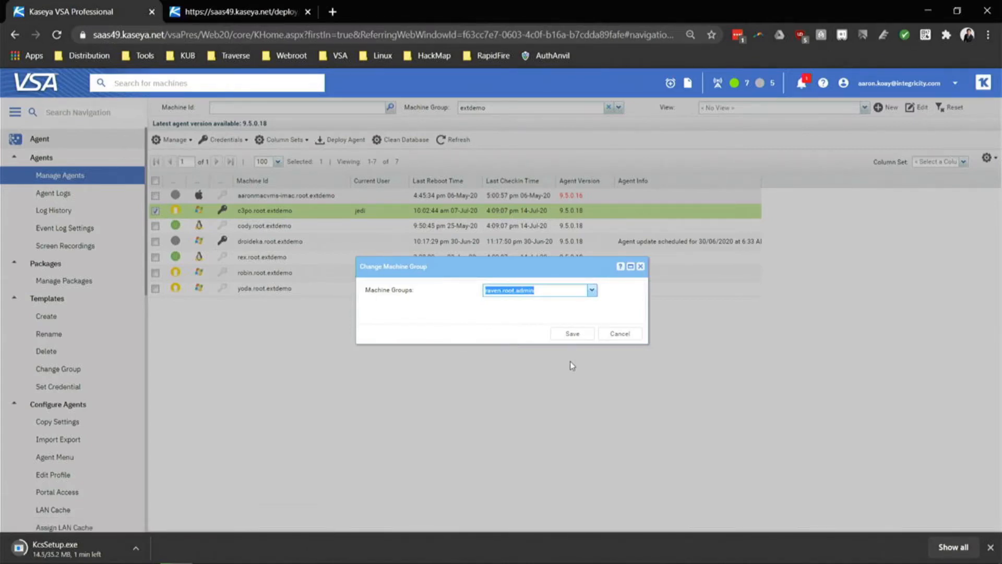
{"action": "left_click", "coordinate": [612, 334]}
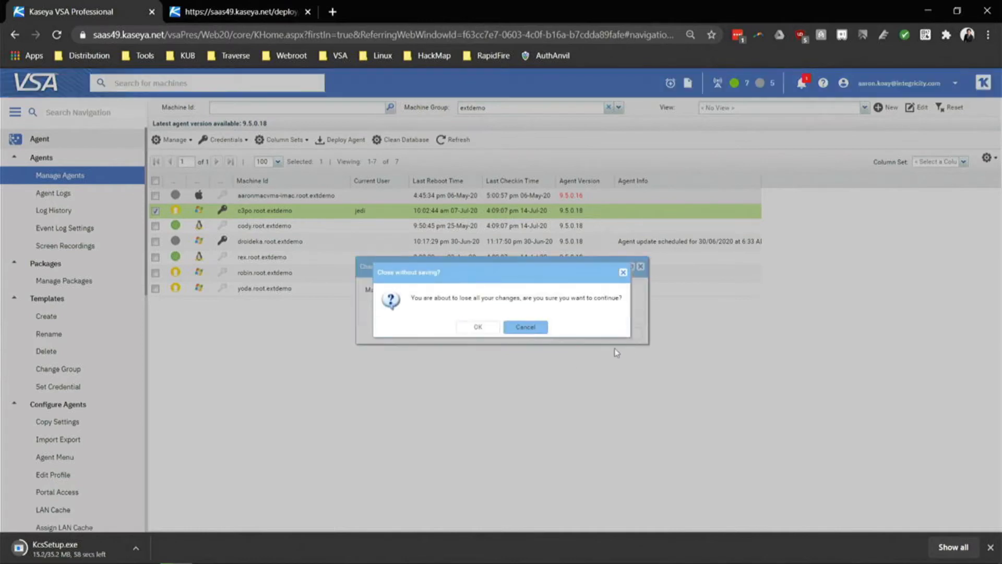
{"action": "left_click", "coordinate": [479, 328]}
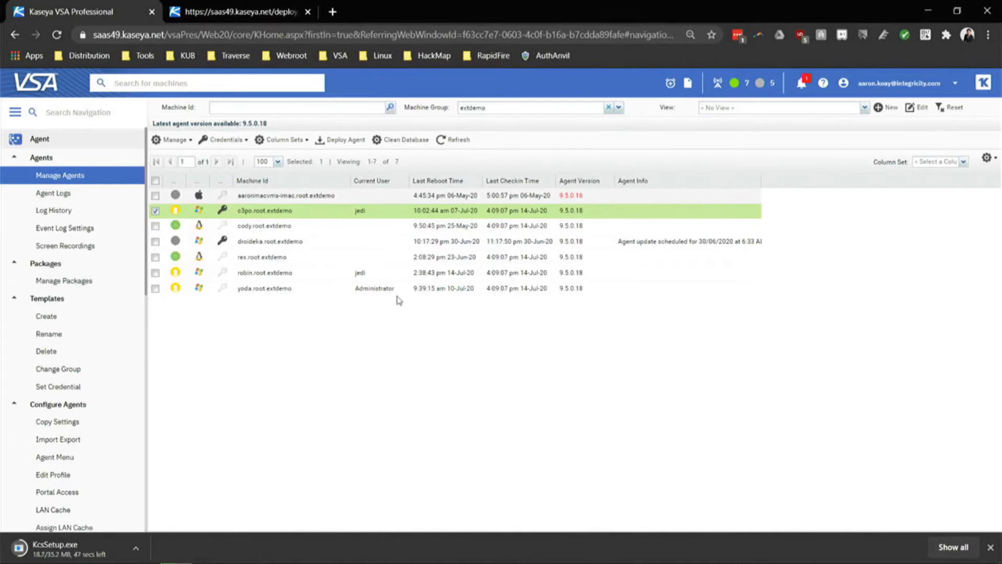
{"action": "left_click", "coordinate": [311, 289]}
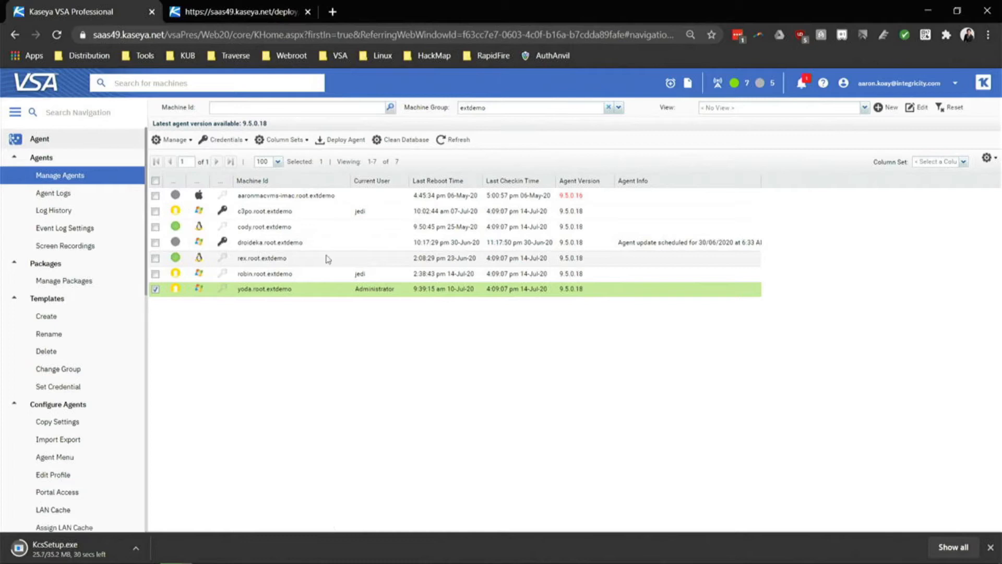
{"action": "left_click", "coordinate": [65, 285]}
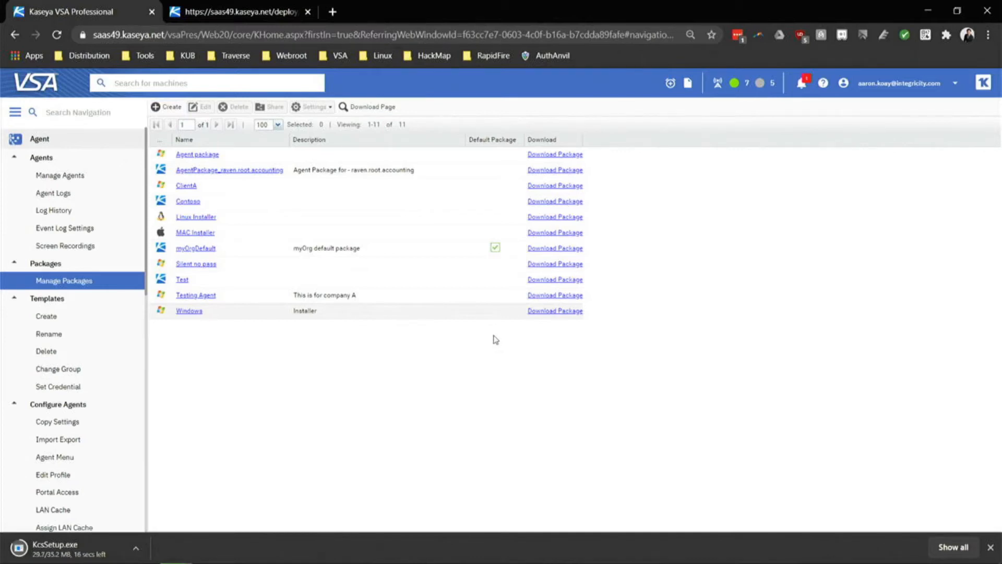
Start a new agent package named 'Raven Accounting'.
{"action": "left_click", "coordinate": [168, 106]}
{"action": "left_click", "coordinate": [357, 227]}
{"action": "key", "text": "Caps_Lock"}
{"action": "type", "text": "R"}
{"action": "key", "text": "Caps_Lock"}
{"action": "type", "text": "aven"}
{"action": "key", "text": "Caps_Lock"}
{"action": "type", "text": "ACO"}
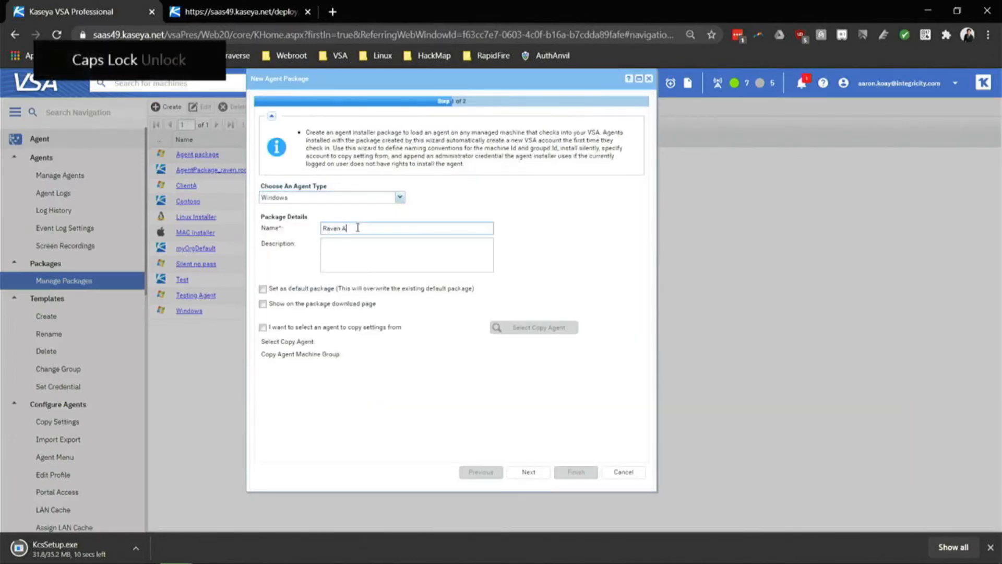
{"action": "key", "text": "BackSpace"}
{"action": "key", "text": "BackSpace"}
{"action": "key", "text": "Caps_Lock"}
{"action": "type", "text": "ccounting"}
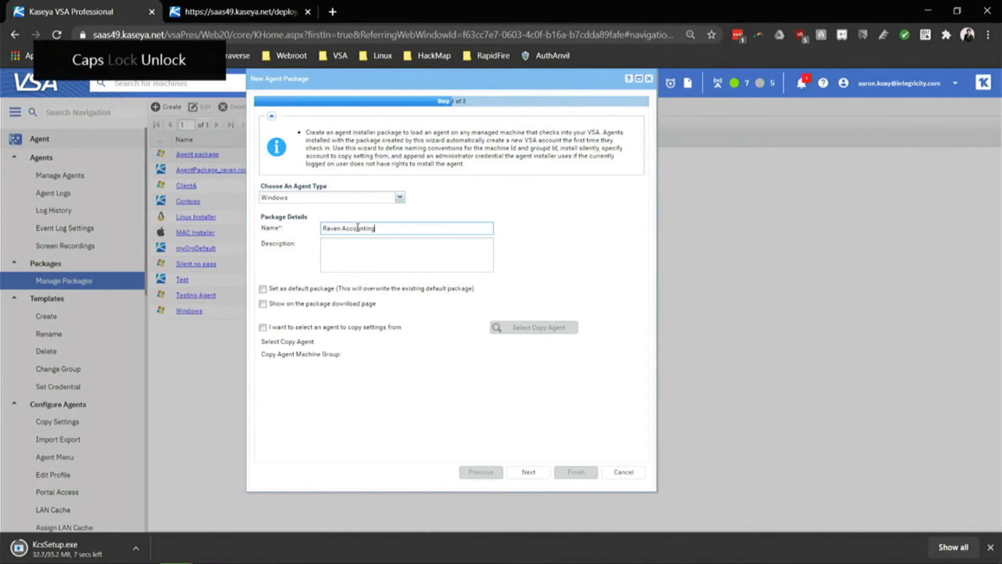
Set the draft to raven.root.accounting, discard it, and download AgentPackage_raven.root.accounting.
{"action": "left_click", "coordinate": [528, 471]}
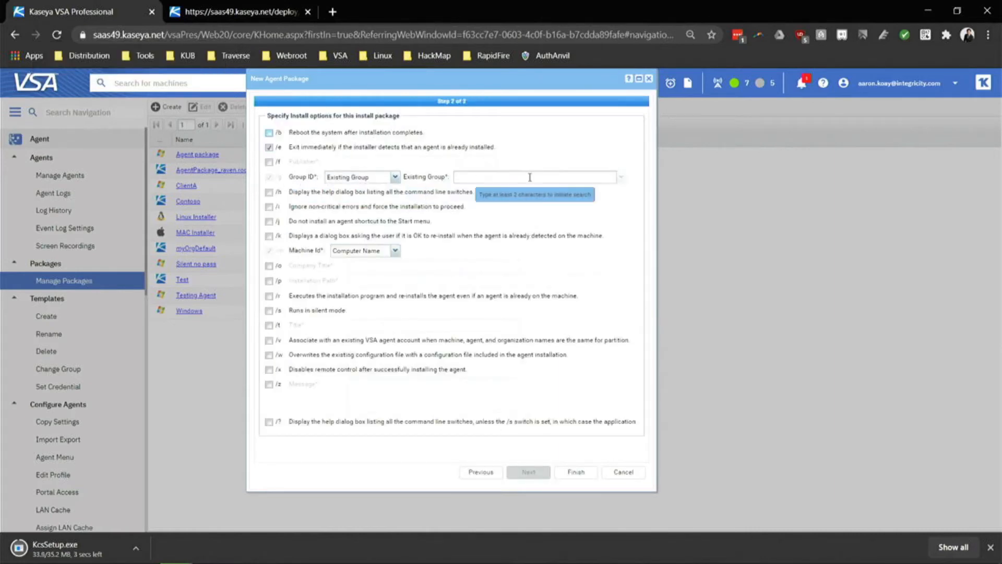
{"action": "left_click", "coordinate": [623, 179]}
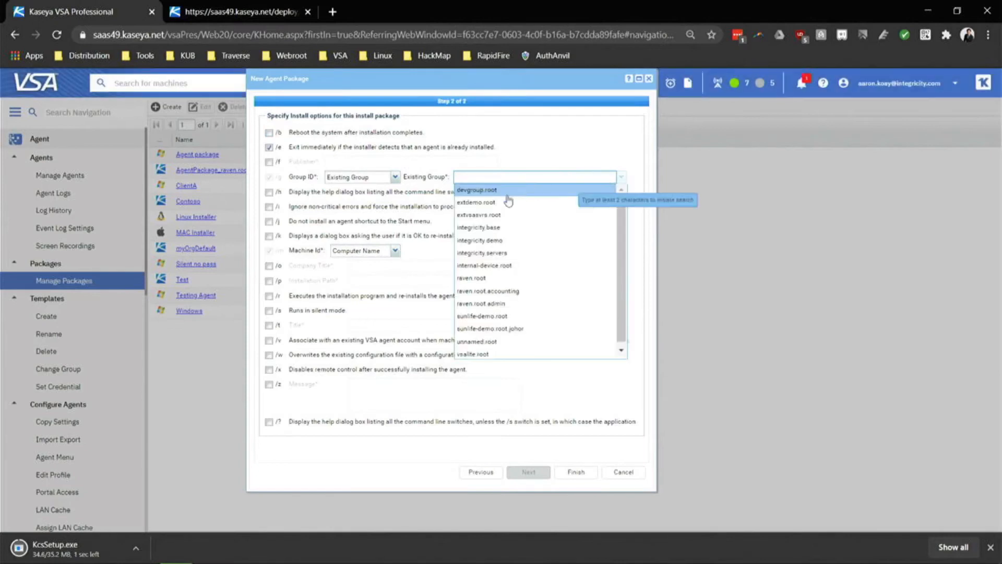
{"action": "left_click", "coordinate": [514, 288]}
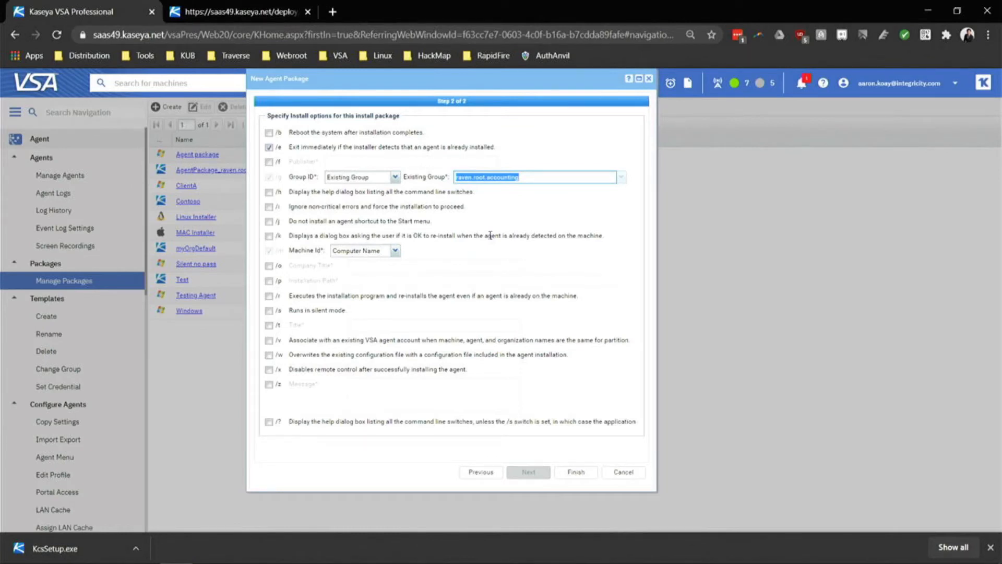
{"action": "left_click", "coordinate": [623, 471]}
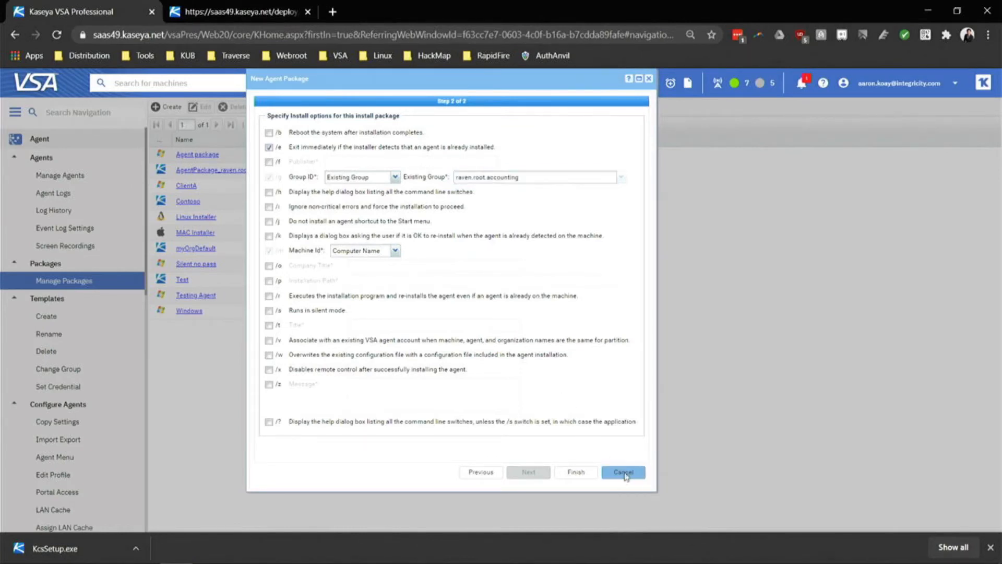
{"action": "left_click", "coordinate": [475, 326]}
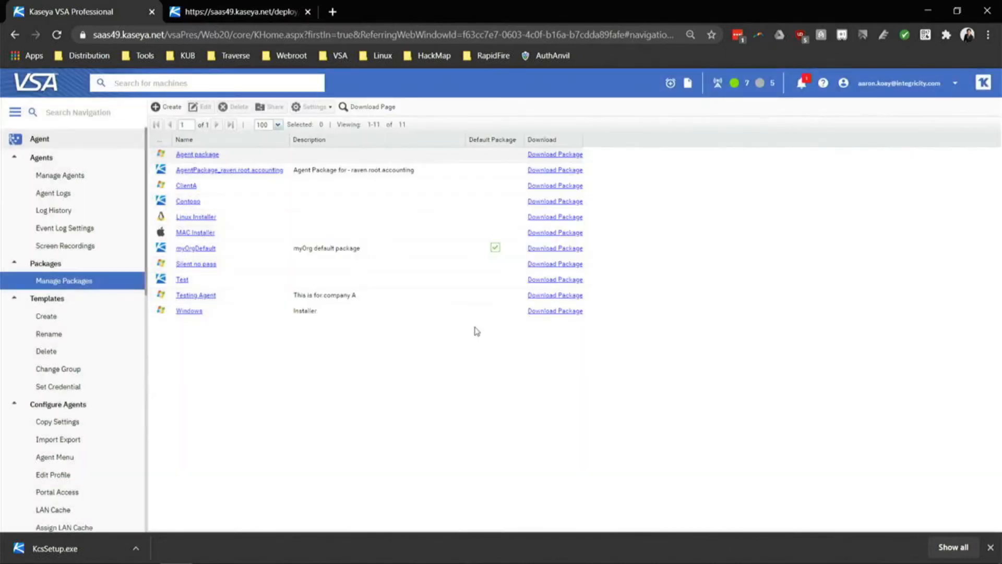
{"action": "left_click", "coordinate": [557, 171]}
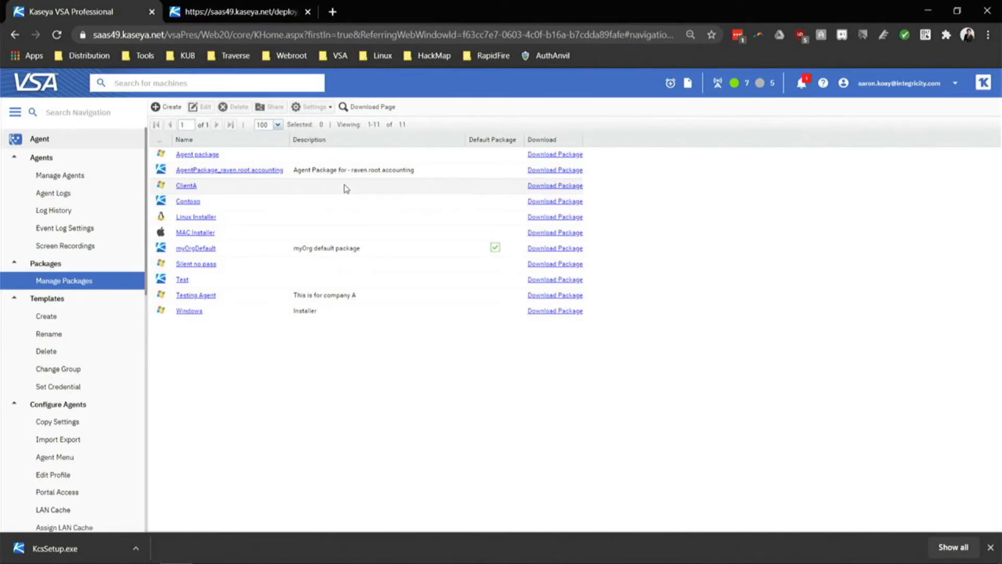
Move yoda.root.extdemo into the raven.root.accounting group with Change Group and save.
{"action": "left_click", "coordinate": [73, 177]}
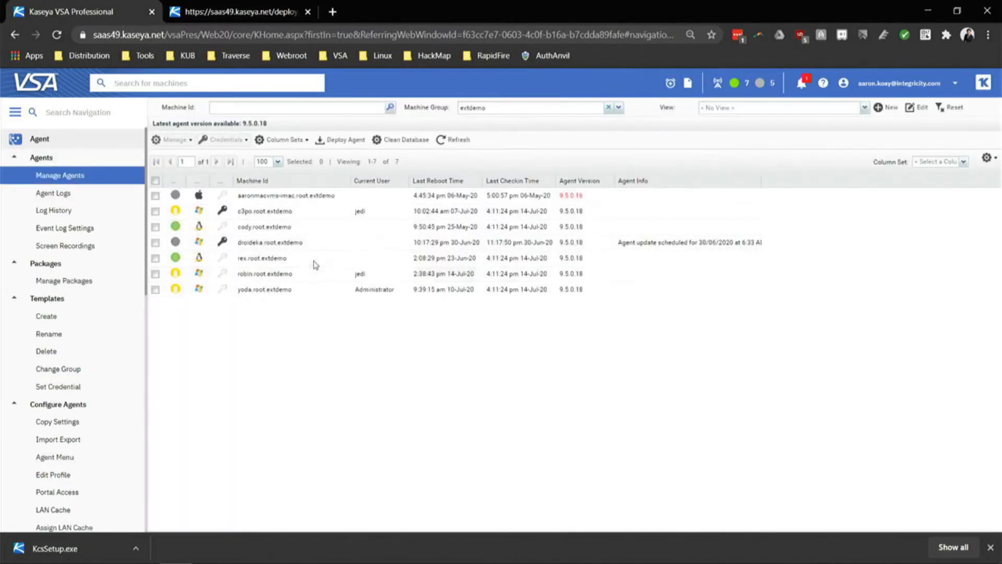
{"action": "left_click", "coordinate": [288, 289]}
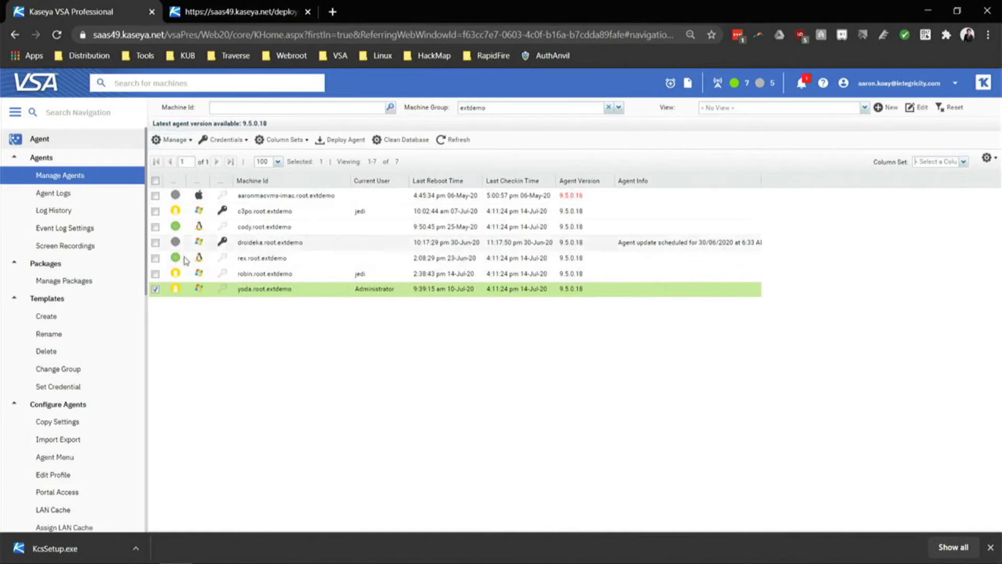
{"action": "left_click", "coordinate": [173, 140]}
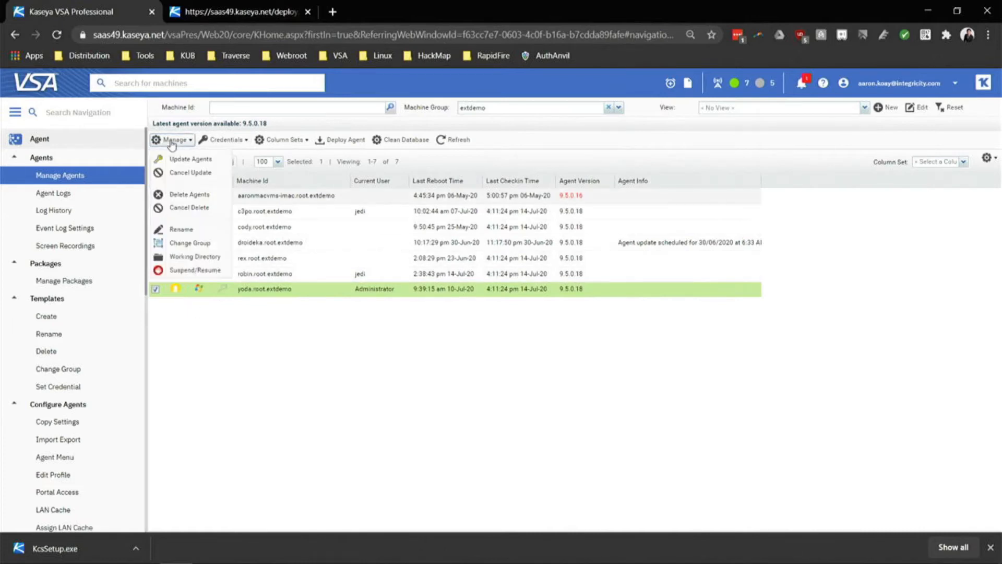
{"action": "left_click", "coordinate": [200, 244]}
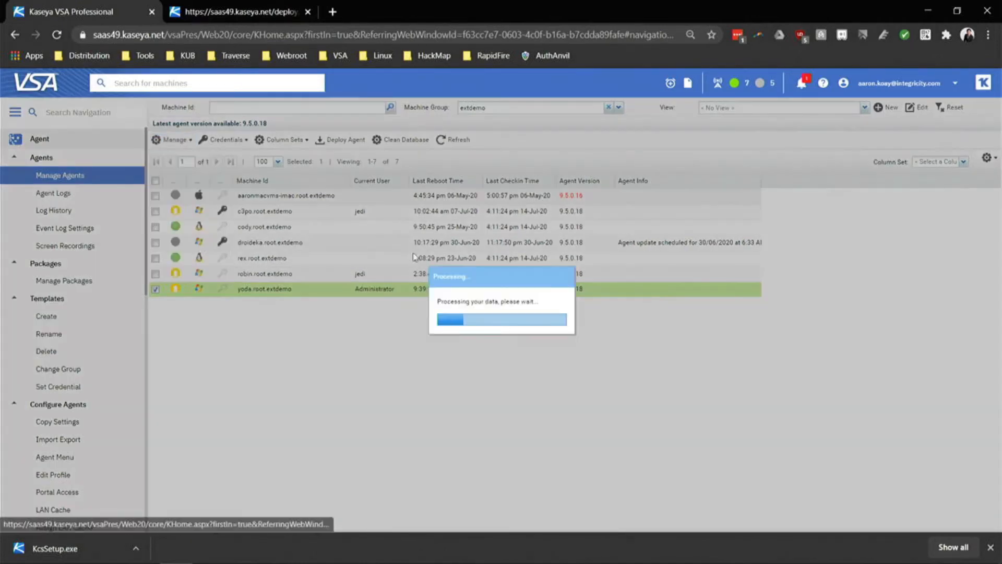
{"action": "left_click", "coordinate": [592, 290]}
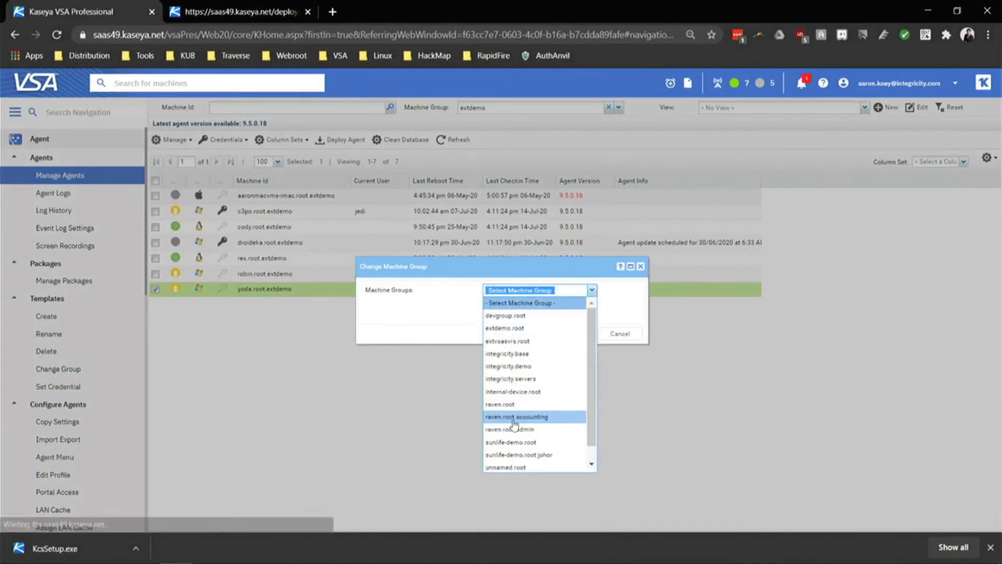
{"action": "left_click", "coordinate": [519, 403]}
{"action": "left_click", "coordinate": [592, 290]}
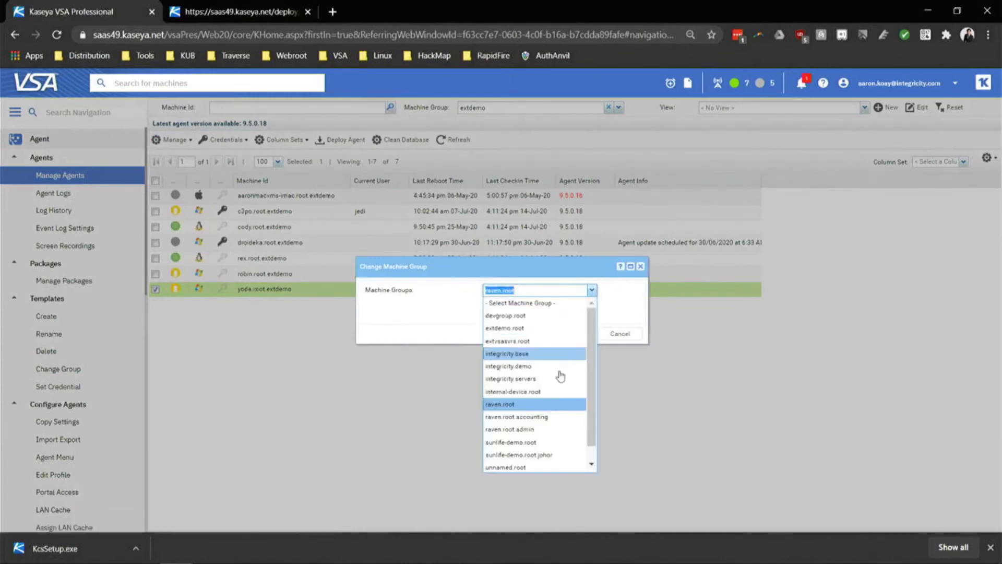
{"action": "left_click", "coordinate": [548, 415]}
{"action": "left_click", "coordinate": [572, 335]}
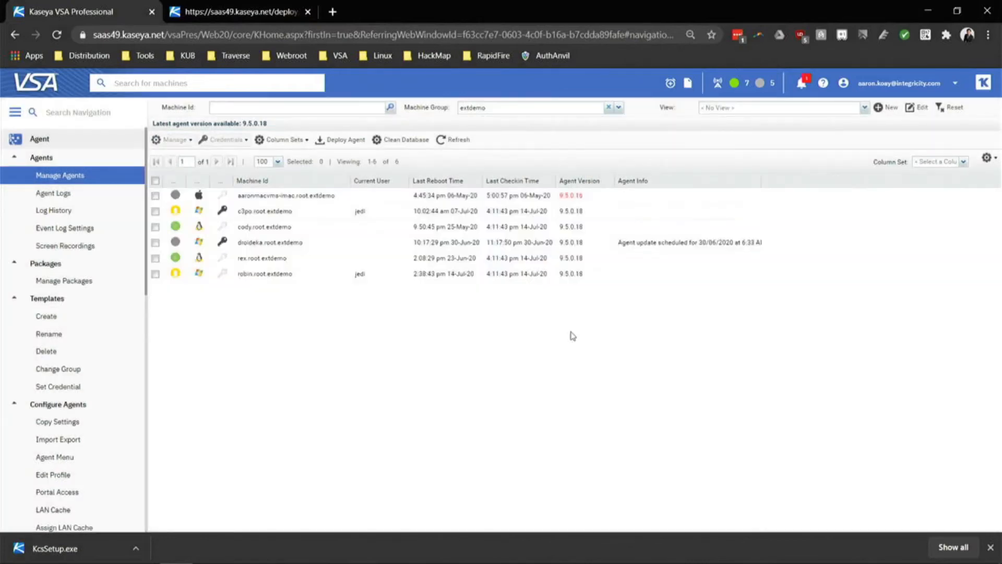
Select robin.root.extdemo and bring up the machine group filter.
{"action": "left_click", "coordinate": [249, 280]}
{"action": "left_click_drag", "start_coordinate": [257, 277], "coordinate": [508, 201]}
{"action": "left_click", "coordinate": [618, 107]}
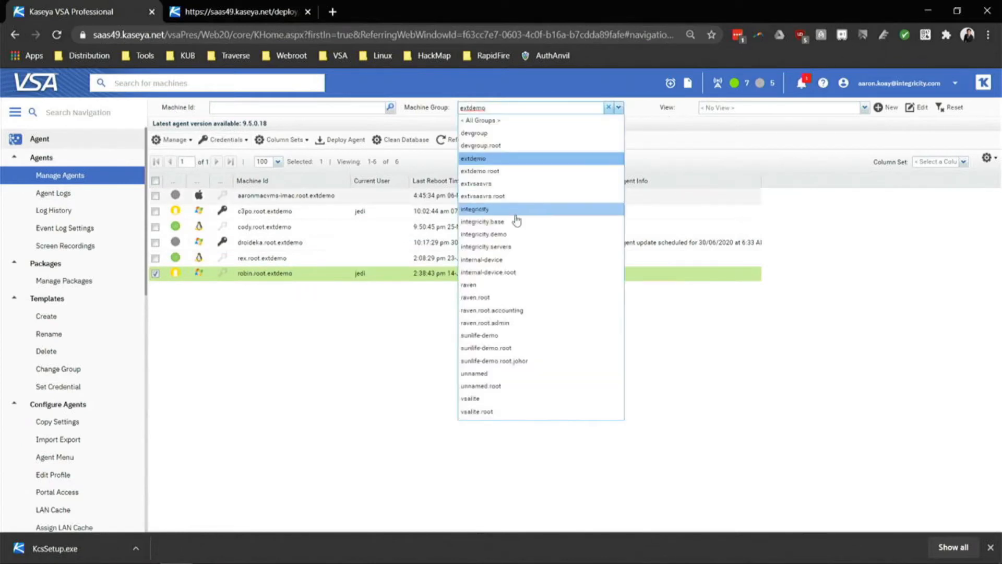
Filter the agent list to raven.root.accounting and select yoda.accounting.root.raven.
{"action": "left_click", "coordinate": [503, 310]}
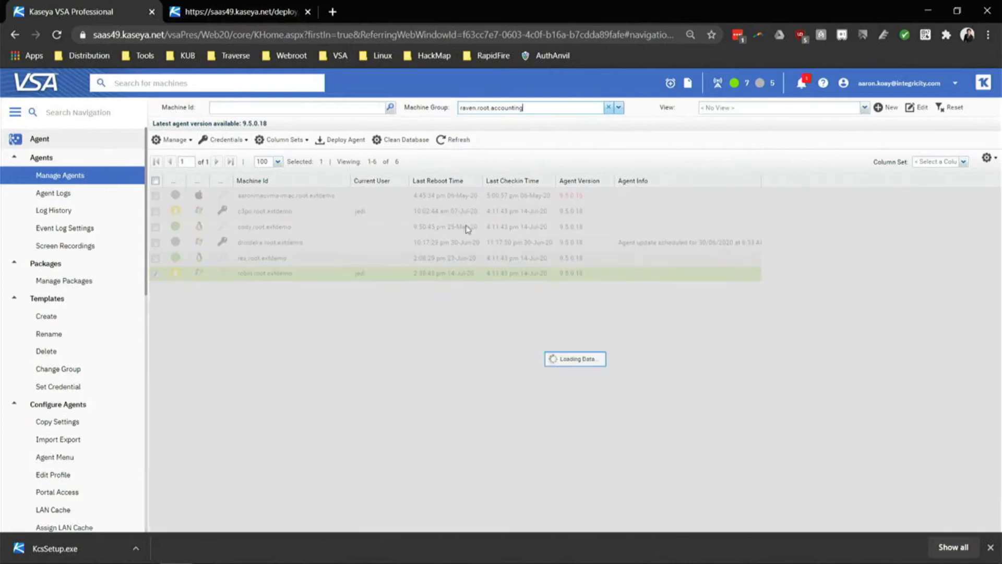
{"action": "left_click", "coordinate": [293, 196]}
{"action": "left_click_drag", "start_coordinate": [293, 196], "coordinate": [295, 197]}
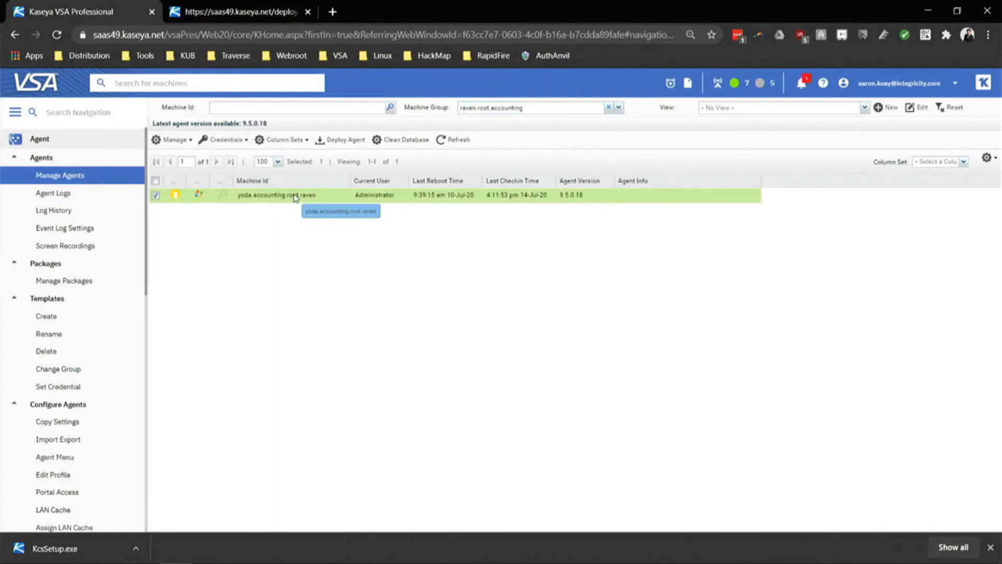
{"action": "left_click_drag", "start_coordinate": [295, 197], "coordinate": [295, 197]}
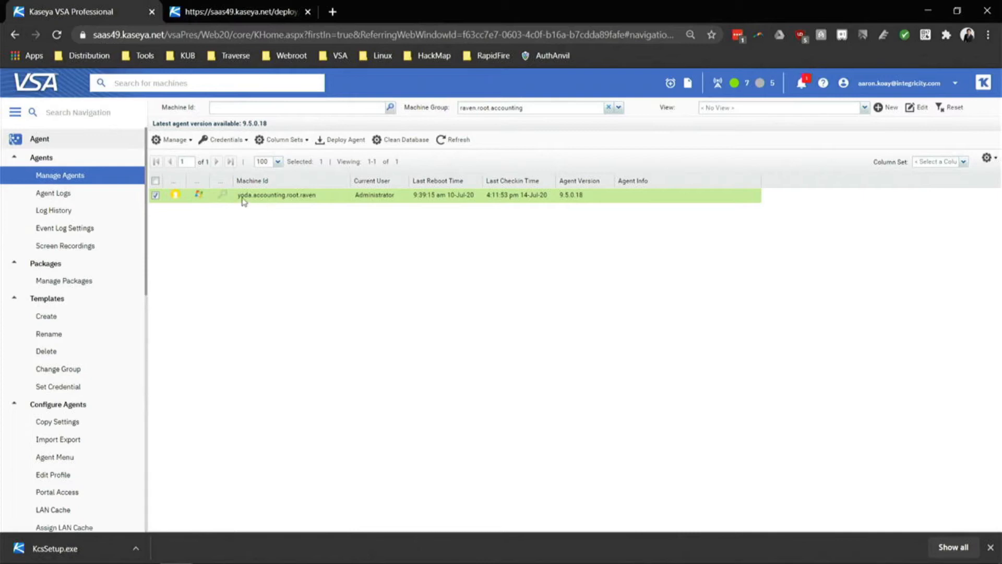
{"action": "left_click", "coordinate": [174, 197]}
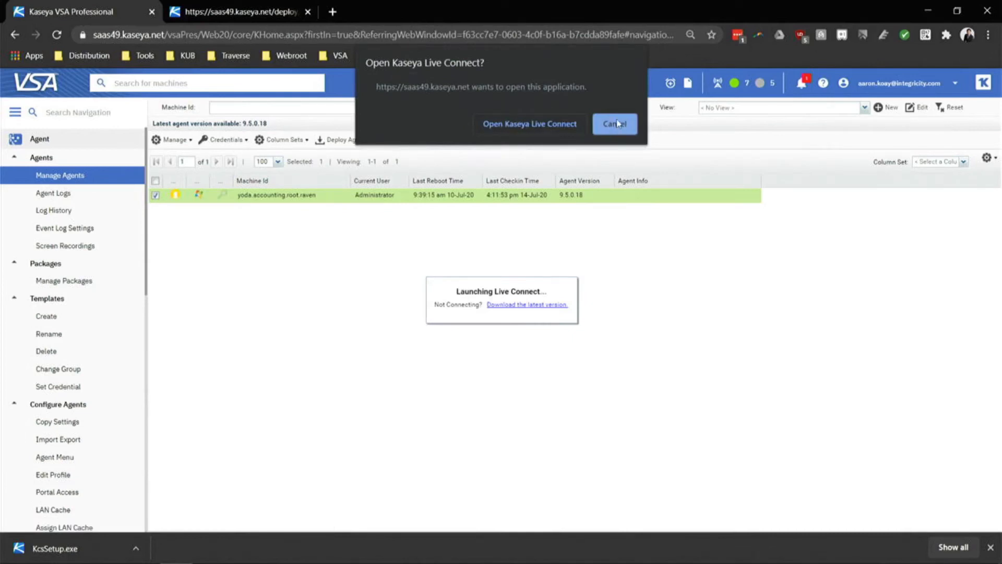
{"action": "left_click", "coordinate": [510, 309]}
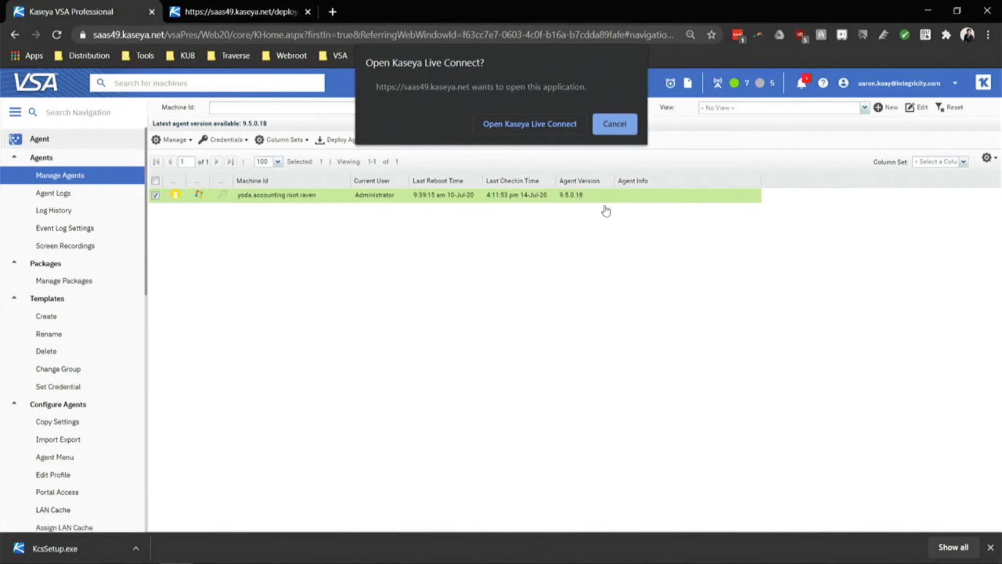
{"action": "left_click", "coordinate": [615, 124]}
{"action": "left_click", "coordinate": [176, 195]}
{"action": "left_click", "coordinate": [514, 125]}
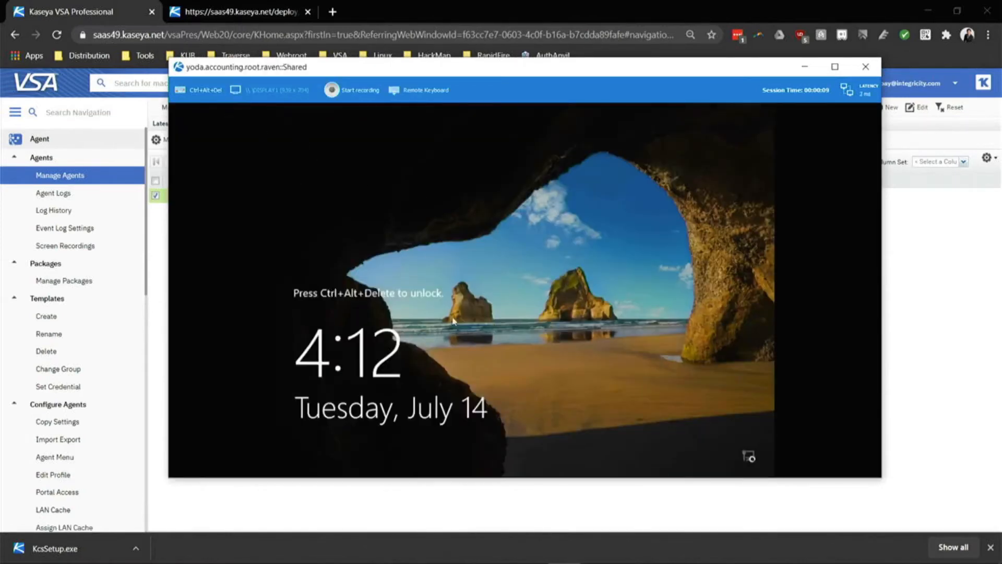
{"action": "left_click", "coordinate": [198, 95]}
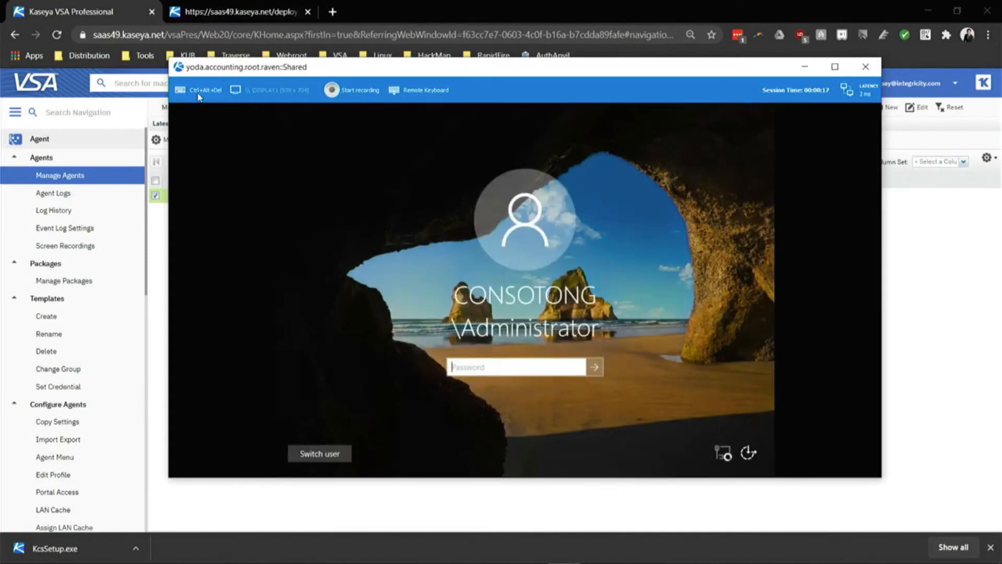
{"action": "left_click", "coordinate": [496, 365]}
{"action": "type", "text": "••••••••••••••"}
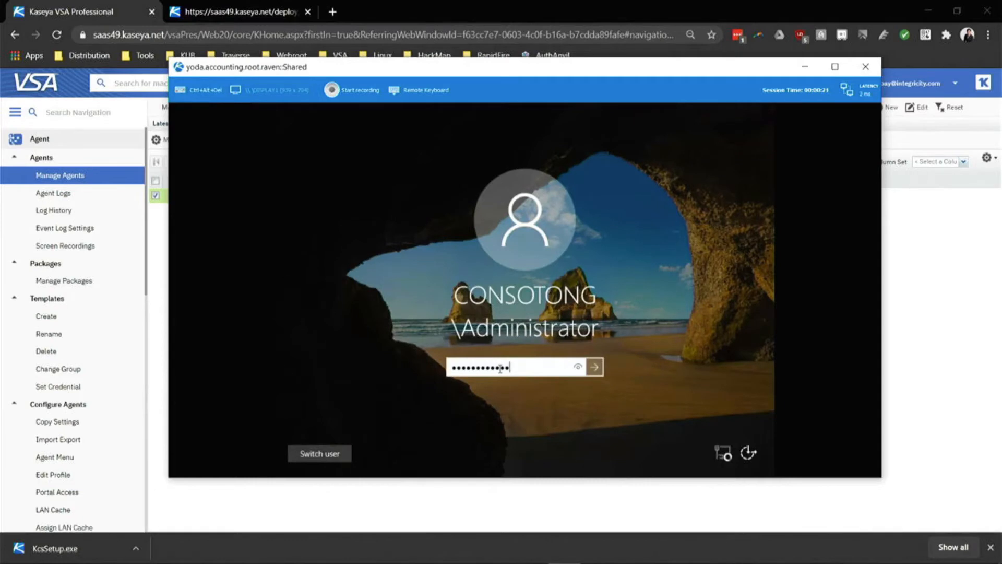
{"action": "key", "text": "Return"}
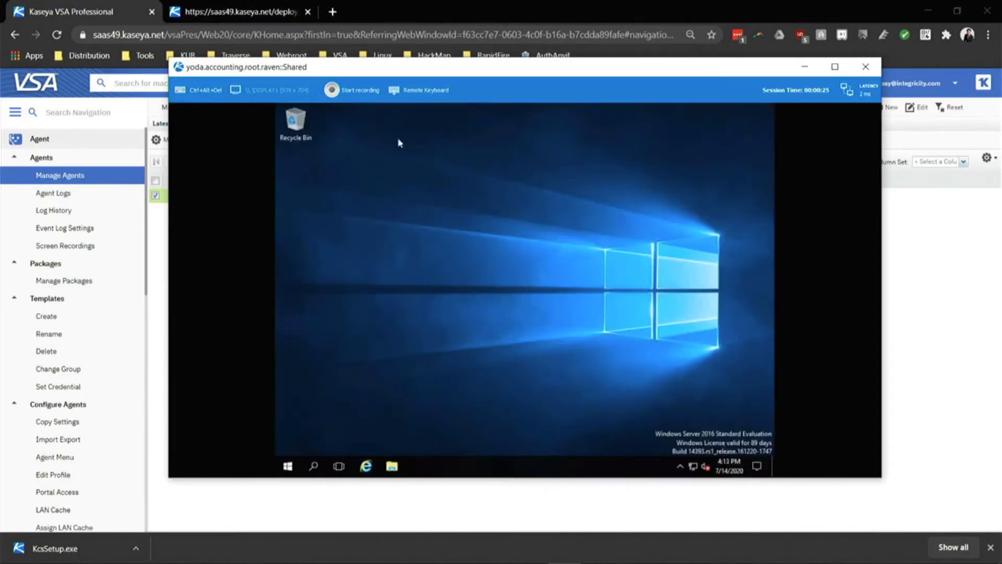
{"action": "left_click", "coordinate": [355, 91]}
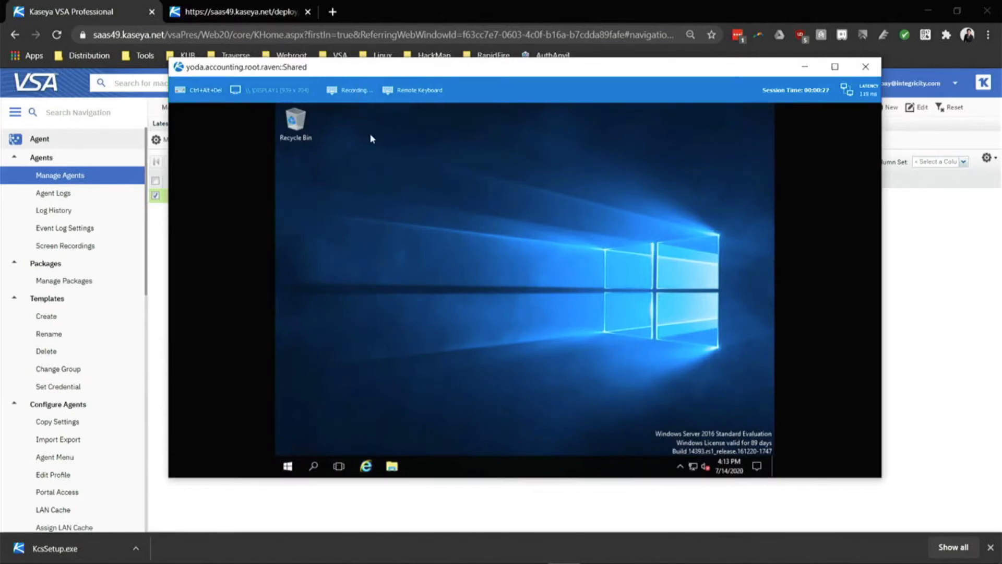
{"action": "left_click", "coordinate": [345, 89]}
{"action": "left_click", "coordinate": [865, 66]}
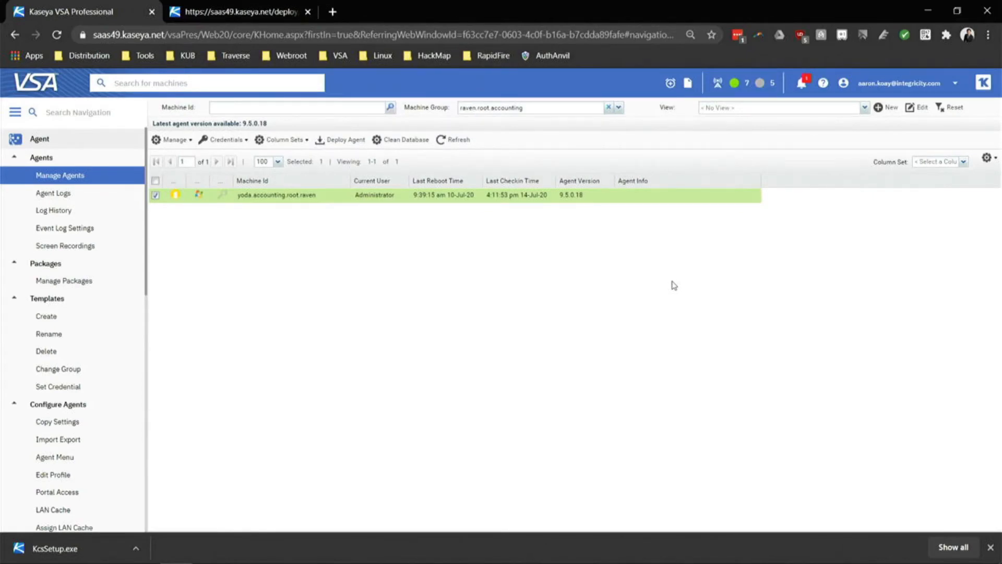
Launch Live Connect for yoda.accounting.root.raven from its Quick View and allow the browser prompt.
{"action": "mouse_move", "coordinate": [175, 198]}
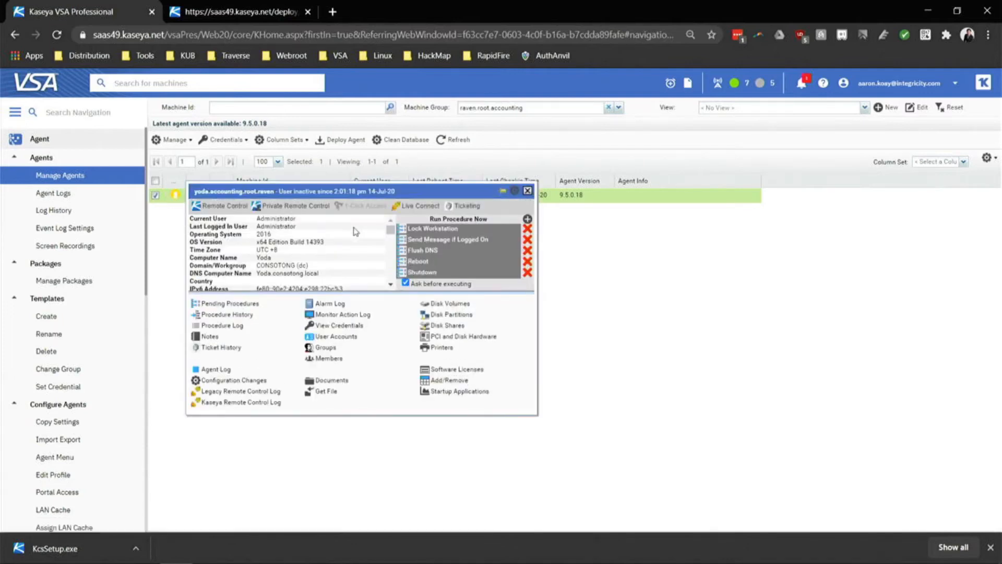
{"action": "left_click", "coordinate": [420, 208]}
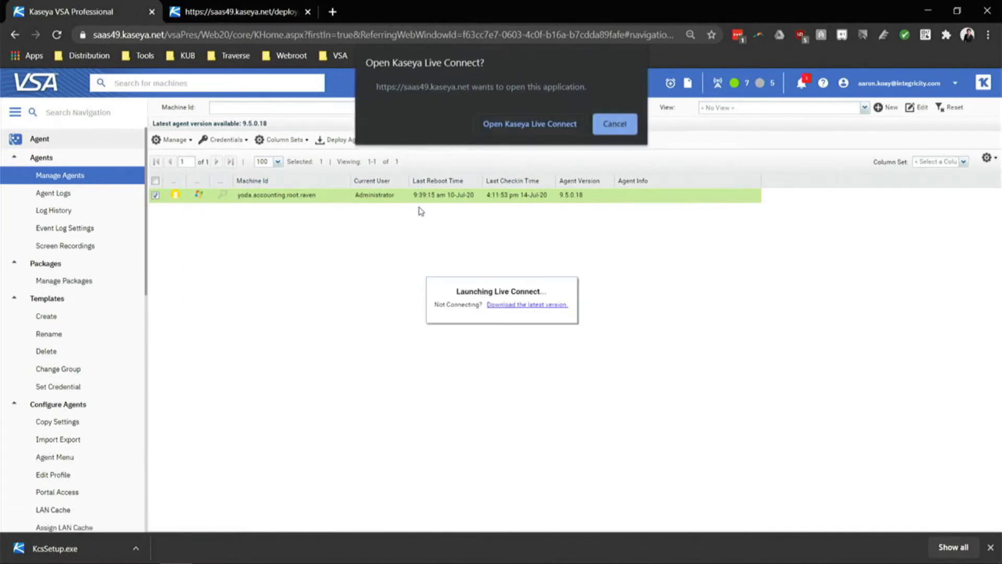
{"action": "left_click", "coordinate": [519, 124]}
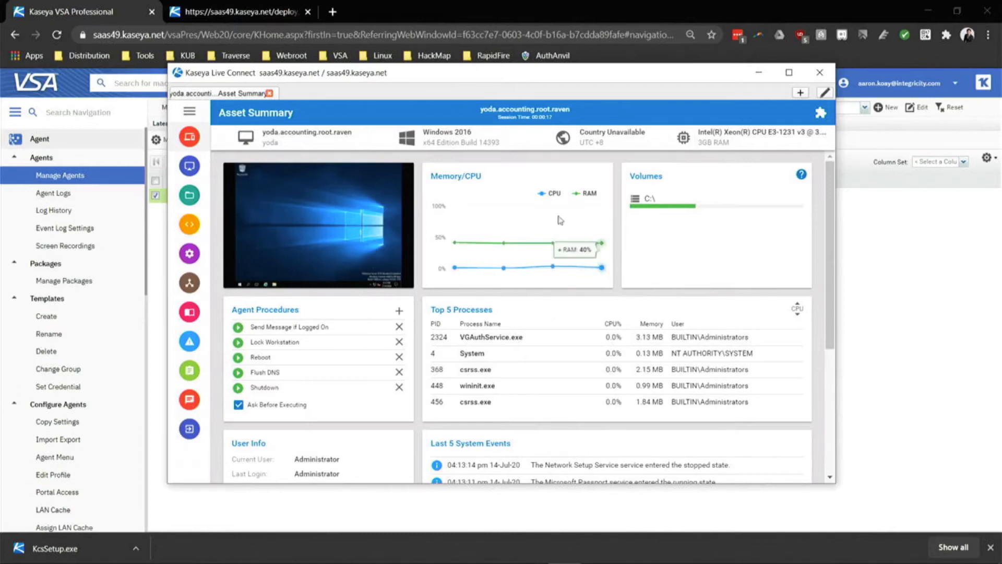
Browse yoda's C:\ files, cancel a KcsSetup.exe upload, and close Live Connect.
{"action": "left_click", "coordinate": [189, 115]}
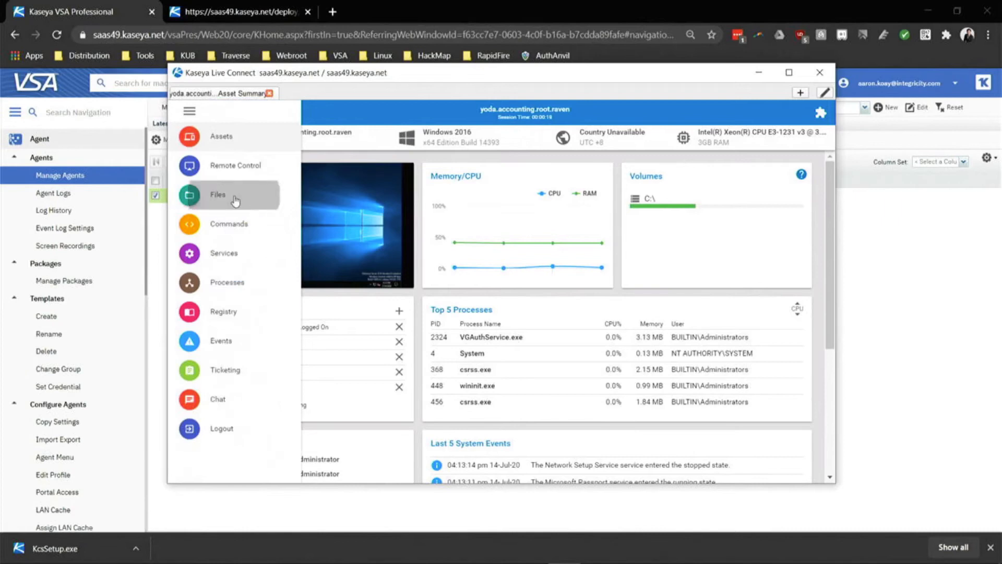
{"action": "left_click", "coordinate": [235, 194]}
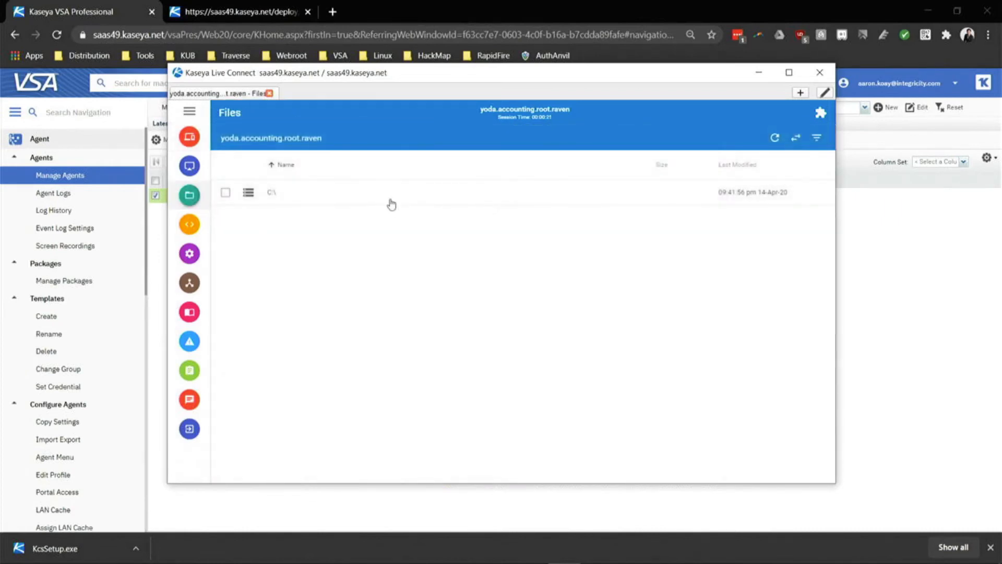
{"action": "left_click", "coordinate": [807, 193]}
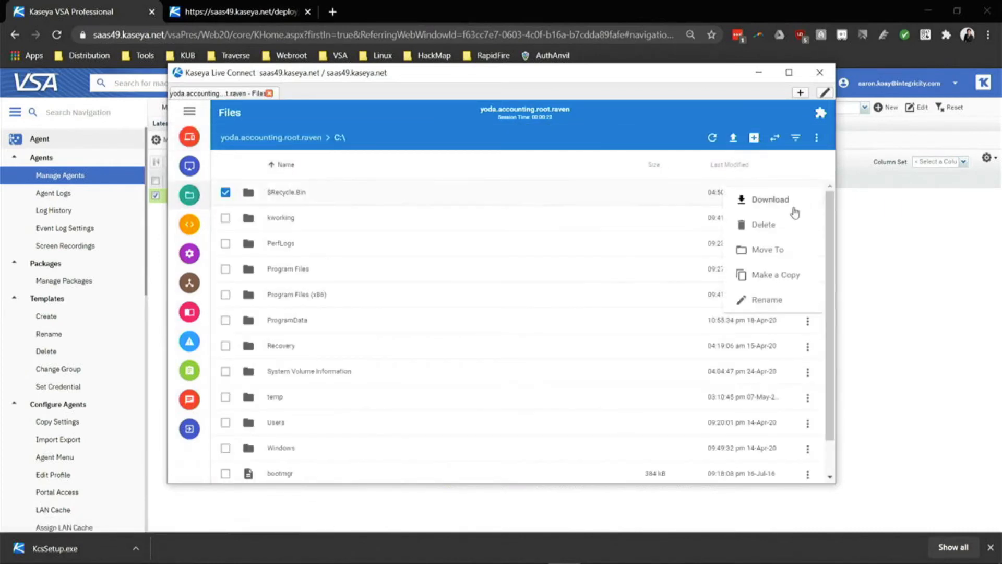
{"action": "left_click", "coordinate": [733, 137]}
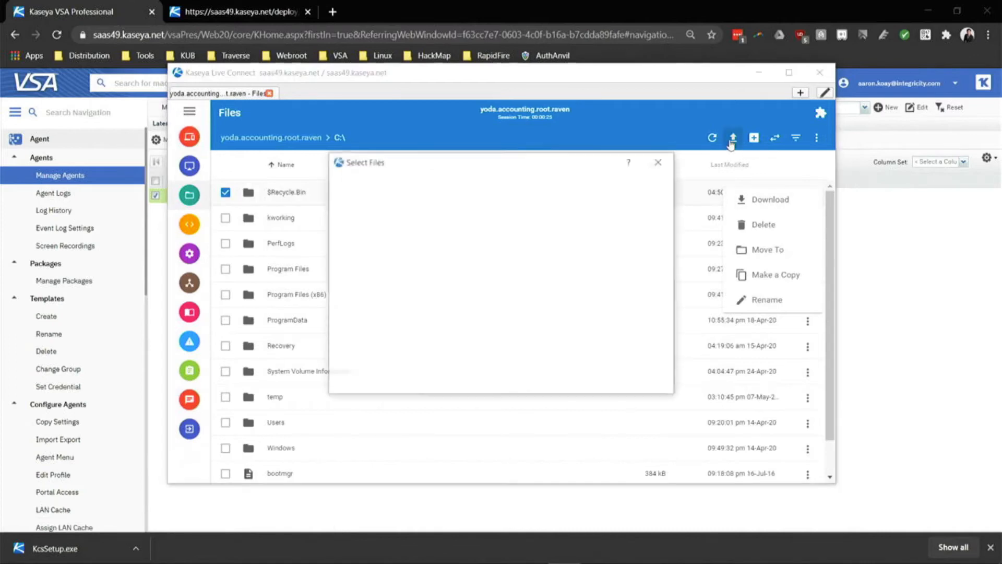
{"action": "left_click", "coordinate": [571, 218]}
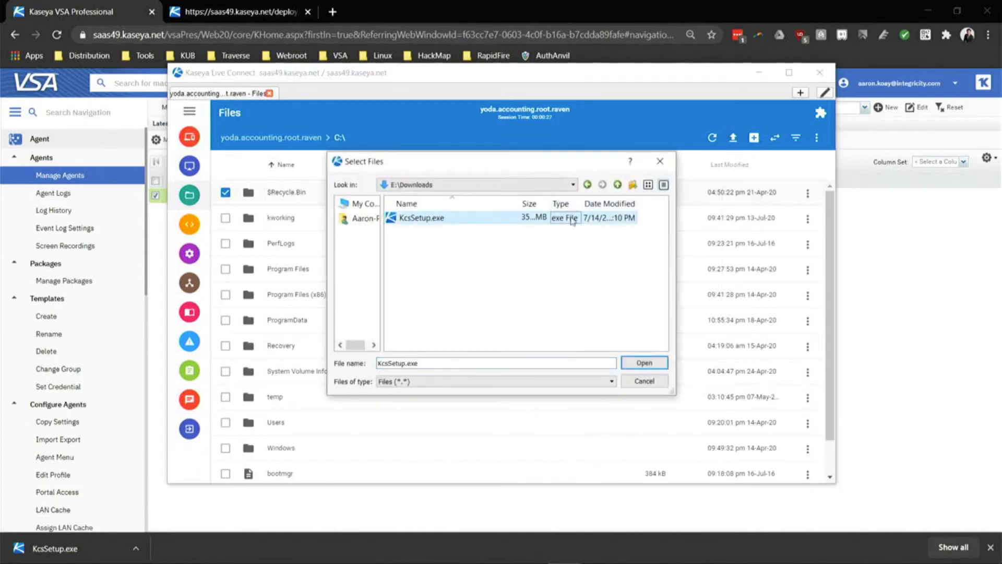
{"action": "left_click", "coordinate": [647, 382]}
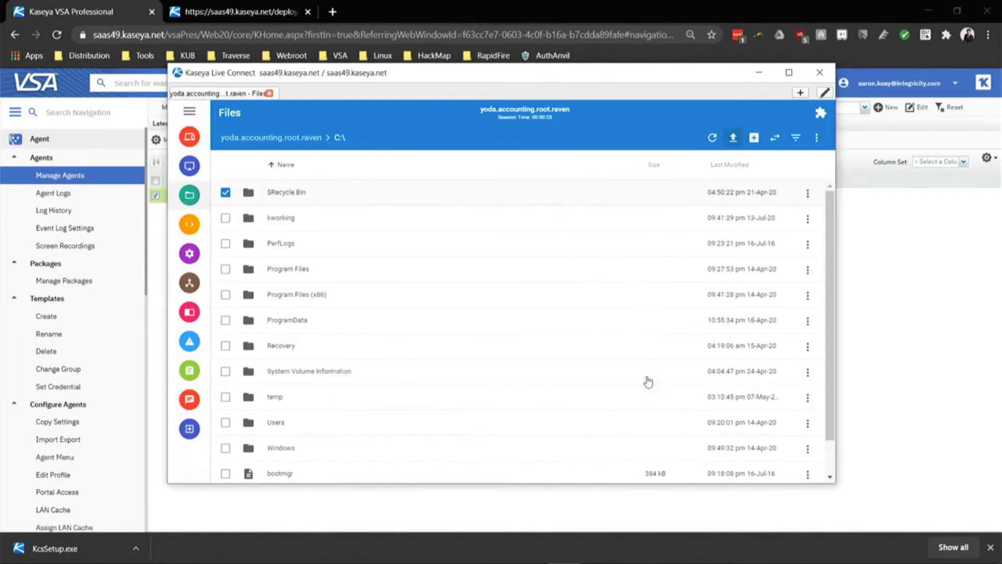
{"action": "left_click", "coordinate": [190, 110]}
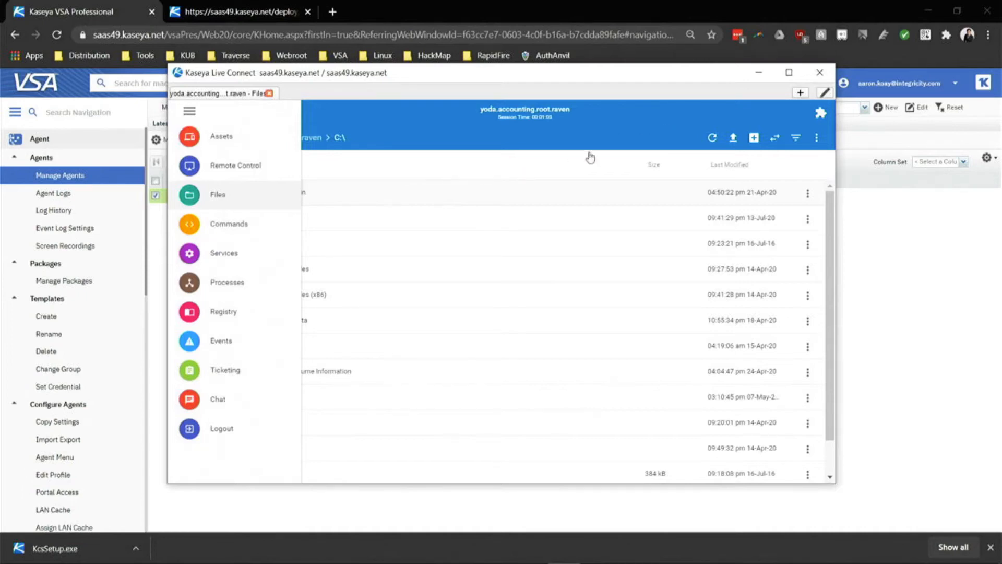
{"action": "left_click", "coordinate": [819, 72]}
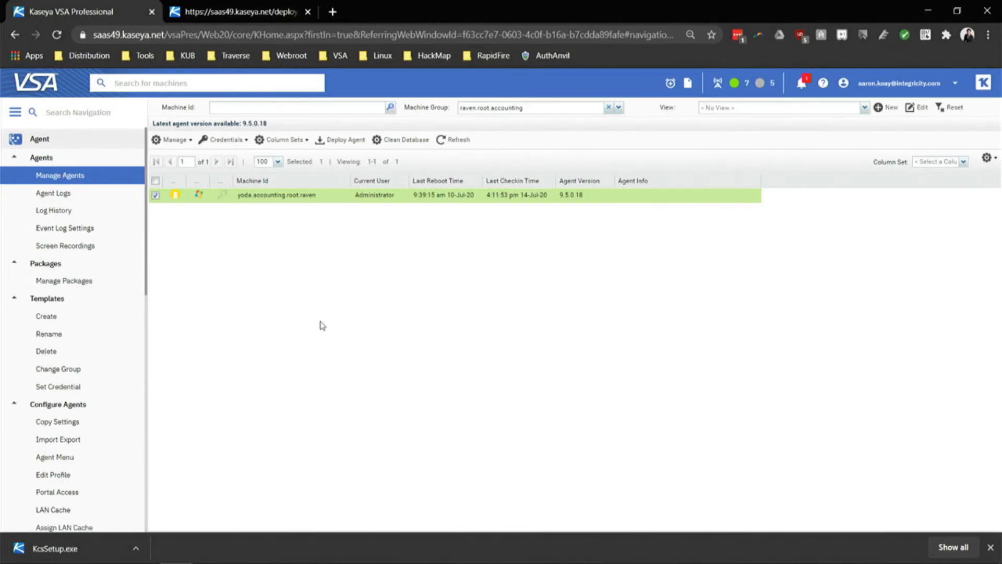
Go to Remote Control's Machine Policy page, viewing User Role Policy along the way.
{"action": "left_click", "coordinate": [93, 146]}
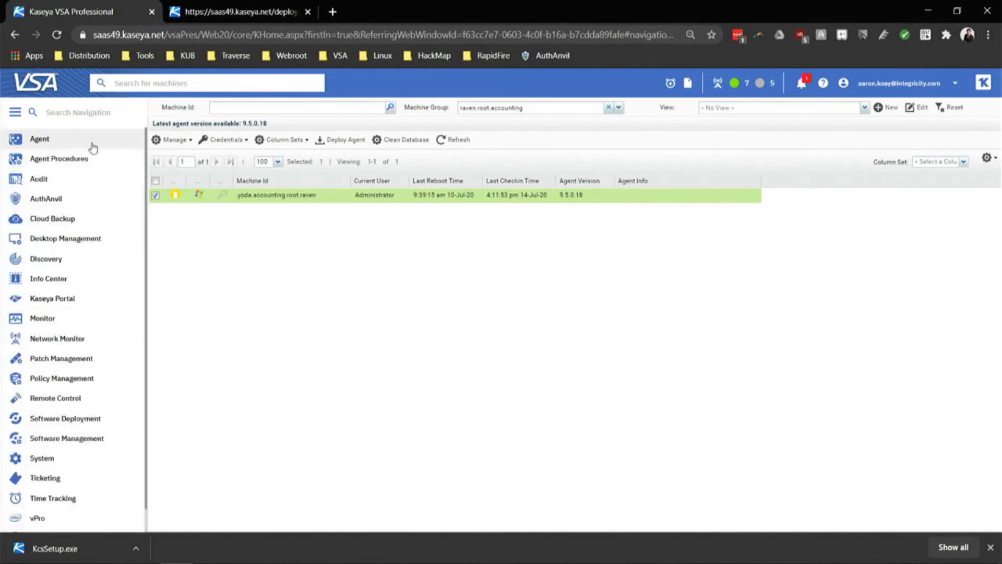
{"action": "scroll", "coordinate": [78, 418], "scroll_direction": "down", "scroll_amount": 1}
{"action": "left_click", "coordinate": [74, 373]}
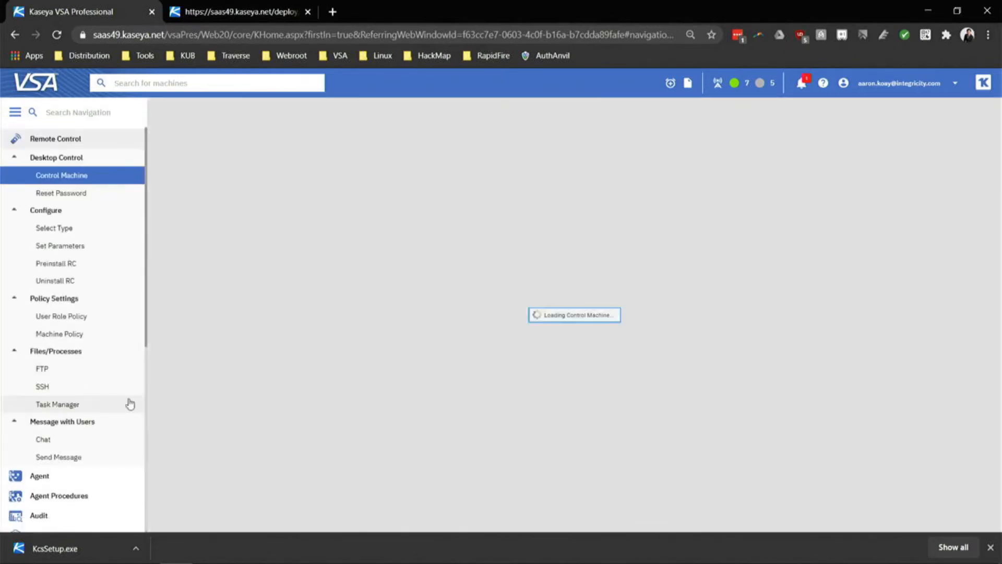
{"action": "left_click", "coordinate": [81, 320]}
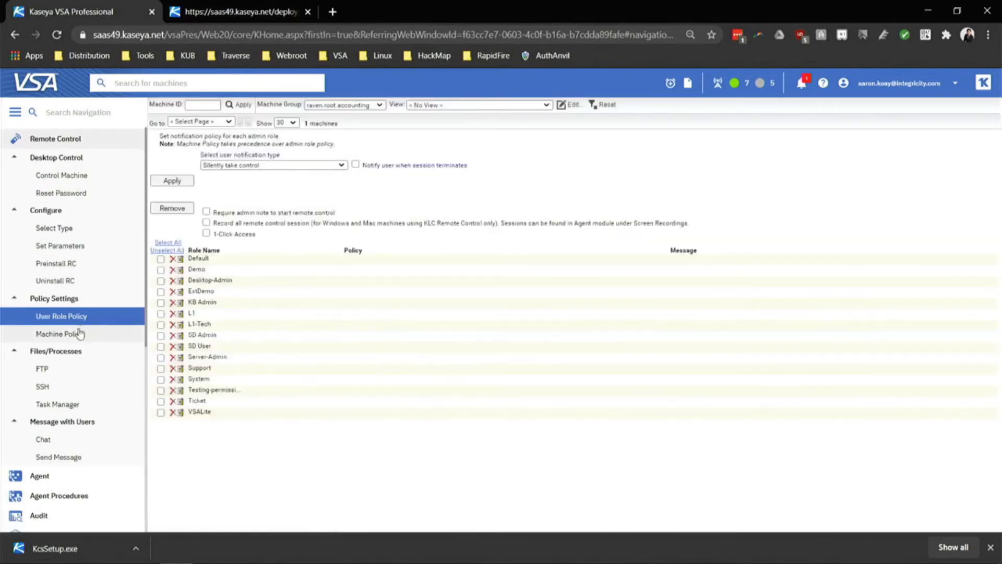
{"action": "left_click", "coordinate": [79, 334]}
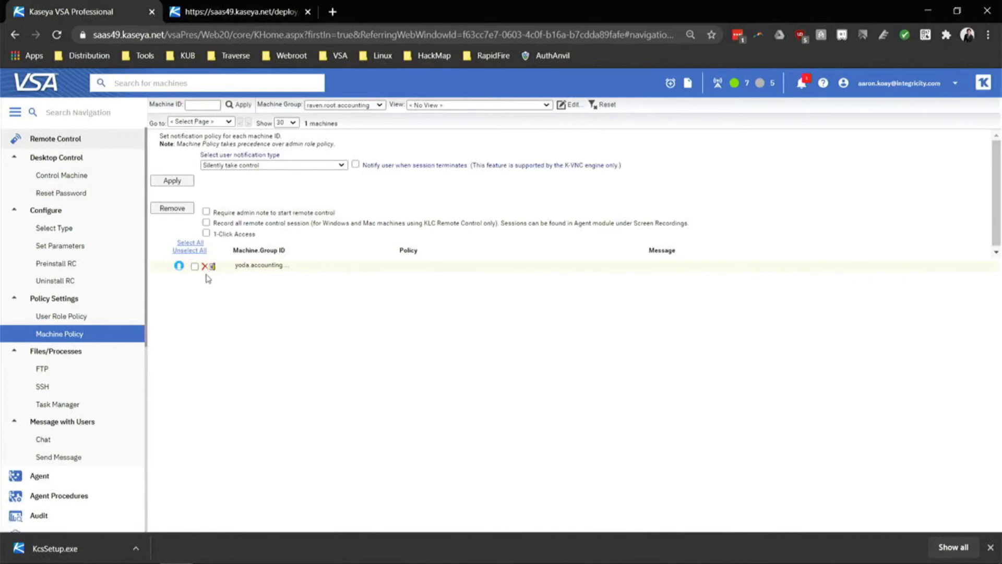
{"action": "left_click", "coordinate": [99, 319]}
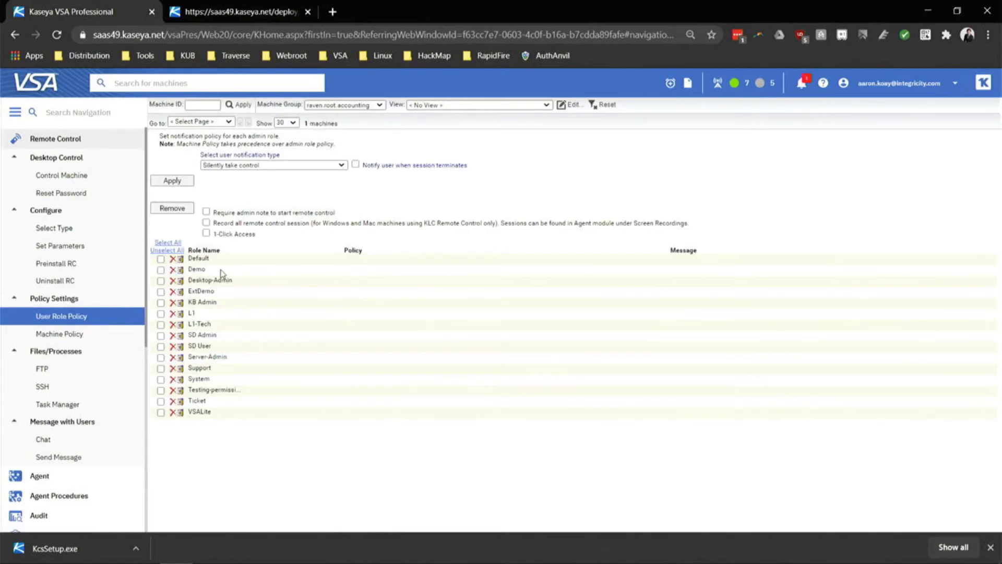
{"action": "left_click", "coordinate": [72, 336]}
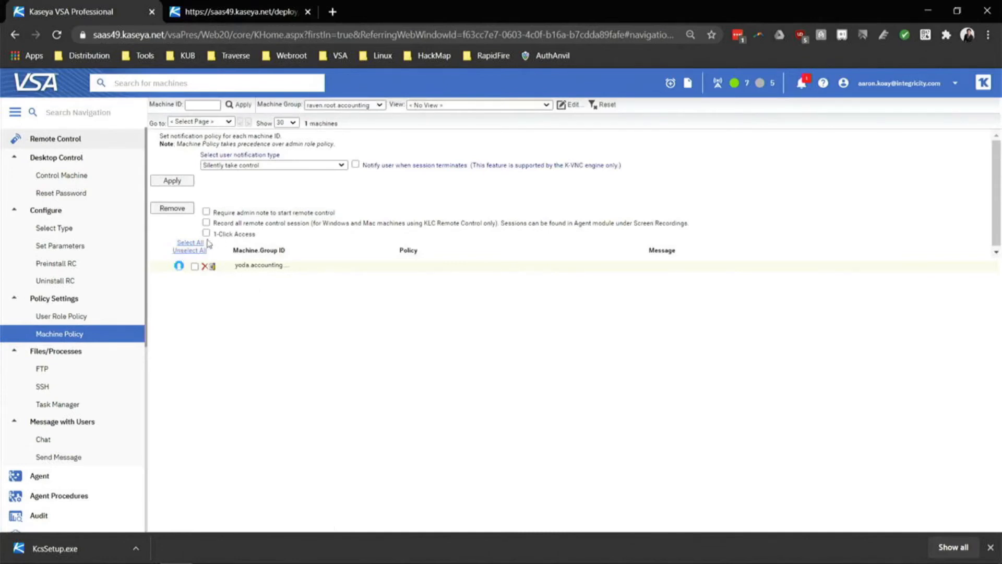
Tick 'Require admin note to start remote control'.
{"action": "left_click_drag", "start_coordinate": [225, 213], "coordinate": [323, 213]}
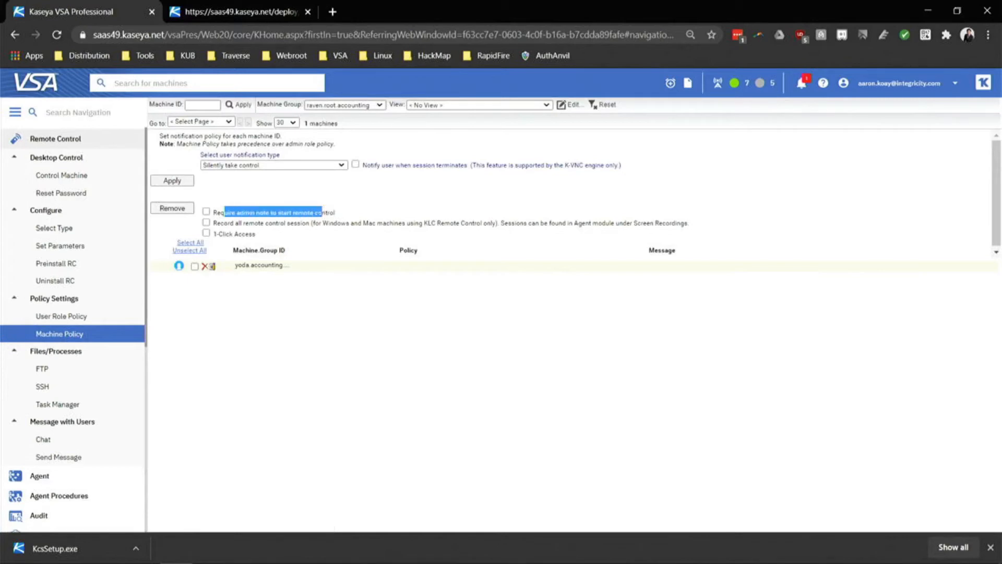
{"action": "left_click", "coordinate": [255, 214]}
{"action": "left_click", "coordinate": [206, 212]}
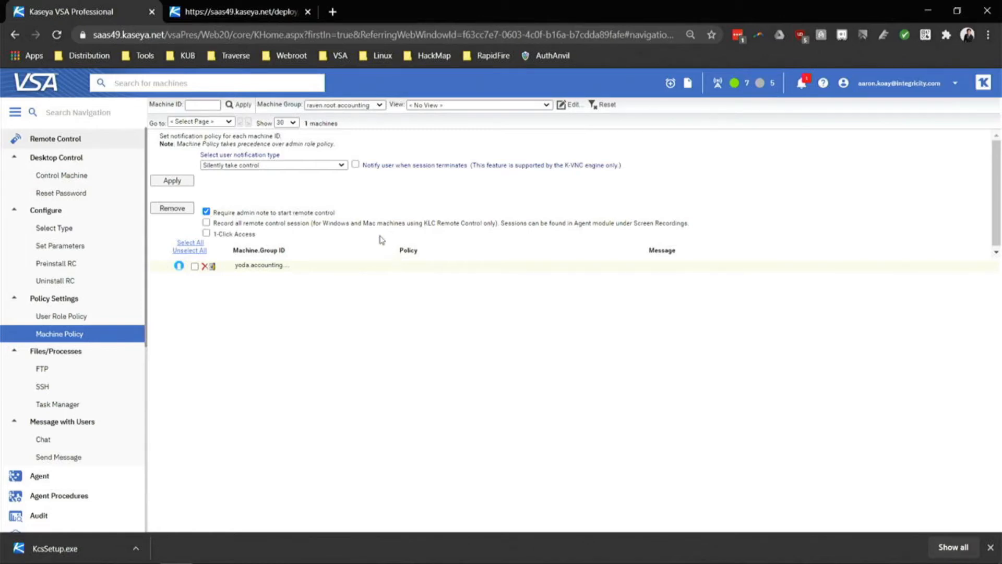
Tick 'Record all remote control session', view notification choices, then go to User Role Policy.
{"action": "left_click", "coordinate": [206, 224]}
{"action": "left_click_drag", "start_coordinate": [215, 223], "coordinate": [339, 225]}
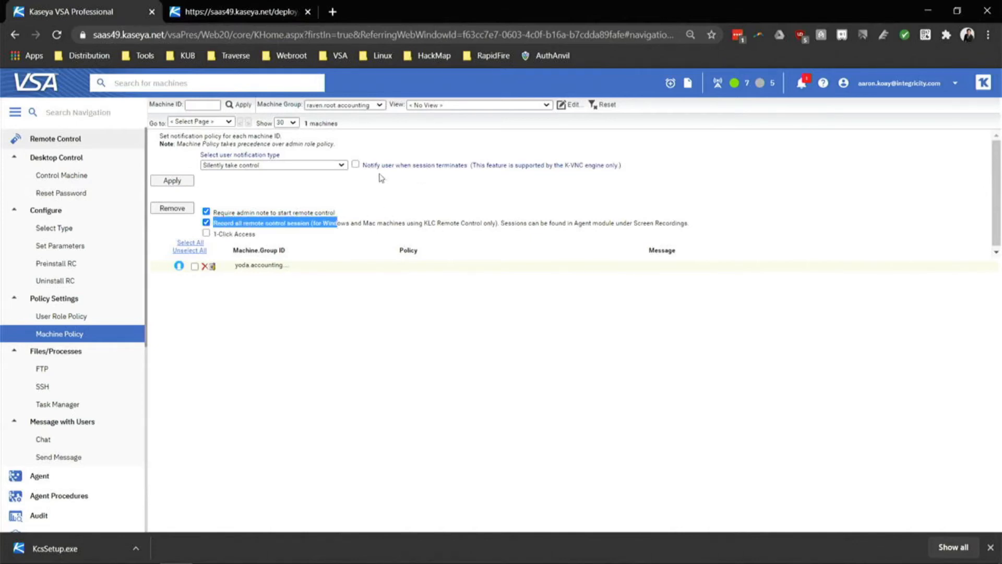
{"action": "left_click_drag", "start_coordinate": [217, 212], "coordinate": [256, 212]}
{"action": "left_click", "coordinate": [272, 166]}
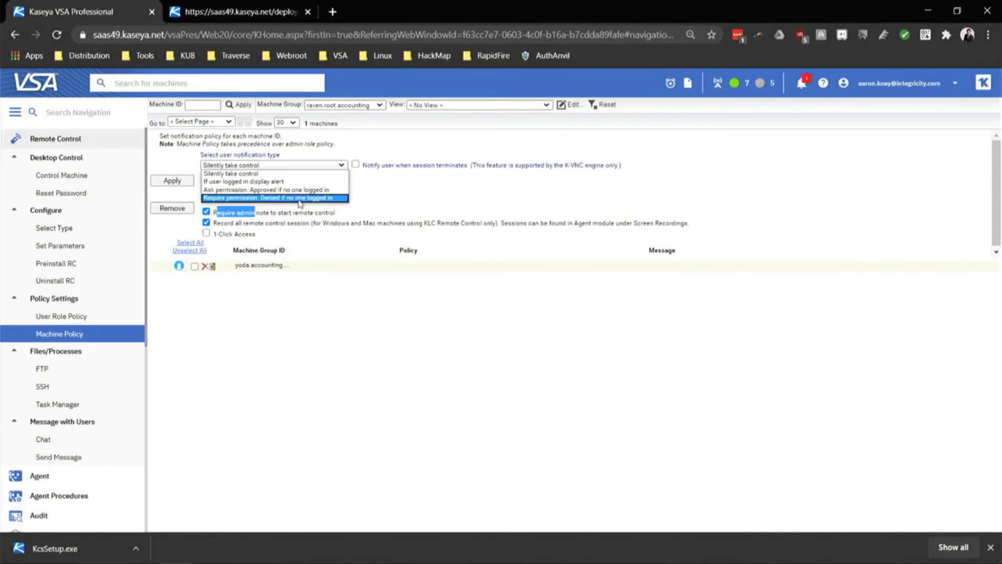
{"action": "left_click", "coordinate": [71, 322]}
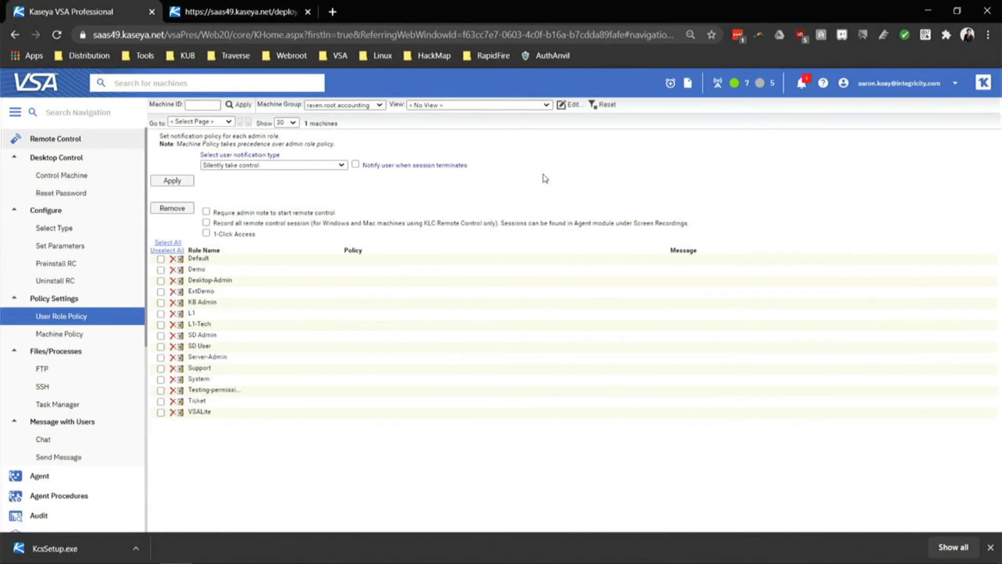
Open Audit > Machine Summary and view the raven machine's software information.
{"action": "left_click", "coordinate": [75, 139]}
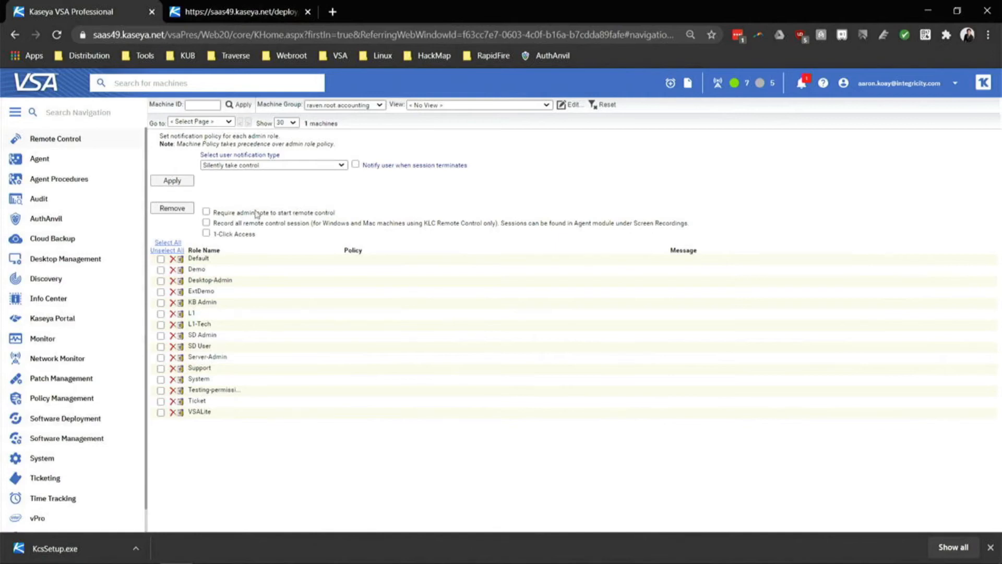
{"action": "left_click", "coordinate": [66, 201]}
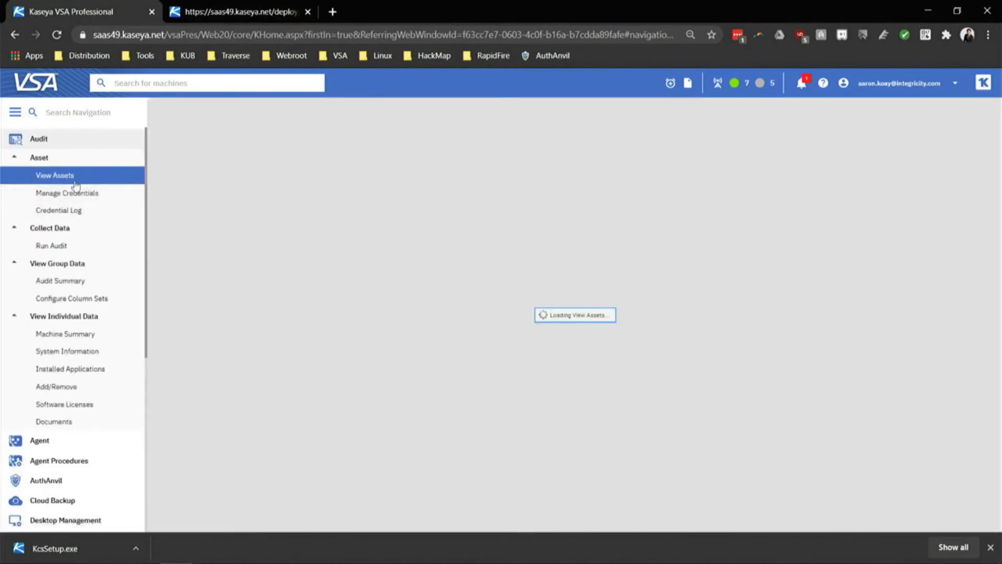
{"action": "left_click", "coordinate": [64, 335]}
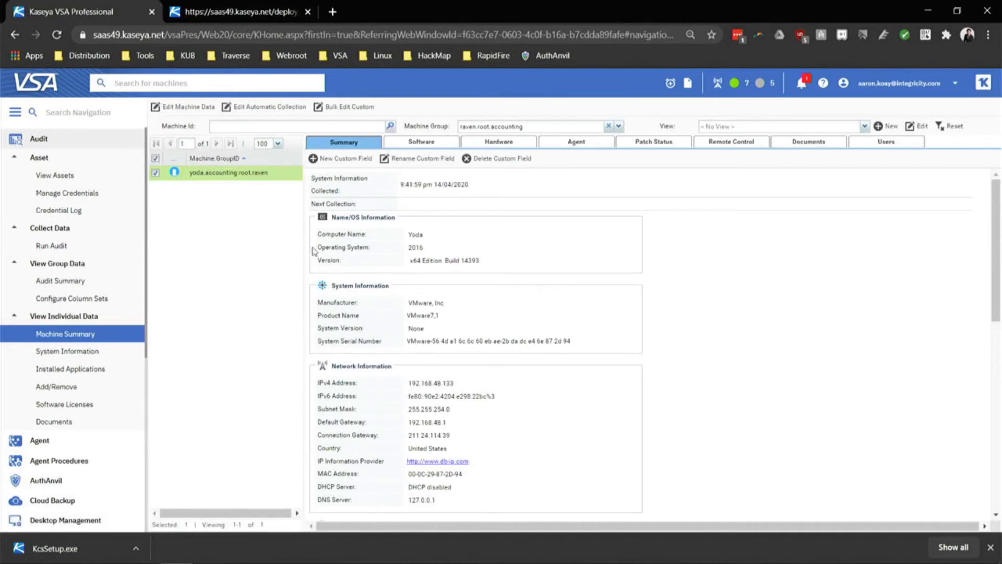
{"action": "left_click", "coordinate": [446, 142]}
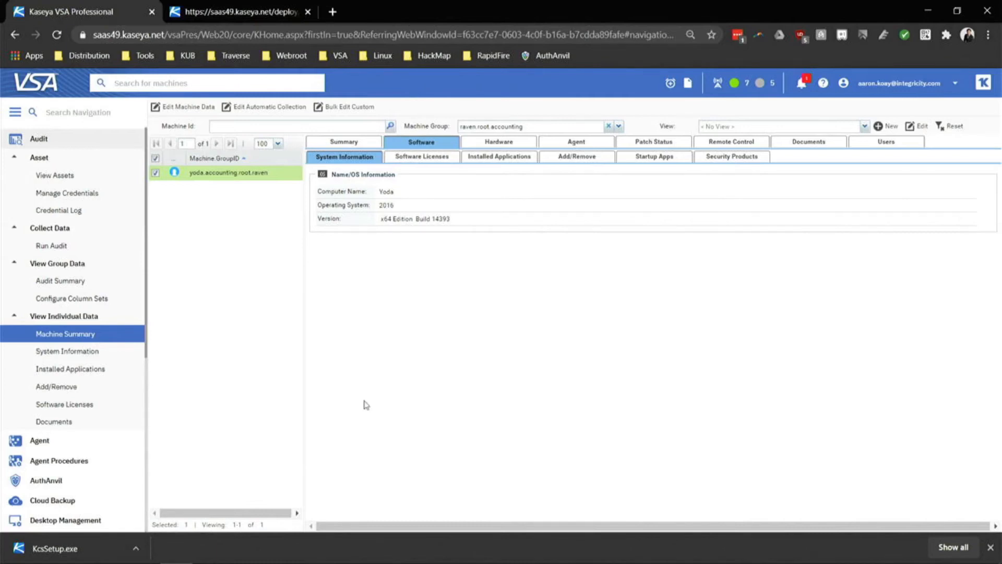
Check raven's hardware information, then open Run Audit showing its daily schedule and next audit time.
{"action": "left_click", "coordinate": [51, 247]}
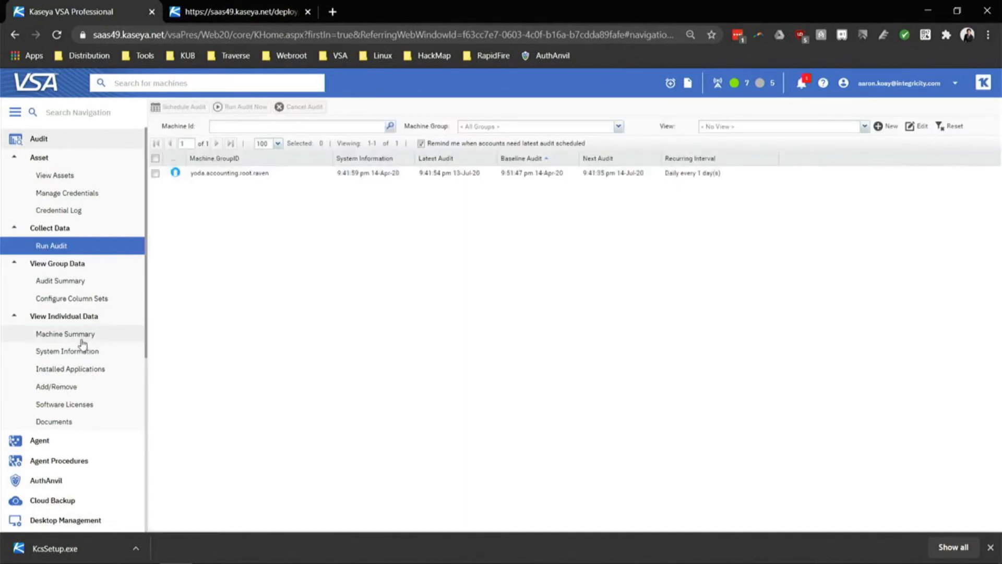
{"action": "left_click", "coordinate": [81, 340]}
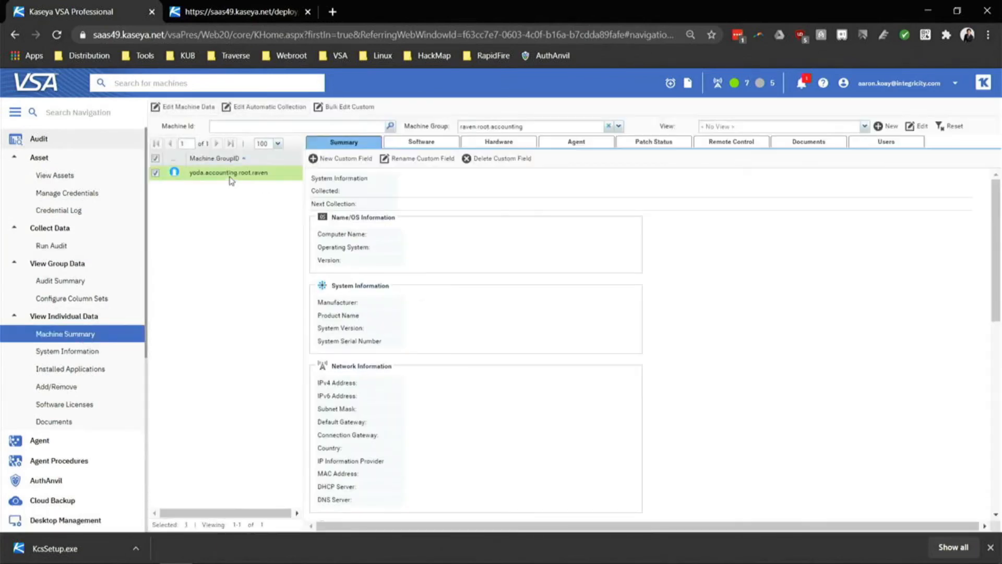
{"action": "scroll", "coordinate": [437, 344], "scroll_direction": "down", "scroll_amount": 6}
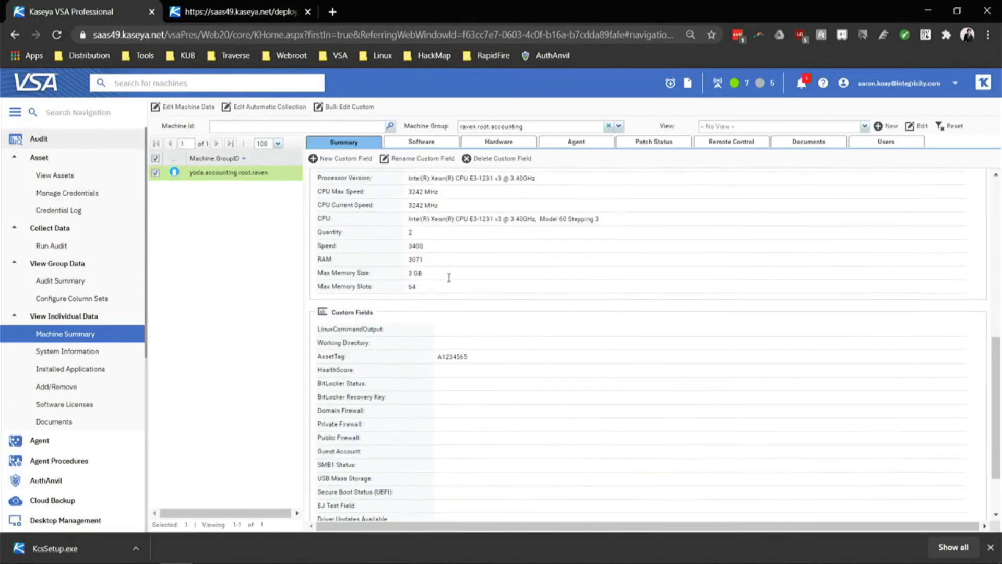
{"action": "scroll", "coordinate": [448, 276], "scroll_direction": "up", "scroll_amount": 4}
{"action": "double_click", "coordinate": [414, 359]}
{"action": "left_click", "coordinate": [494, 142]}
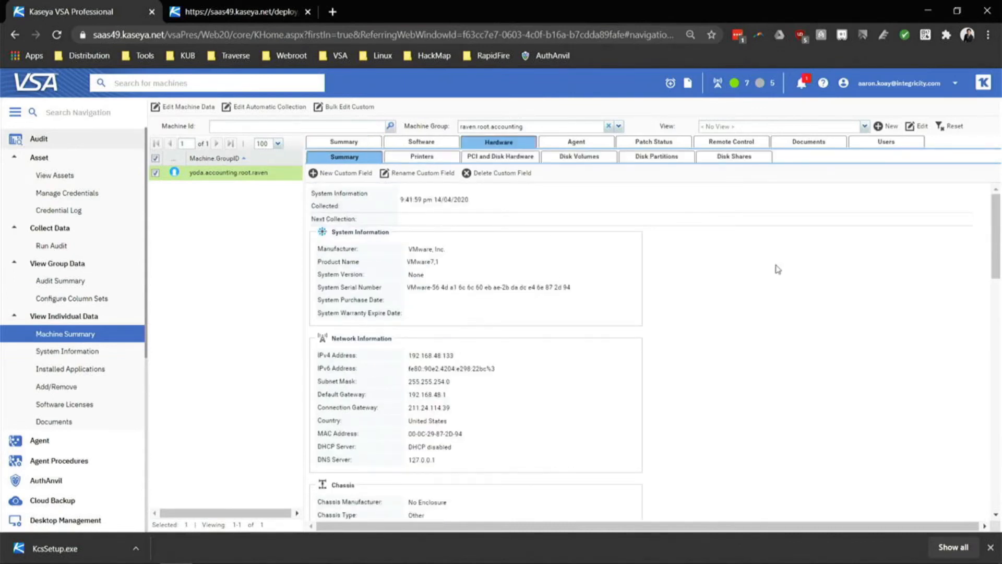
{"action": "left_click", "coordinate": [79, 244]}
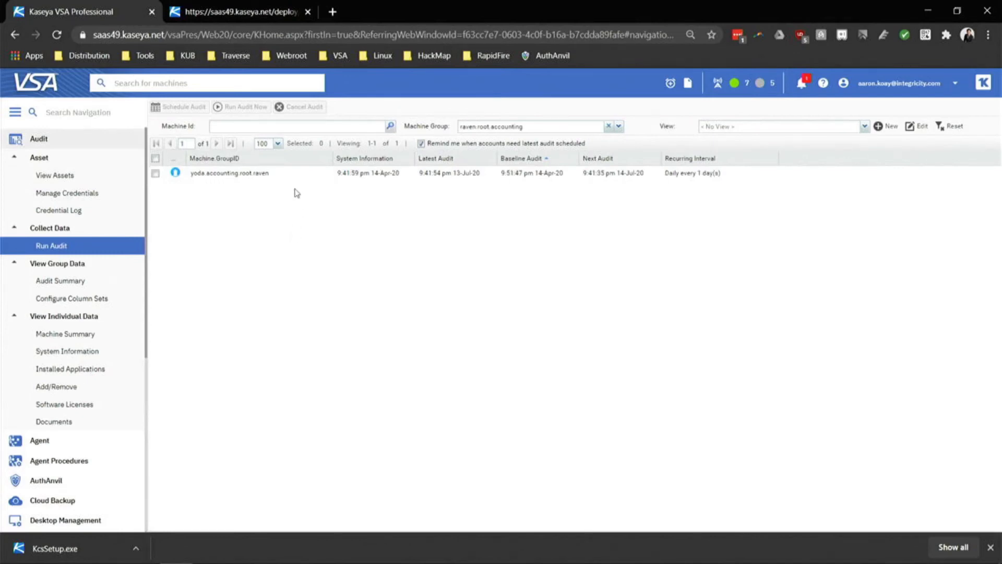
Select the raven machine for Run Audit Now and try the Latest, System Info and Baseline audit types.
{"action": "left_click", "coordinate": [277, 174]}
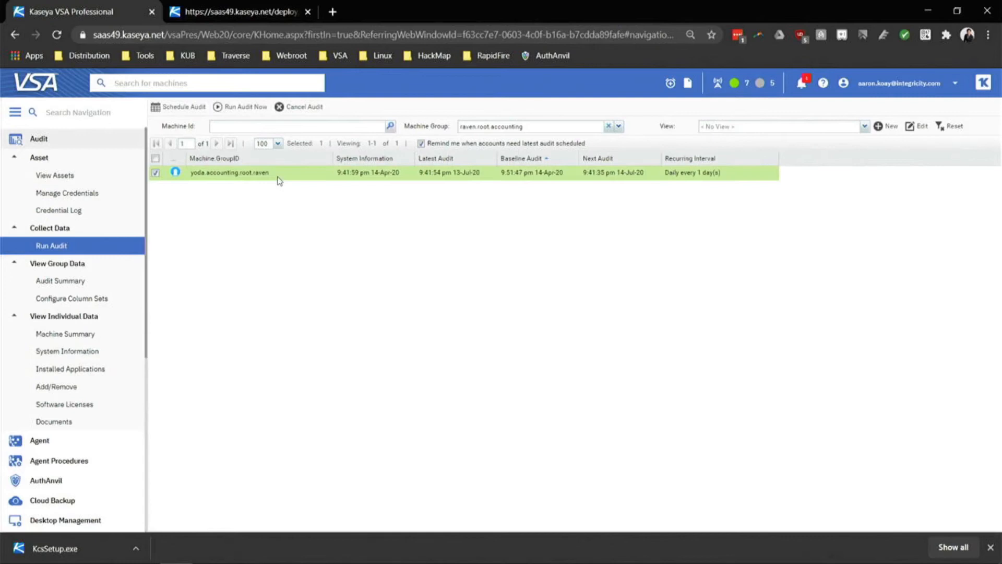
{"action": "left_click", "coordinate": [245, 107]}
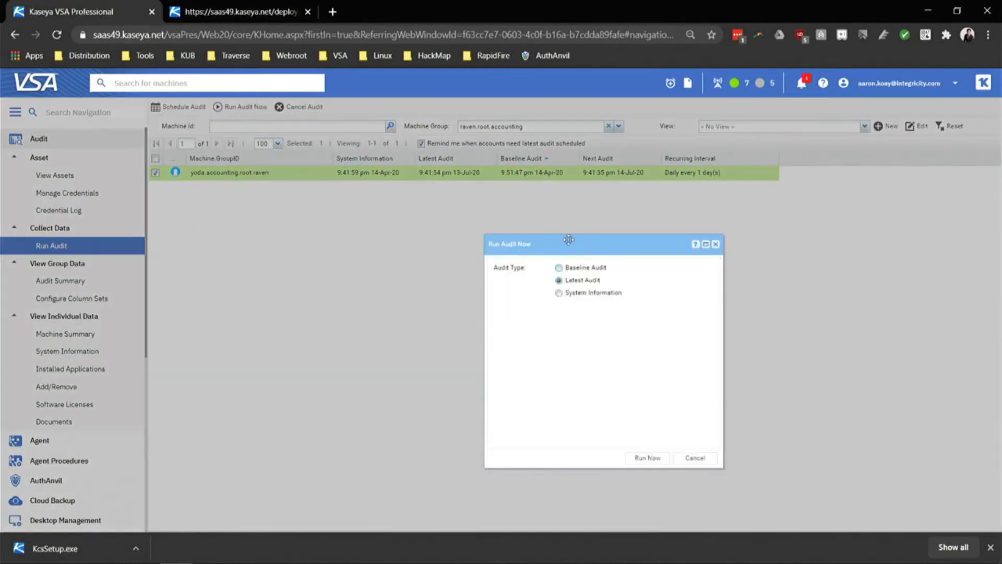
{"action": "left_click_drag", "start_coordinate": [569, 239], "coordinate": [374, 97]}
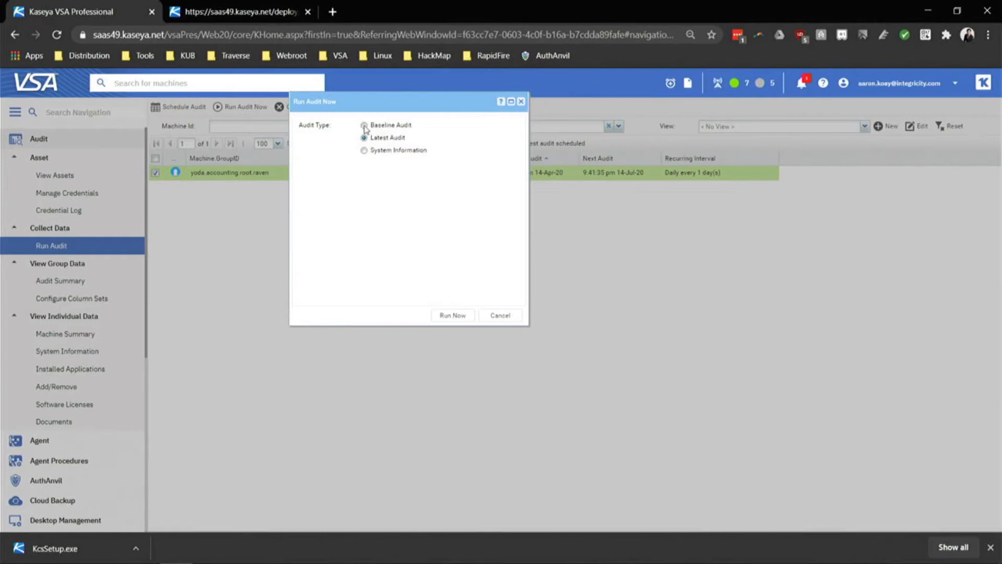
{"action": "left_click", "coordinate": [363, 137]}
{"action": "left_click", "coordinate": [364, 150]}
{"action": "left_click", "coordinate": [364, 126]}
{"action": "left_click", "coordinate": [364, 151]}
{"action": "left_click", "coordinate": [364, 138]}
Cancel the audit without saving and return to raven's Machine Summary.
{"action": "left_click", "coordinate": [504, 317]}
{"action": "left_click", "coordinate": [464, 327]}
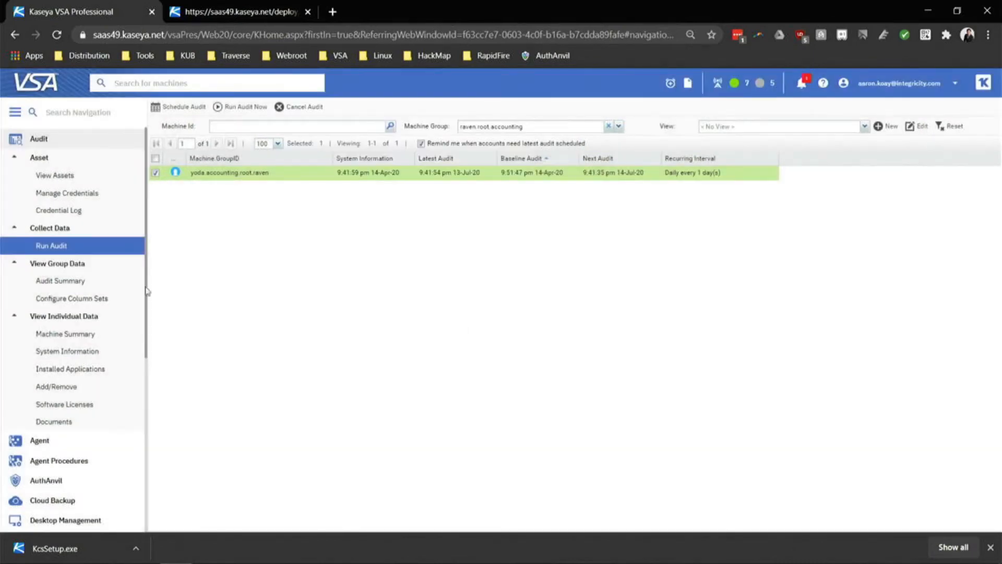
{"action": "left_click", "coordinate": [108, 337]}
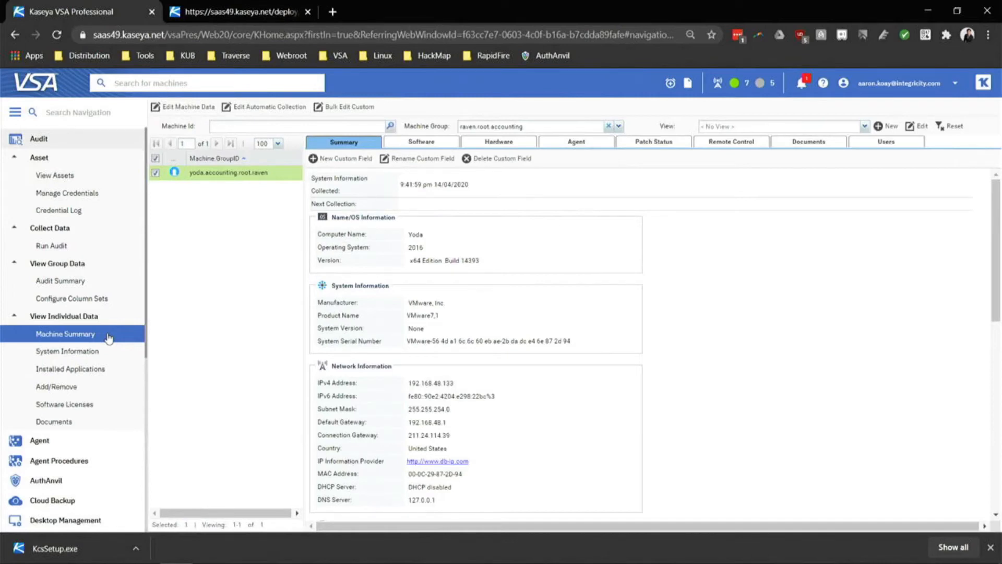
Review raven's Windows Server 2016 licence, installed applications, and Add/Remove entries like Kaseya Agent and VMware Tools.
{"action": "left_click", "coordinate": [431, 146]}
{"action": "left_click", "coordinate": [488, 162]}
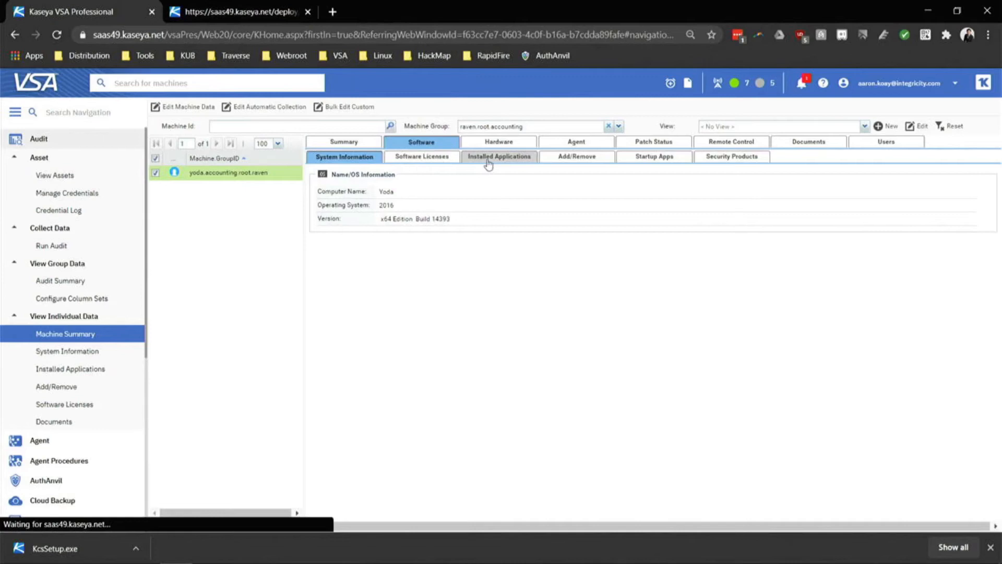
{"action": "left_click", "coordinate": [432, 158]}
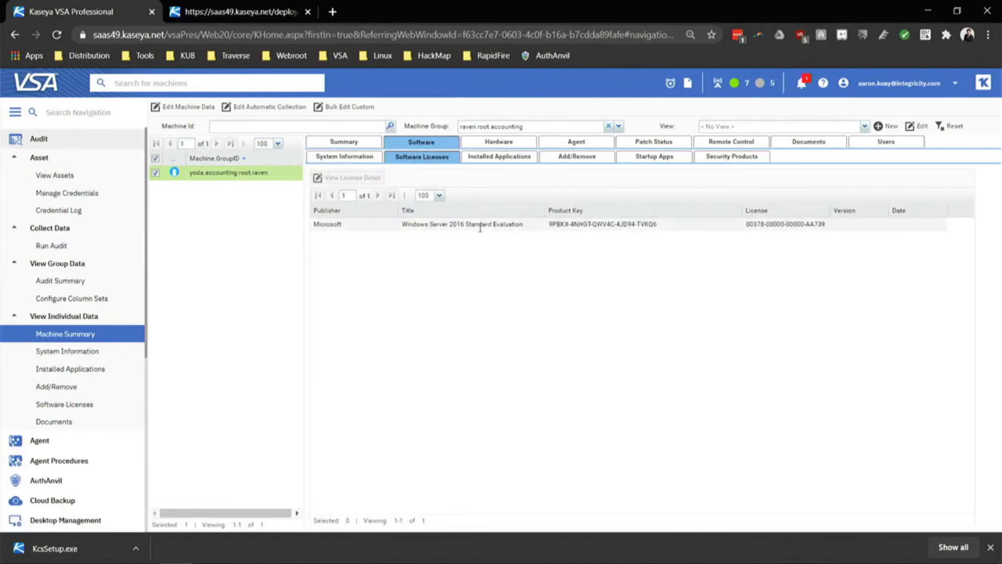
{"action": "left_click", "coordinate": [480, 225]}
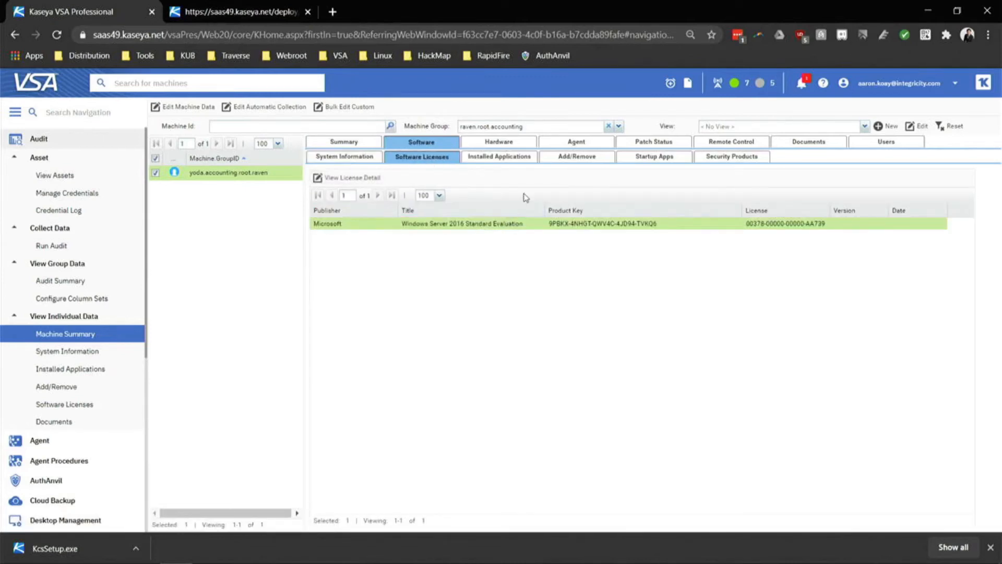
{"action": "left_click", "coordinate": [516, 159]}
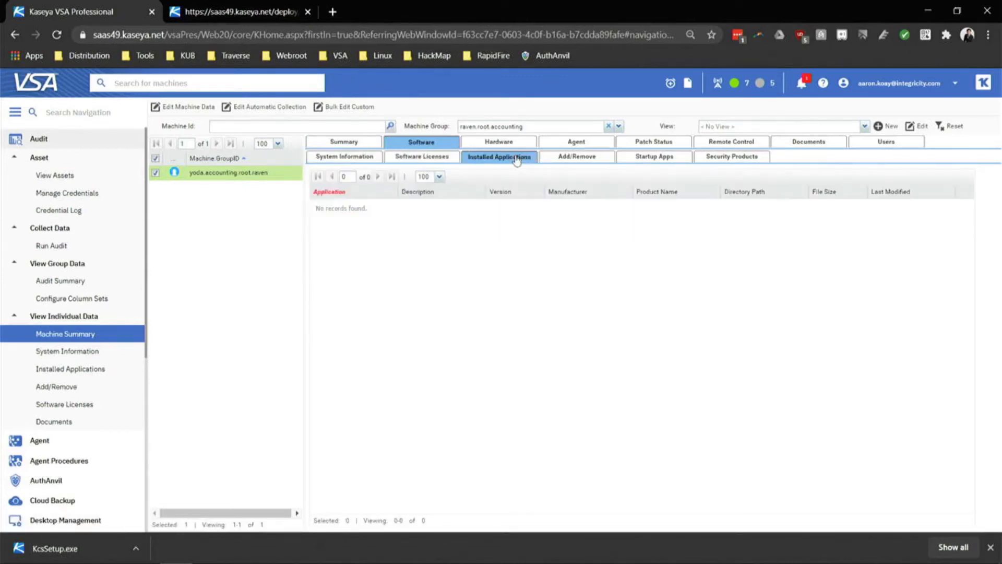
{"action": "left_click", "coordinate": [571, 163]}
{"action": "left_click", "coordinate": [518, 205]}
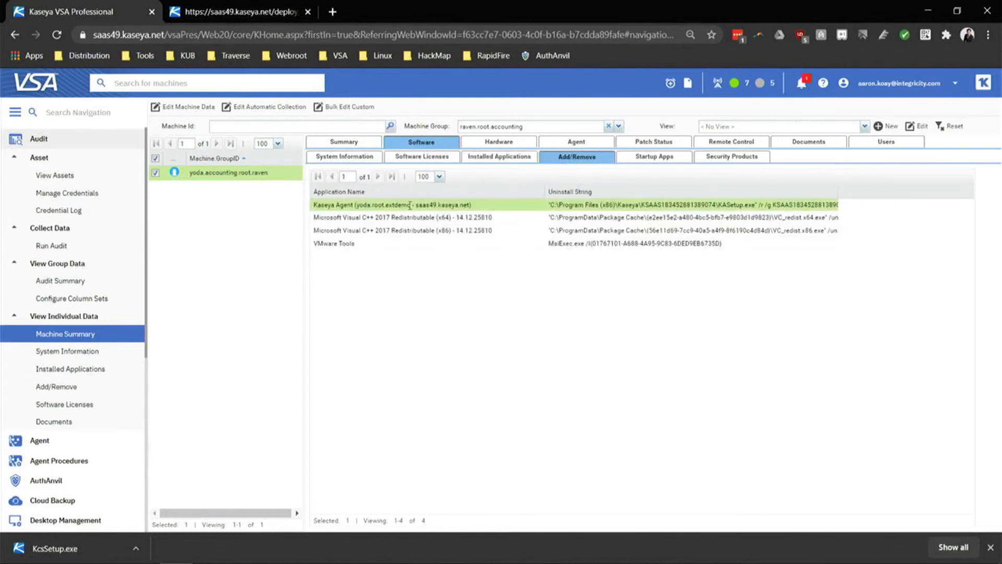
{"action": "left_click", "coordinate": [397, 243]}
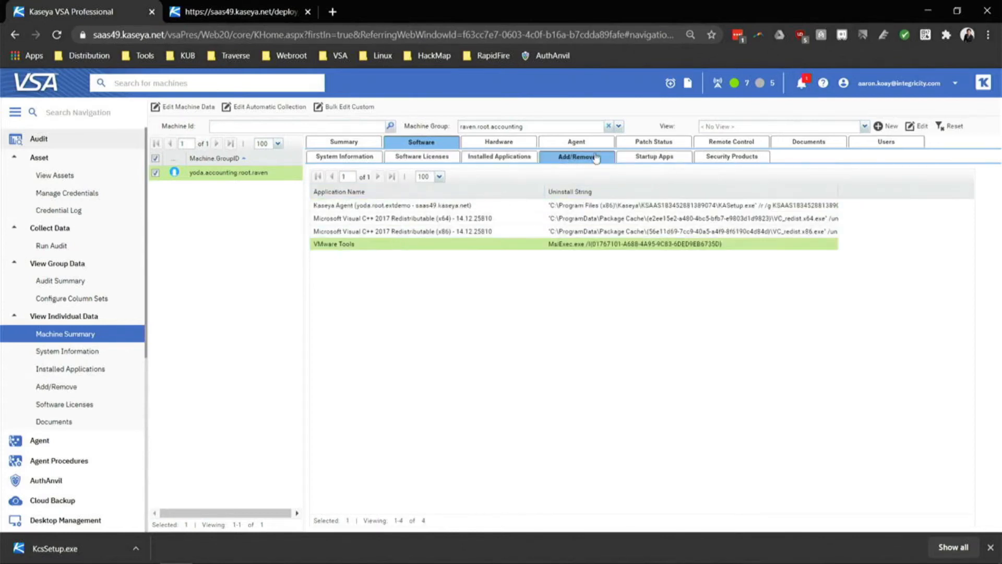
Open the Hardware PCI and Disk Hardware list and select the PCI network device.
{"action": "left_click", "coordinate": [513, 145]}
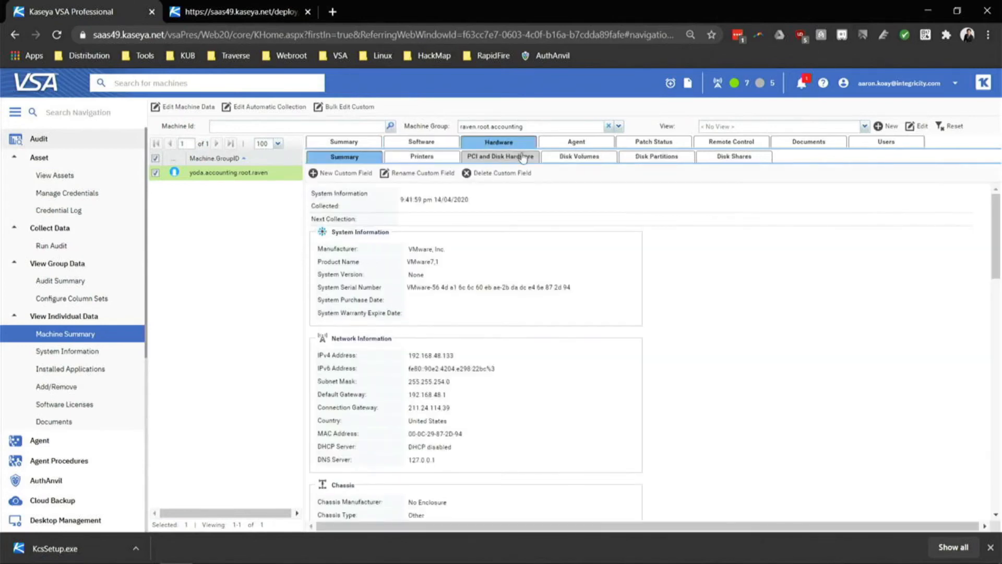
{"action": "left_click", "coordinate": [517, 156]}
{"action": "left_click", "coordinate": [425, 224]}
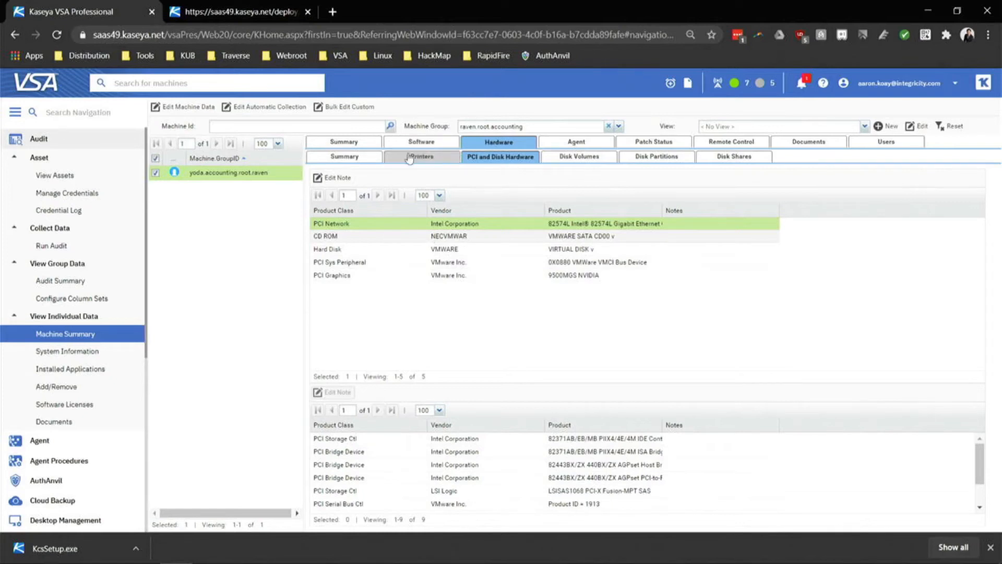
Show the Hardware summary, then the main Summary with computer Yoda and IPv4 192.168.48.133.
{"action": "left_click", "coordinate": [344, 156]}
{"action": "left_click", "coordinate": [357, 142]}
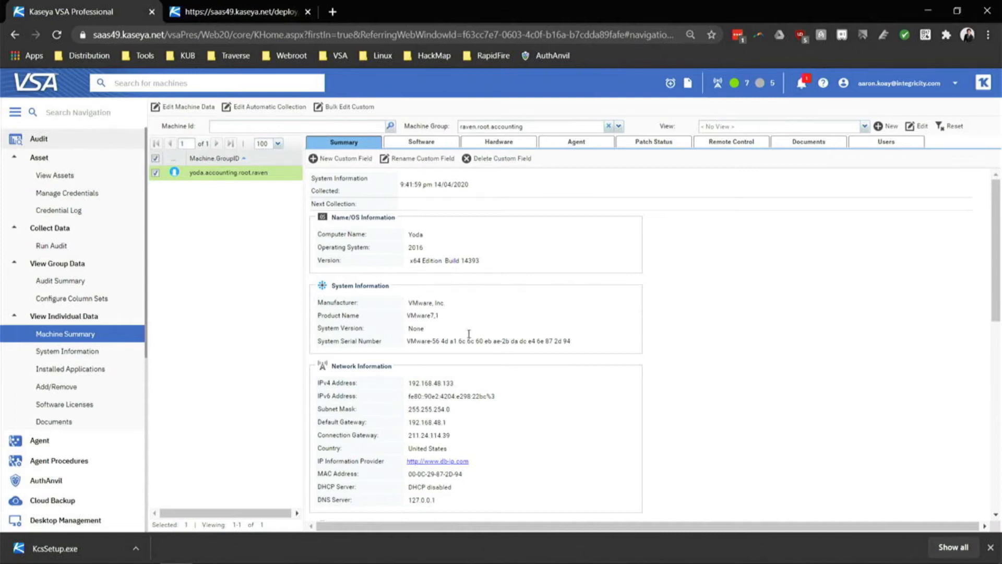
Create a String-type custom field named 'Asset ID Tag' and save it.
{"action": "left_click", "coordinate": [368, 163]}
{"action": "key", "text": "Caps_Lock"}
{"action": "type", "text": "Asset ID Tag"}
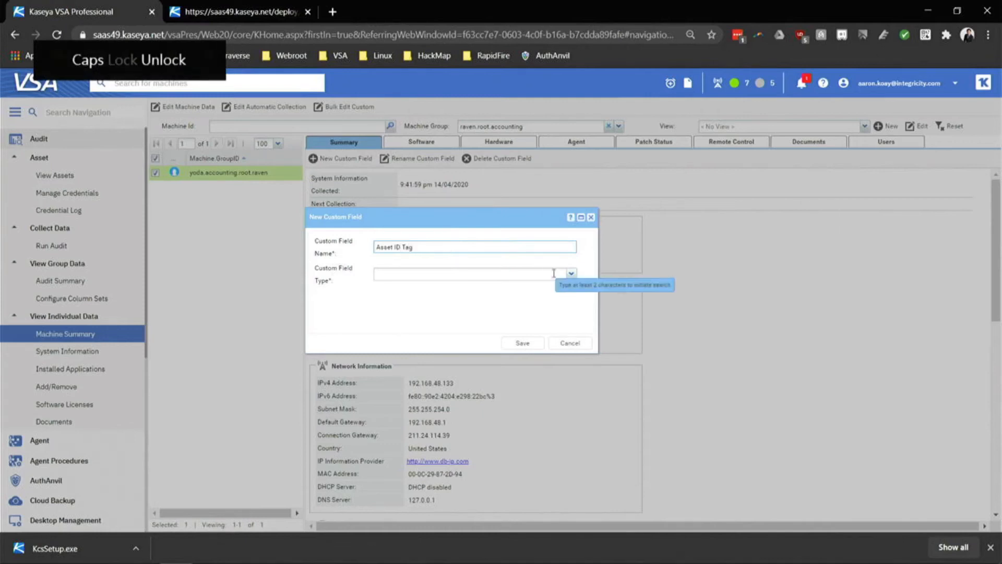
{"action": "left_click", "coordinate": [554, 273]}
{"action": "left_click", "coordinate": [466, 295]}
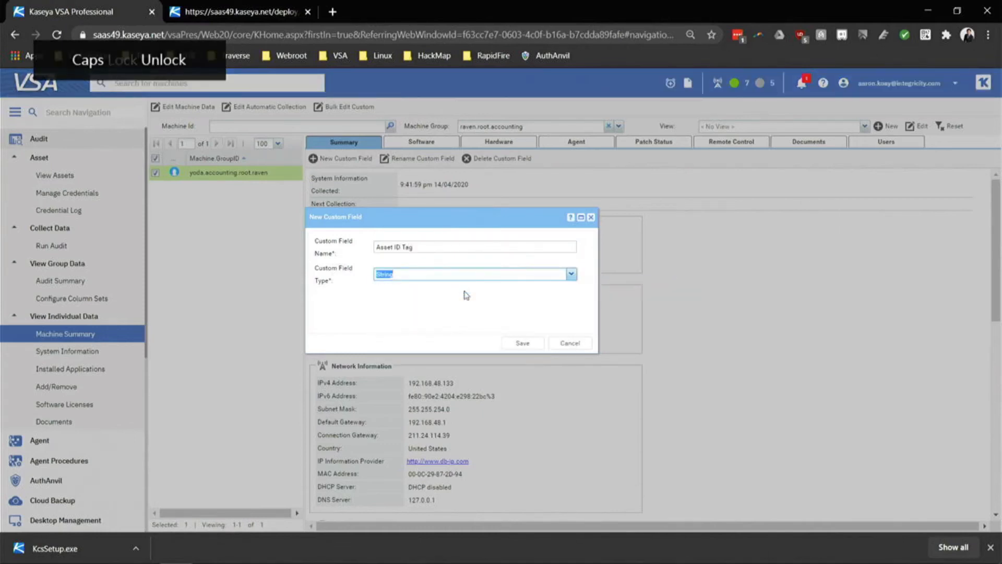
{"action": "left_click", "coordinate": [518, 343]}
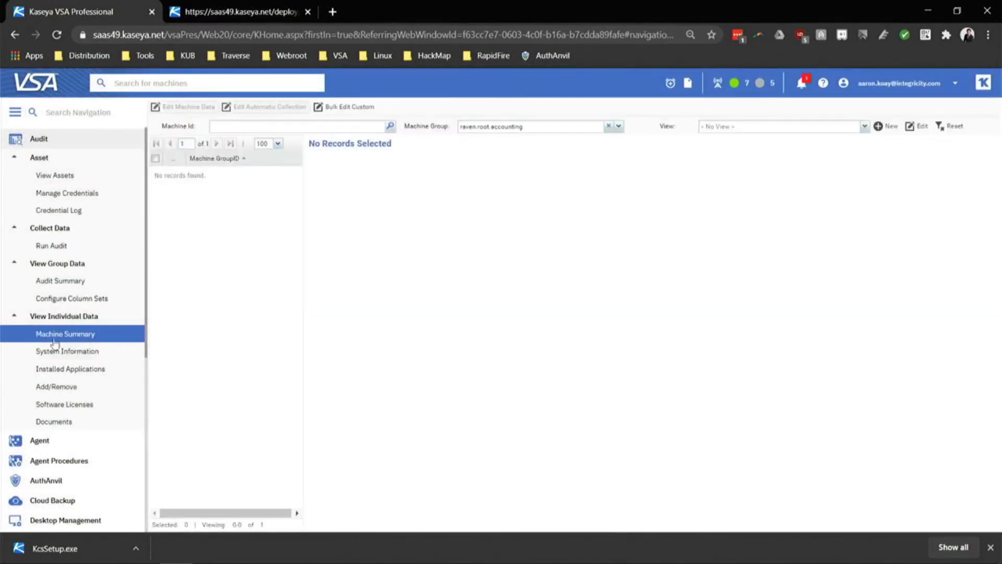
Reopen Audit > Machine Summary for the Raven machine and scroll down to its Custom Fields.
{"action": "left_click", "coordinate": [67, 317]}
{"action": "left_click", "coordinate": [69, 333]}
{"action": "left_click", "coordinate": [96, 141]}
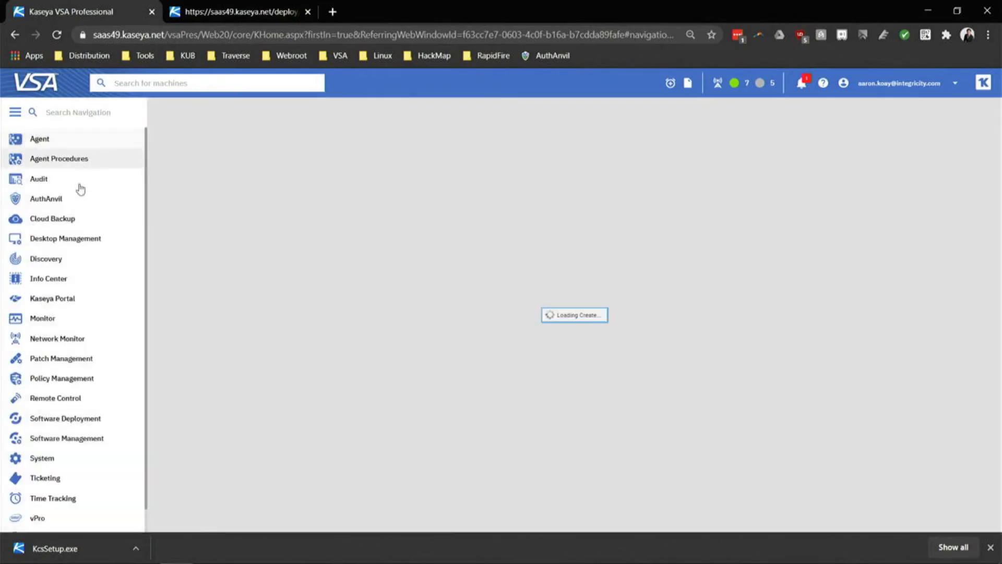
{"action": "left_click", "coordinate": [79, 181]}
{"action": "left_click", "coordinate": [72, 278]}
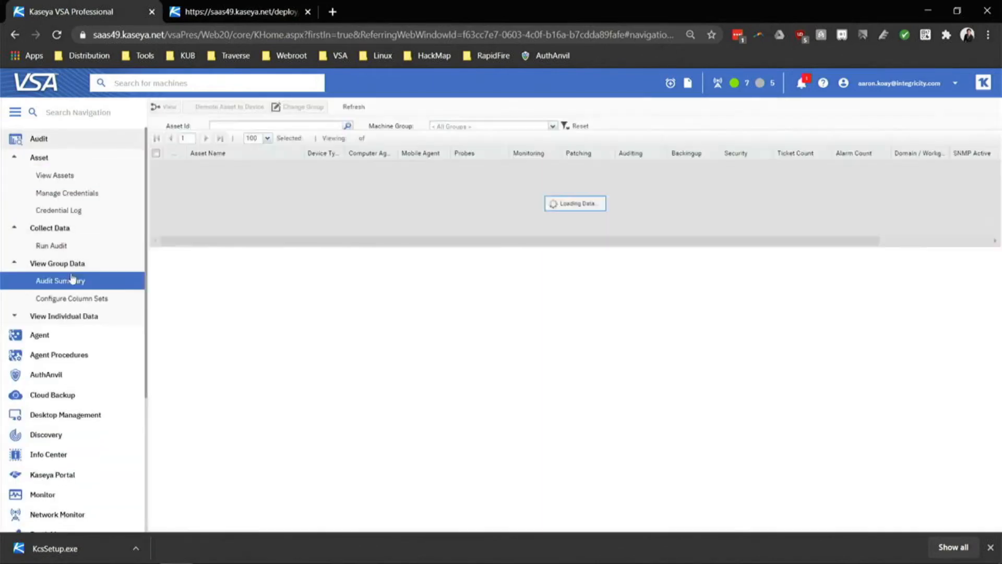
{"action": "left_click", "coordinate": [63, 316]}
{"action": "left_click", "coordinate": [64, 334]}
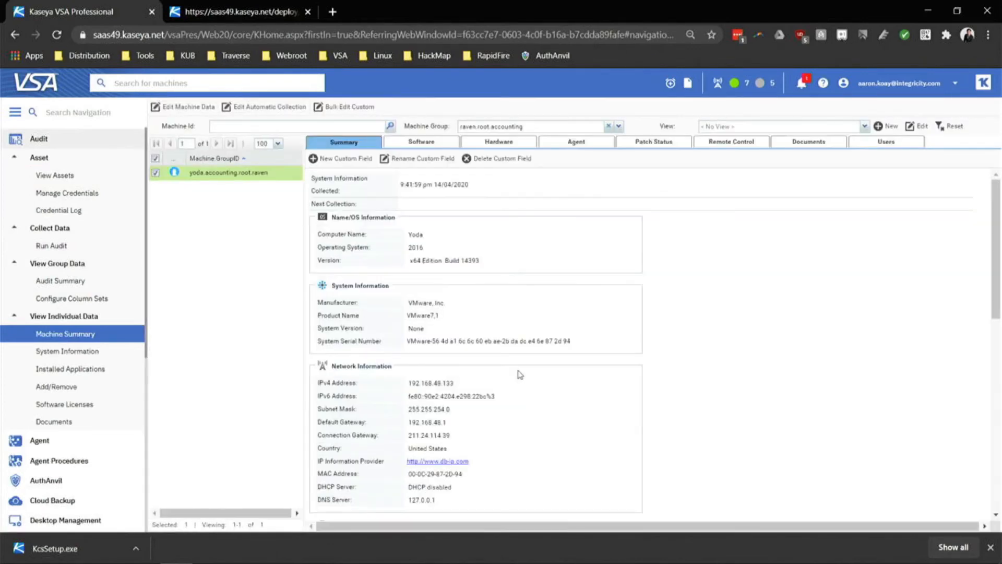
{"action": "scroll", "coordinate": [520, 375], "scroll_direction": "down", "scroll_amount": 15}
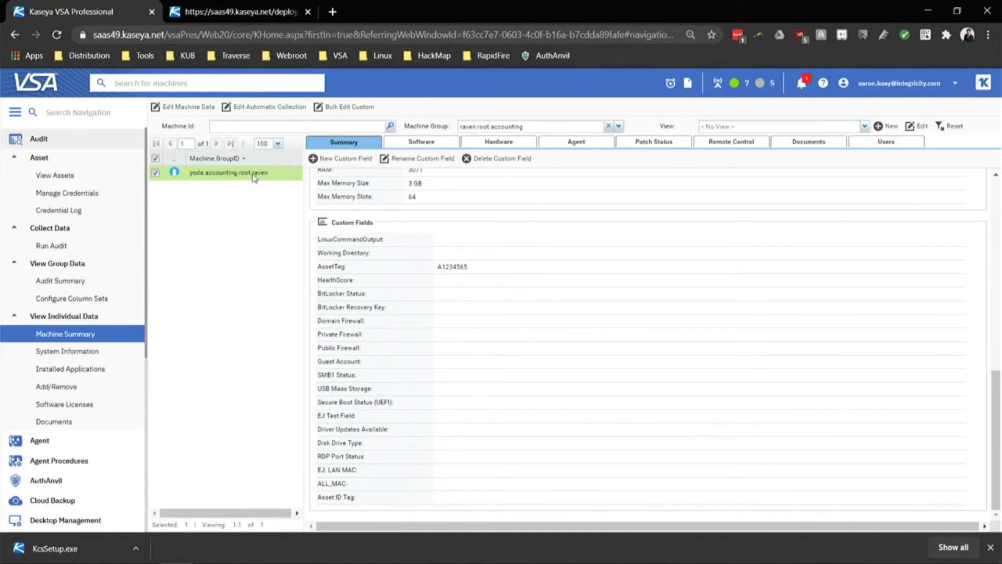
Enter INT202012 as the Raven machine's Asset ID Tag in Edit Machine Data and save it.
{"action": "left_click", "coordinate": [187, 108]}
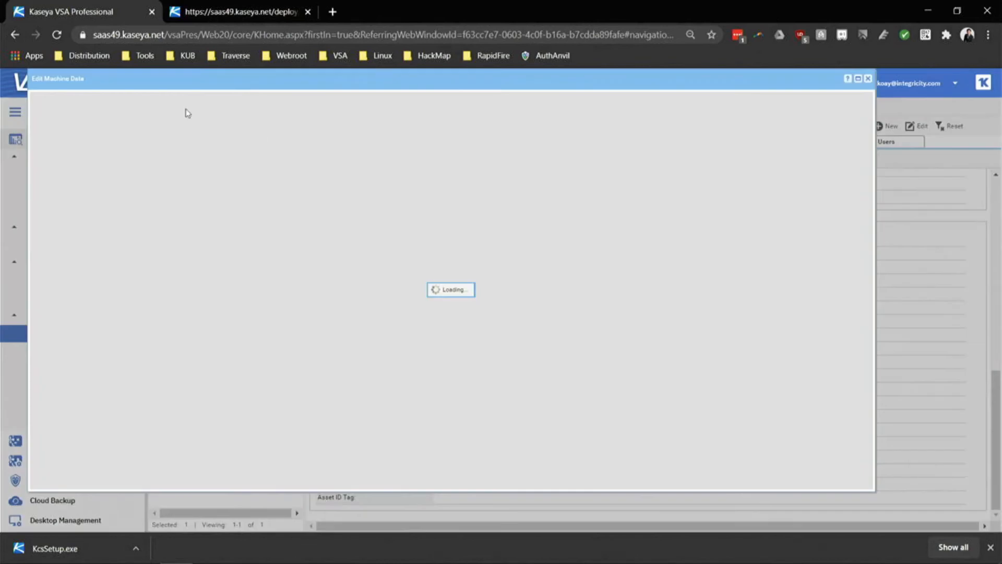
{"action": "scroll", "coordinate": [309, 365], "scroll_direction": "down", "scroll_amount": 3}
{"action": "scroll", "coordinate": [309, 365], "scroll_direction": "down", "scroll_amount": 6}
{"action": "left_click", "coordinate": [204, 438]}
{"action": "key", "text": "Caps_Lock"}
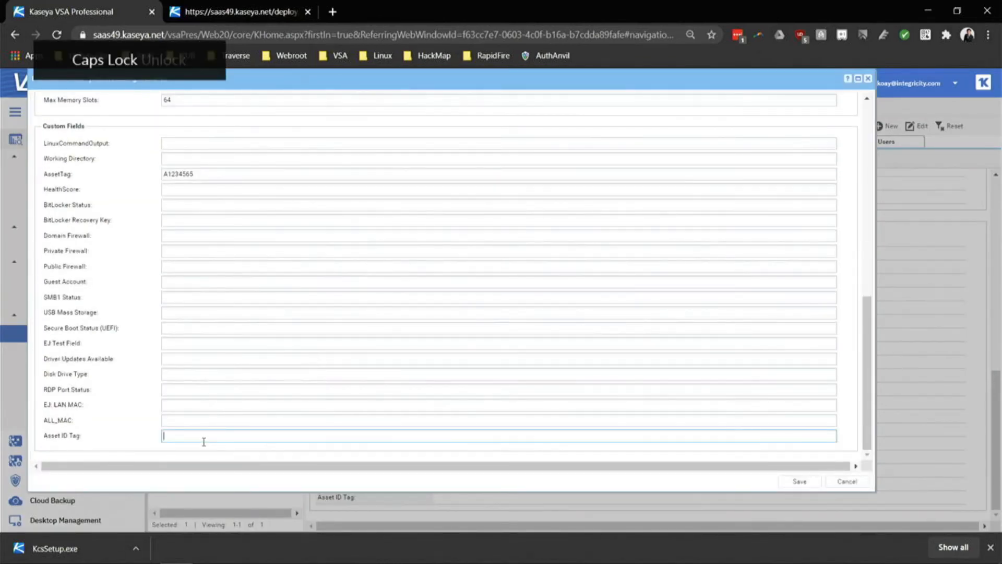
{"action": "type", "text": "INT2020"}
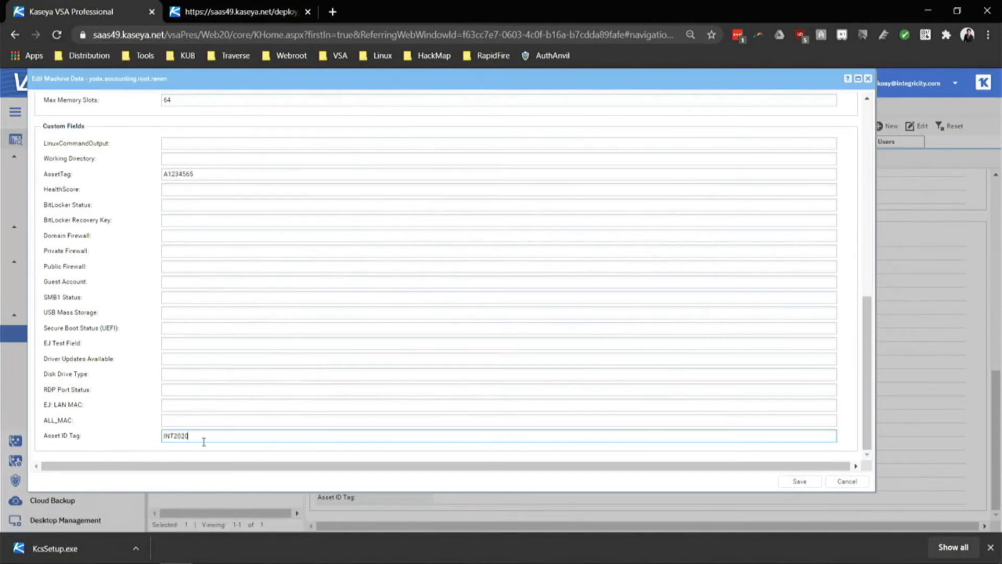
{"action": "type", "text": "07"}
{"action": "key", "text": "BackSpace"}
{"action": "key", "text": "BackSpace"}
{"action": "type", "text": "12"}
{"action": "left_click", "coordinate": [792, 483]}
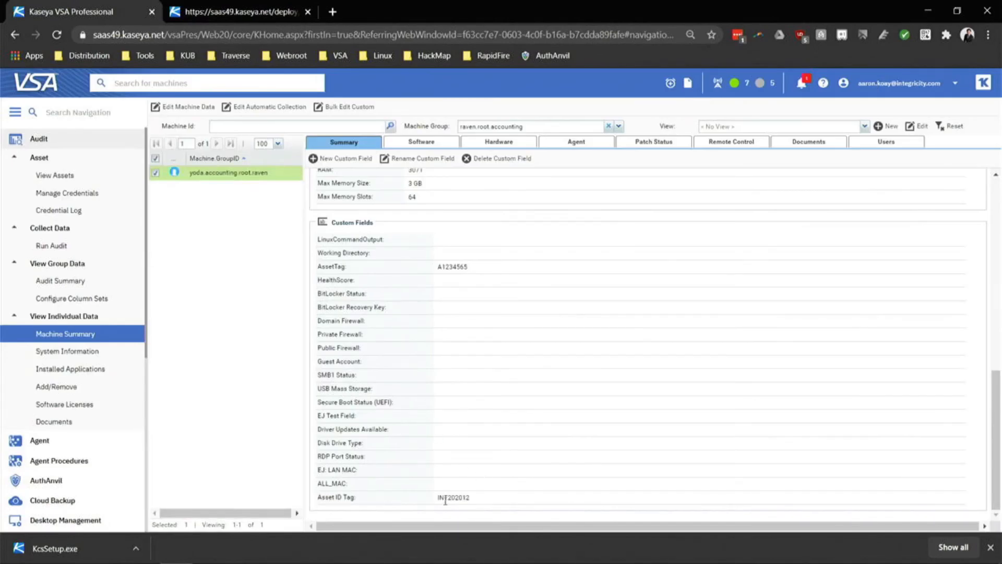
Check the saved tag value, then go to Agent > Manage Agents filtered to raven.root.accounting.
{"action": "left_click_drag", "start_coordinate": [447, 495], "coordinate": [480, 496]}
{"action": "left_click", "coordinate": [450, 495]}
{"action": "left_click", "coordinate": [74, 140]}
{"action": "left_click", "coordinate": [72, 159]}
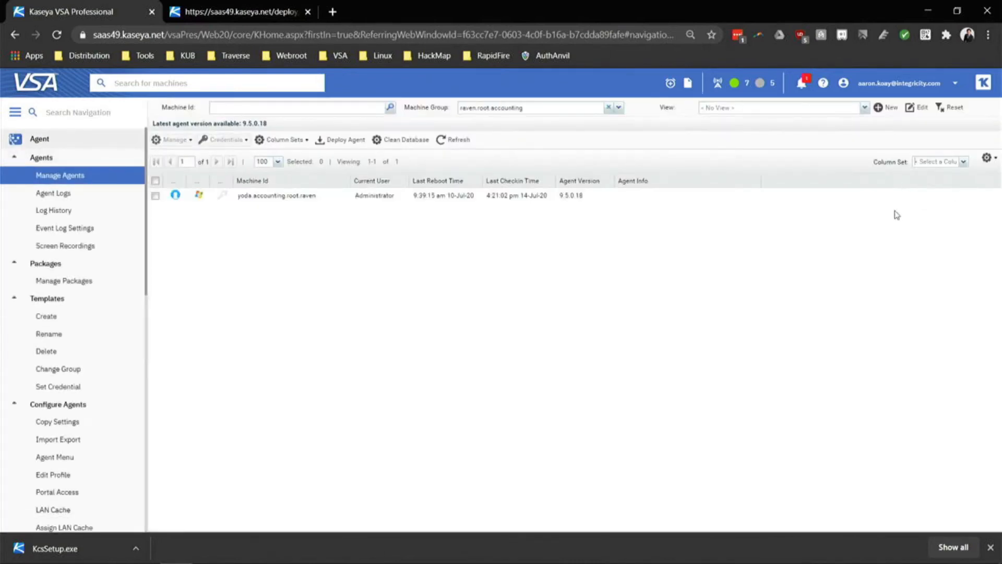
Select the Raven agent row and browse the existing column sets list.
{"action": "left_click", "coordinate": [964, 163]}
{"action": "left_click", "coordinate": [766, 157]}
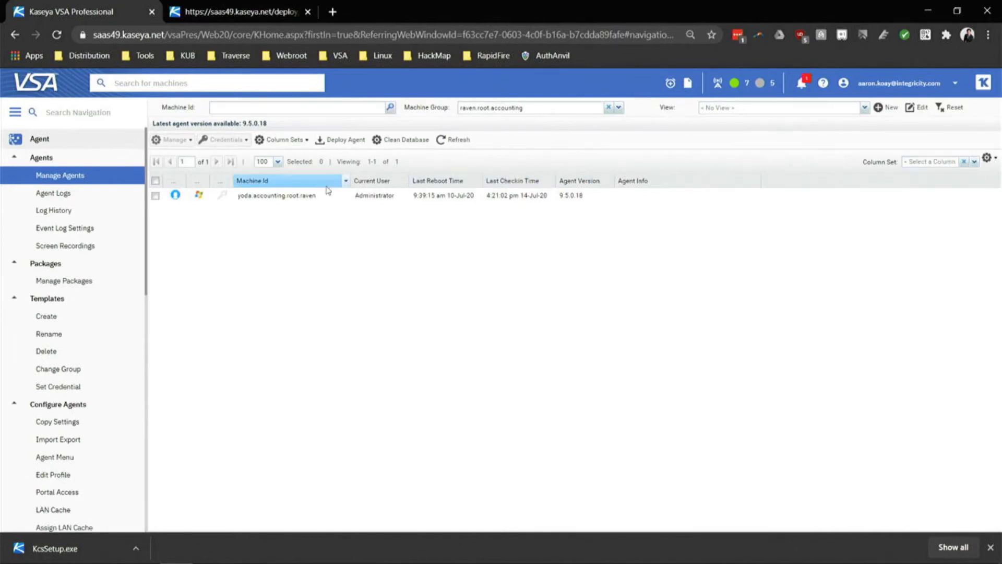
{"action": "left_click", "coordinate": [275, 194]}
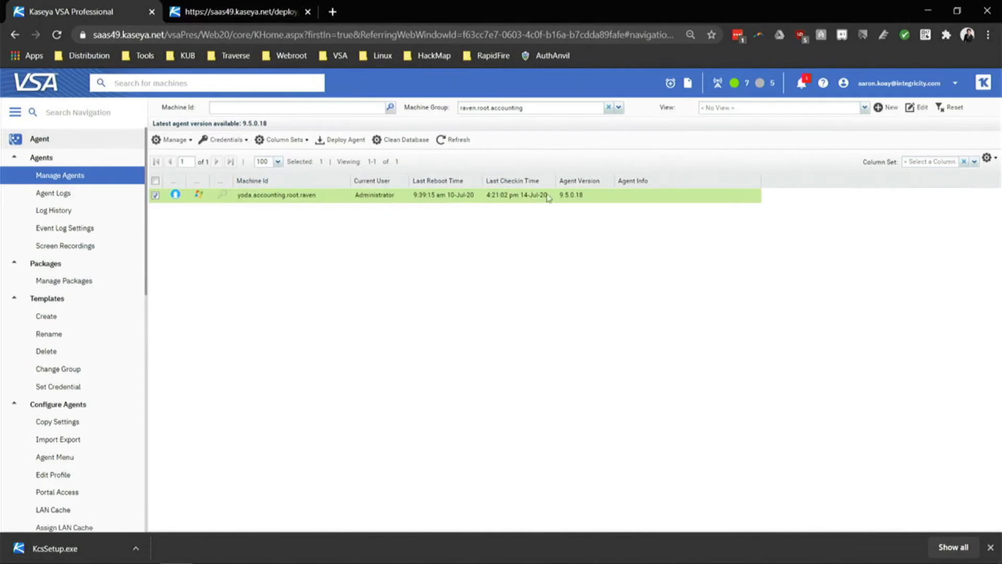
{"action": "left_click", "coordinate": [986, 158]}
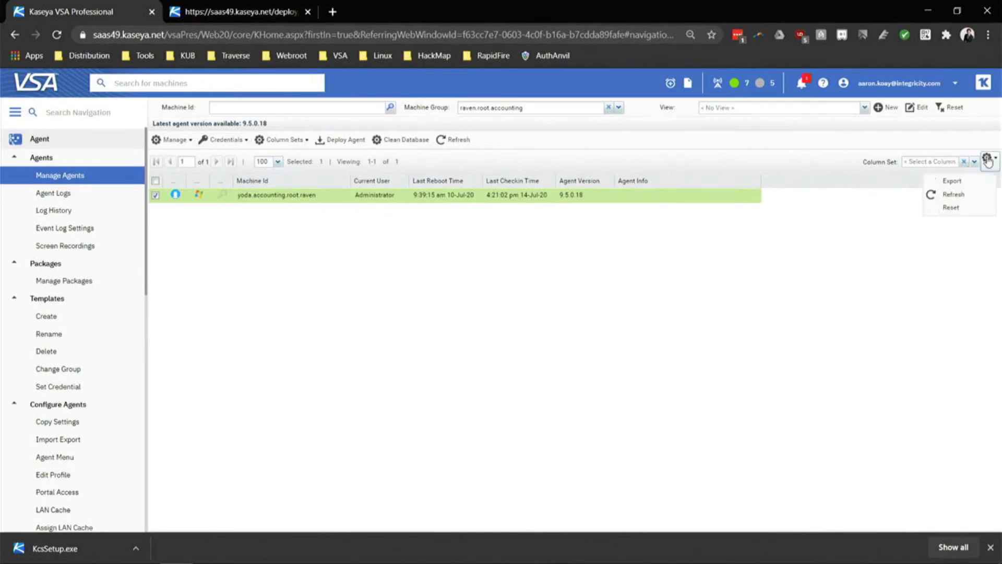
{"action": "left_click", "coordinate": [975, 162]}
{"action": "left_click", "coordinate": [598, 157]}
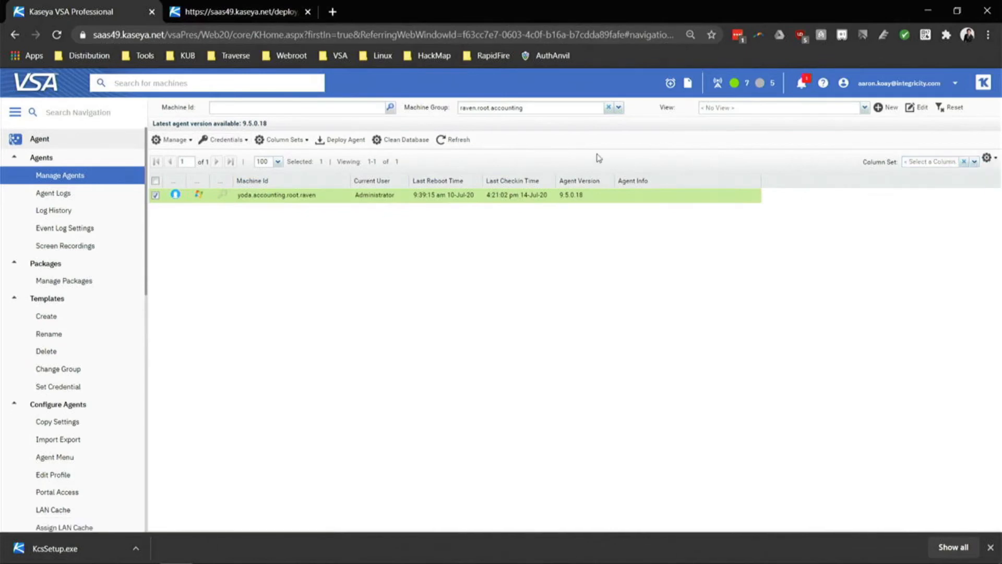
Start a new column set and name it 'General info'.
{"action": "left_click", "coordinate": [287, 140]}
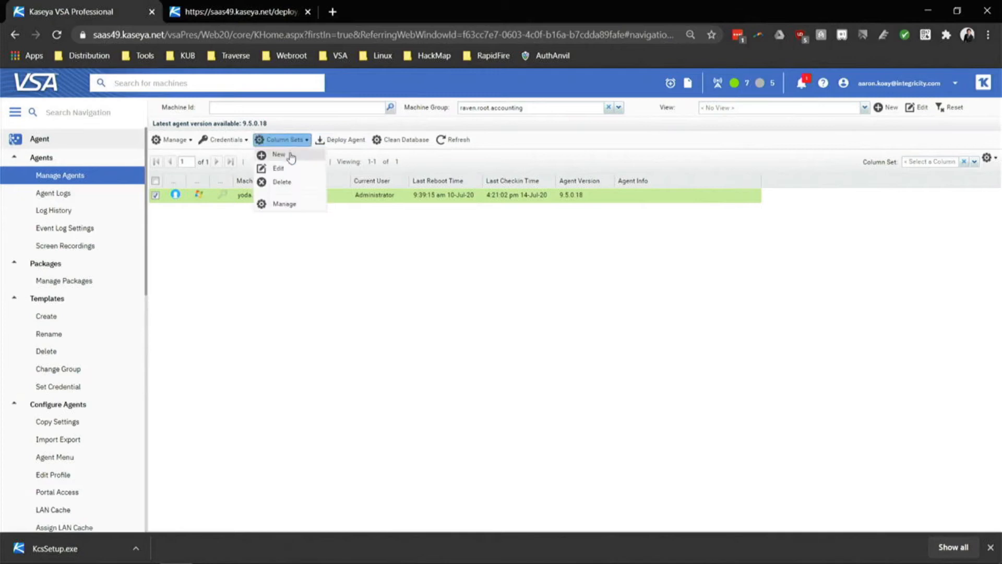
{"action": "left_click", "coordinate": [277, 155]}
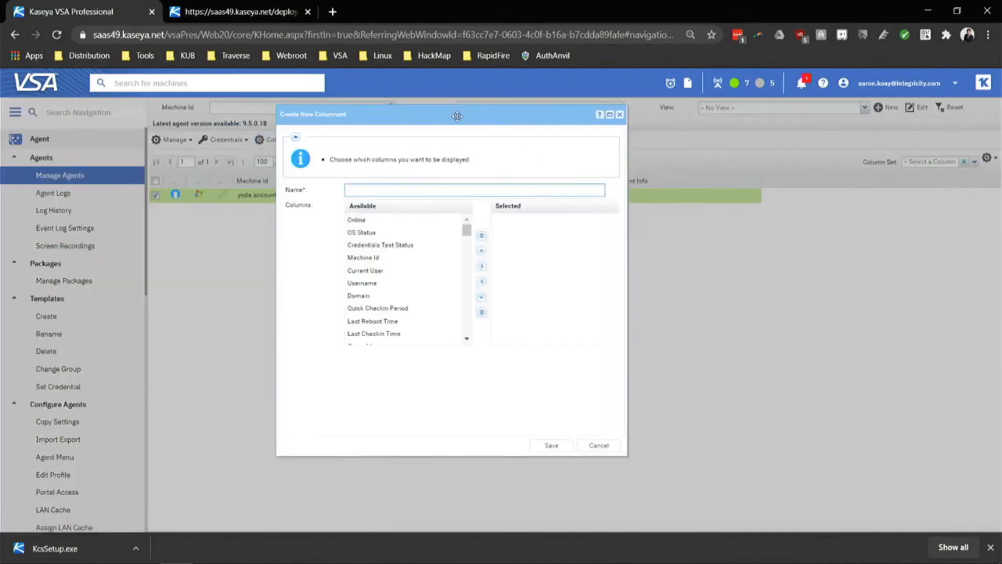
{"action": "left_click", "coordinate": [652, 213]}
{"action": "key", "text": "Caps_Lock"}
{"action": "type", "text": "g"}
{"action": "key", "text": "Caps_Lock"}
{"action": "type", "text": "EN"}
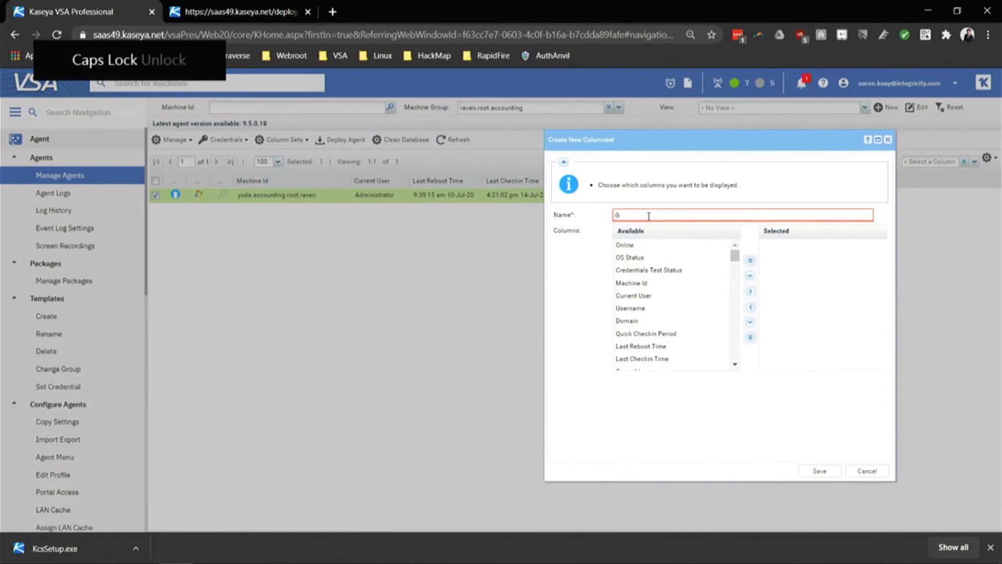
{"action": "key", "text": "BackSpace"}
{"action": "key", "text": "Caps_Lock"}
{"action": "type", "text": "eneral info"}
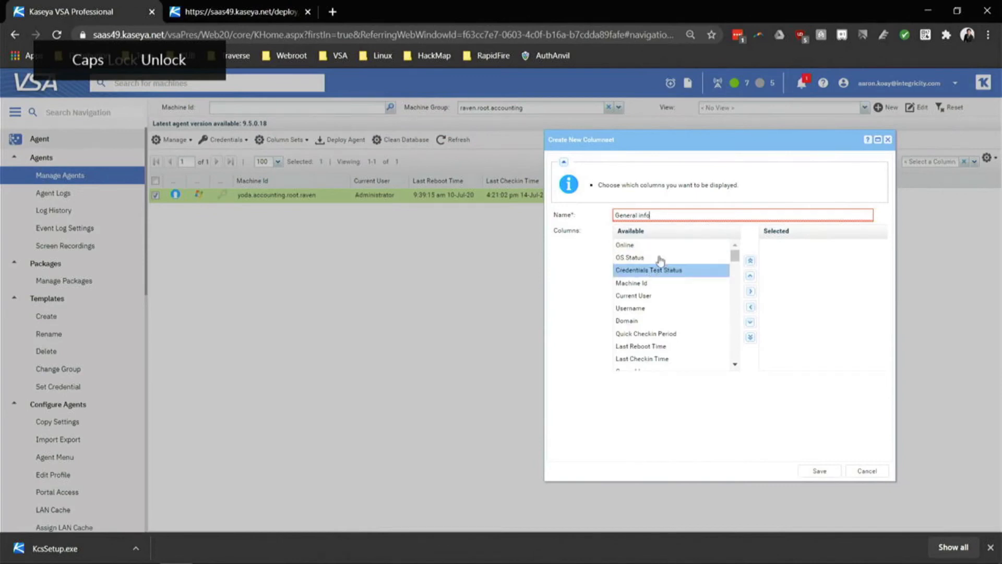
Add Online, Machine Id, Current User and Asset ID Tag columns, then save the column set.
{"action": "left_click_drag", "start_coordinate": [658, 246], "coordinate": [834, 256]}
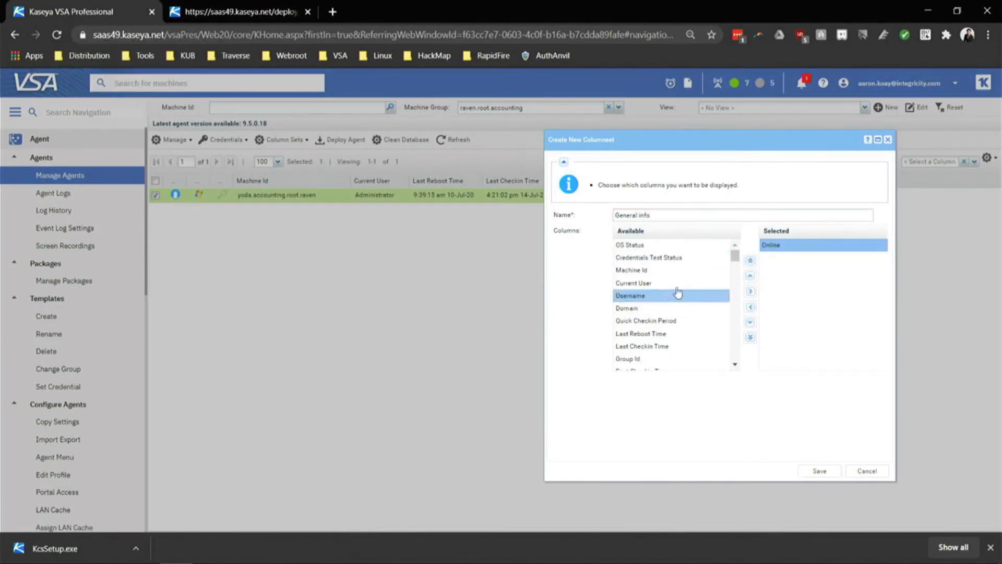
{"action": "left_click_drag", "start_coordinate": [678, 271], "coordinate": [843, 282]}
{"action": "left_click_drag", "start_coordinate": [642, 270], "coordinate": [794, 291]}
{"action": "scroll", "coordinate": [707, 315], "scroll_direction": "down", "scroll_amount": 5}
{"action": "scroll", "coordinate": [707, 315], "scroll_direction": "down", "scroll_amount": 5}
{"action": "left_click_drag", "start_coordinate": [637, 353], "coordinate": [819, 310]}
{"action": "left_click", "coordinate": [817, 472]}
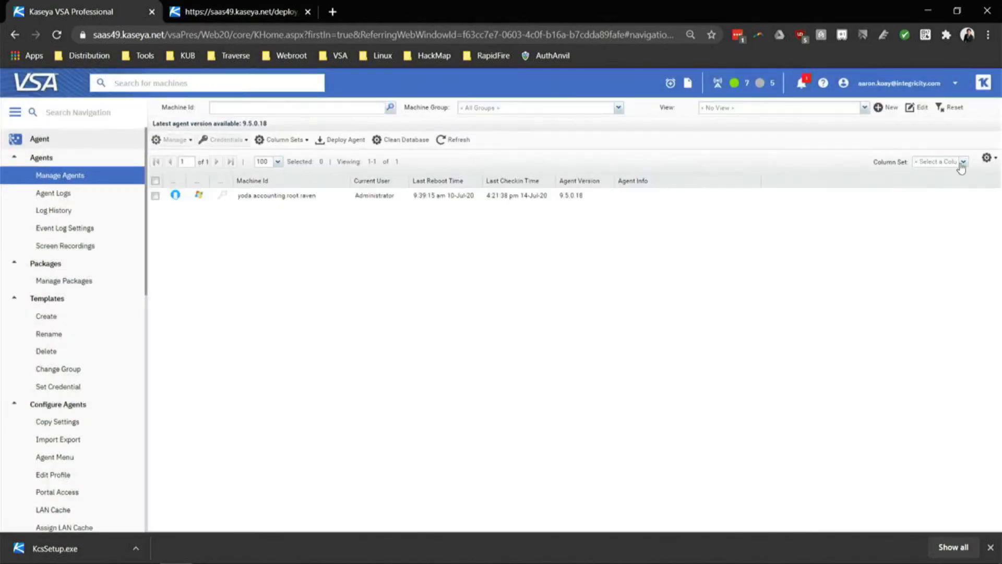
Apply the General info, then Network Info, then Standard Audit column sets to the agent list.
{"action": "left_click", "coordinate": [967, 165]}
{"action": "left_click", "coordinate": [963, 174]}
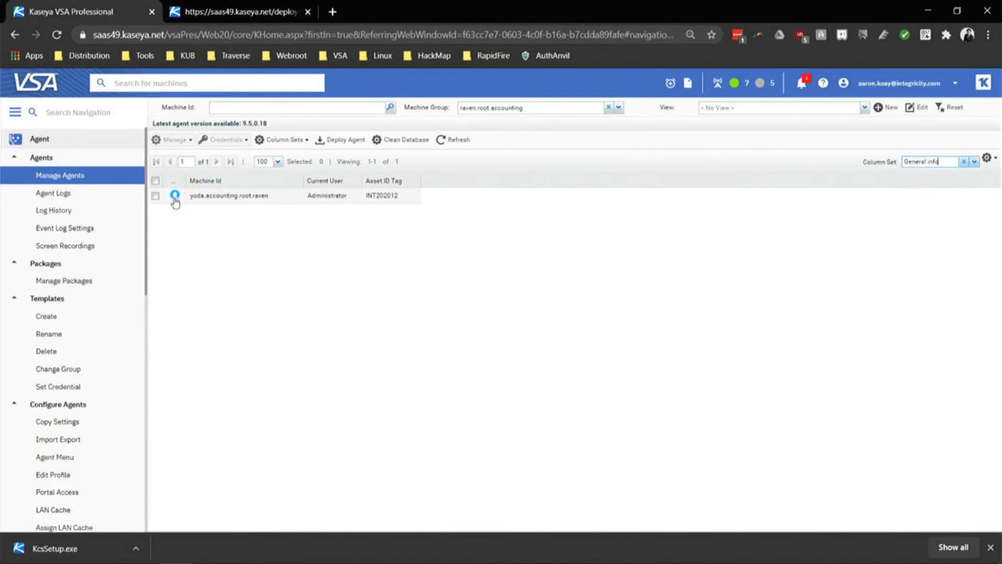
{"action": "left_click", "coordinate": [211, 197]}
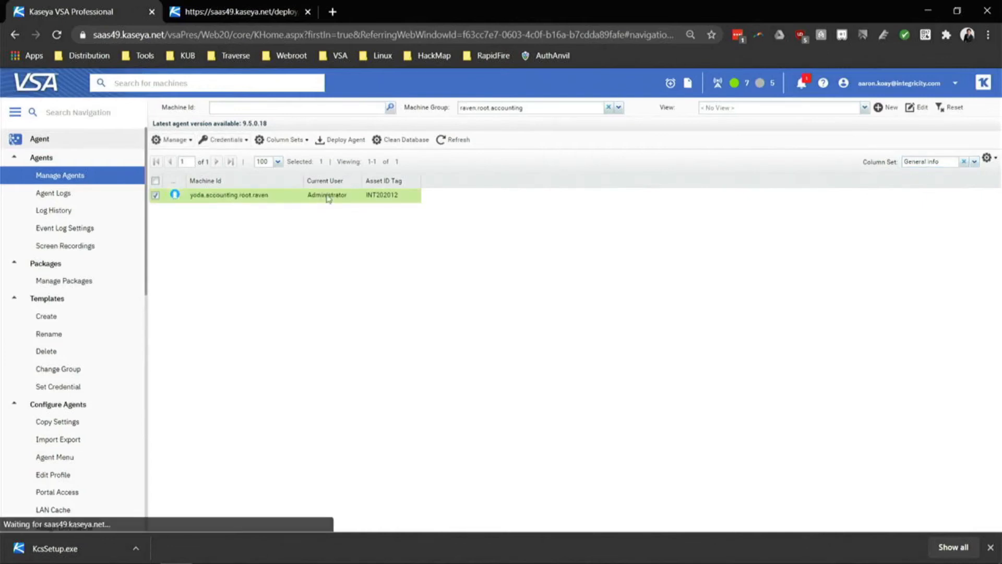
{"action": "left_click", "coordinate": [974, 161]}
{"action": "left_click", "coordinate": [919, 187]}
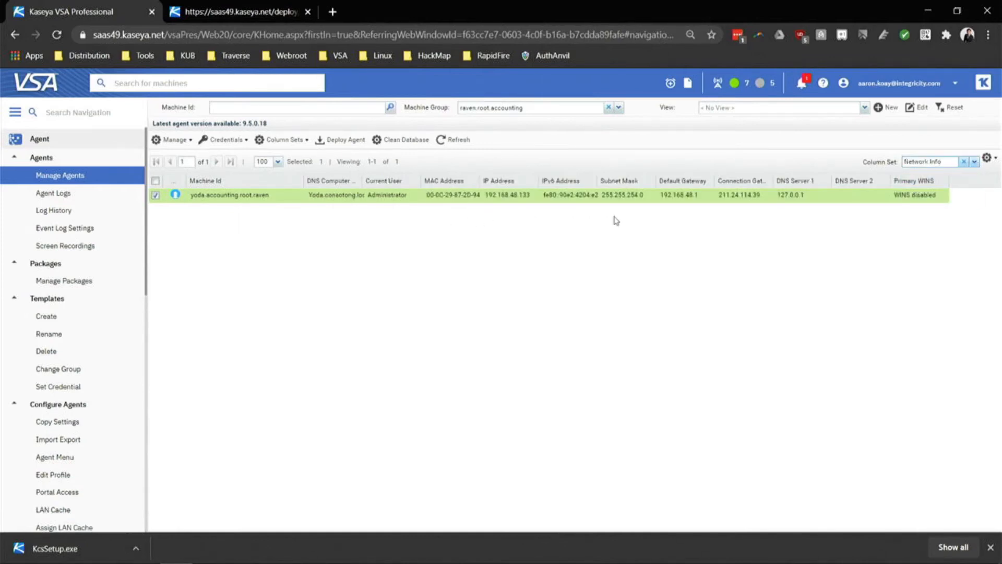
{"action": "left_click", "coordinate": [974, 162]}
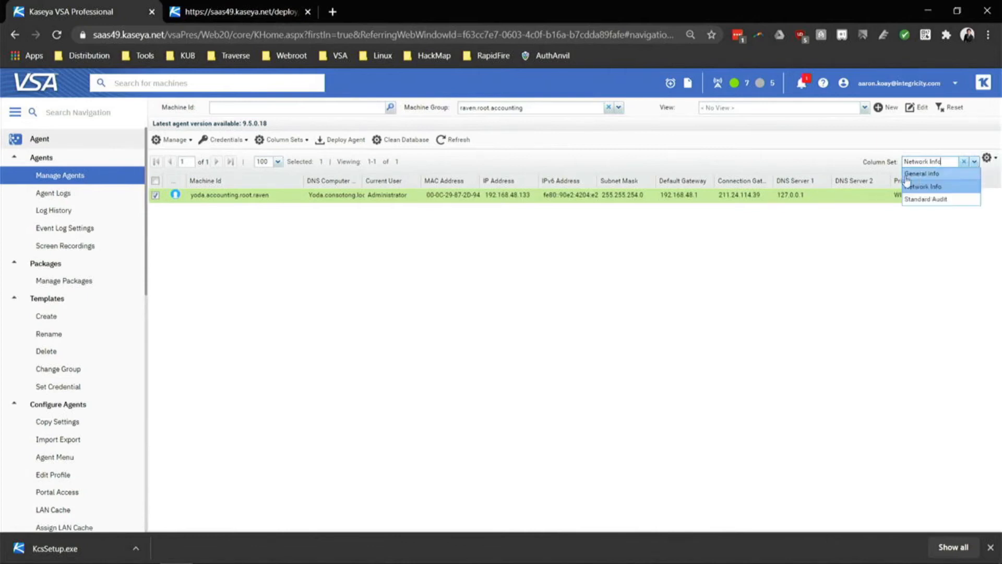
{"action": "left_click", "coordinate": [924, 200]}
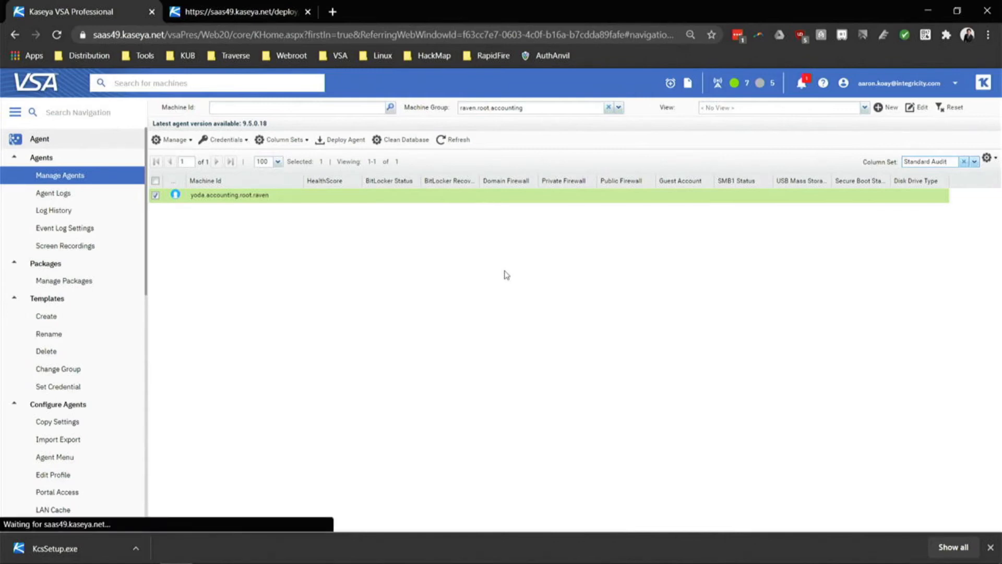
{"action": "left_click", "coordinate": [78, 137]}
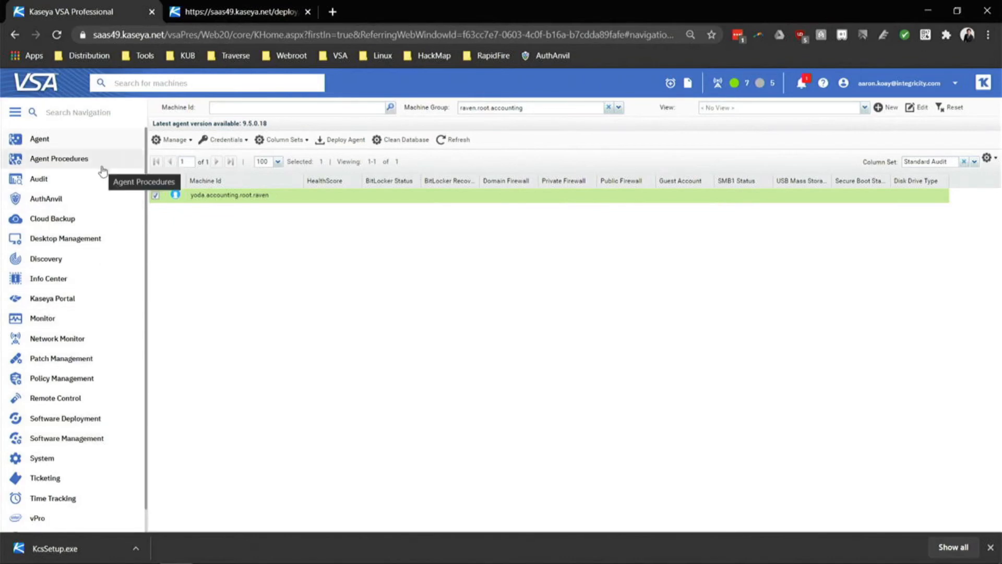
In Info Center Reports, create a new Audit-category report in myReports and continue to its design page.
{"action": "left_click", "coordinate": [72, 285]}
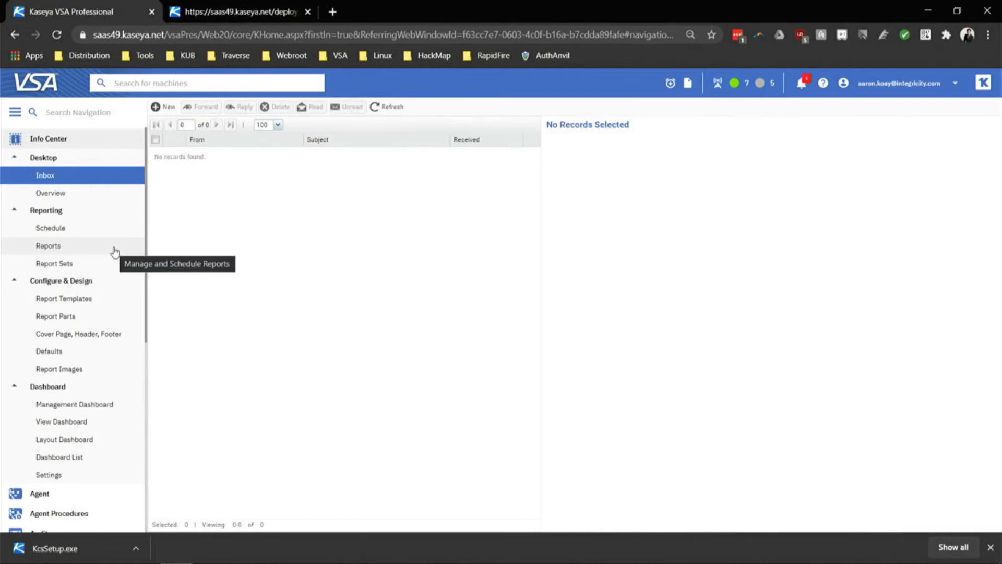
{"action": "left_click", "coordinate": [62, 253]}
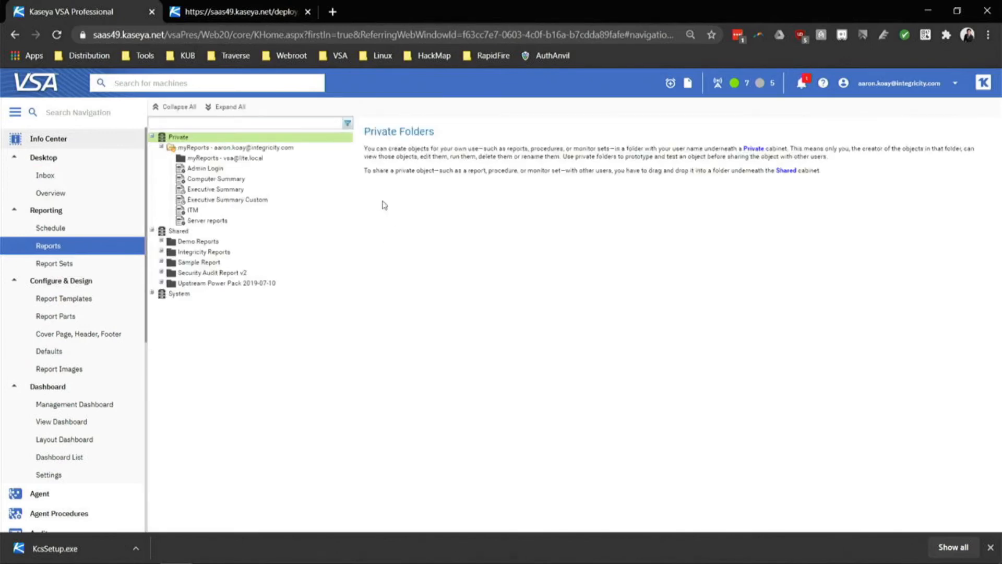
{"action": "left_click", "coordinate": [235, 147]}
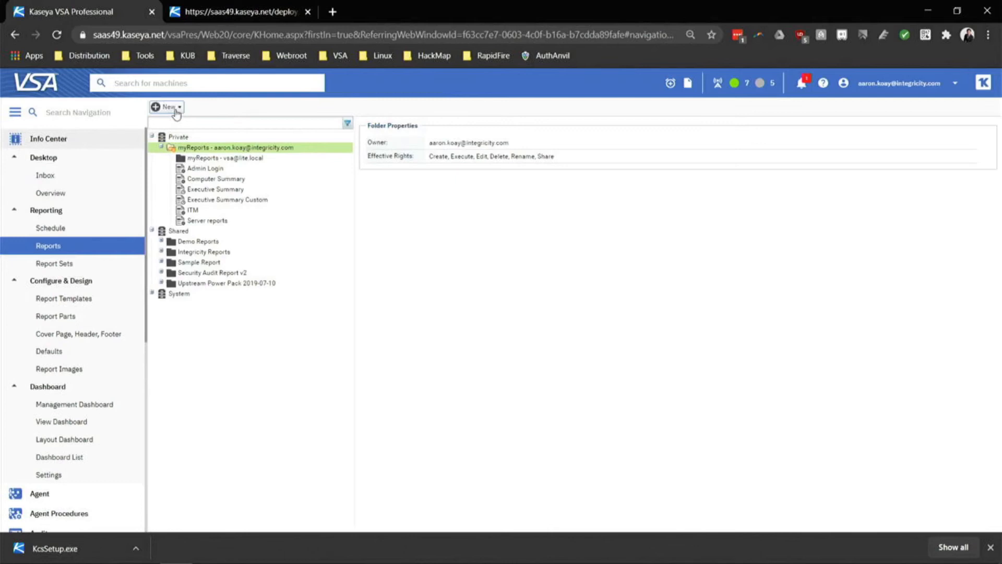
{"action": "left_click", "coordinate": [175, 108]}
{"action": "left_click", "coordinate": [179, 135]}
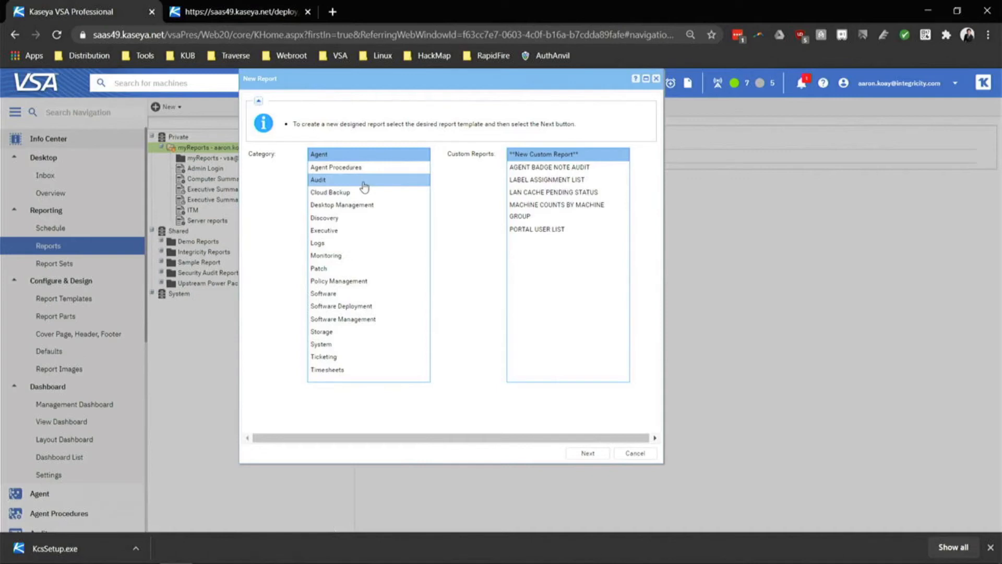
{"action": "left_click", "coordinate": [364, 182]}
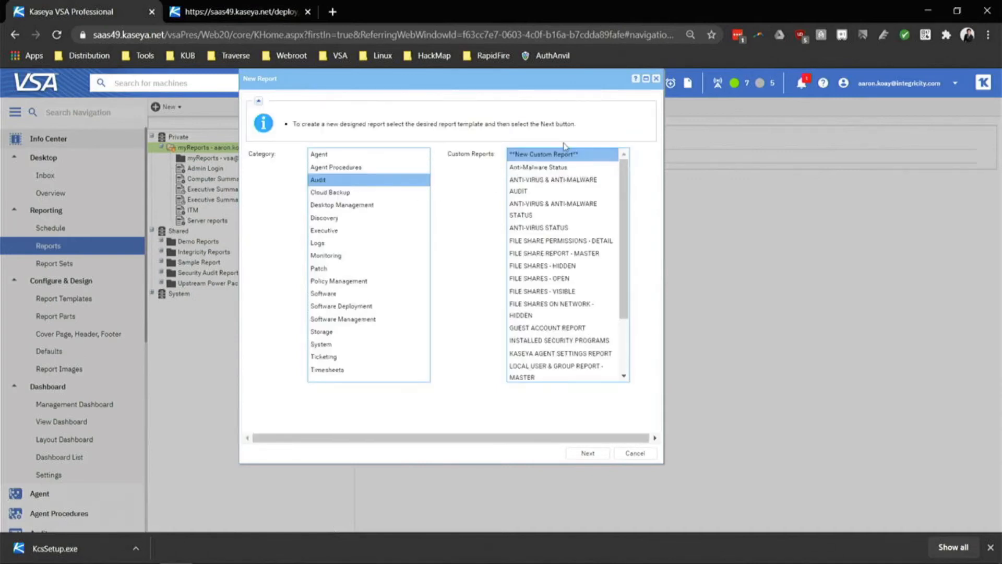
{"action": "left_click", "coordinate": [587, 454]}
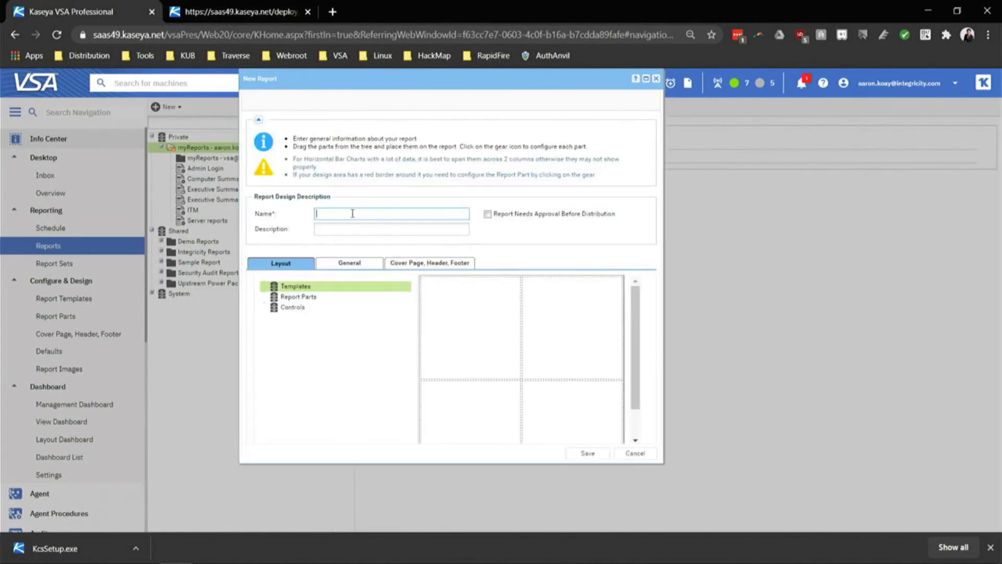
Name the report 'Computer Summary' and add a Machine Summary table spanning both top columns.
{"action": "key", "text": "Caps_Lock"}
{"action": "type", "text": "Computer Summary"}
{"action": "left_click", "coordinate": [269, 297]}
{"action": "mouse_move", "coordinate": [282, 329]}
{"action": "left_mouse_down"}
{"action": "mouse_move", "coordinate": [272, 345]}
{"action": "mouse_move", "coordinate": [276, 331]}
{"action": "left_mouse_up"}
{"action": "left_click", "coordinate": [275, 330]}
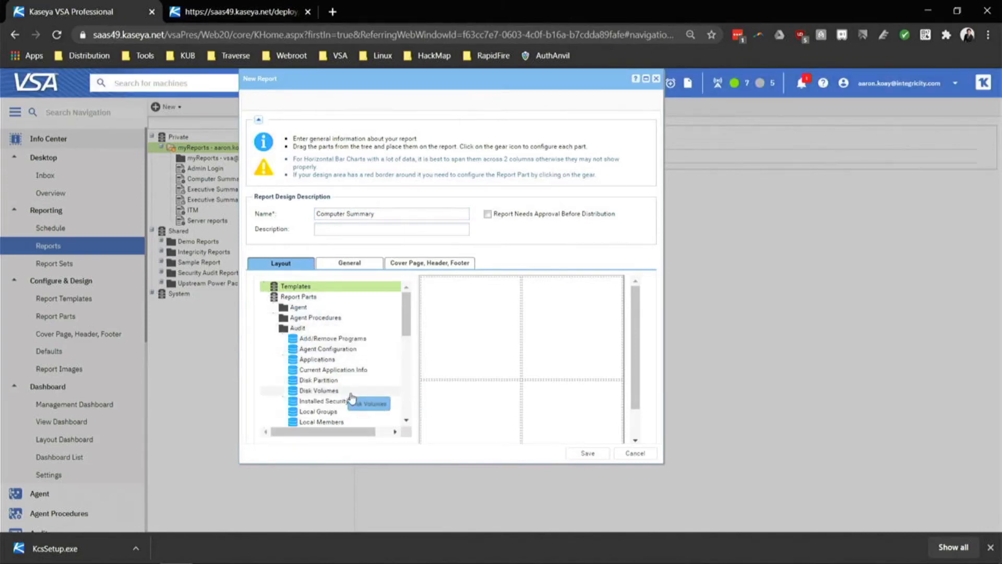
{"action": "scroll", "coordinate": [352, 398], "scroll_direction": "down", "scroll_amount": 1}
{"action": "left_click_drag", "start_coordinate": [353, 379], "coordinate": [476, 321]}
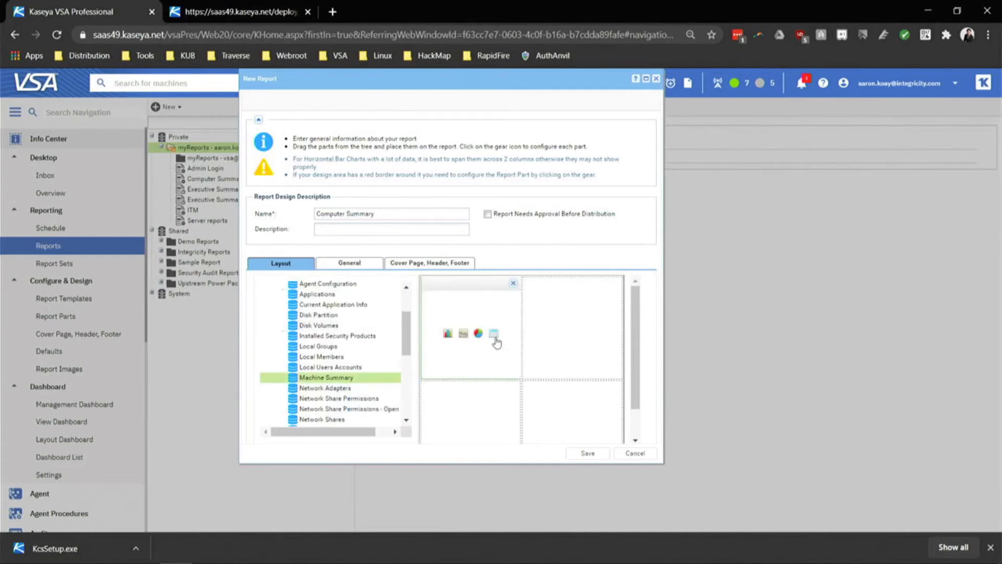
{"action": "left_click", "coordinate": [493, 334]}
{"action": "left_click", "coordinate": [503, 283]}
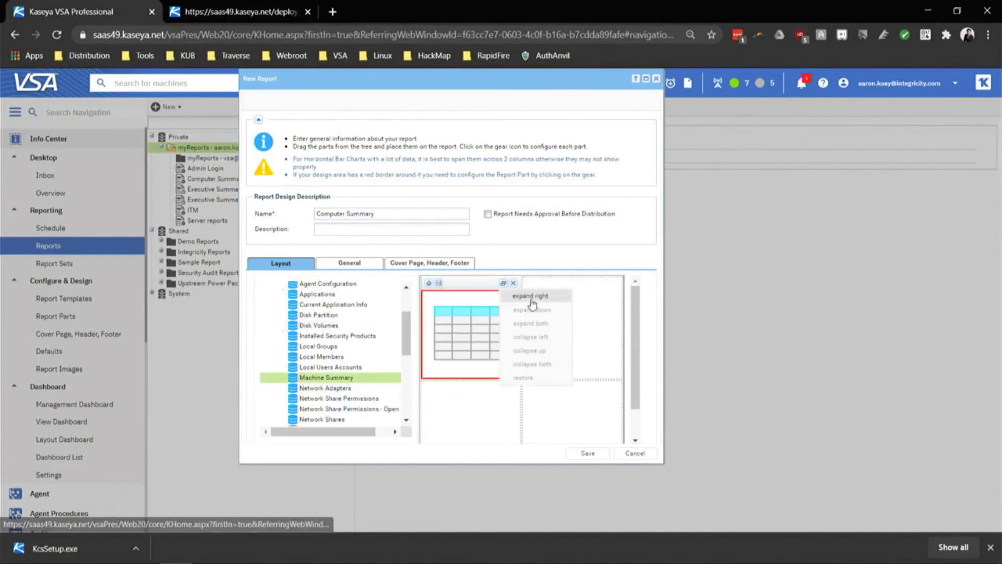
{"action": "left_click", "coordinate": [530, 300]}
Add Computer Name as the first column of the Machine Summary table.
{"action": "left_click", "coordinate": [430, 283]}
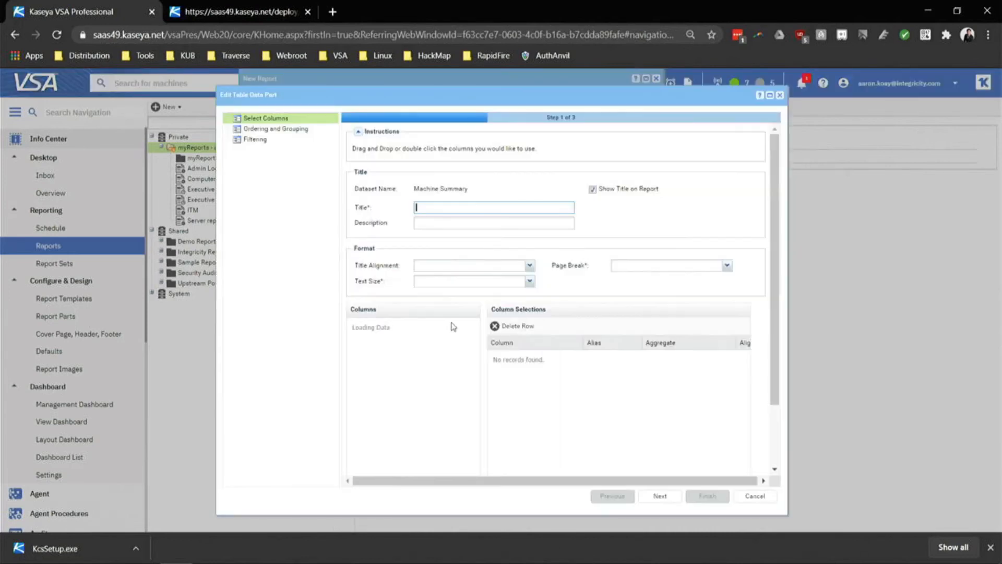
{"action": "scroll", "coordinate": [427, 398], "scroll_direction": "down", "scroll_amount": 4}
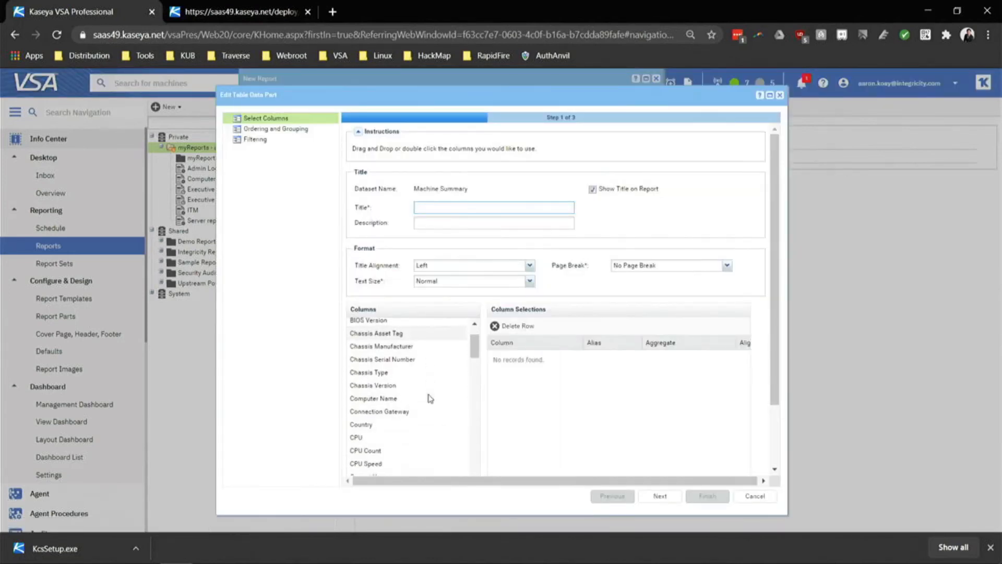
{"action": "scroll", "coordinate": [410, 436], "scroll_direction": "up", "scroll_amount": 4}
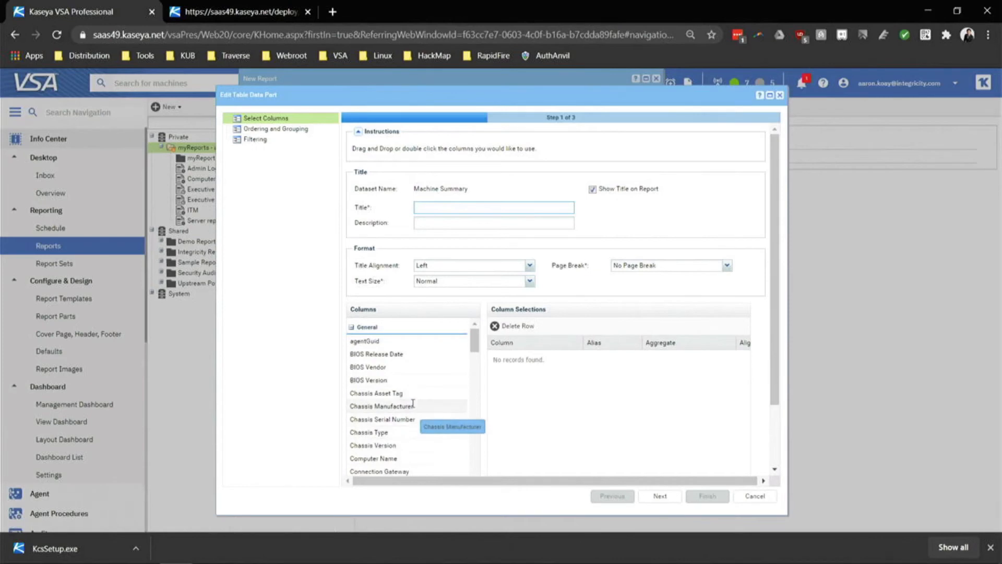
{"action": "left_click_drag", "start_coordinate": [396, 458], "coordinate": [595, 381]}
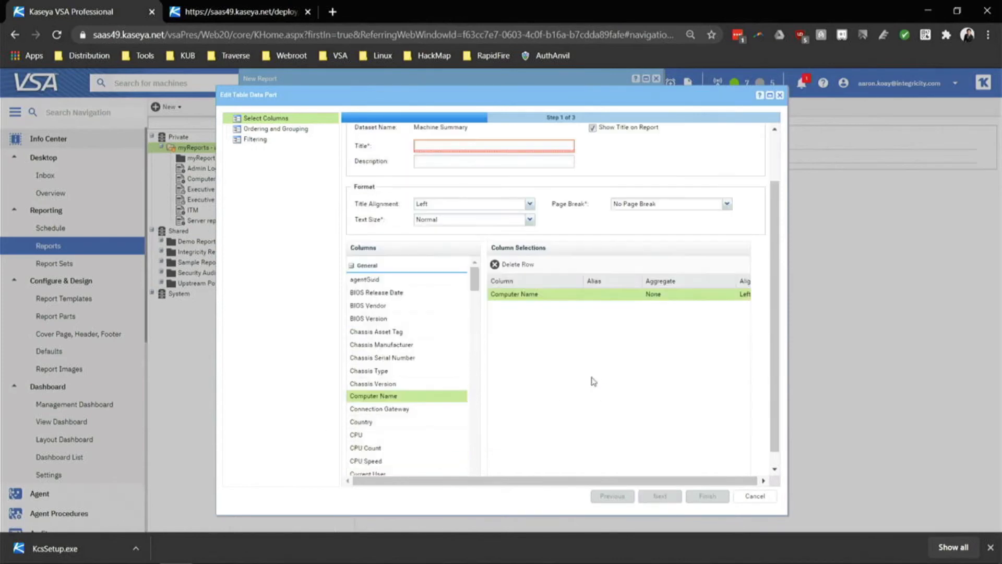
{"action": "scroll", "coordinate": [408, 419], "scroll_direction": "down", "scroll_amount": 5}
{"action": "scroll", "coordinate": [408, 419], "scroll_direction": "down", "scroll_amount": 10}
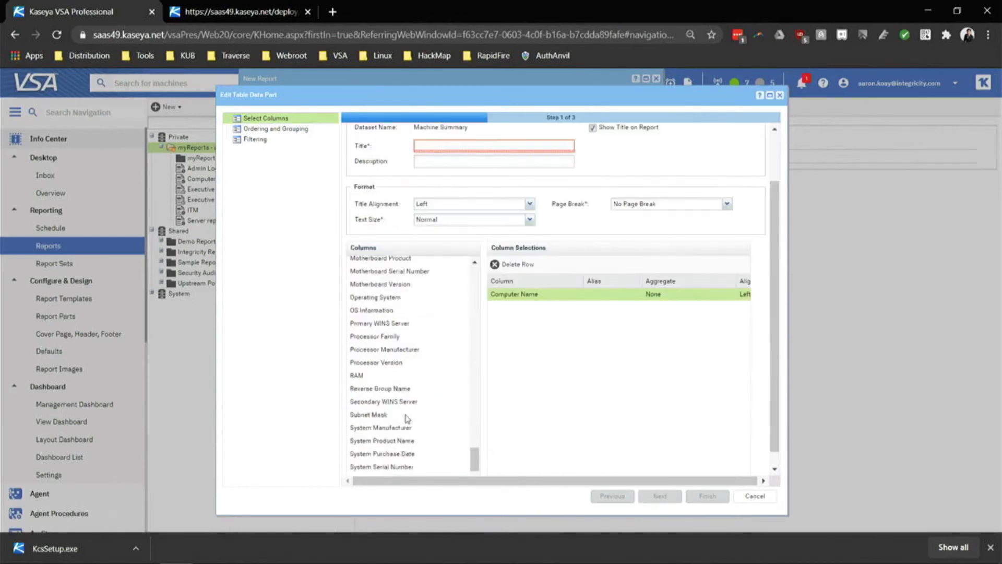
{"action": "scroll", "coordinate": [409, 459], "scroll_direction": "up", "scroll_amount": 10}
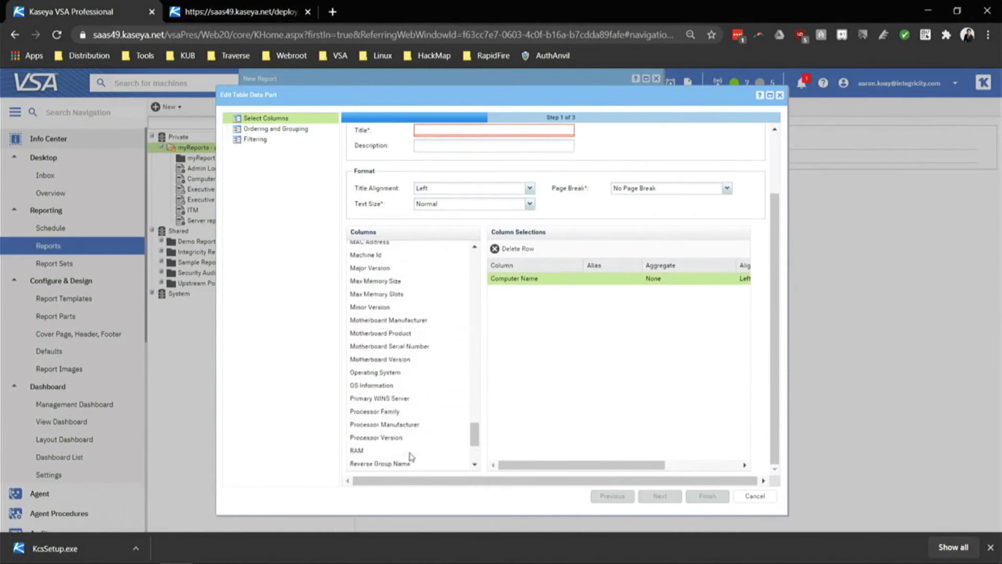
{"action": "scroll", "coordinate": [412, 457], "scroll_direction": "up", "scroll_amount": 5}
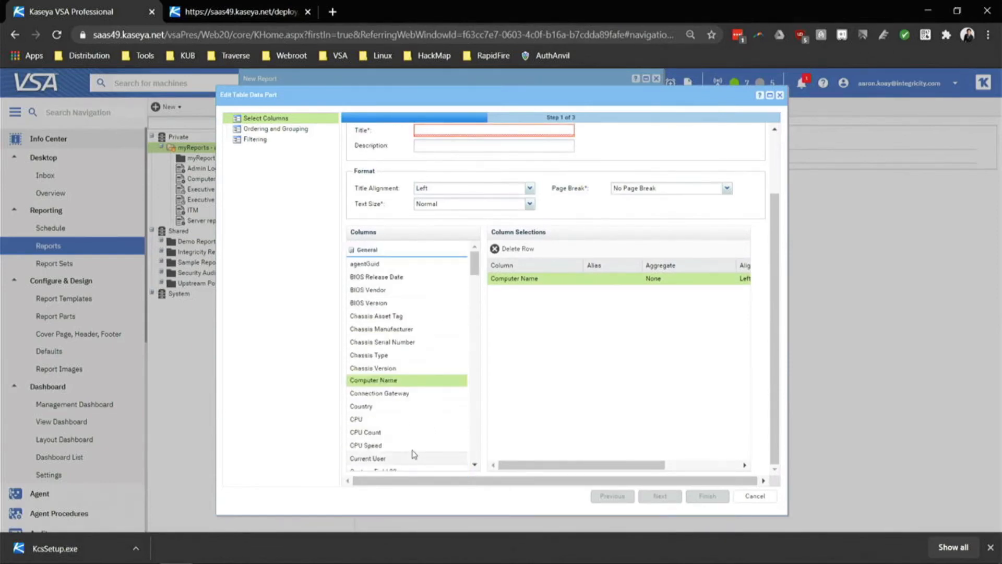
{"action": "scroll", "coordinate": [425, 369], "scroll_direction": "down", "scroll_amount": 3}
Add Custom Field 09, Custom Field 06 and CPU columns to the table.
{"action": "left_click_drag", "start_coordinate": [400, 277], "coordinate": [569, 336]}
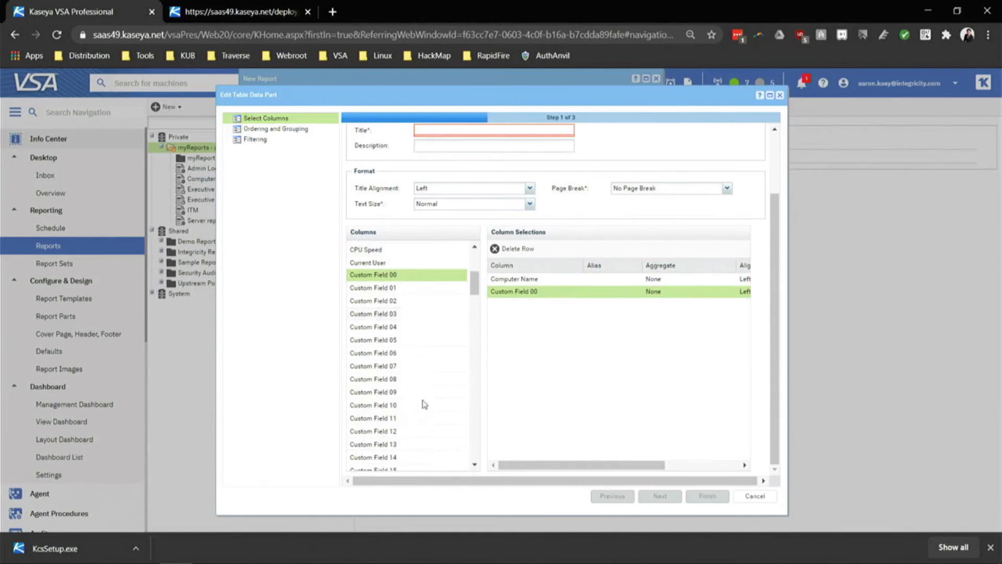
{"action": "scroll", "coordinate": [428, 407], "scroll_direction": "down", "scroll_amount": 2}
{"action": "left_click_drag", "start_coordinate": [411, 325], "coordinate": [599, 352]}
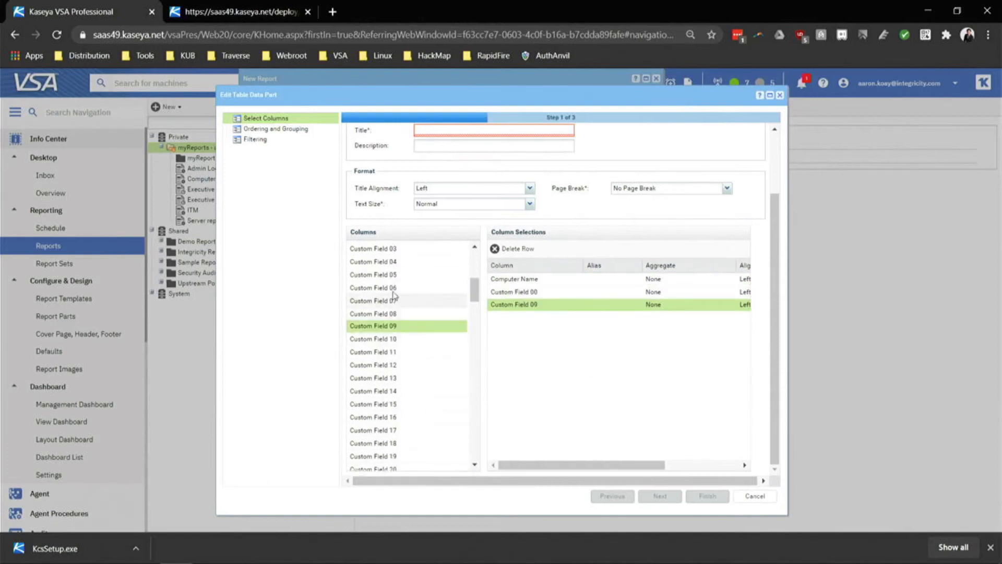
{"action": "left_click_drag", "start_coordinate": [385, 287], "coordinate": [573, 338]}
{"action": "left_click_drag", "start_coordinate": [397, 302], "coordinate": [599, 358]}
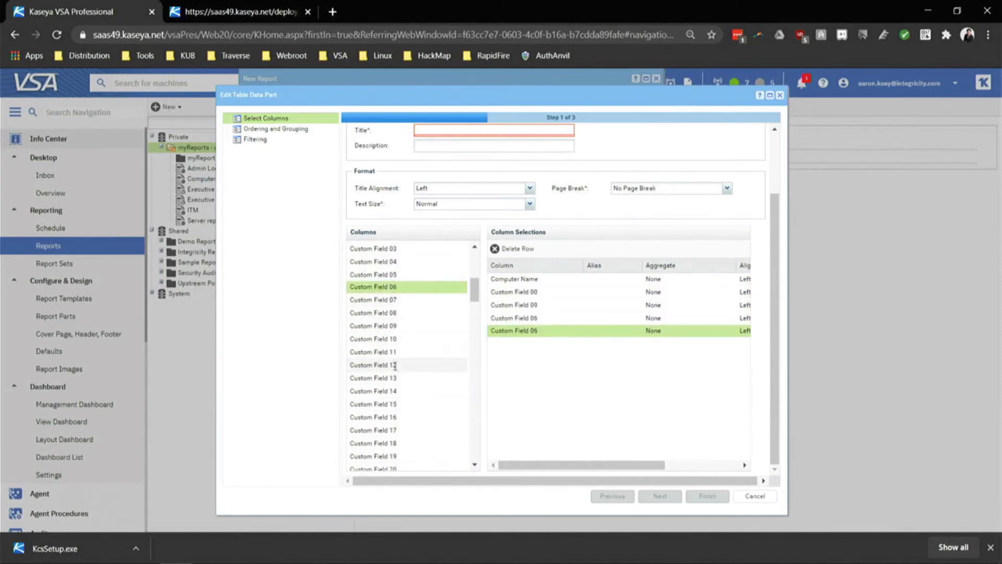
{"action": "scroll", "coordinate": [402, 363], "scroll_direction": "up", "scroll_amount": 10}
{"action": "left_click_drag", "start_coordinate": [396, 367], "coordinate": [399, 368]}
{"action": "left_click_drag", "start_coordinate": [386, 422], "coordinate": [521, 290]}
{"action": "scroll", "coordinate": [522, 355], "scroll_direction": "up", "scroll_amount": 2}
Title the table part 'MSummary' and step through ordering and filtering to finish.
{"action": "left_click", "coordinate": [421, 207]}
{"action": "type", "text": "MS"}
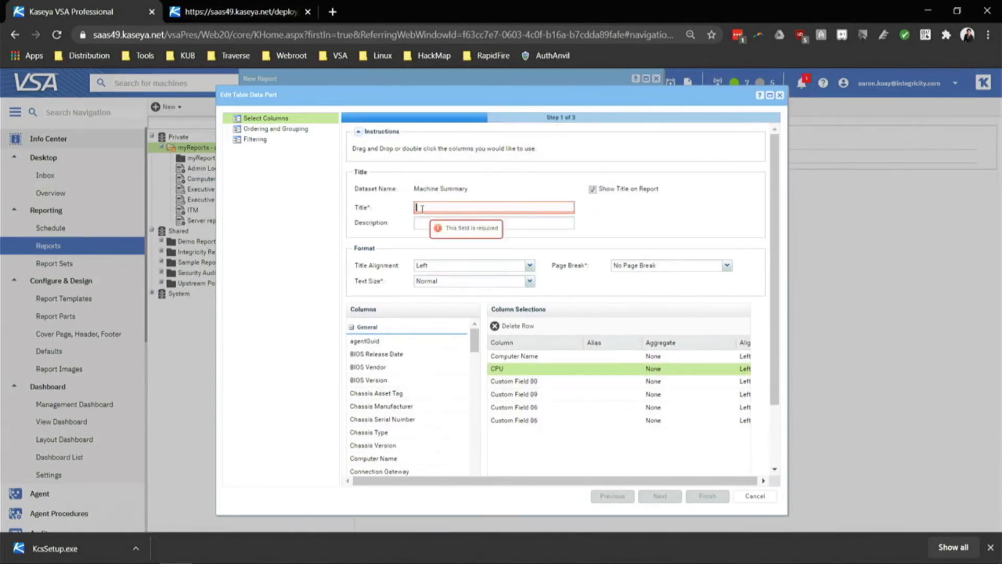
{"action": "key", "text": "Caps_Lock"}
{"action": "type", "text": "ummary"}
{"action": "left_click", "coordinate": [658, 496]}
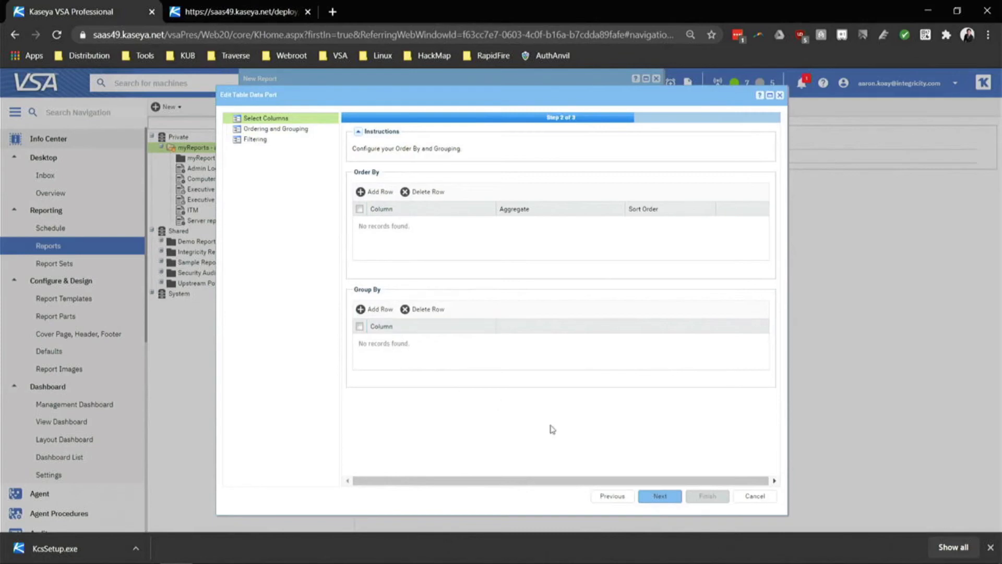
{"action": "left_click", "coordinate": [648, 500]}
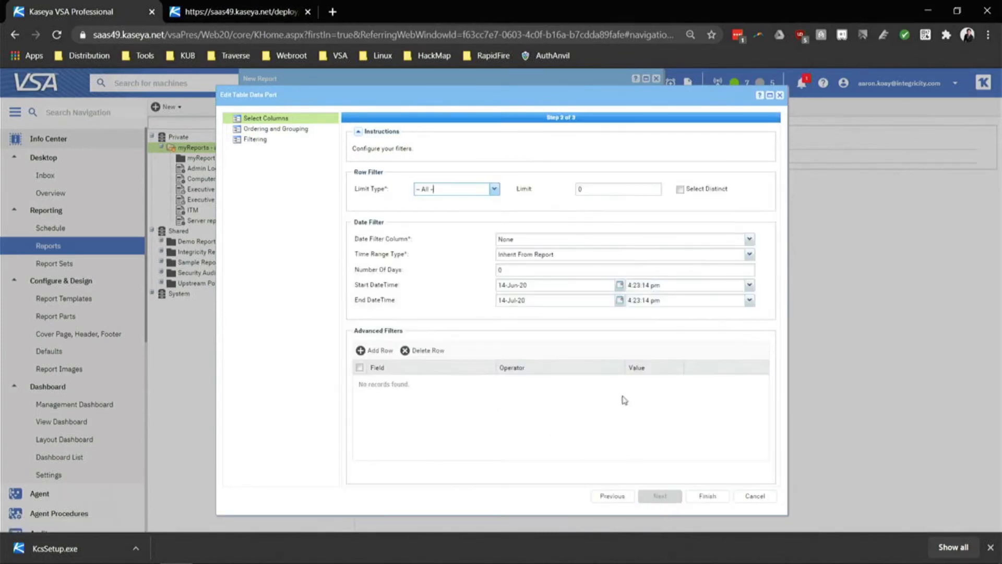
{"action": "left_click", "coordinate": [694, 495]}
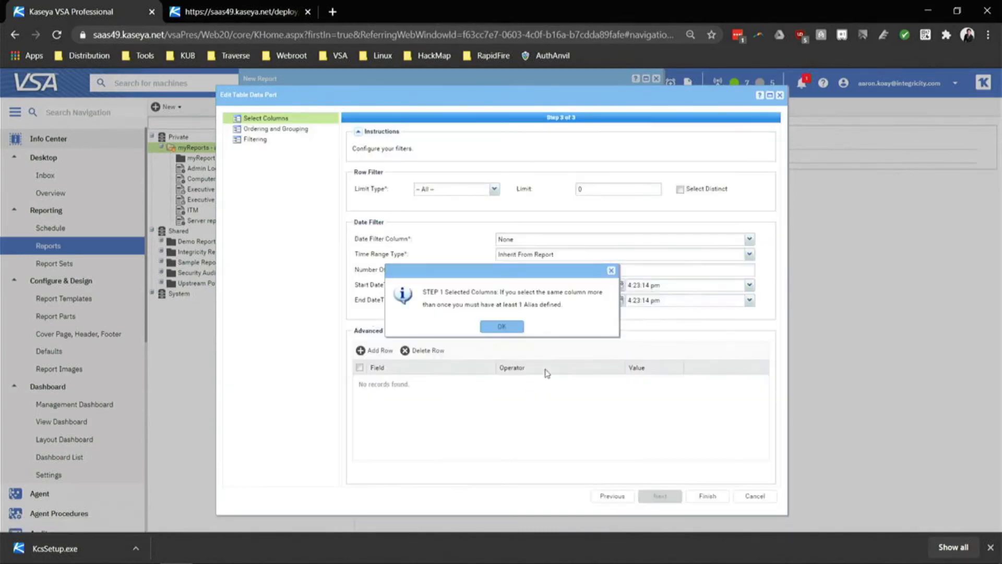
Remove the duplicate Custom Field 06 column and finish the table part.
{"action": "left_click", "coordinate": [514, 327]}
{"action": "left_click", "coordinate": [701, 497]}
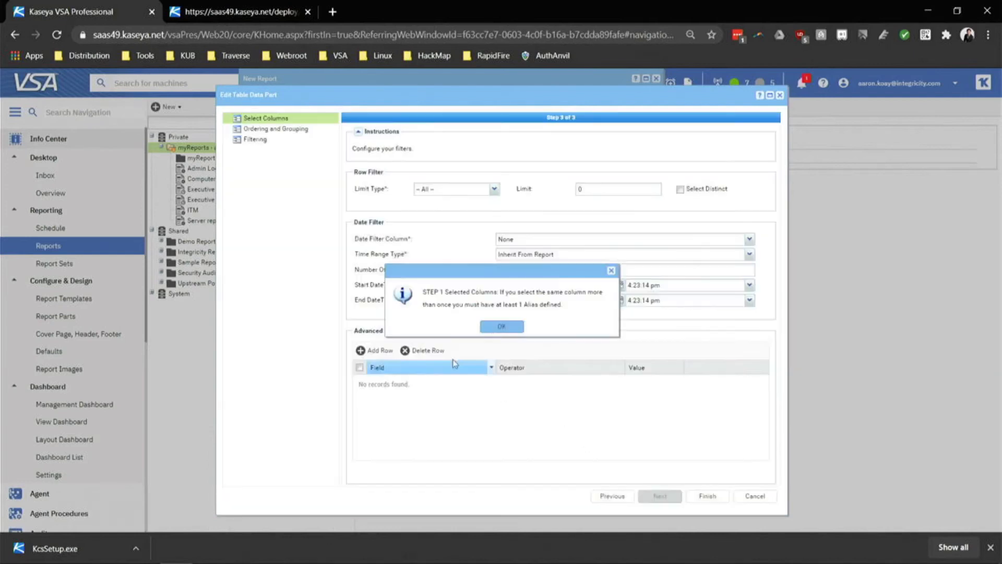
{"action": "left_click", "coordinate": [513, 327]}
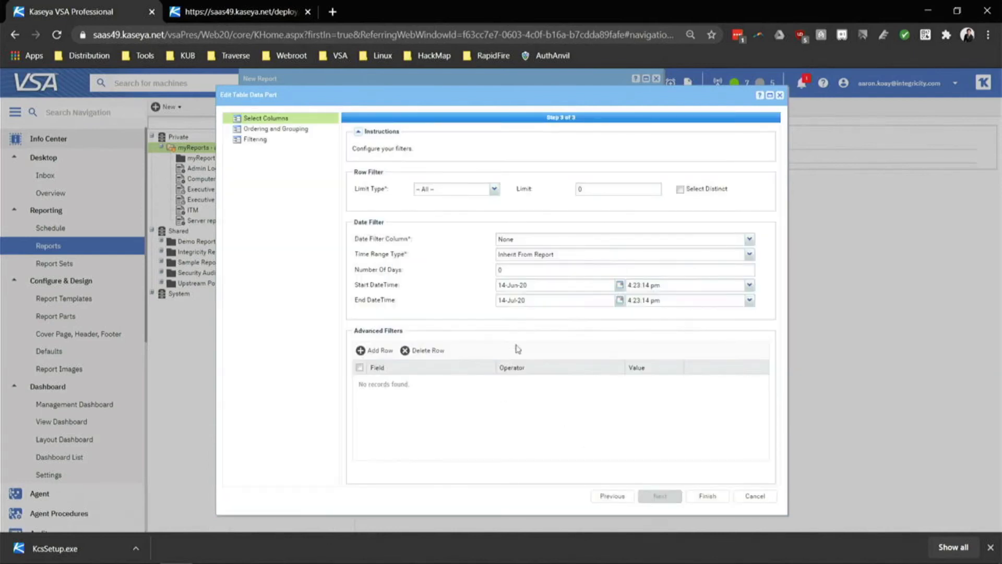
{"action": "left_click", "coordinate": [619, 496]}
{"action": "left_click", "coordinate": [618, 496]}
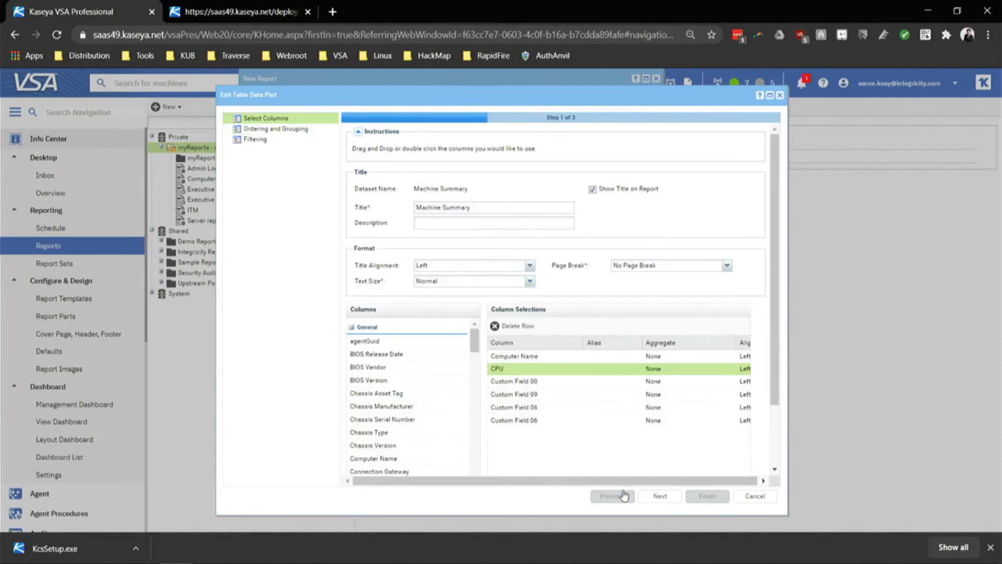
{"action": "left_click", "coordinate": [552, 380]}
{"action": "left_click", "coordinate": [555, 408]}
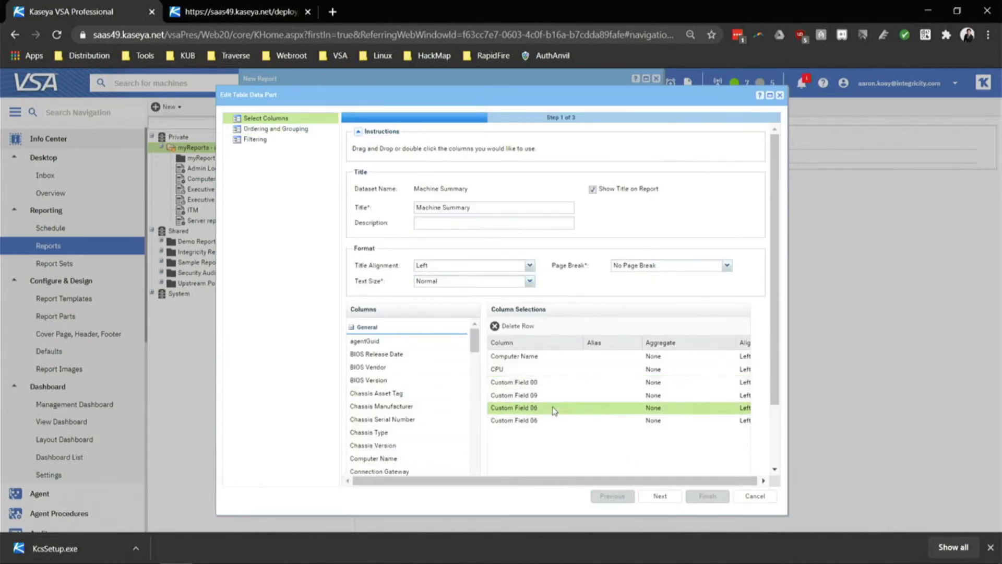
{"action": "left_click", "coordinate": [514, 326]}
{"action": "left_click", "coordinate": [660, 495]}
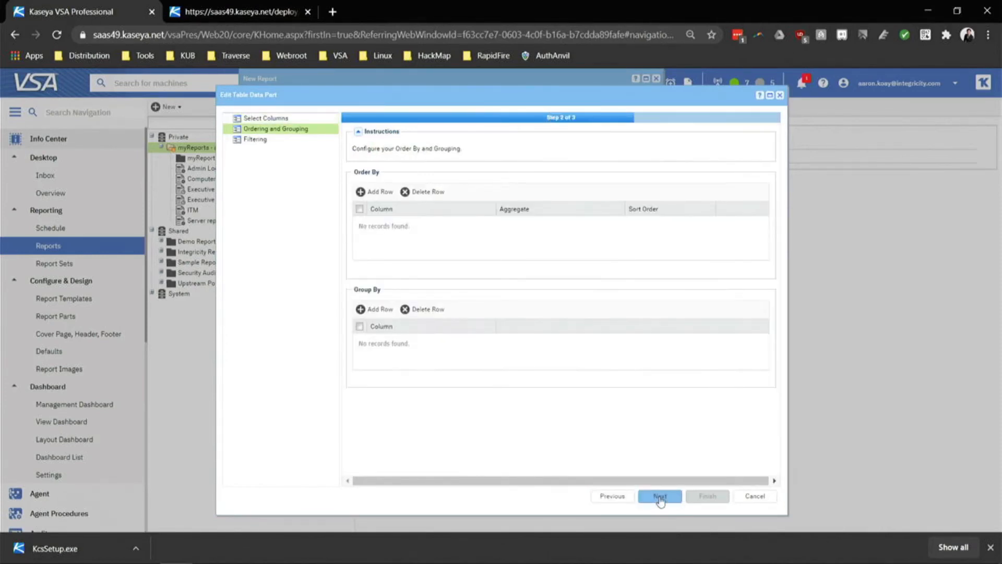
{"action": "left_click", "coordinate": [660, 496]}
{"action": "left_click", "coordinate": [723, 500]}
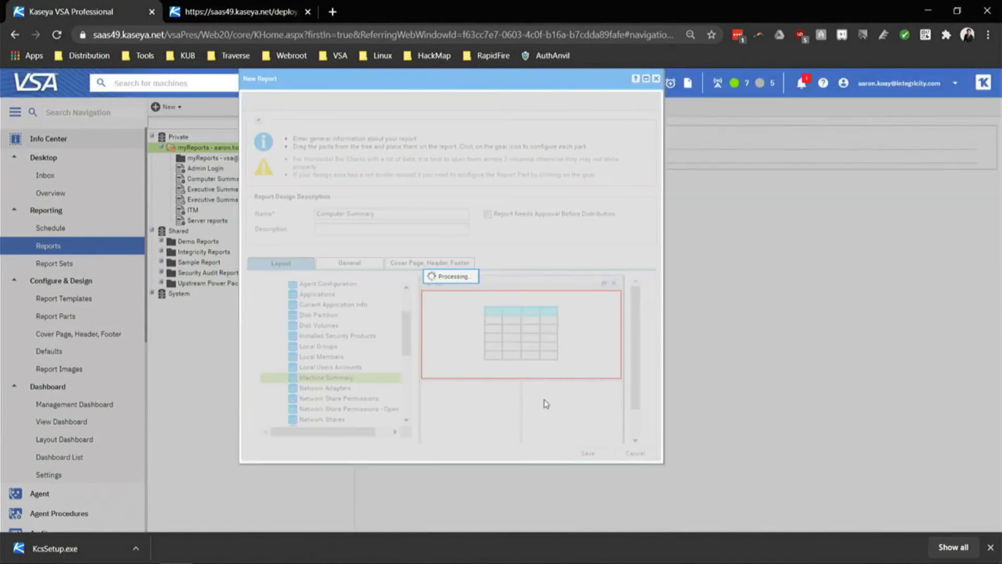
Save the report as 'Computer Summary New' after the duplicate-name warning.
{"action": "left_click", "coordinate": [587, 454]}
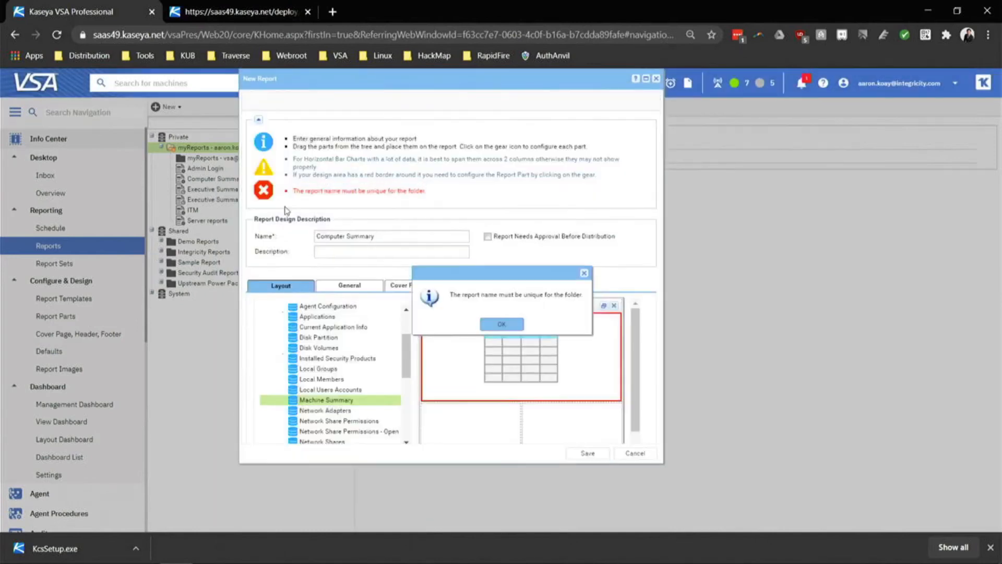
{"action": "left_click", "coordinate": [502, 325]}
{"action": "left_click", "coordinate": [422, 236]}
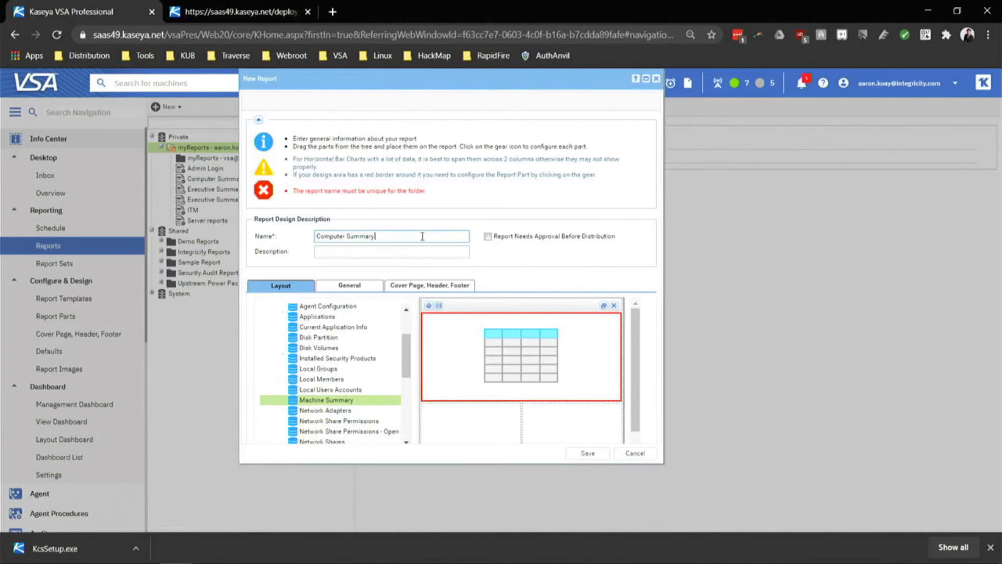
{"action": "key", "text": "Caps_Lock"}
{"action": "type", "text": "New"}
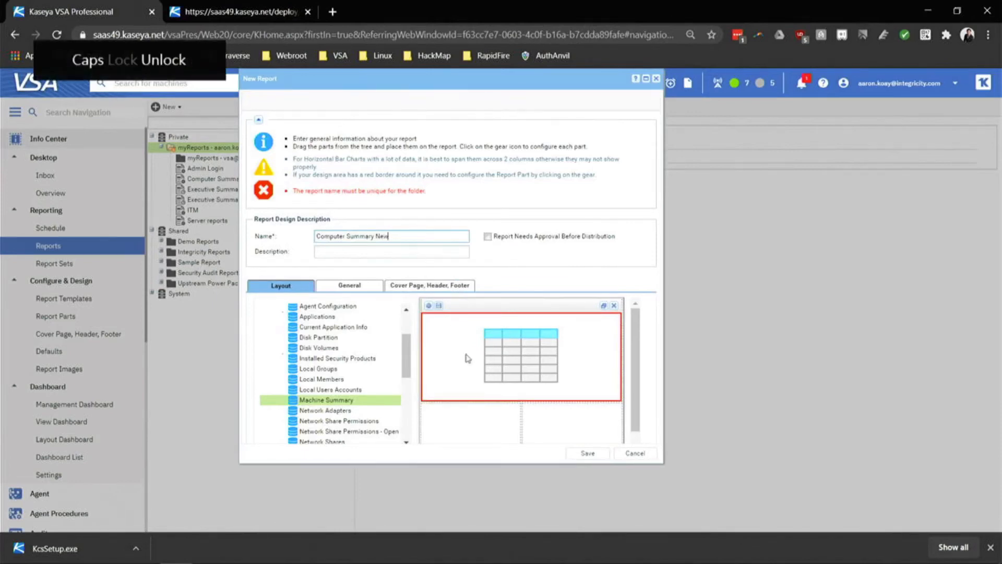
{"action": "left_click", "coordinate": [588, 454]}
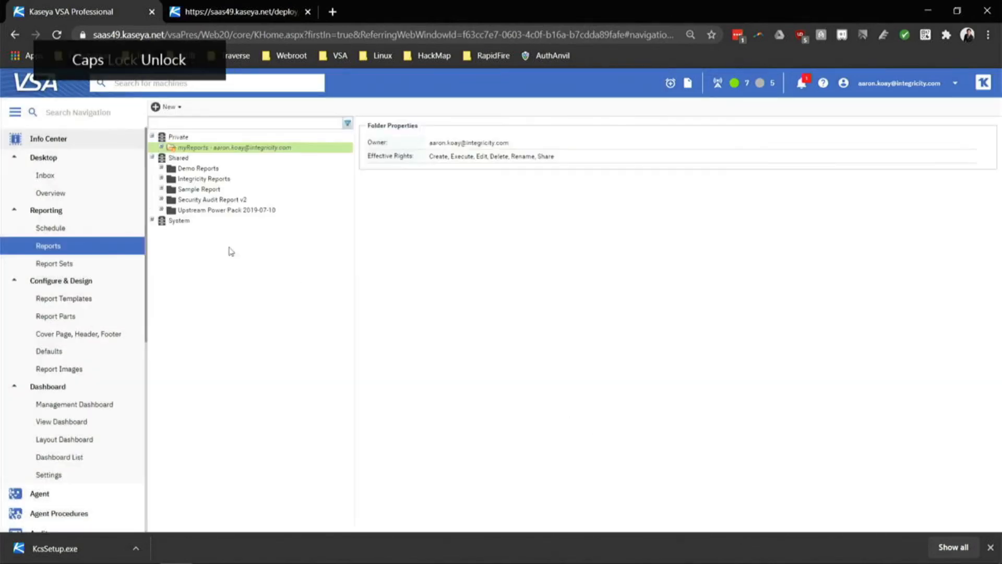
Run the Computer Summary New report filtered to the raven organization.
{"action": "left_click", "coordinate": [267, 189]}
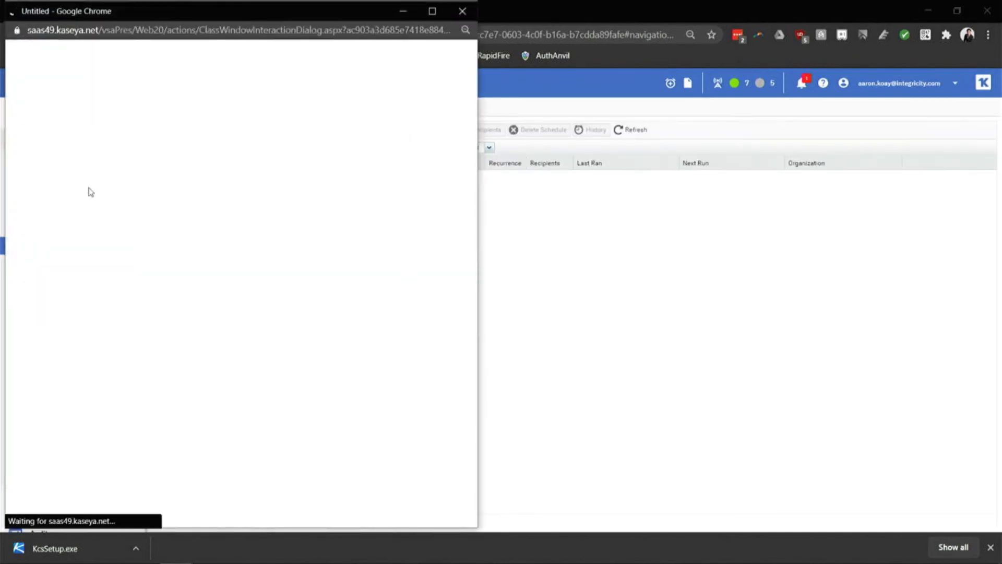
{"action": "left_click_drag", "start_coordinate": [197, 11], "coordinate": [584, 23]}
{"action": "left_click", "coordinate": [837, 138]}
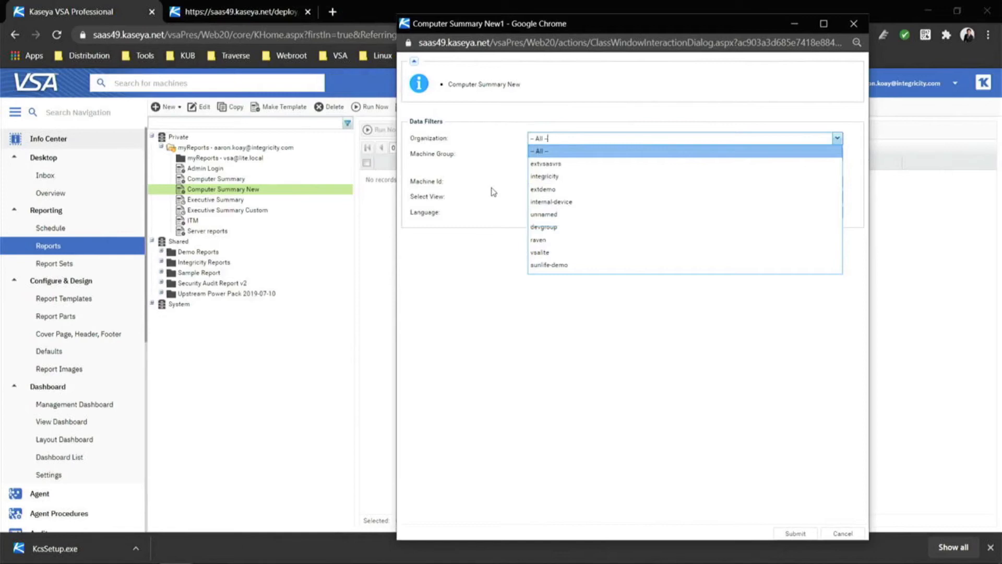
{"action": "left_click", "coordinate": [571, 241]}
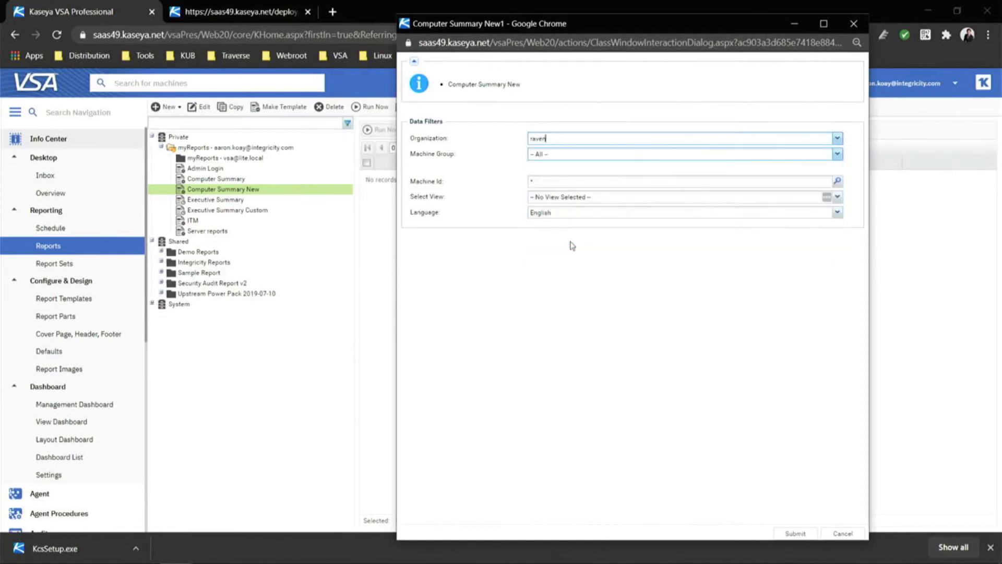
{"action": "left_click", "coordinate": [795, 537]}
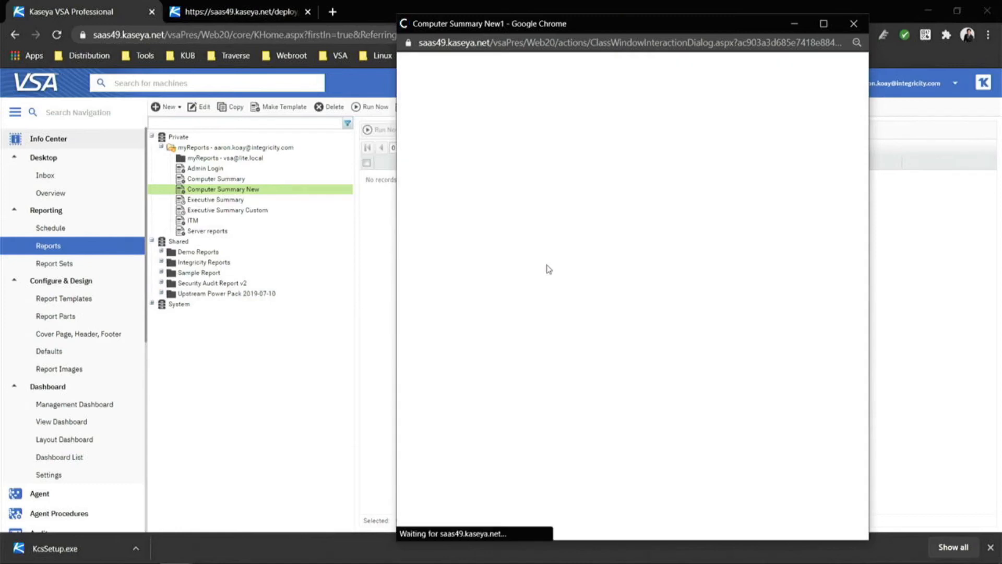
Review Yoda's CPU row and the column headings in the report, then close it.
{"action": "scroll", "coordinate": [613, 290], "scroll_direction": "down", "scroll_amount": 5}
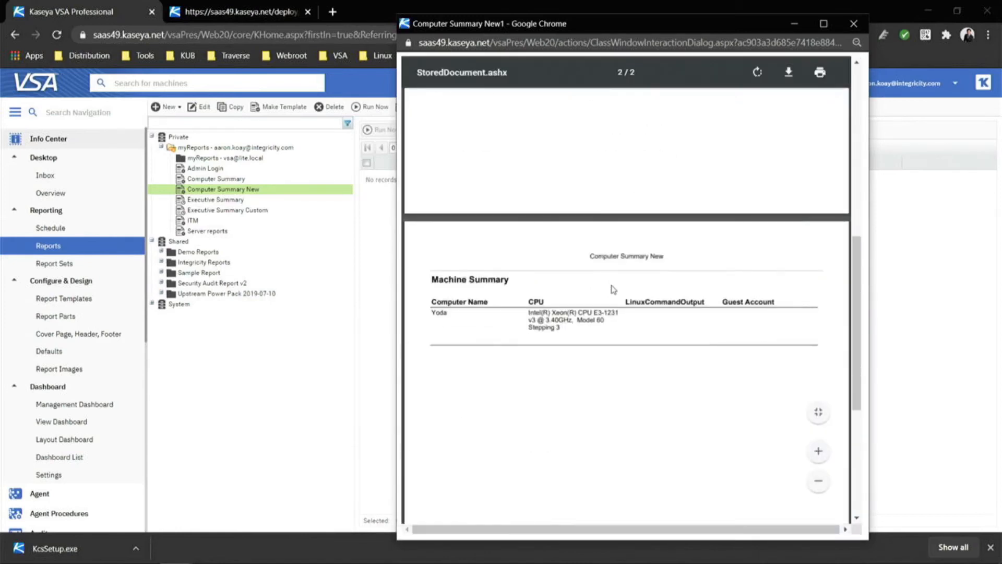
{"action": "left_click_drag", "start_coordinate": [592, 312], "coordinate": [559, 327]}
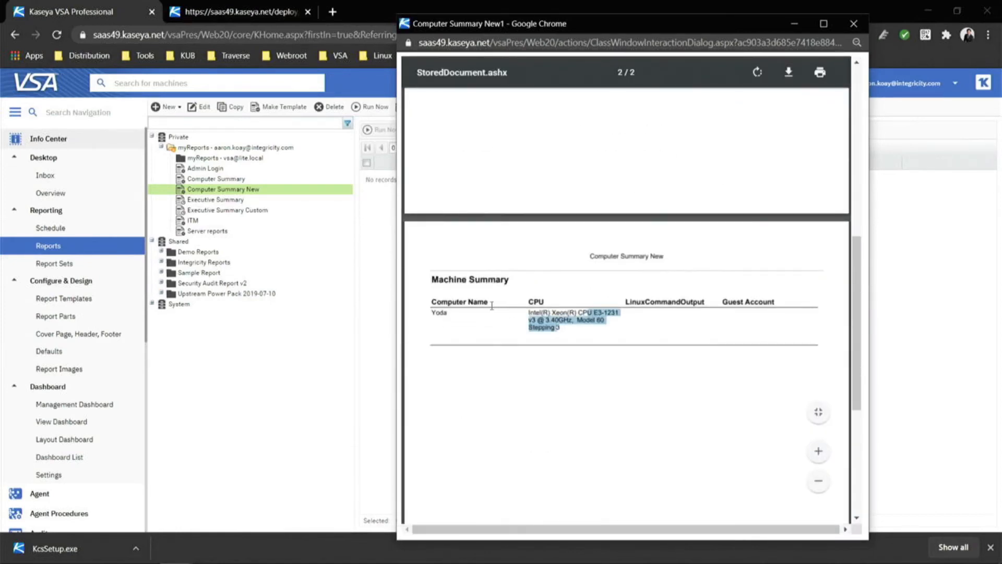
{"action": "left_click_drag", "start_coordinate": [447, 302], "coordinate": [537, 312]}
{"action": "left_click", "coordinate": [537, 312]}
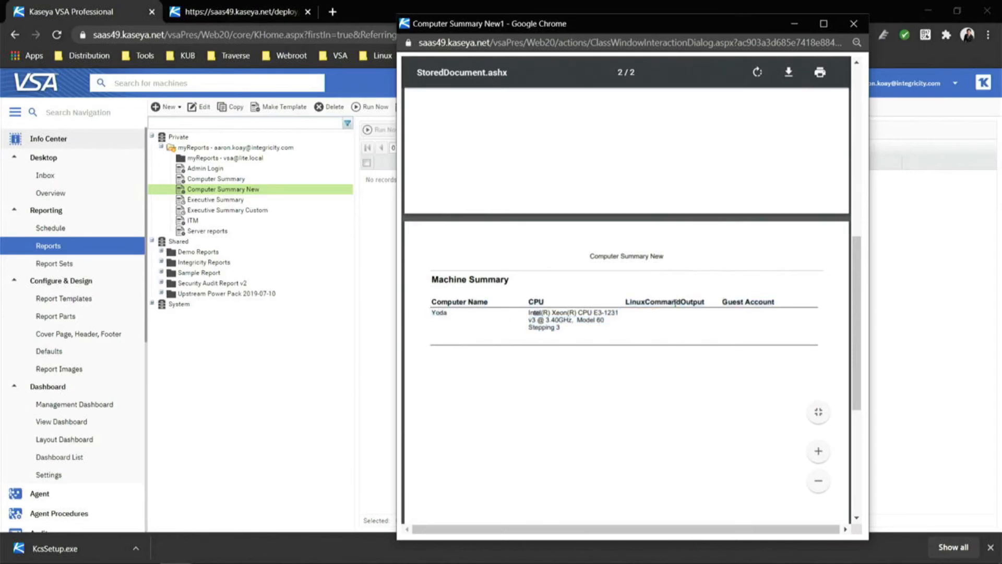
{"action": "left_click_drag", "start_coordinate": [626, 302], "coordinate": [677, 302]}
{"action": "scroll", "coordinate": [676, 301], "scroll_direction": "down", "scroll_amount": 6}
{"action": "scroll", "coordinate": [760, 127], "scroll_direction": "up", "scroll_amount": 10}
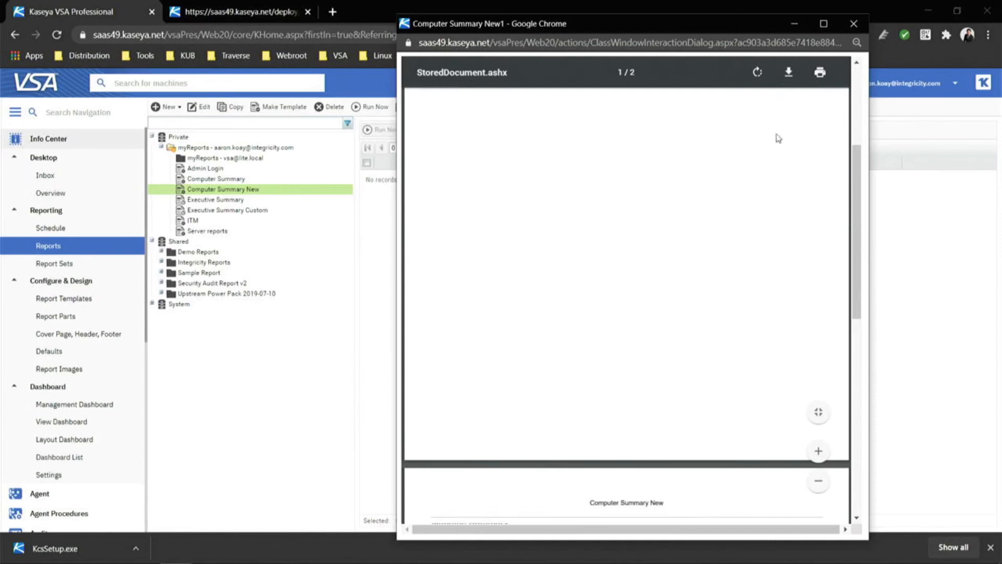
{"action": "scroll", "coordinate": [778, 138], "scroll_direction": "up", "scroll_amount": 5}
{"action": "left_click", "coordinate": [852, 24]}
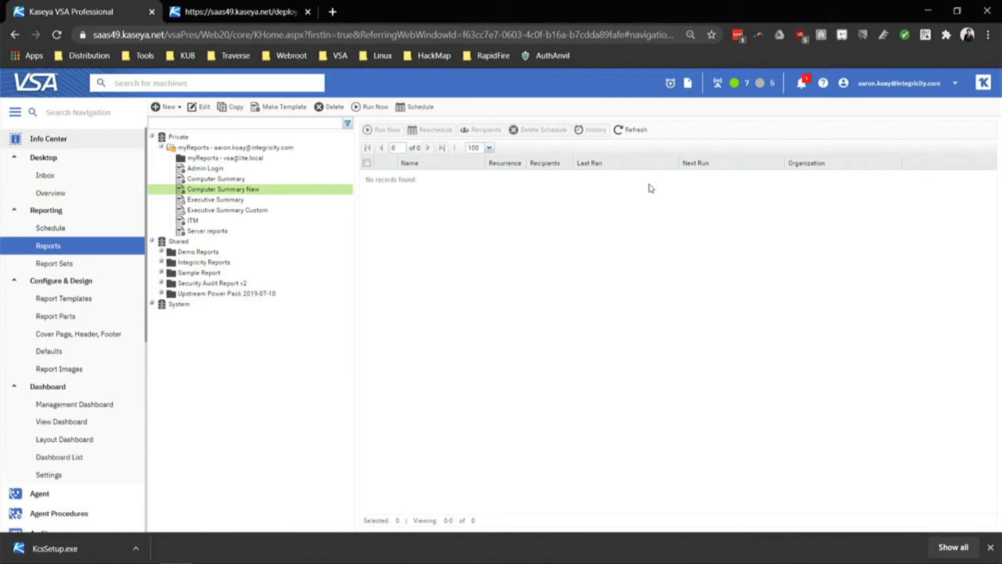
{"action": "left_click", "coordinate": [421, 109]}
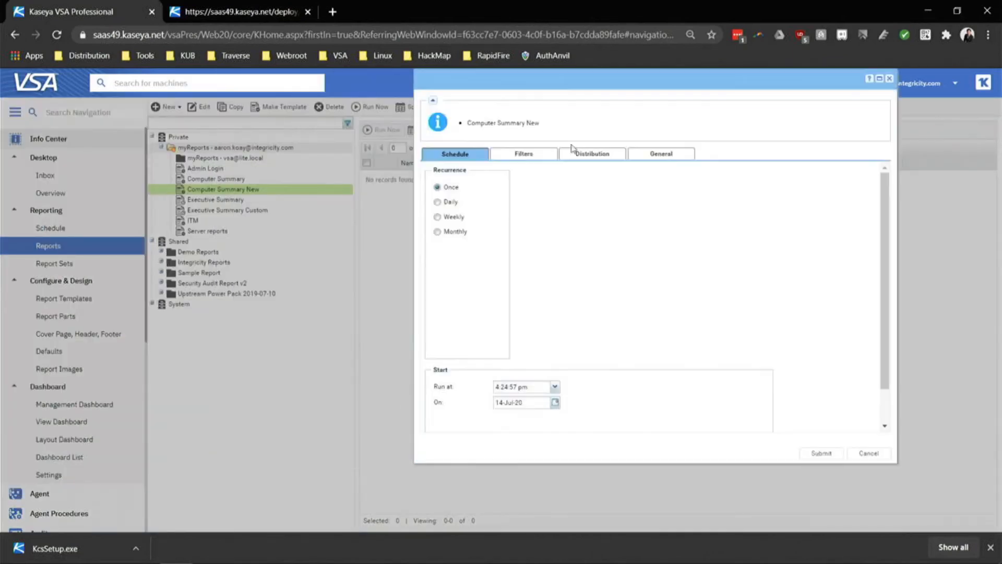
{"action": "left_click", "coordinate": [438, 233]}
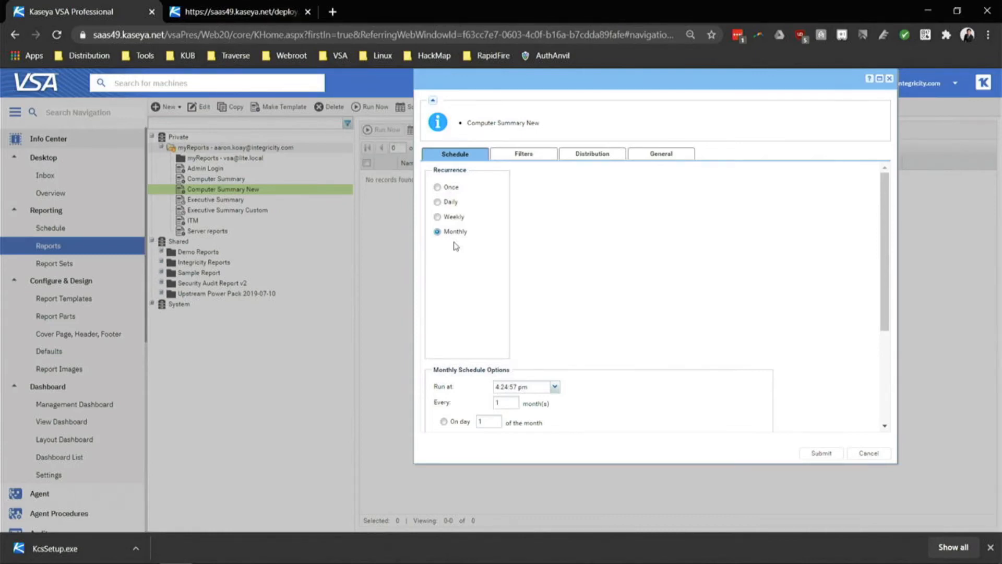
{"action": "left_click", "coordinate": [569, 154]}
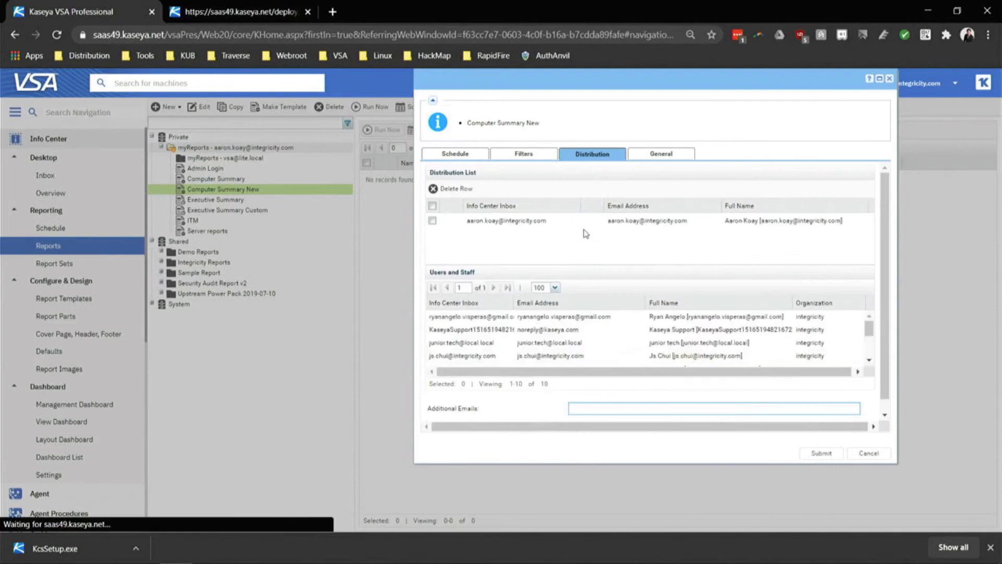
{"action": "scroll", "coordinate": [528, 336], "scroll_direction": "down", "scroll_amount": 3}
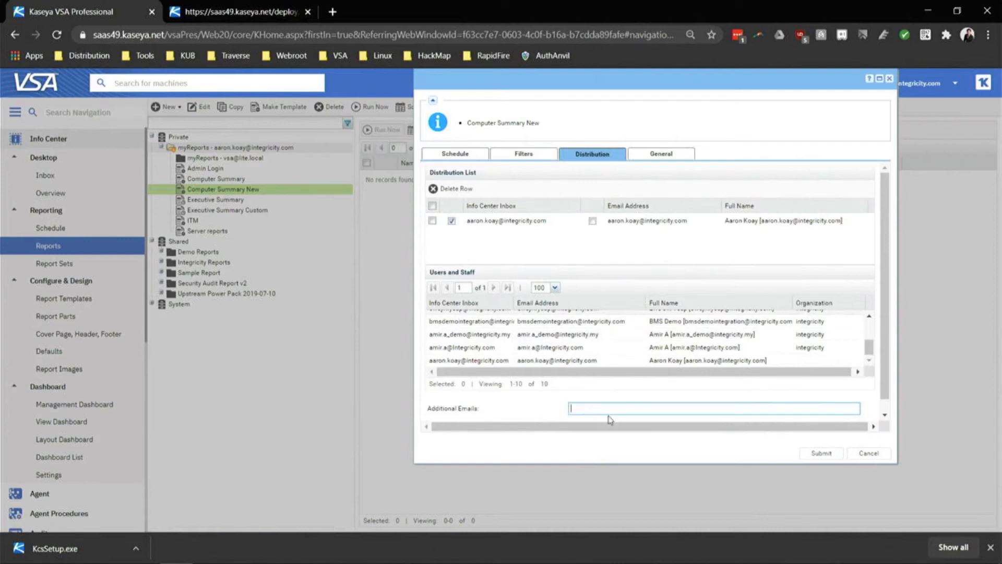
{"action": "left_click", "coordinate": [884, 455]}
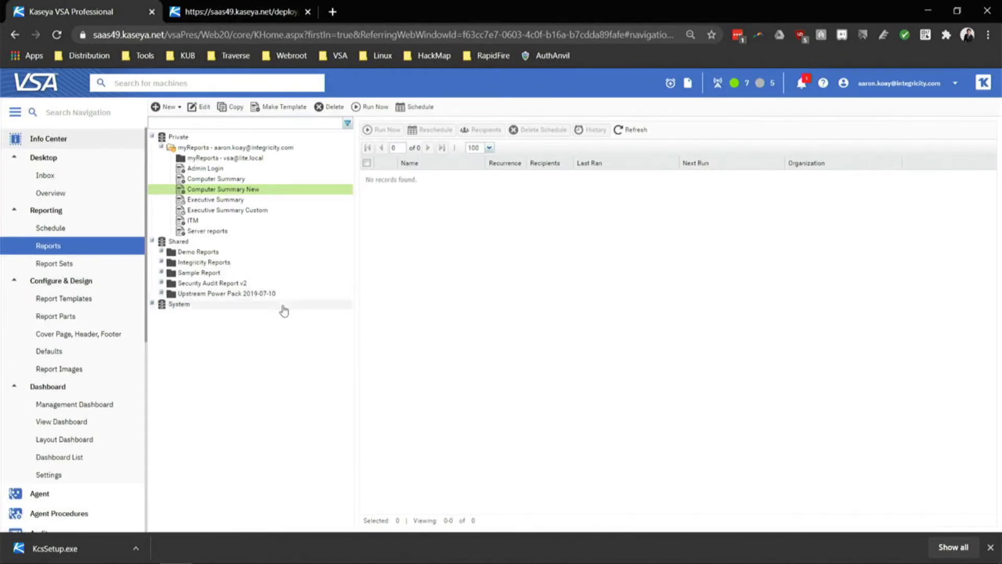
Open Agent Procedures and select the shared sample Reboot procedure.
{"action": "left_click", "coordinate": [74, 140]}
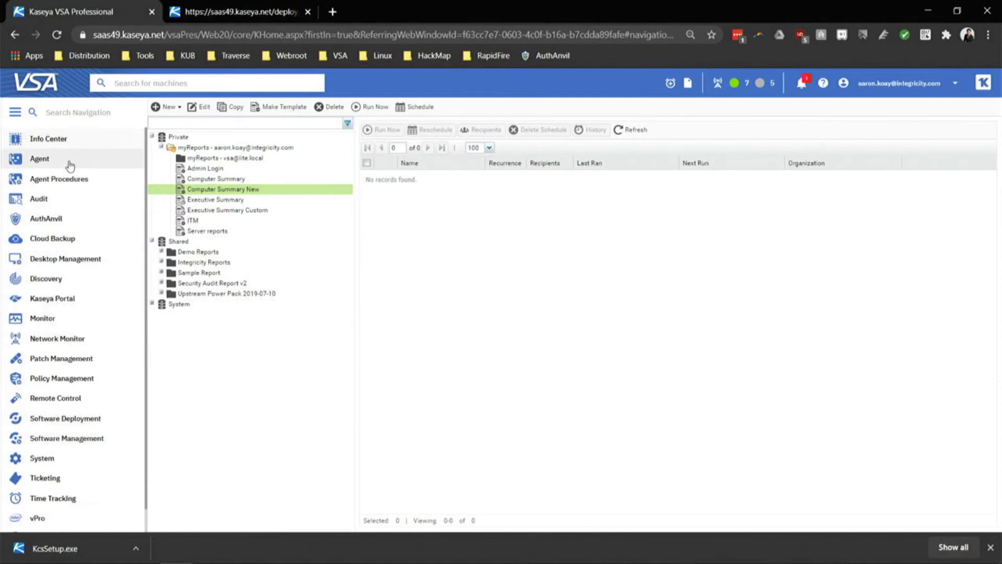
{"action": "left_click", "coordinate": [70, 180]}
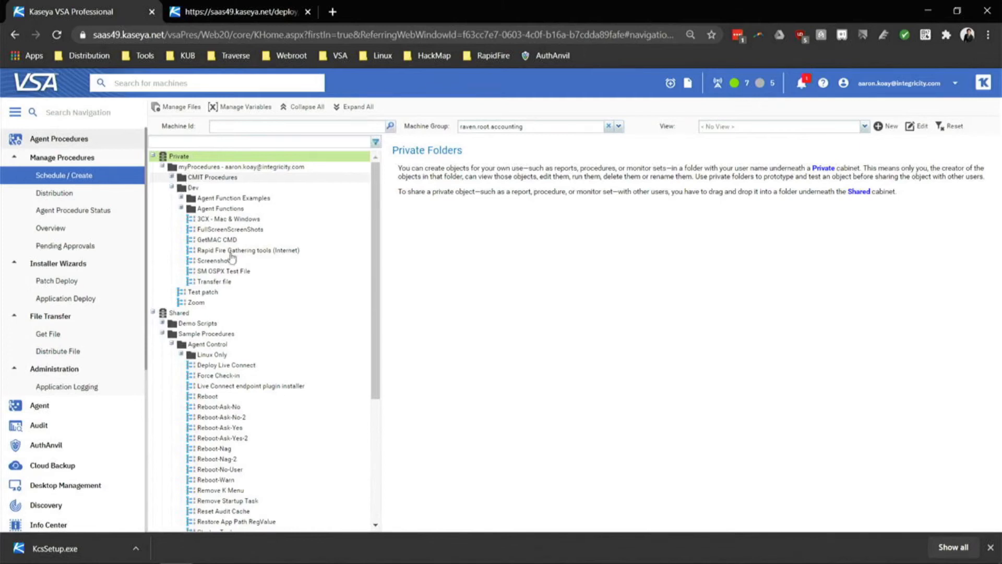
{"action": "left_click", "coordinate": [216, 397]}
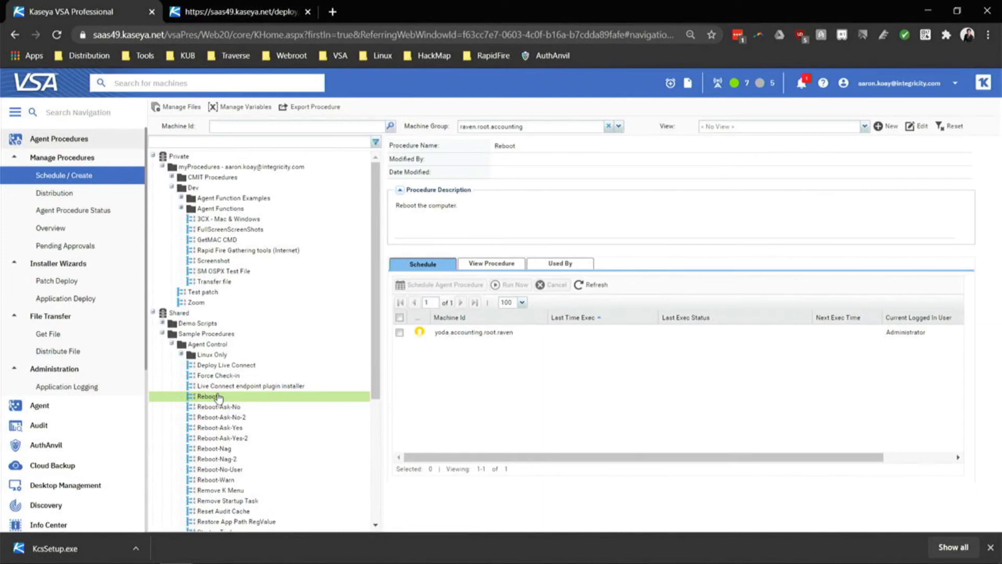
Schedule Reboot once for yoda.accounting.root.raven on 31-Jul-20 at 4:26:48 am.
{"action": "left_click", "coordinate": [400, 317]}
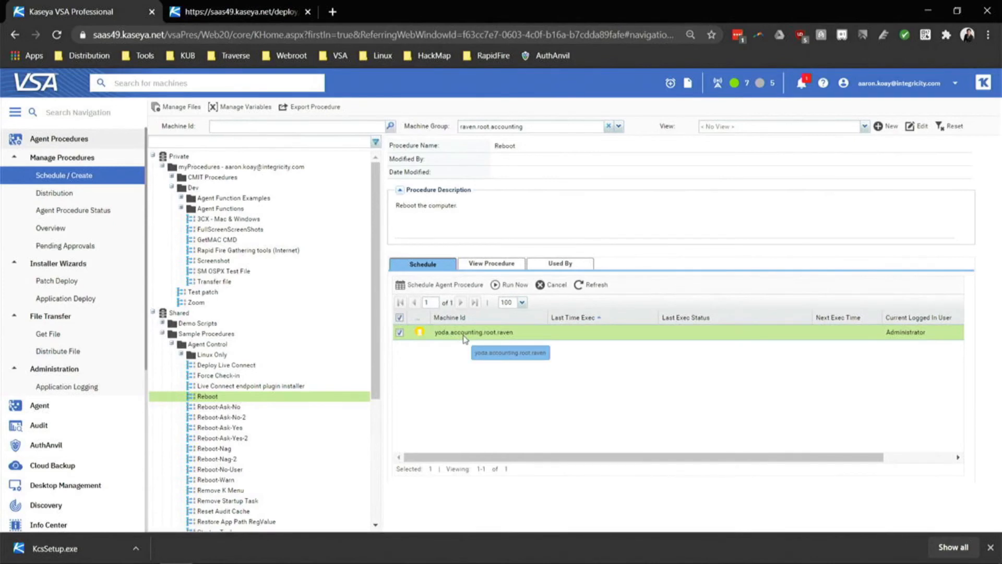
{"action": "left_click", "coordinate": [442, 286]}
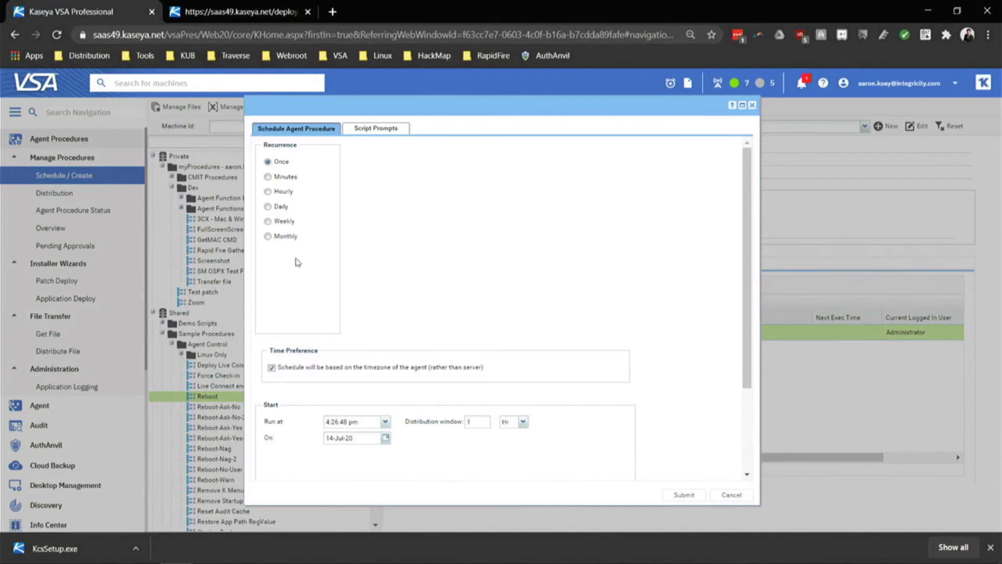
{"action": "left_click", "coordinate": [386, 440]}
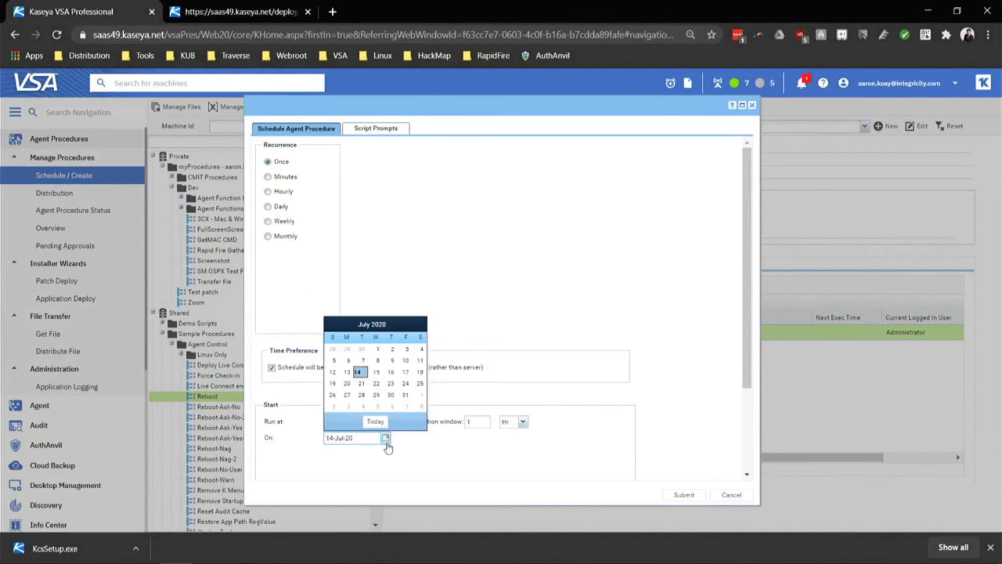
{"action": "left_click", "coordinate": [515, 367]}
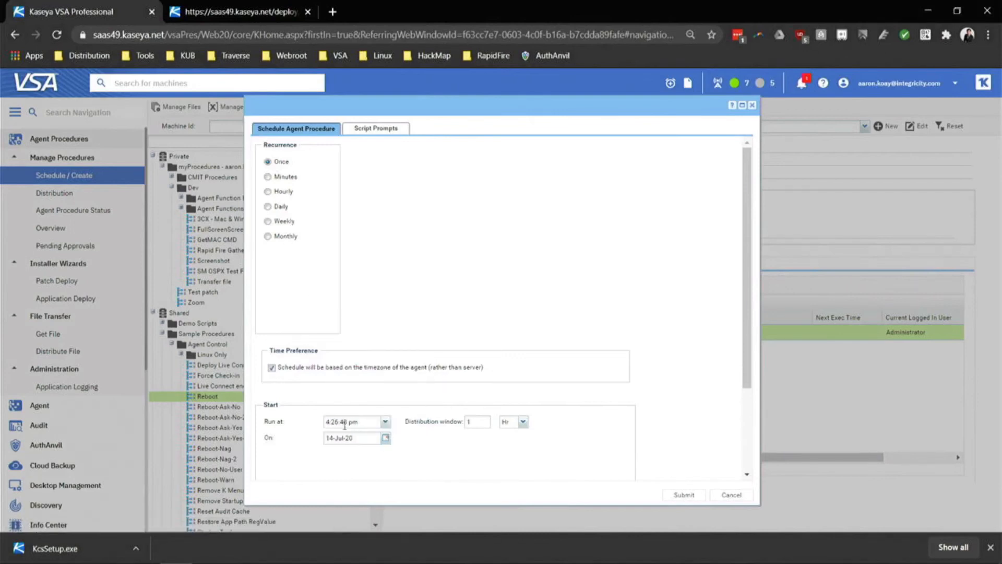
{"action": "left_click", "coordinate": [386, 439]}
{"action": "left_click", "coordinate": [402, 399]}
{"action": "double_click", "coordinate": [354, 422]}
{"action": "type", "text": "am"}
{"action": "scroll", "coordinate": [568, 377], "scroll_direction": "down", "scroll_amount": 3}
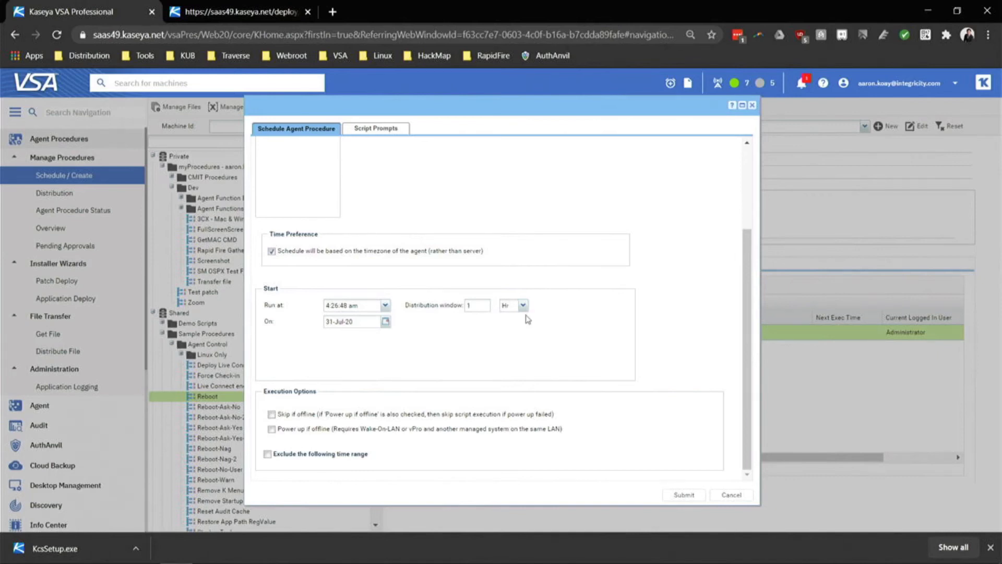
Set the distribution window unit to Min, then cancel the Reboot schedule without saving.
{"action": "left_click", "coordinate": [523, 305]}
{"action": "left_click", "coordinate": [517, 326]}
{"action": "left_click", "coordinate": [730, 494]}
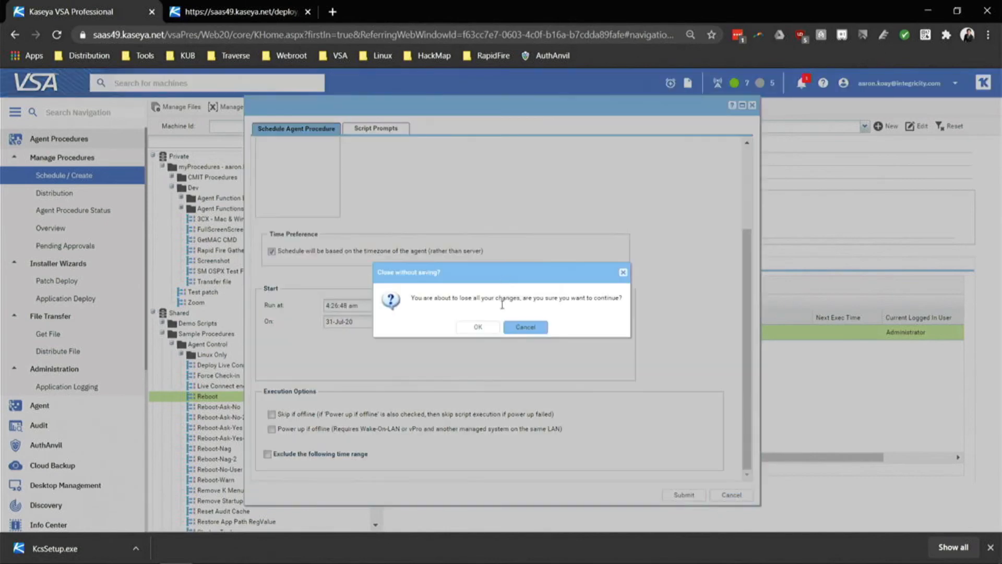
{"action": "left_click", "coordinate": [478, 326]}
{"action": "scroll", "coordinate": [320, 329], "scroll_direction": "down", "scroll_amount": 4}
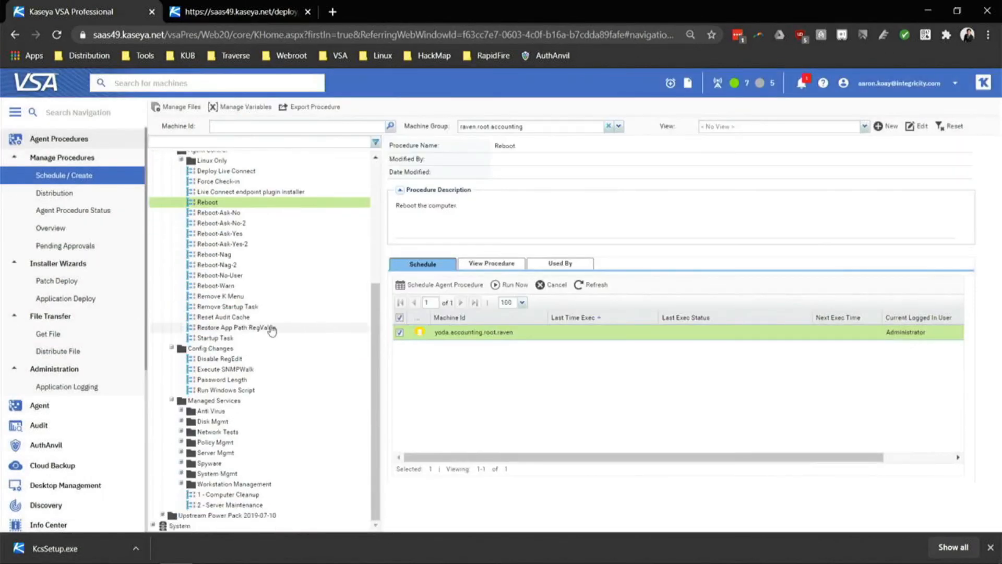
{"action": "scroll", "coordinate": [272, 330], "scroll_direction": "up", "scroll_amount": 5}
Load the Automation Exchange in the second tab, browse its listings, and return to VSA.
{"action": "left_click", "coordinate": [240, 11]}
{"action": "left_click", "coordinate": [248, 37]}
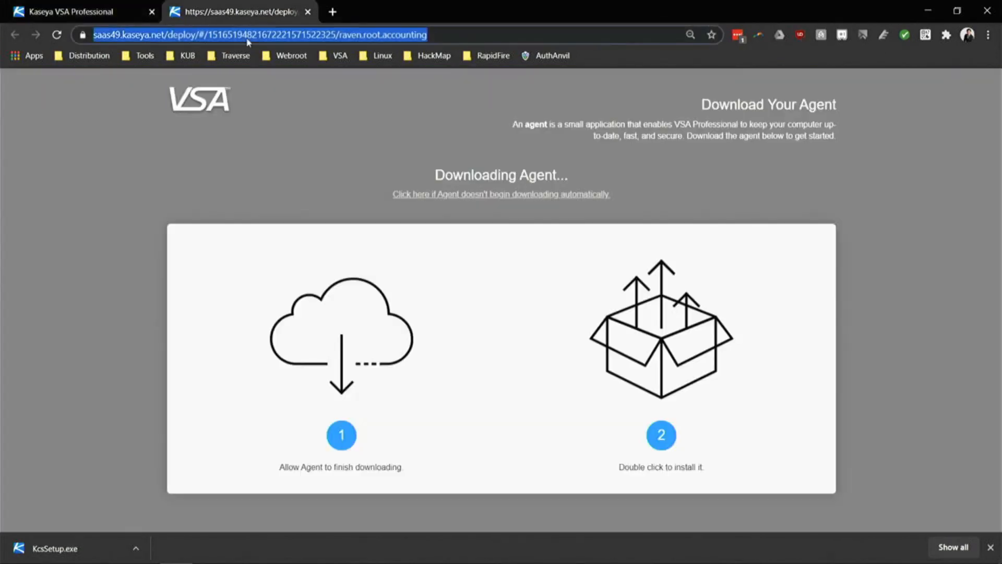
{"action": "type", "text": "aut"}
{"action": "key", "text": "Return"}
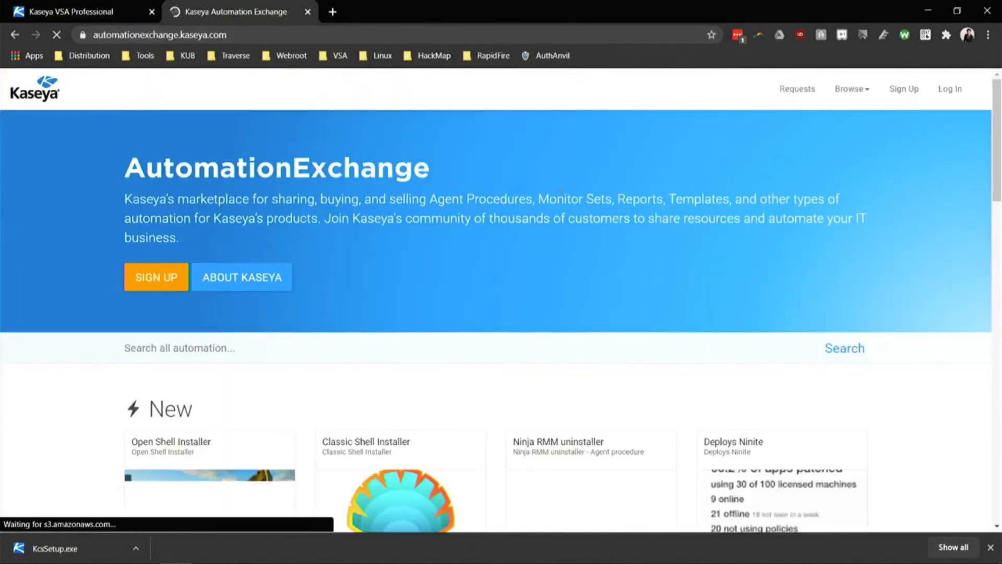
{"action": "scroll", "coordinate": [609, 359], "scroll_direction": "down", "scroll_amount": 5}
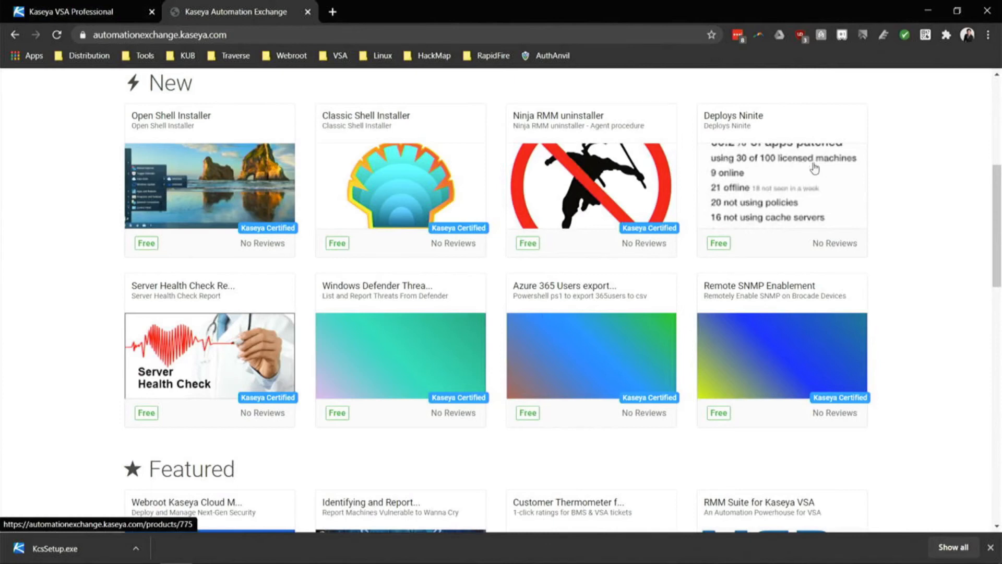
{"action": "scroll", "coordinate": [182, 384], "scroll_direction": "down", "scroll_amount": 5}
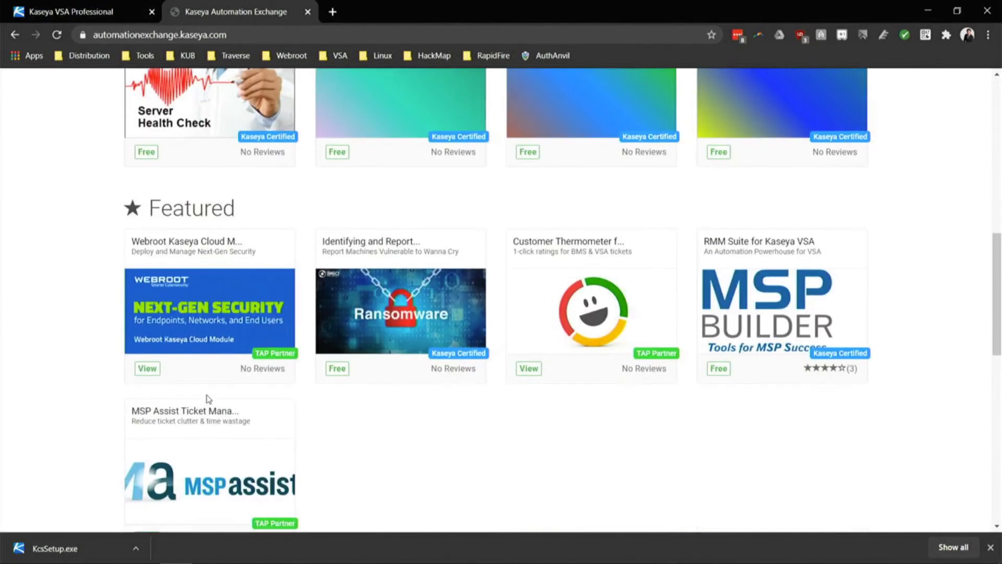
{"action": "scroll", "coordinate": [512, 400], "scroll_direction": "up", "scroll_amount": 11}
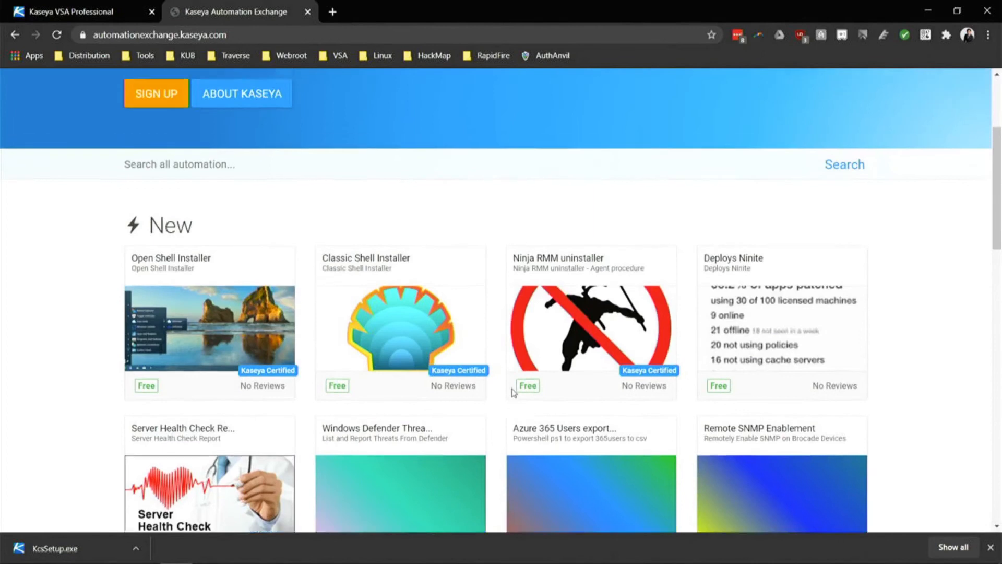
{"action": "scroll", "coordinate": [422, 400], "scroll_direction": "down", "scroll_amount": 4}
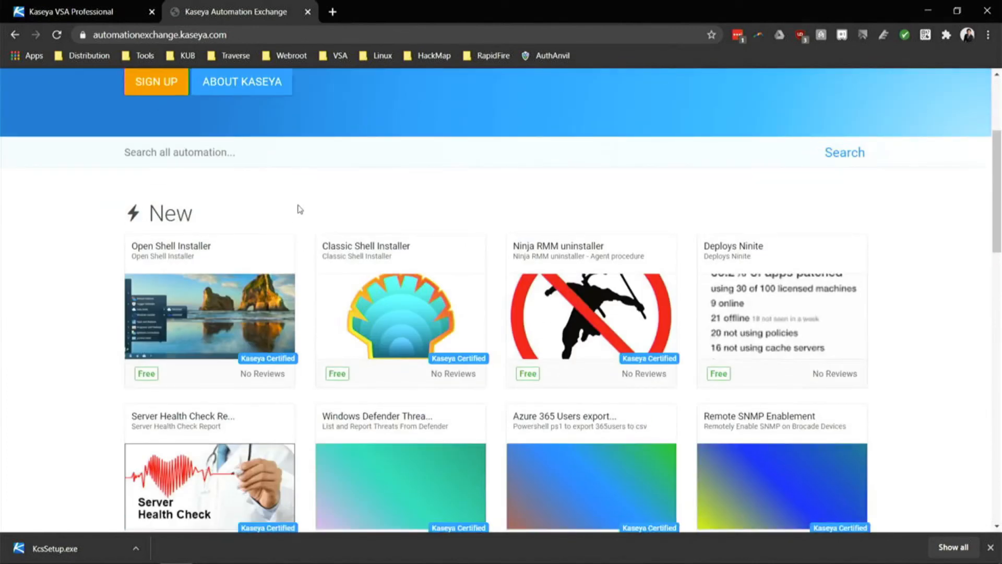
{"action": "left_click", "coordinate": [97, 8]}
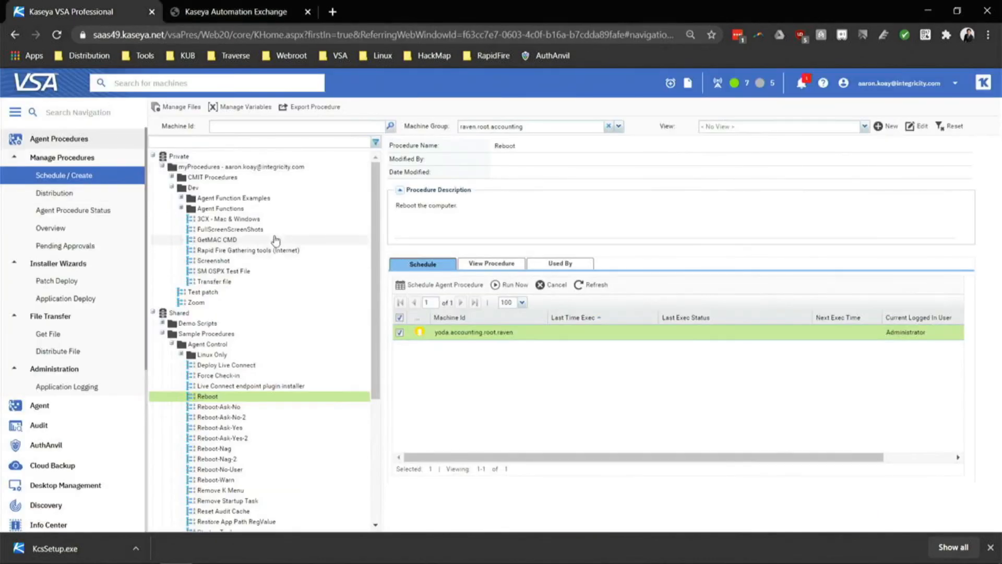
Expand Shared > Demo Scripts > 3rd Party Deployment and select '7zip, Notepad++ and VLC Run checklist'.
{"action": "scroll", "coordinate": [284, 295], "scroll_direction": "down", "scroll_amount": 4}
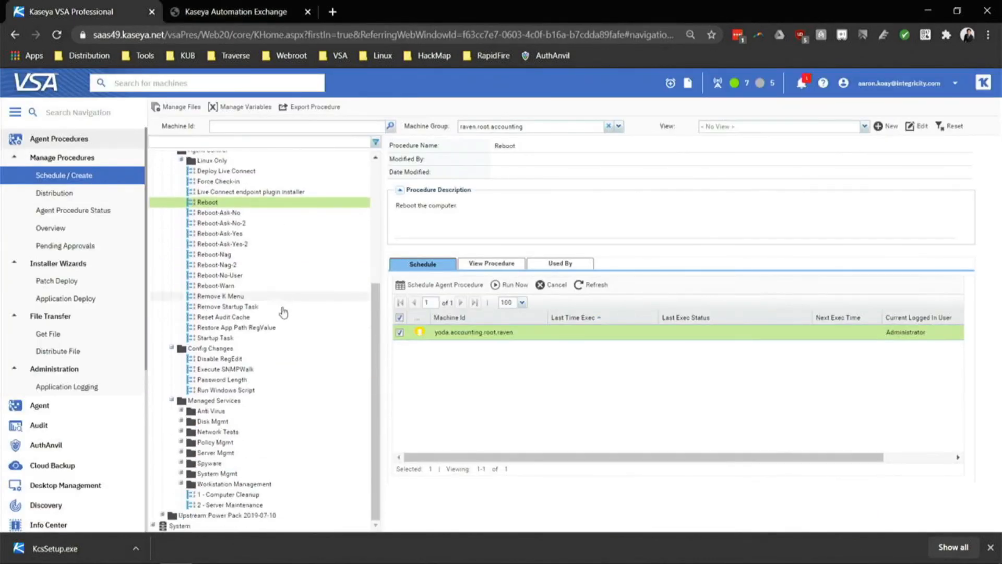
{"action": "scroll", "coordinate": [283, 308], "scroll_direction": "up", "scroll_amount": 4}
{"action": "double_click", "coordinate": [254, 327]}
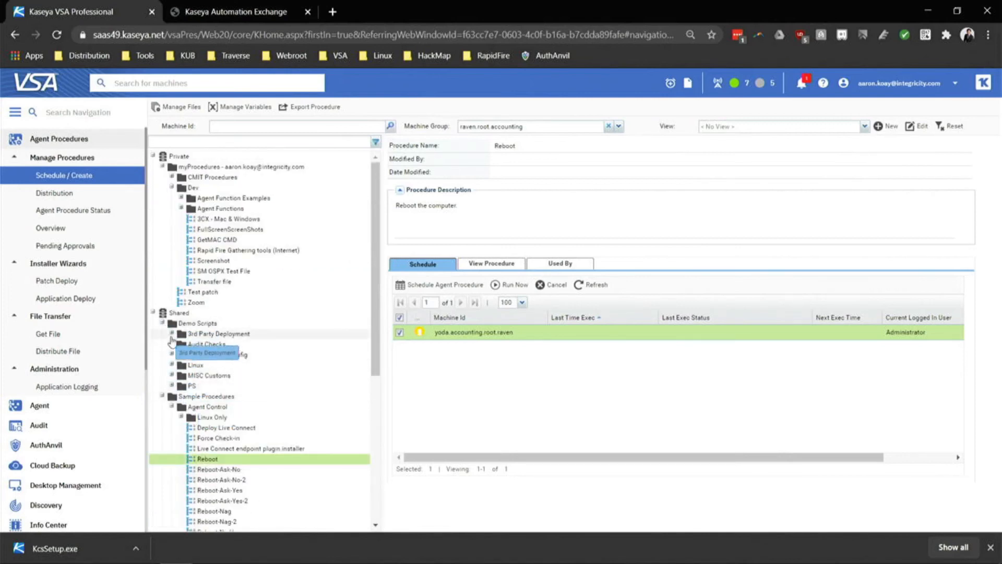
{"action": "left_click", "coordinate": [172, 334]}
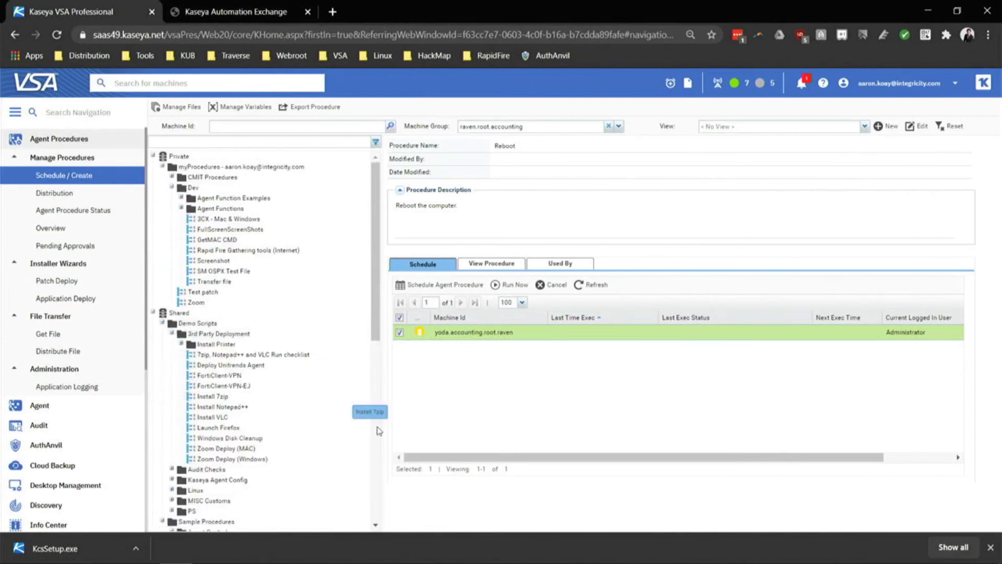
{"action": "left_click", "coordinate": [261, 356]}
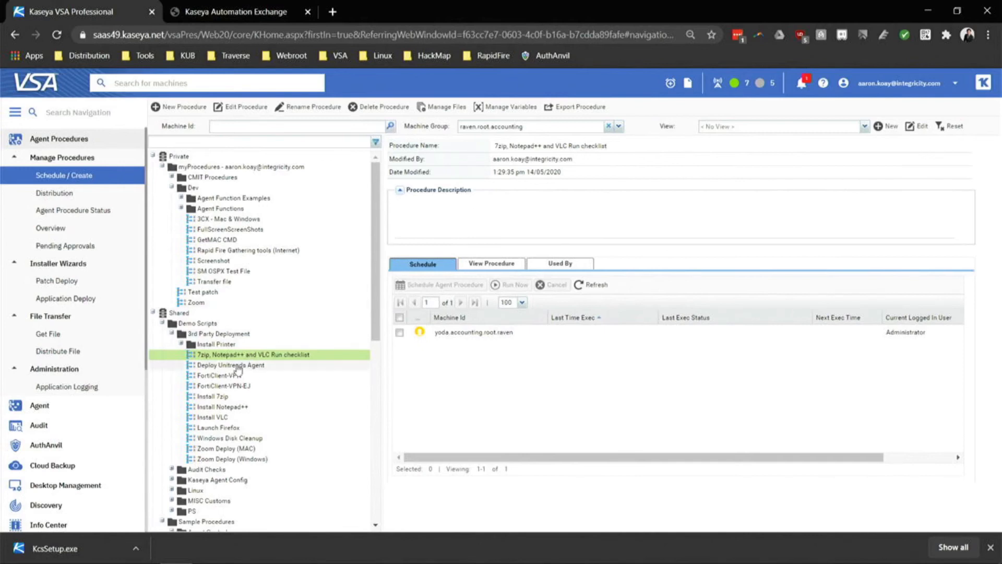
{"action": "left_click_drag", "start_coordinate": [203, 355], "coordinate": [560, 232]}
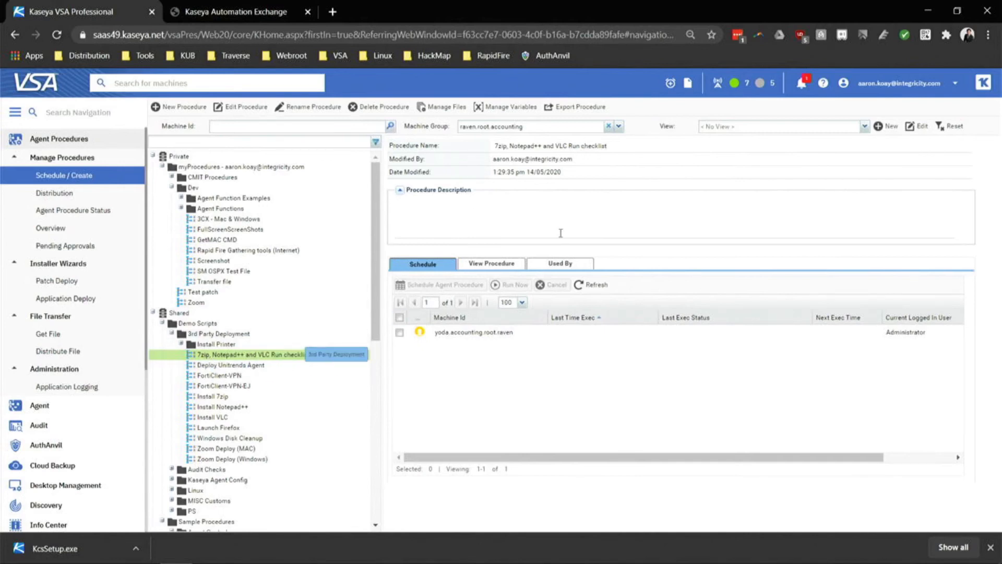
Set the Machine Group filter to '< All Groups >' and tick all 13 machines.
{"action": "left_click", "coordinate": [609, 125]}
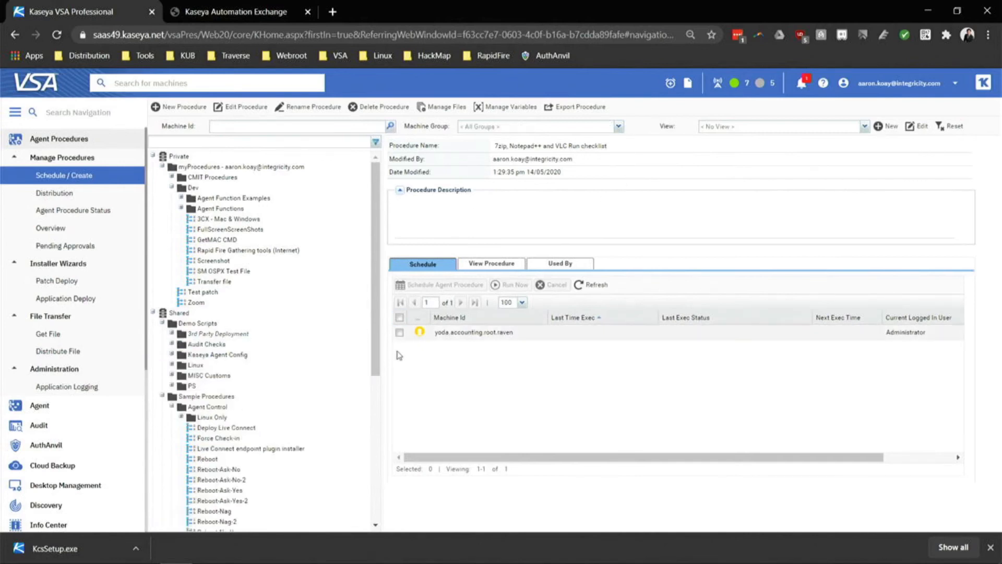
{"action": "left_click", "coordinate": [399, 318]}
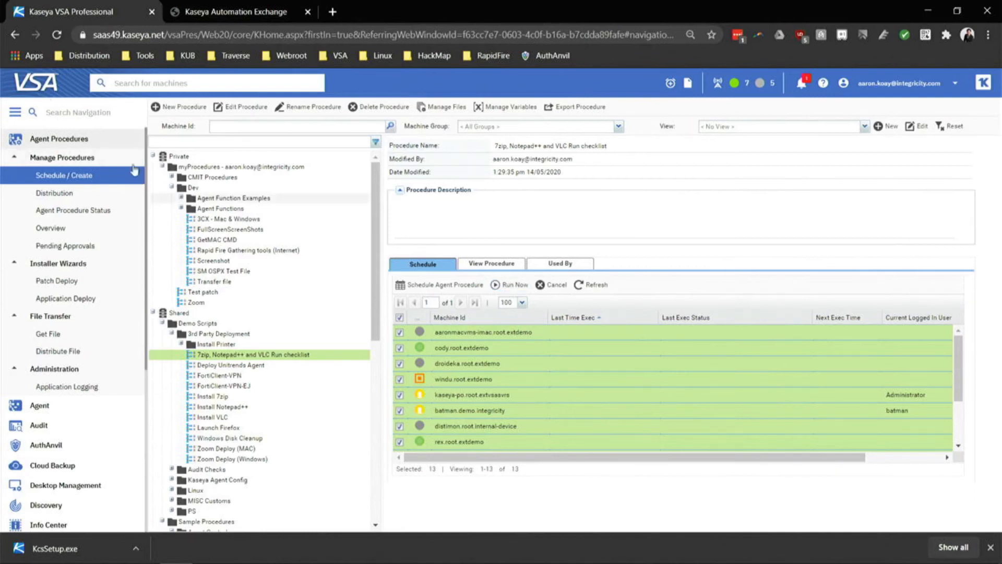
Go to Monitor > Alerts and choose the Agent Status alert function.
{"action": "left_click", "coordinate": [66, 145]}
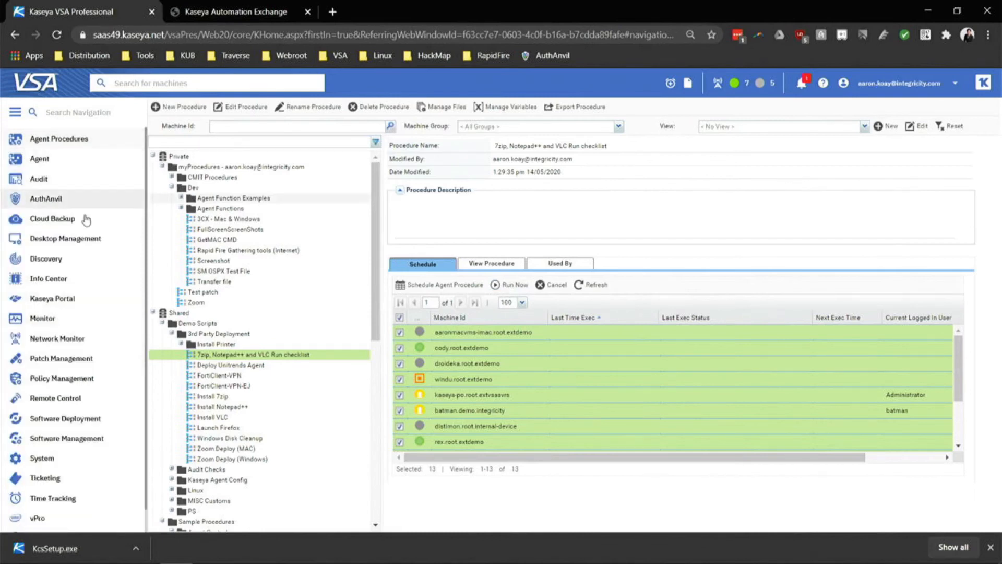
{"action": "left_click", "coordinate": [96, 327]}
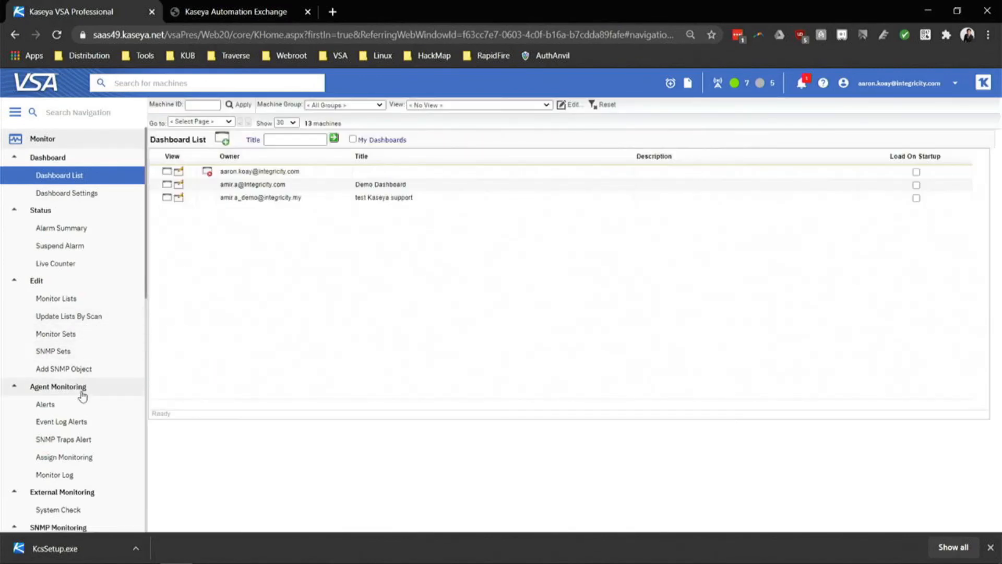
{"action": "left_click", "coordinate": [74, 407]}
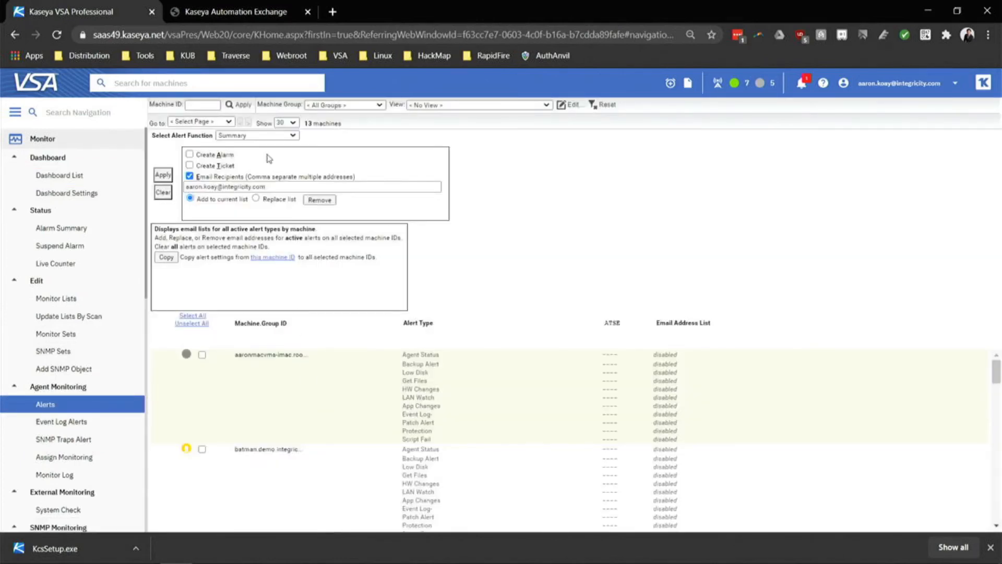
{"action": "left_click", "coordinate": [271, 136]}
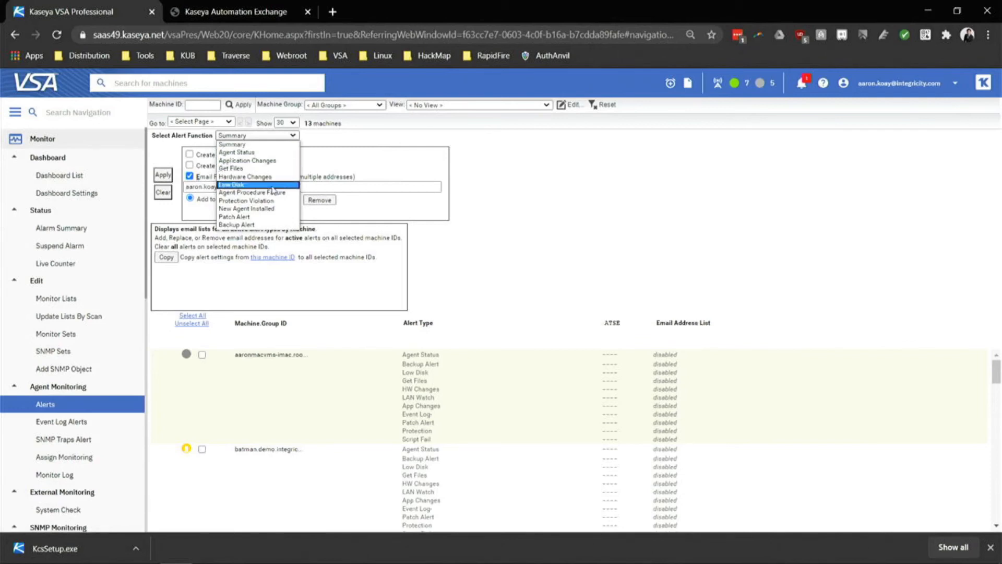
{"action": "left_click", "coordinate": [276, 152]}
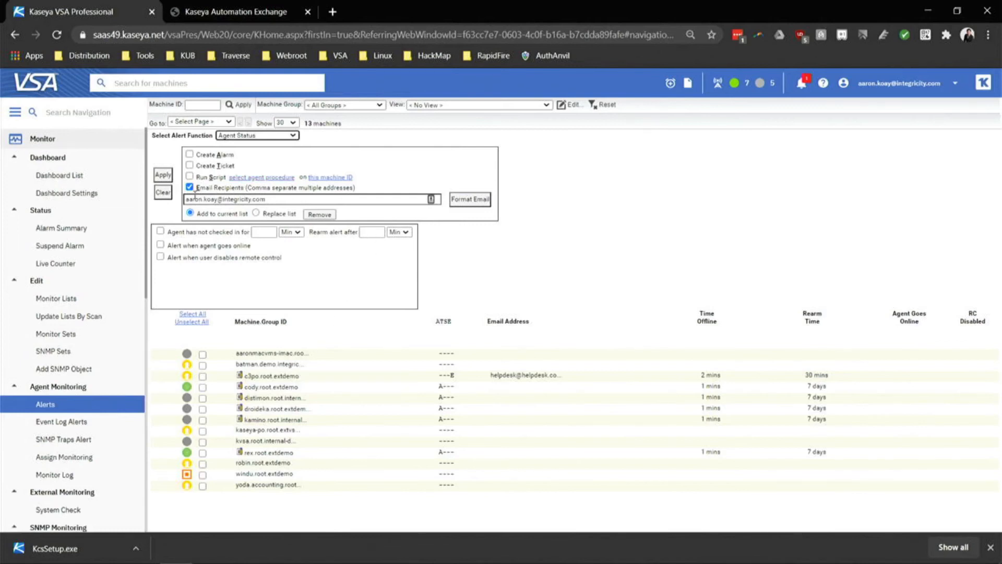
Alert when an agent hasn't checked in for 2 Min, rearming after 1 Hr.
{"action": "left_click", "coordinate": [162, 233]}
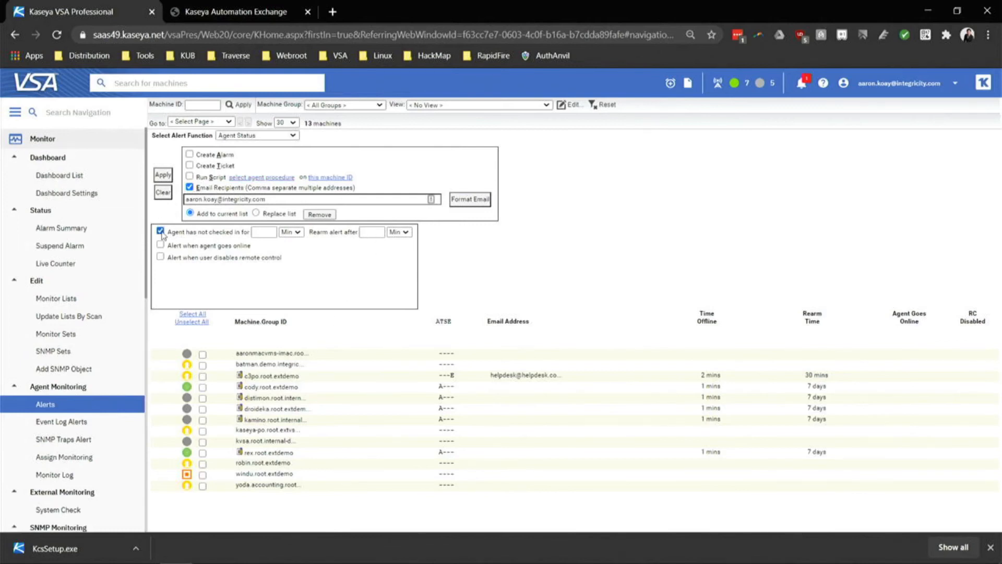
{"action": "left_click", "coordinate": [260, 234]}
{"action": "type", "text": "2"}
{"action": "left_click", "coordinate": [362, 233]}
{"action": "type", "text": "1"}
{"action": "left_click", "coordinate": [406, 233]}
{"action": "left_click", "coordinate": [396, 245]}
Open Monitor Sets and view the Windows Server (Core) - Drive C Performance set.
{"action": "scroll", "coordinate": [90, 405], "scroll_direction": "down", "scroll_amount": 3}
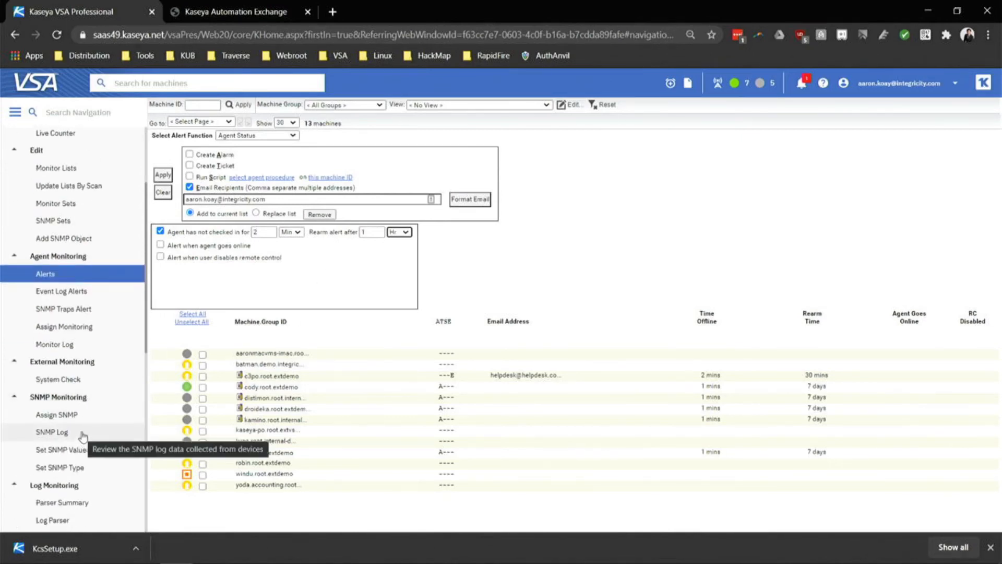
{"action": "scroll", "coordinate": [92, 426], "scroll_direction": "down", "scroll_amount": 2}
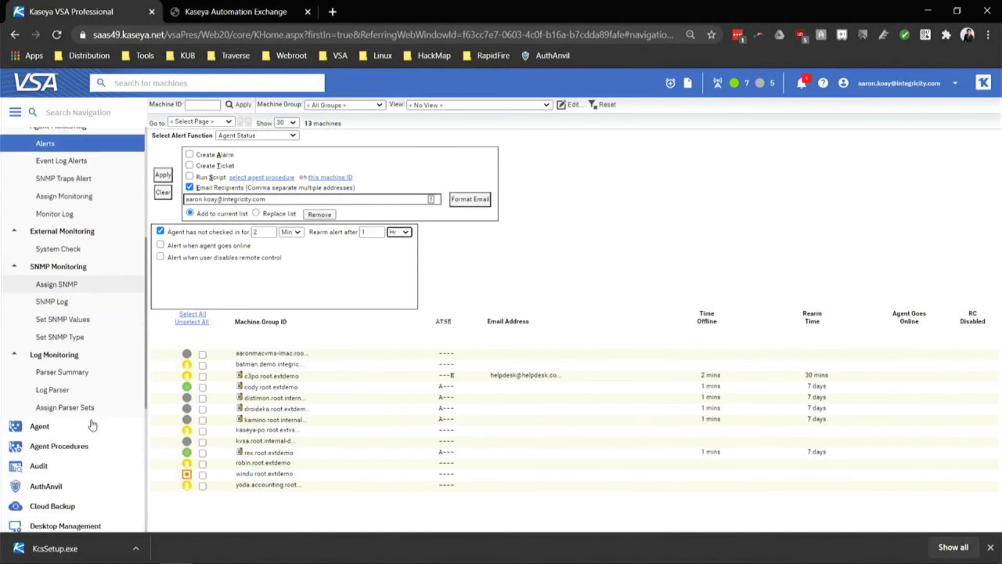
{"action": "scroll", "coordinate": [75, 354], "scroll_direction": "up", "scroll_amount": 5}
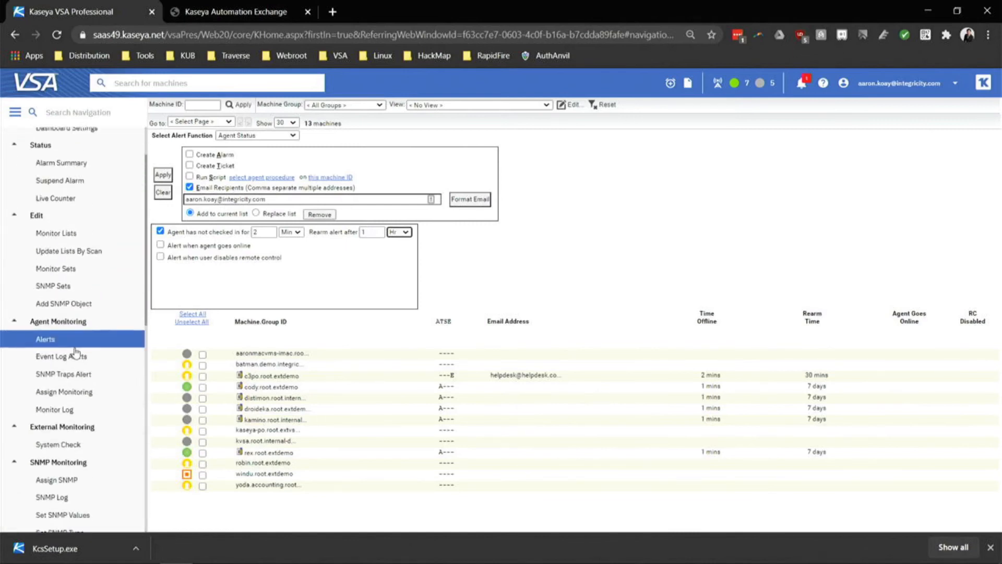
{"action": "left_click", "coordinate": [79, 338]}
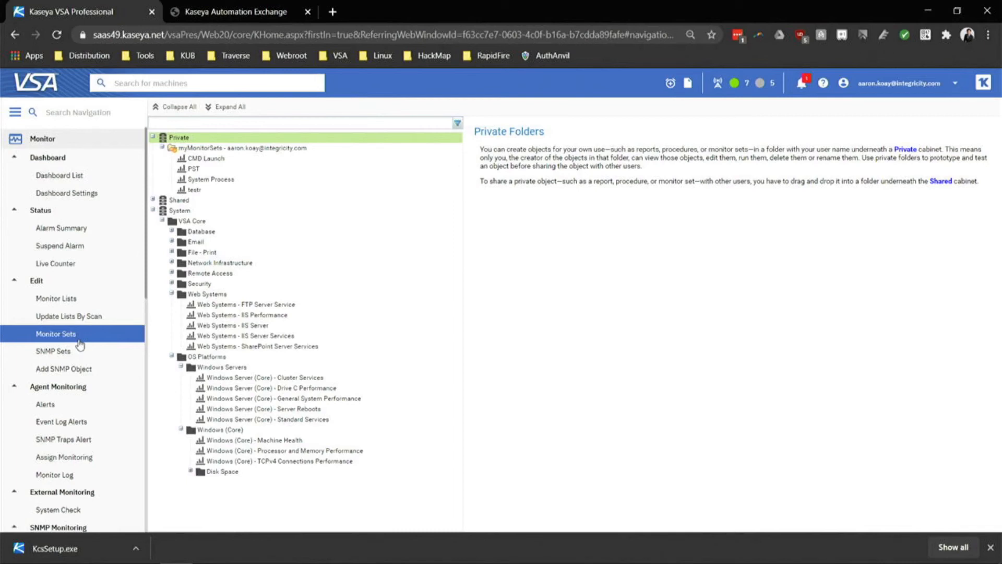
{"action": "left_click", "coordinate": [317, 388]}
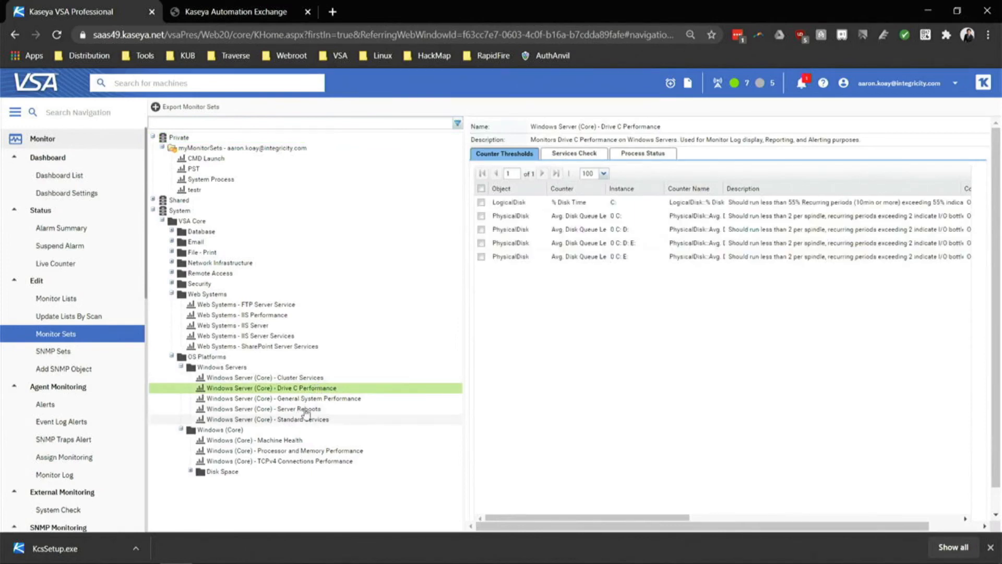
Review the Server Reboots, Web Systems - IIS Server and IIS Server Services sets, then collapse Monitor.
{"action": "left_click", "coordinate": [303, 408]}
{"action": "left_click", "coordinate": [261, 325]}
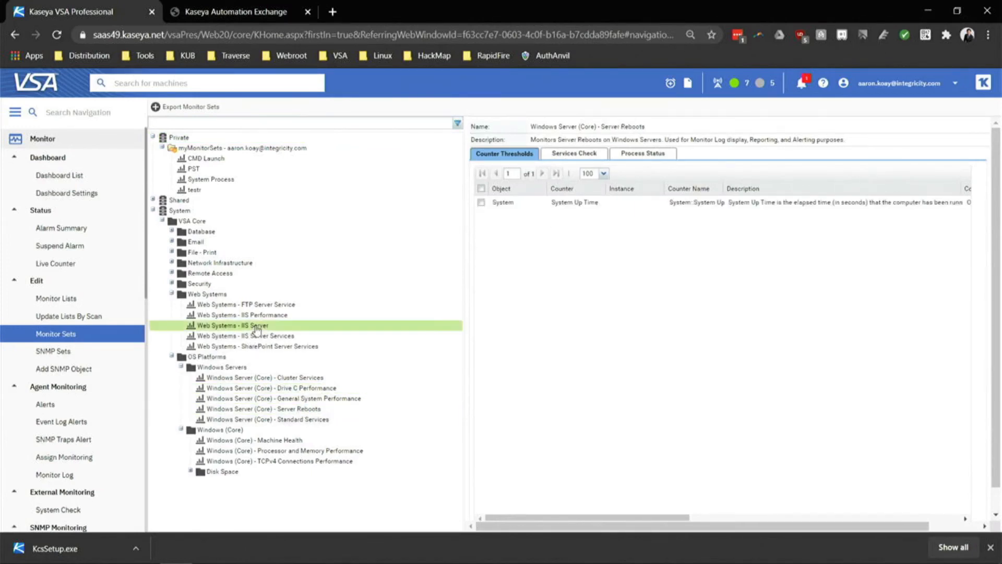
{"action": "left_click", "coordinate": [254, 337]}
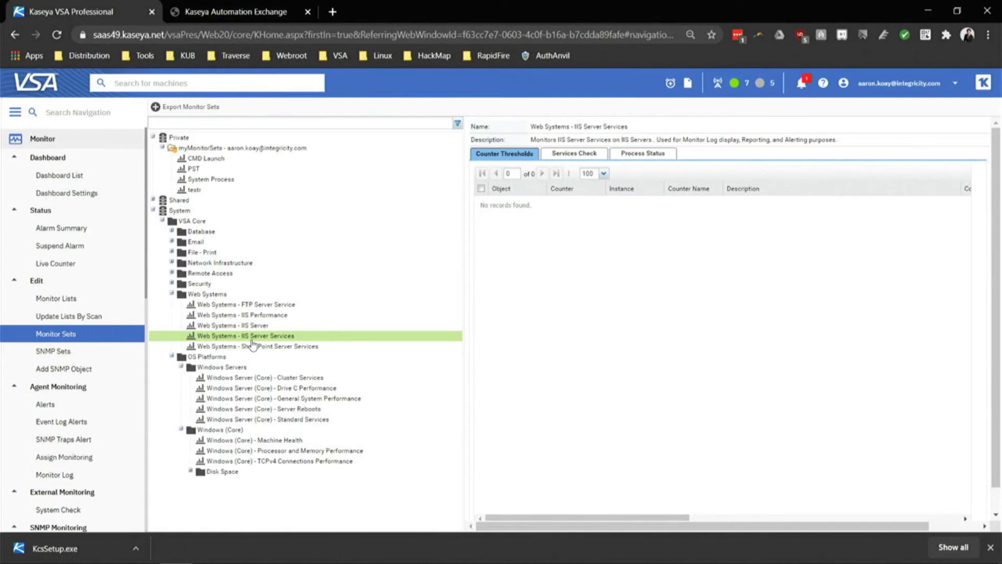
{"action": "left_click", "coordinate": [44, 144]}
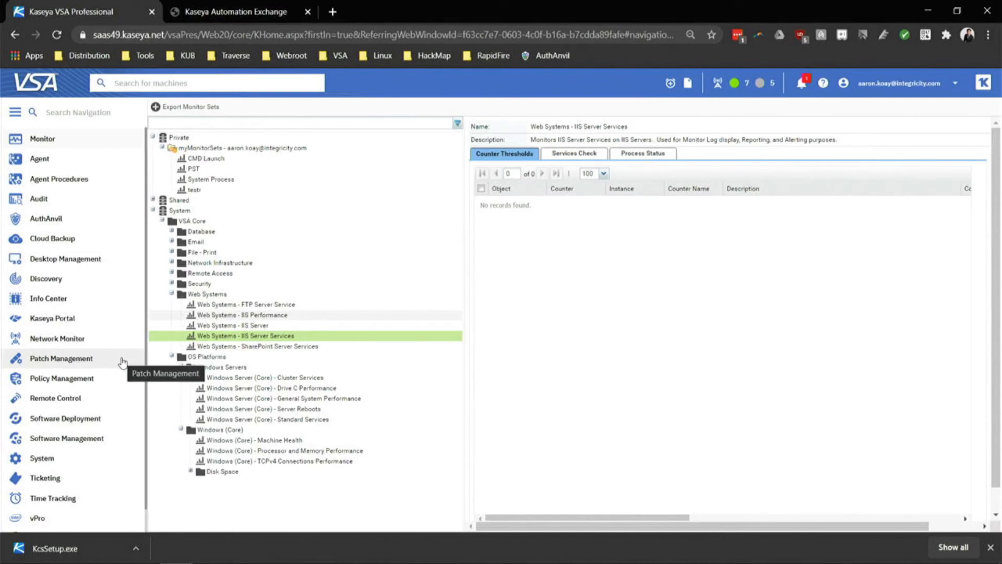
Inspect the dashboard's 503 vulnerabilities tile and charts, then go to Profiles > Scan and Analysis.
{"action": "left_click", "coordinate": [84, 438]}
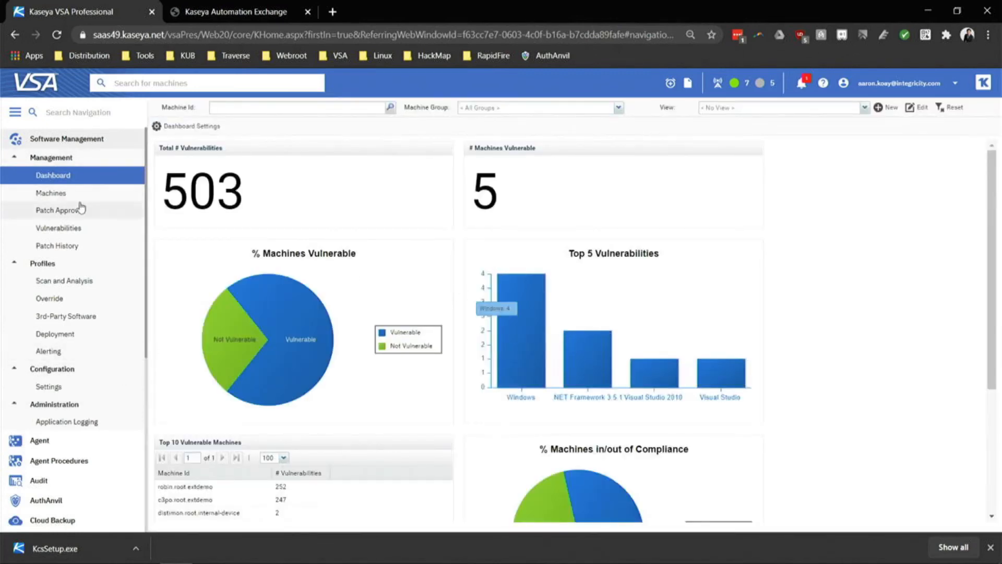
{"action": "left_click_drag", "start_coordinate": [175, 192], "coordinate": [251, 188]}
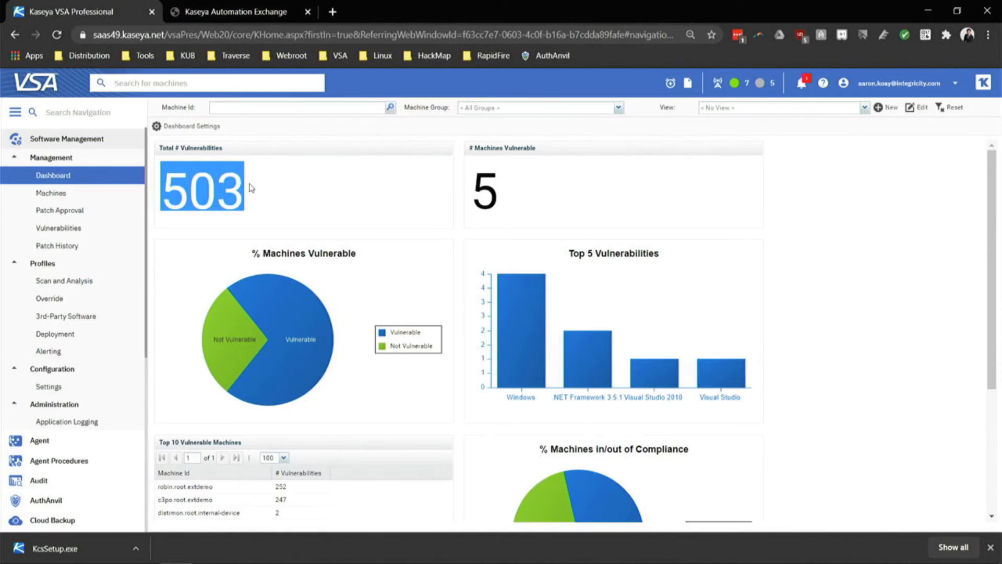
{"action": "scroll", "coordinate": [251, 188], "scroll_direction": "down", "scroll_amount": 3}
{"action": "scroll", "coordinate": [264, 190], "scroll_direction": "up", "scroll_amount": 3}
{"action": "mouse_move", "coordinate": [409, 326]}
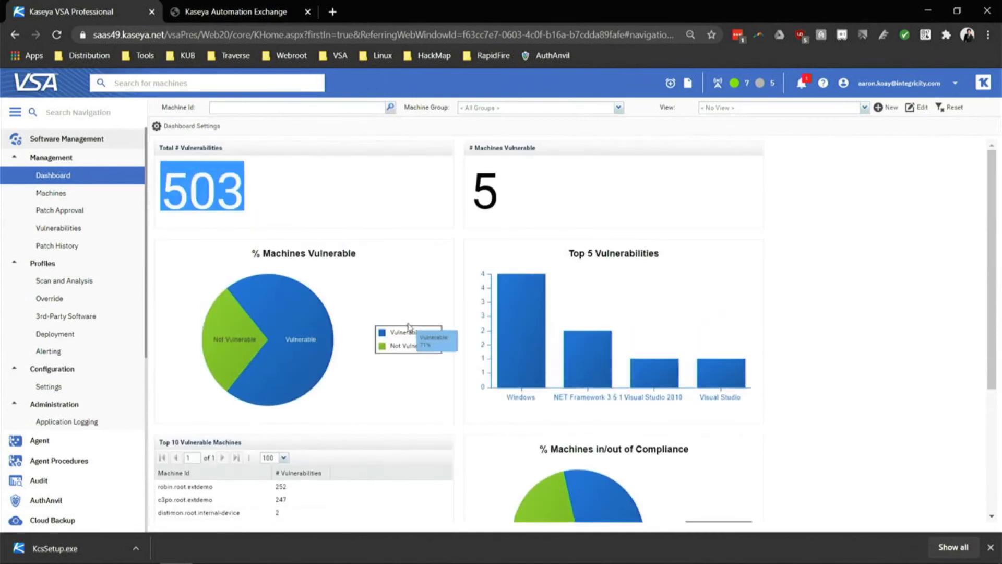
{"action": "mouse_move", "coordinate": [600, 357]}
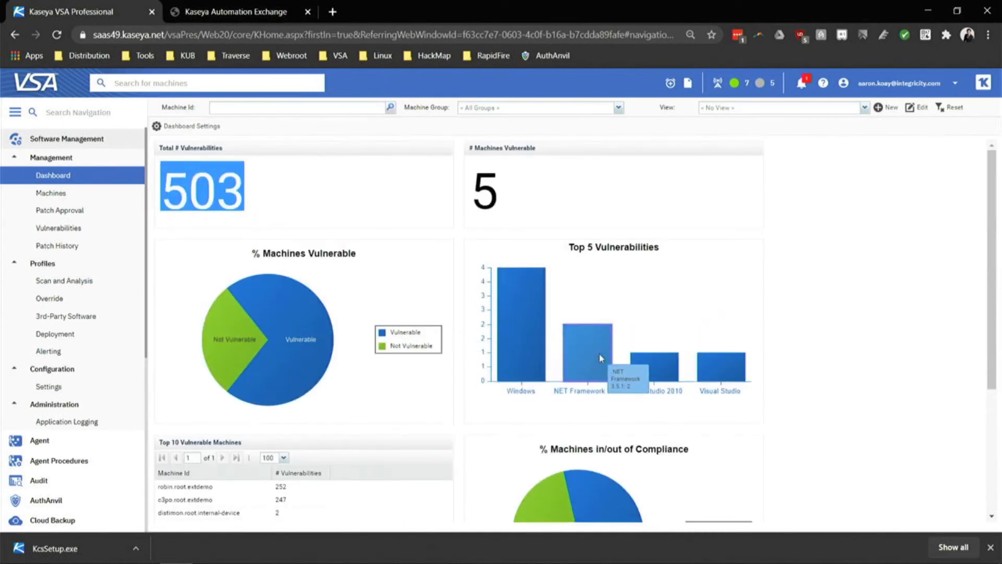
{"action": "left_click", "coordinate": [67, 285]}
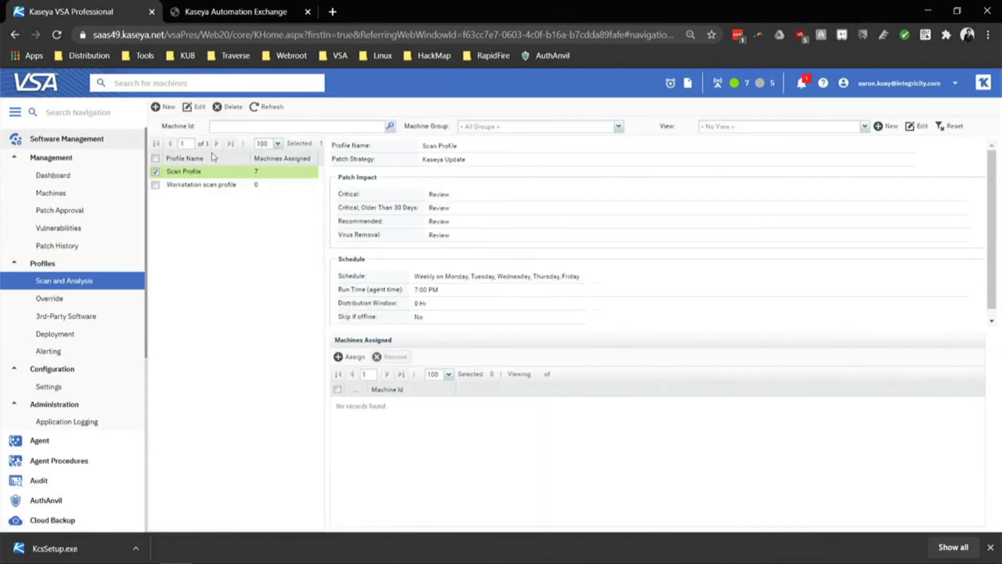
Start a new scan profile and toggle its patch impacts between Review, Approve and Reject.
{"action": "left_click", "coordinate": [170, 108]}
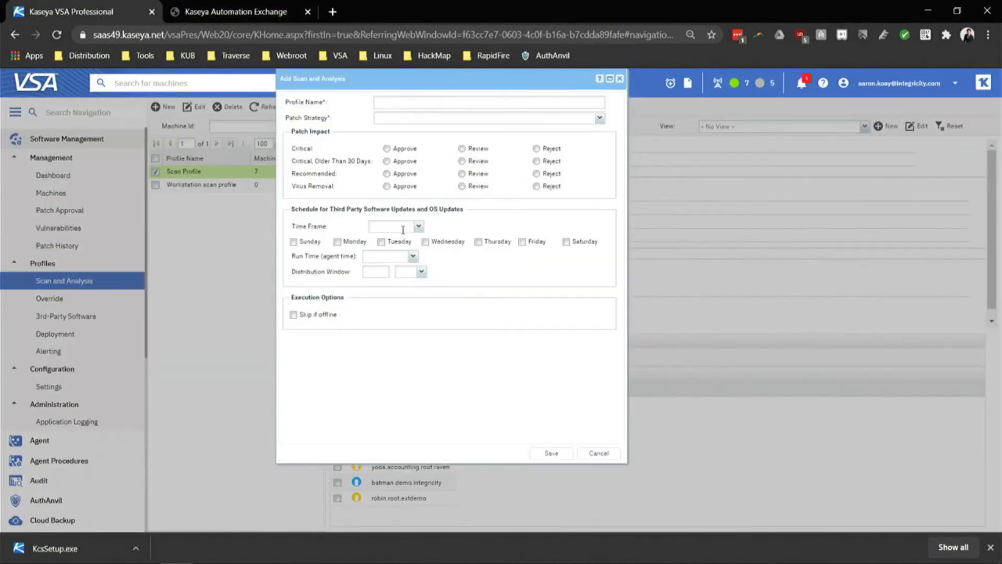
{"action": "left_click", "coordinate": [462, 226]}
{"action": "left_click", "coordinate": [461, 239]}
{"action": "left_click", "coordinate": [462, 251]}
{"action": "left_click", "coordinate": [462, 264]}
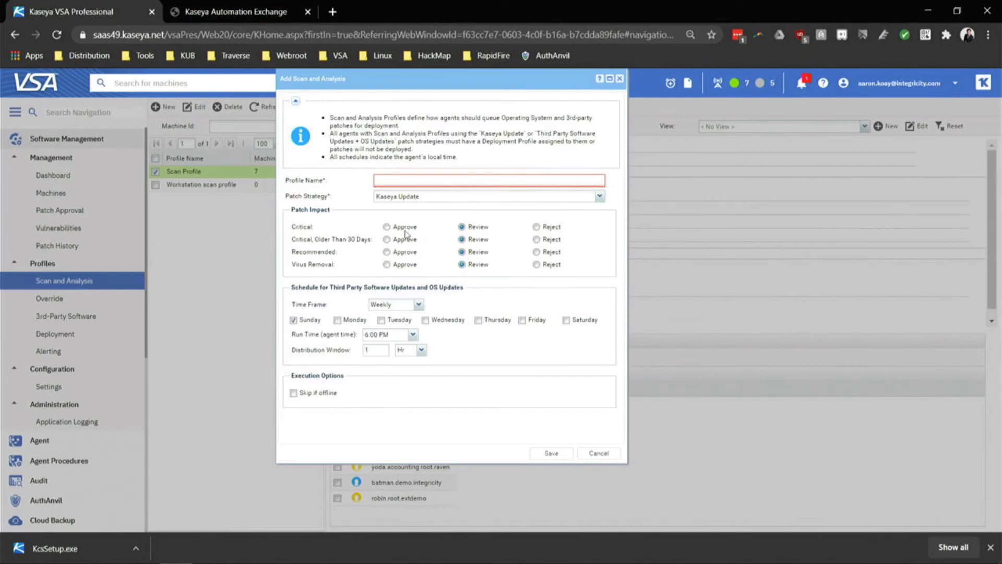
{"action": "left_click", "coordinate": [386, 227]}
{"action": "left_click", "coordinate": [401, 179]}
{"action": "left_click", "coordinate": [462, 227]}
{"action": "left_click", "coordinate": [537, 228]}
Discard the new scan profile without saving and go to the Deployment profiles.
{"action": "left_click", "coordinate": [610, 453]}
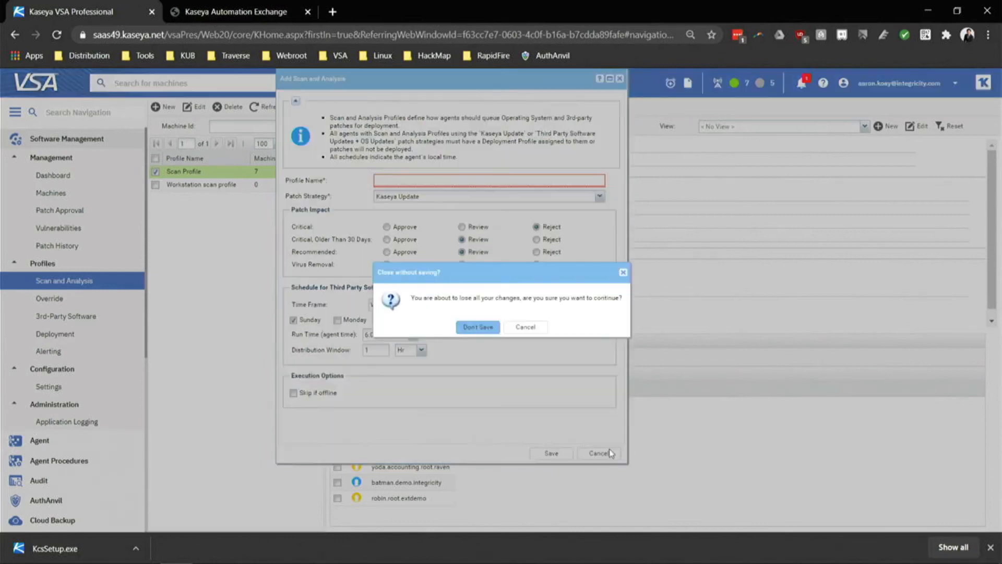
{"action": "left_click", "coordinate": [477, 327]}
{"action": "left_click", "coordinate": [57, 334]}
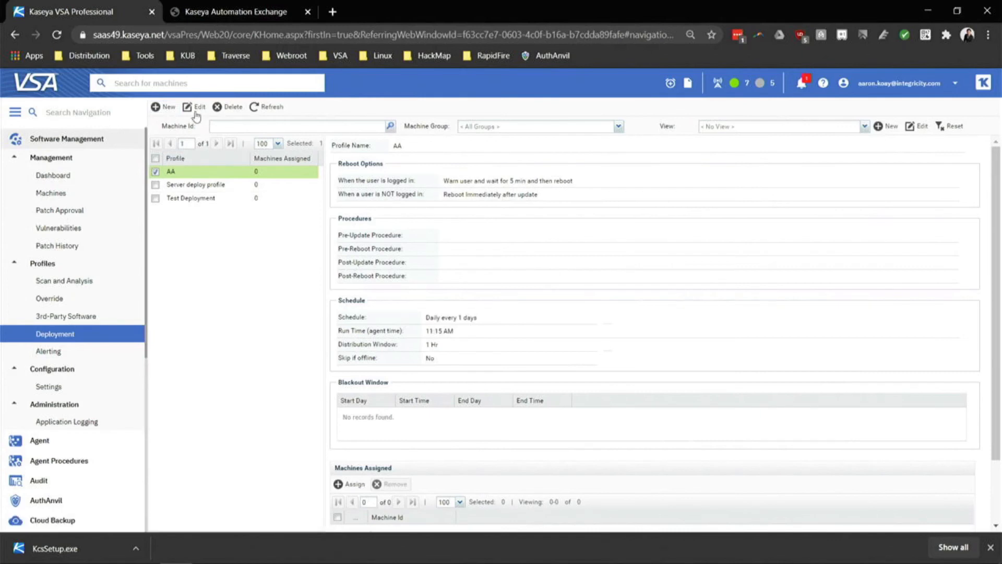
{"action": "left_click", "coordinate": [166, 107]}
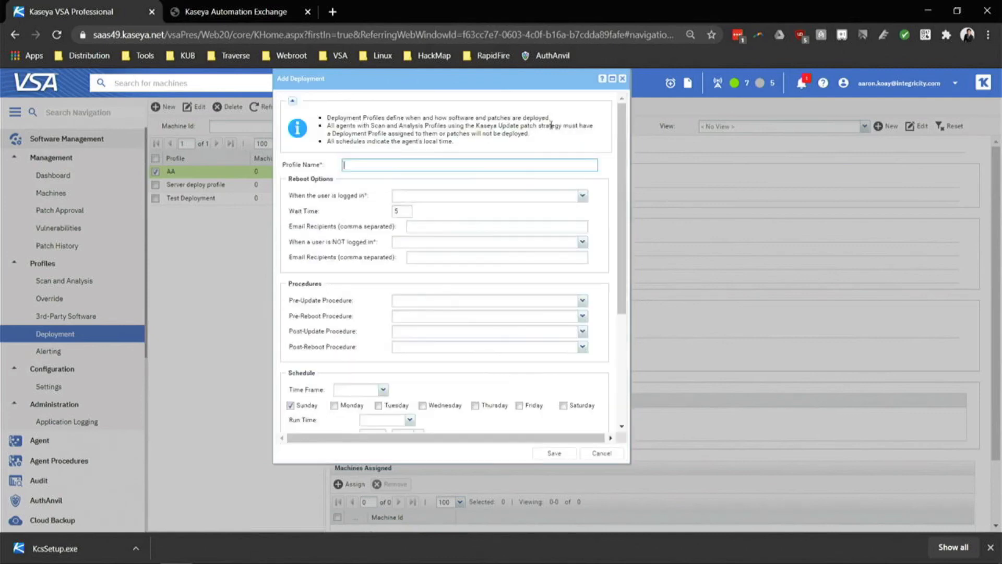
{"action": "left_click", "coordinate": [582, 196]}
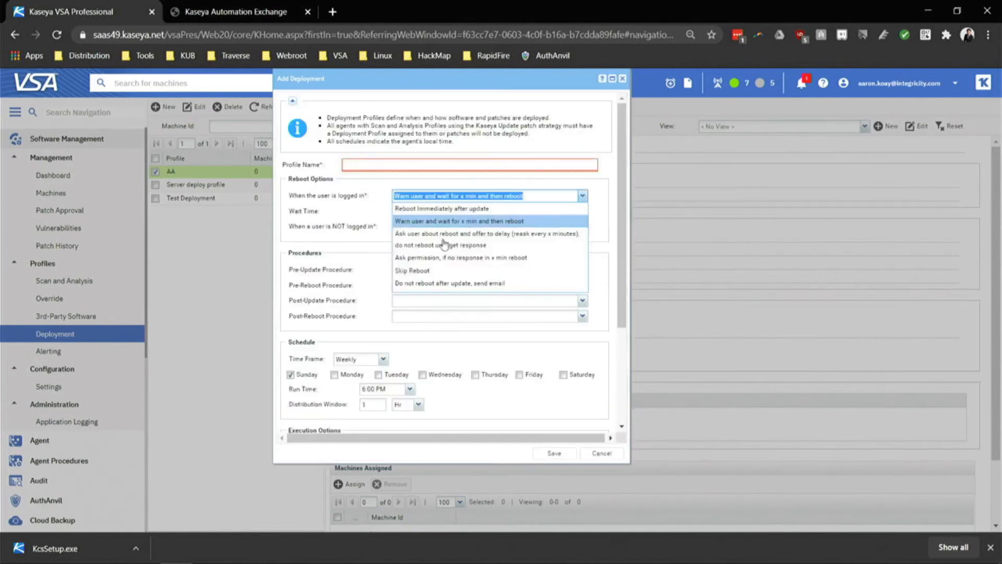
{"action": "left_click", "coordinate": [412, 271]}
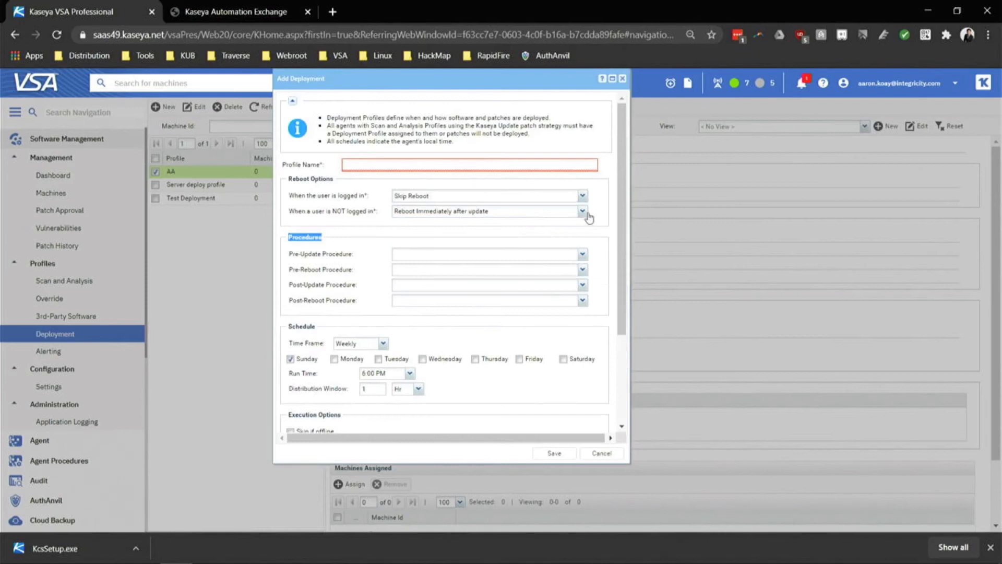
{"action": "left_click", "coordinate": [582, 211]}
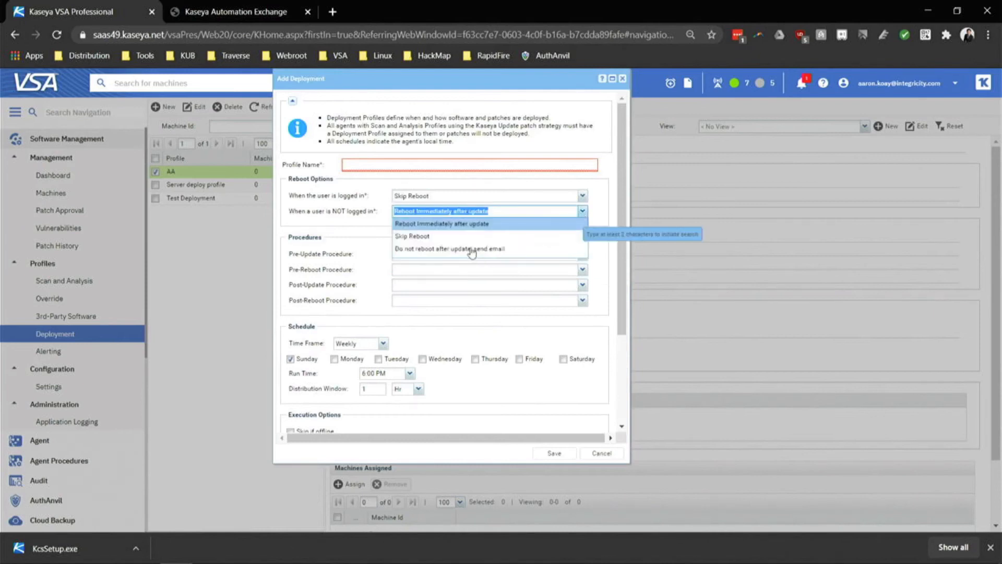
{"action": "left_click", "coordinate": [453, 236]}
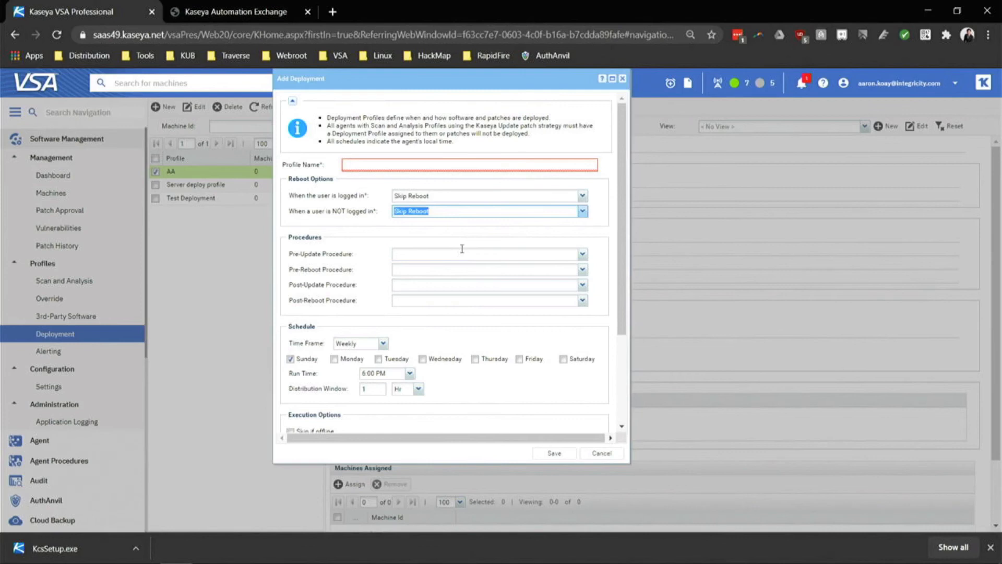
{"action": "left_click", "coordinate": [581, 196]}
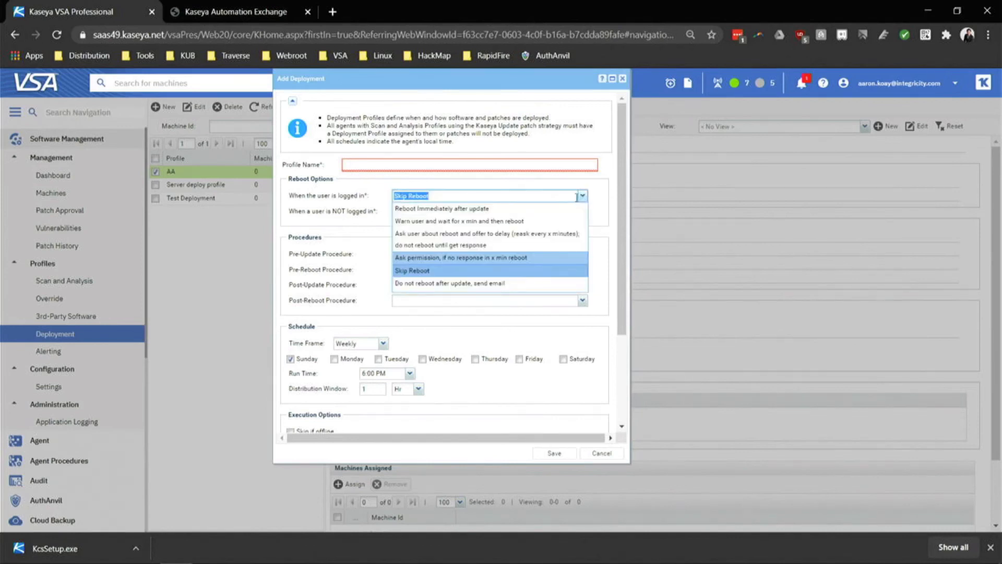
{"action": "left_click", "coordinate": [459, 282]}
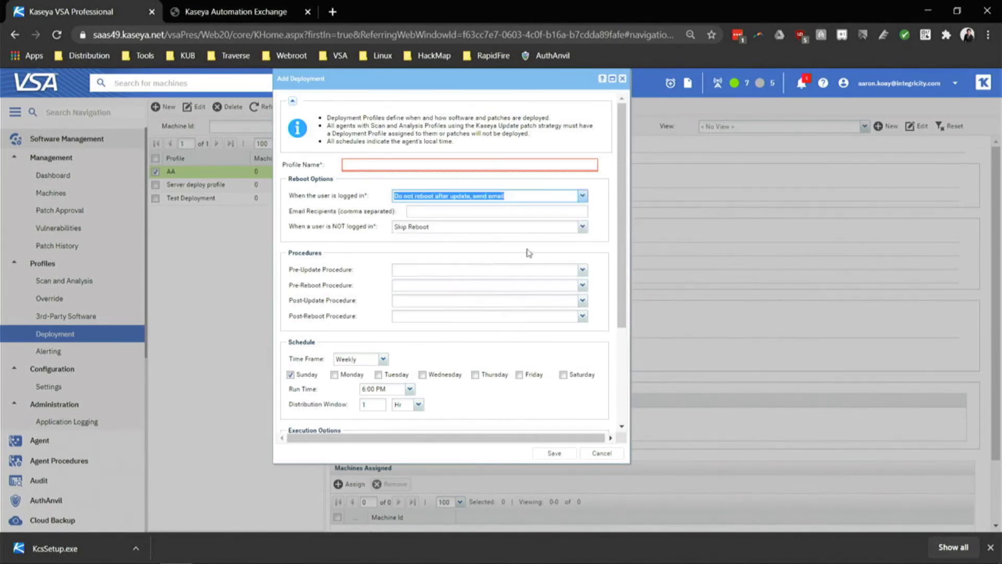
{"action": "left_click", "coordinate": [583, 229]}
{"action": "left_click", "coordinate": [517, 271]}
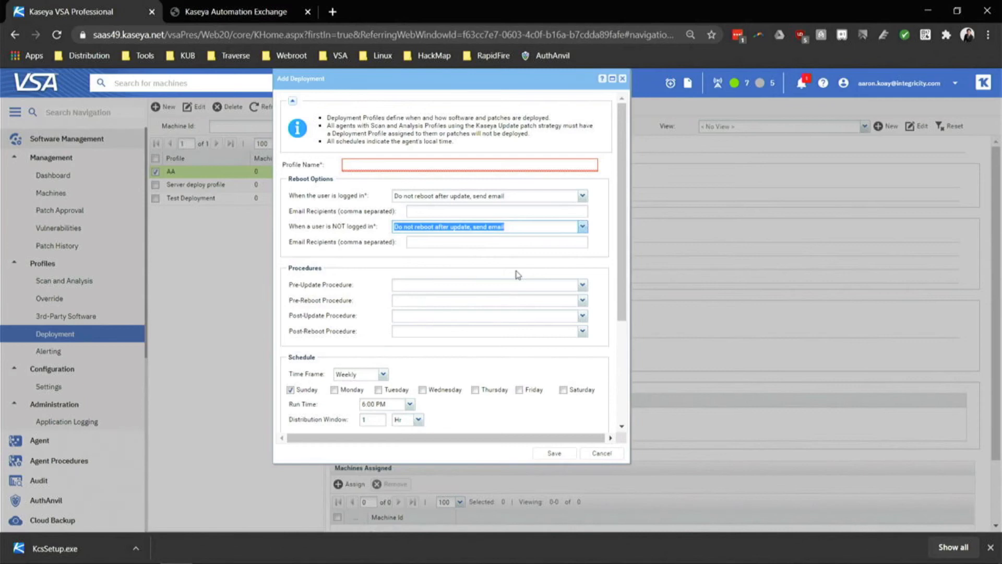
{"action": "left_click", "coordinate": [601, 452]}
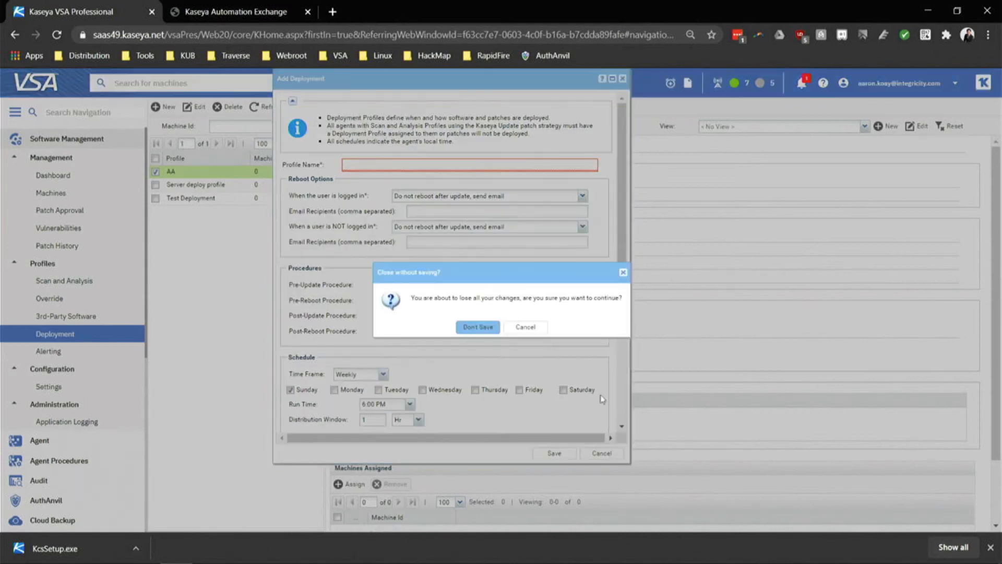
{"action": "left_click", "coordinate": [472, 327]}
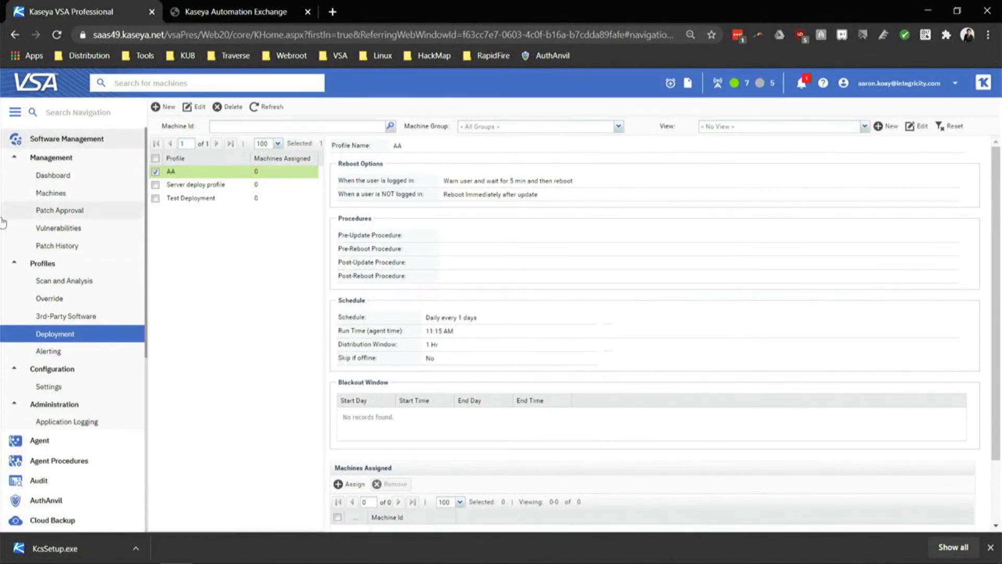
Tick the KB4493448 row in Patch Approval, then return to the dashboard's compliance chart.
{"action": "left_click", "coordinate": [94, 215]}
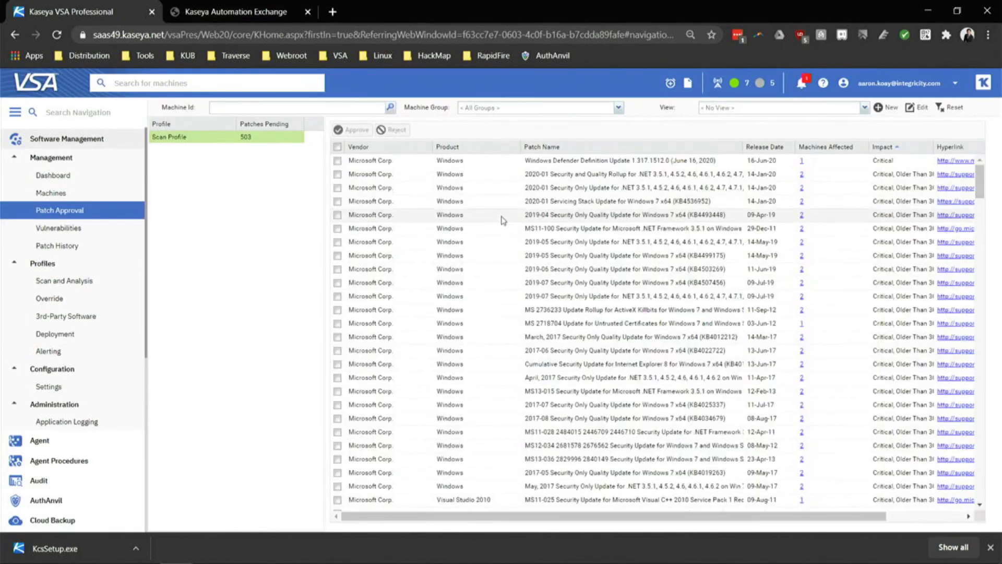
{"action": "left_click", "coordinate": [502, 215]}
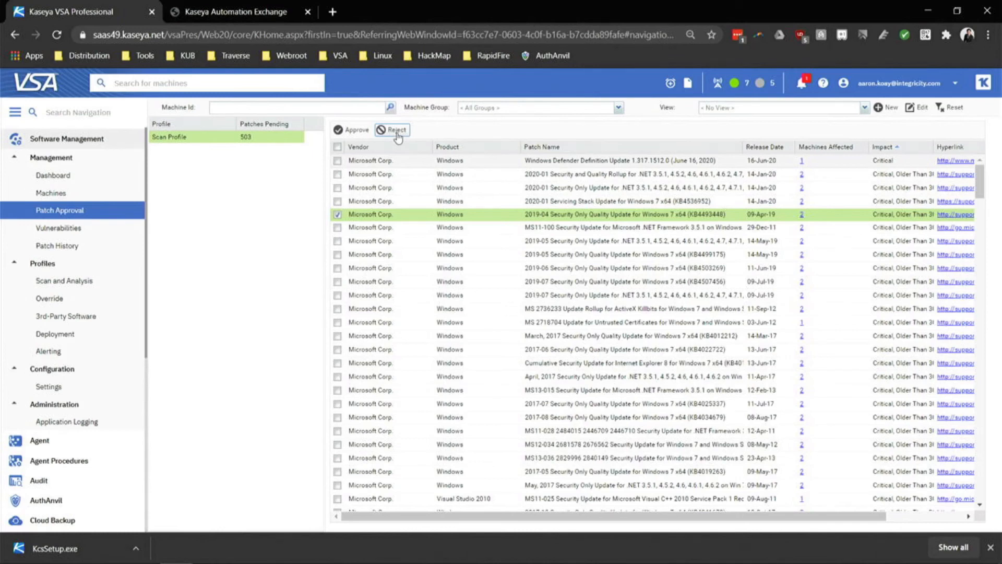
{"action": "left_click", "coordinate": [52, 175]}
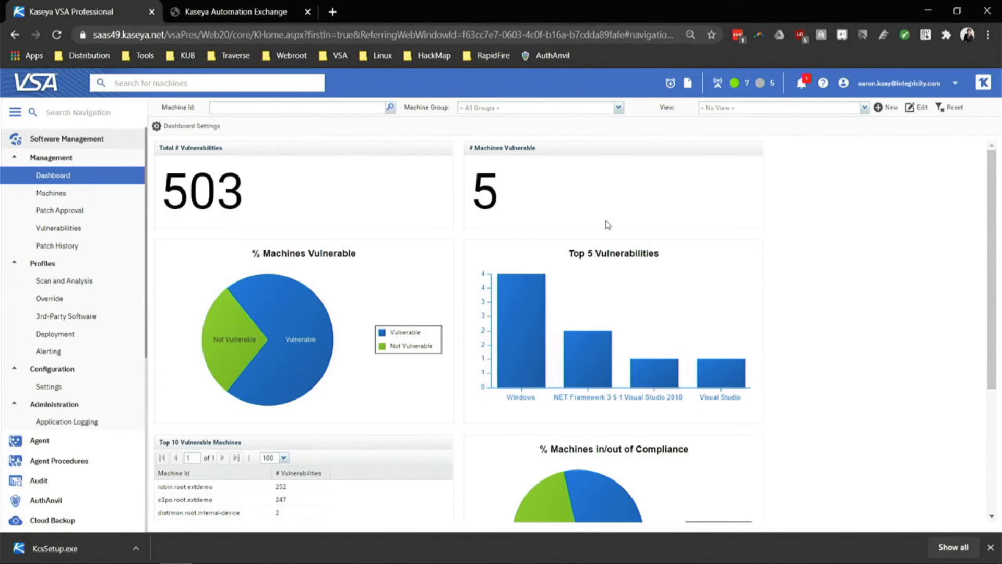
{"action": "scroll", "coordinate": [758, 235], "scroll_direction": "down", "scroll_amount": 4}
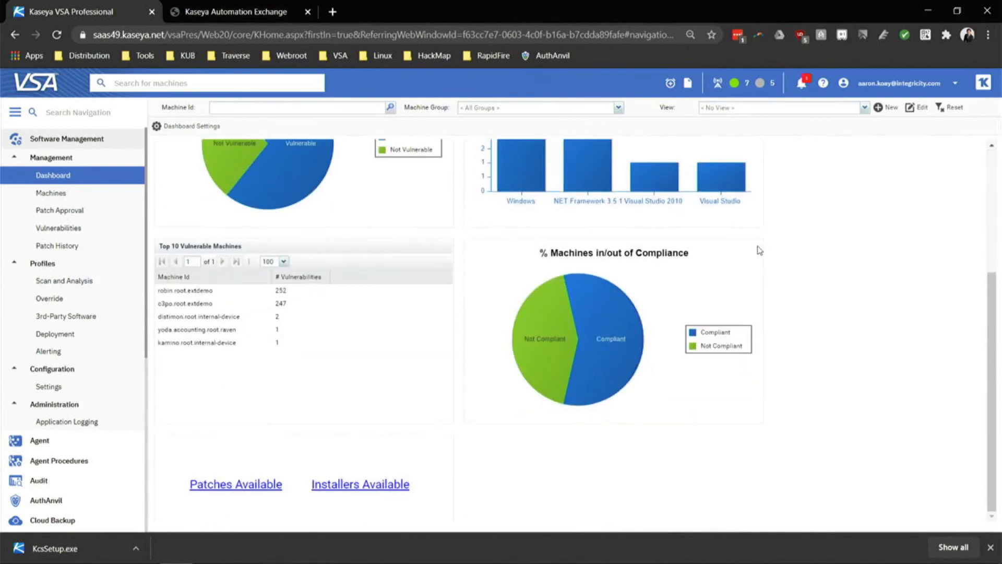
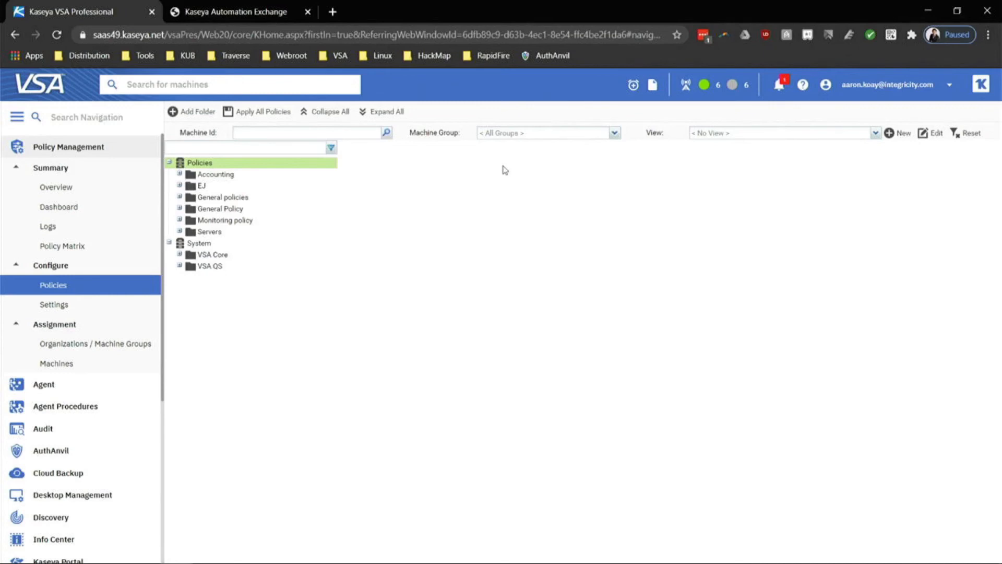
Create a new policy folder named 'General Sample Policy'.
{"action": "left_click", "coordinate": [197, 112]}
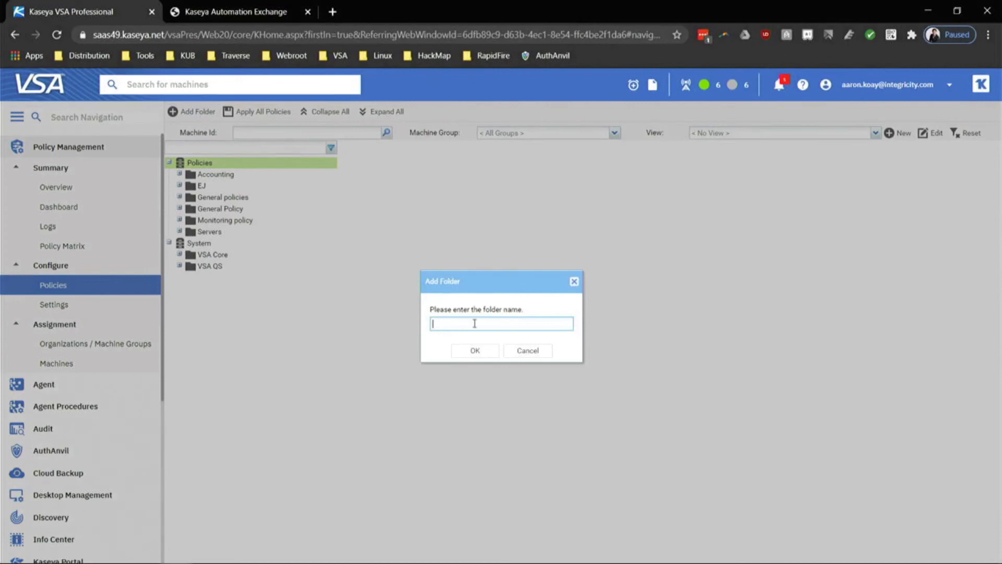
{"action": "key", "text": "Caps_Lock"}
{"action": "type", "text": "G"}
{"action": "key", "text": "Caps_Lock"}
{"action": "type", "text": "ene"}
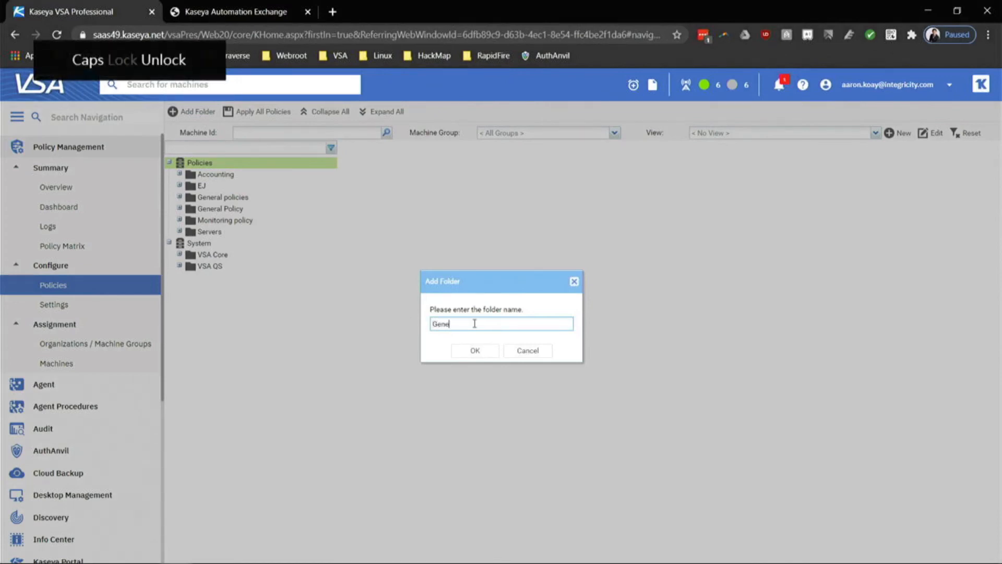
{"action": "type", "text": "ral Sample Policy"}
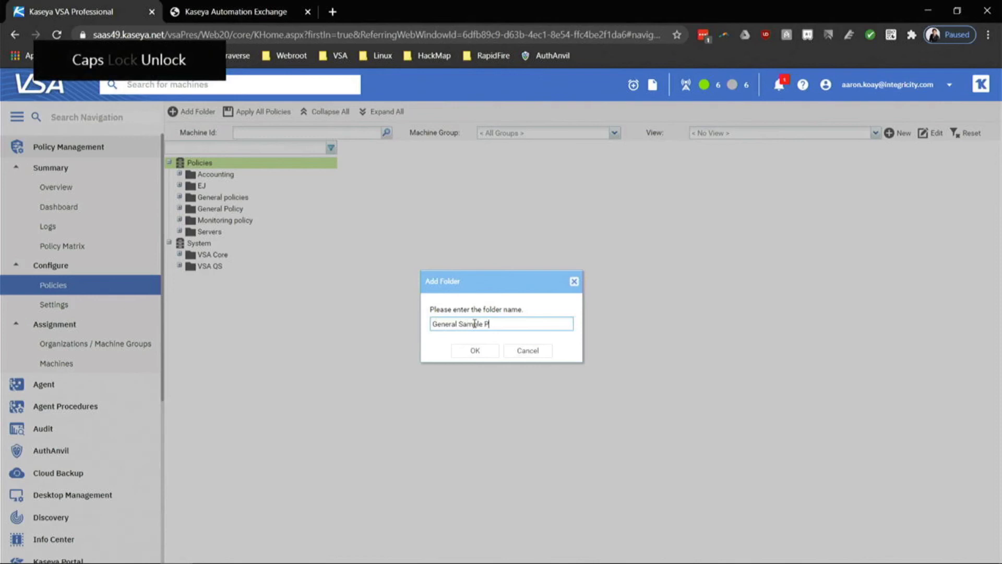
{"action": "left_click", "coordinate": [475, 349]}
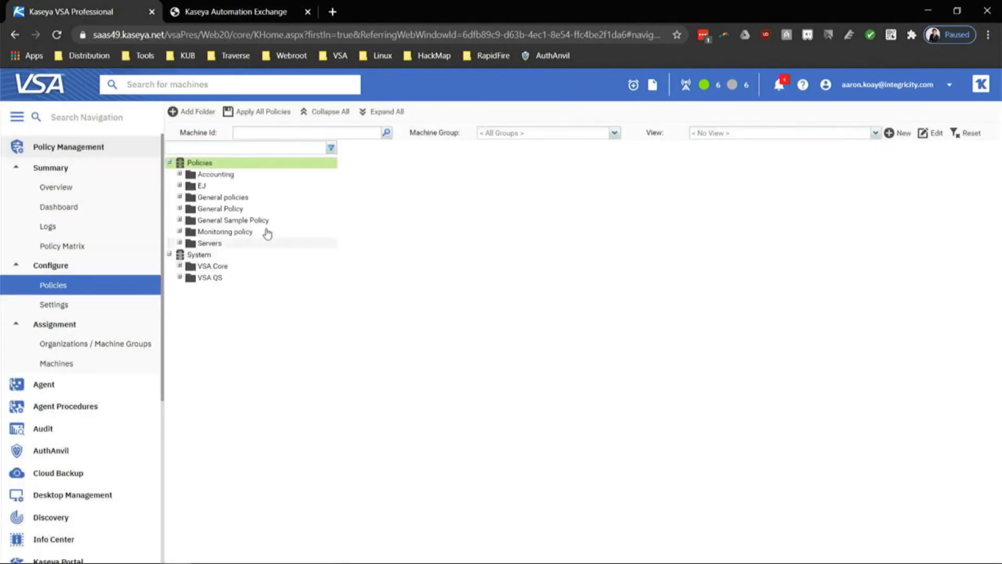
Try adding a policy named 'Global Settings' in that folder; dismiss the duplicate-name error.
{"action": "left_click", "coordinate": [258, 220]}
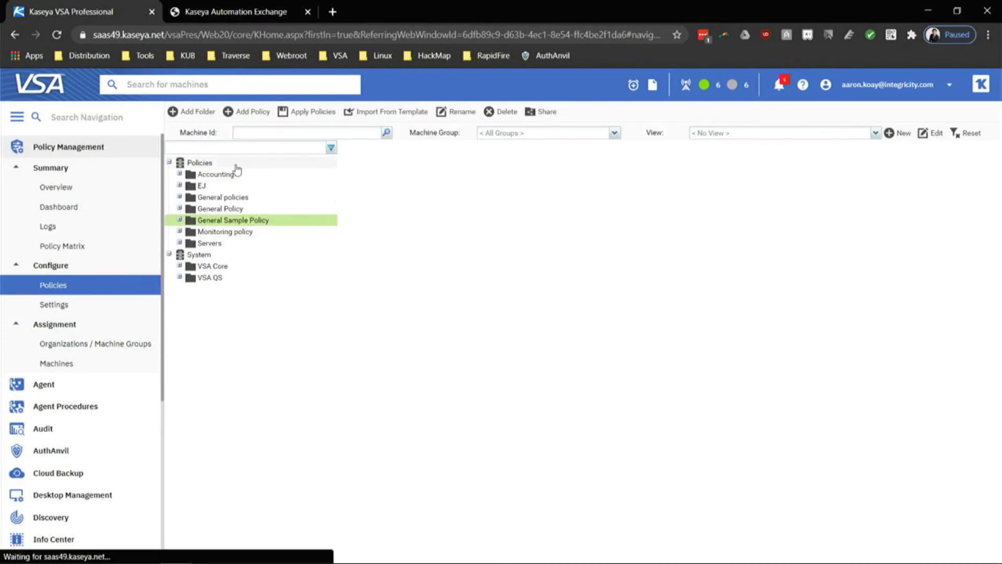
{"action": "left_click_drag", "start_coordinate": [179, 219], "coordinate": [230, 167]}
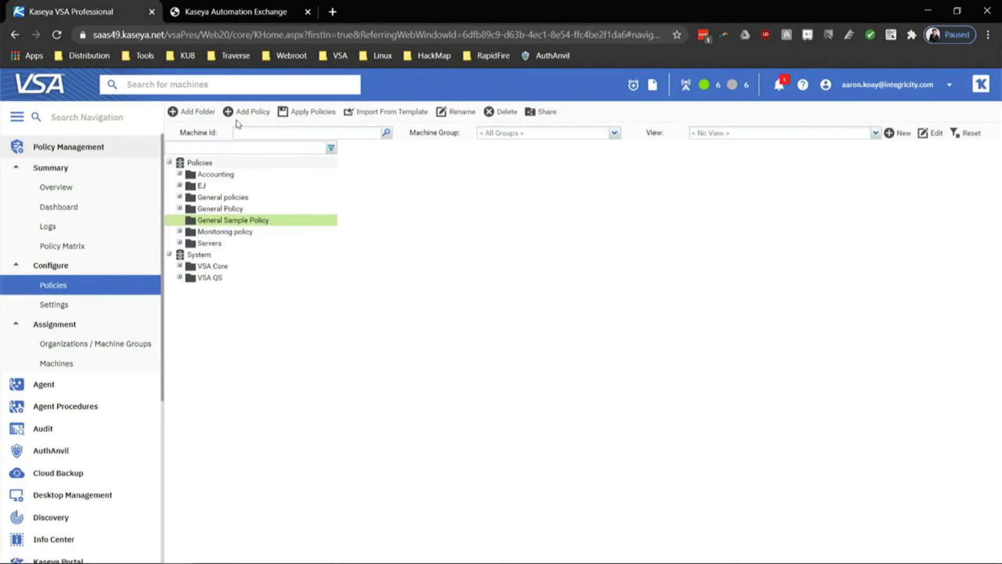
{"action": "left_click", "coordinate": [247, 116]}
{"action": "key", "text": "Caps_Lock"}
{"action": "type", "text": "G"}
{"action": "key", "text": "Caps_Lock"}
{"action": "type", "text": "lobal Settings"}
{"action": "key", "text": "Return"}
{"action": "left_click", "coordinate": [501, 346]}
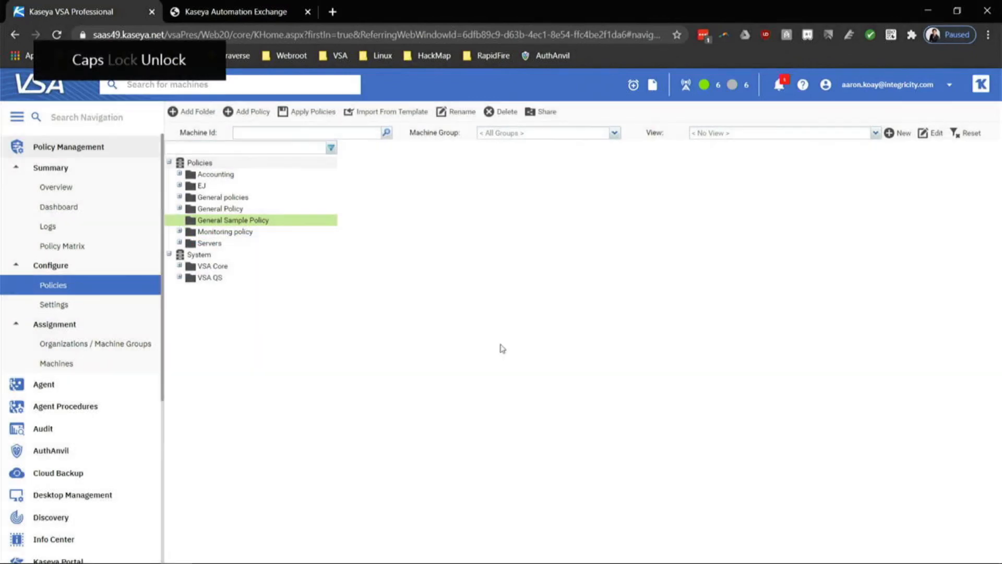
Add the policy again under the name 'Global Policy settings'.
{"action": "left_click", "coordinate": [247, 113]}
{"action": "key", "text": "Caps_Lock"}
{"action": "type", "text": "G"}
{"action": "key", "text": "Caps_Lock"}
{"action": "type", "text": "lobal"}
{"action": "key", "text": "Caps_Lock"}
{"action": "type", "text": "P"}
{"action": "key", "text": "Caps_Lock"}
{"action": "type", "text": "olicy settings"}
{"action": "key", "text": "Return"}
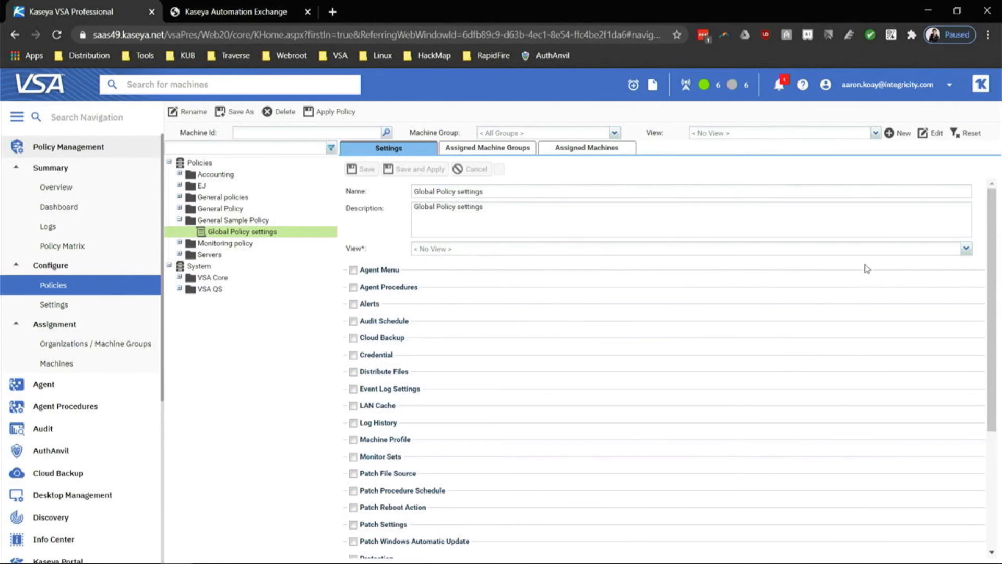
Pick z[Kaseya] OS - All Windows Servers - Imported from the policy's View list.
{"action": "left_click", "coordinate": [966, 249]}
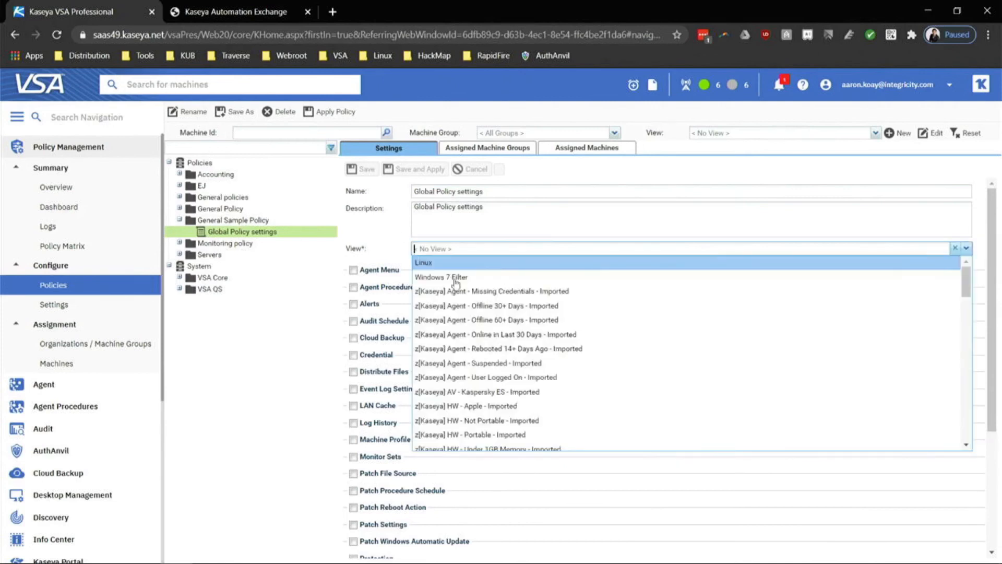
{"action": "scroll", "coordinate": [577, 351], "scroll_direction": "down", "scroll_amount": 1}
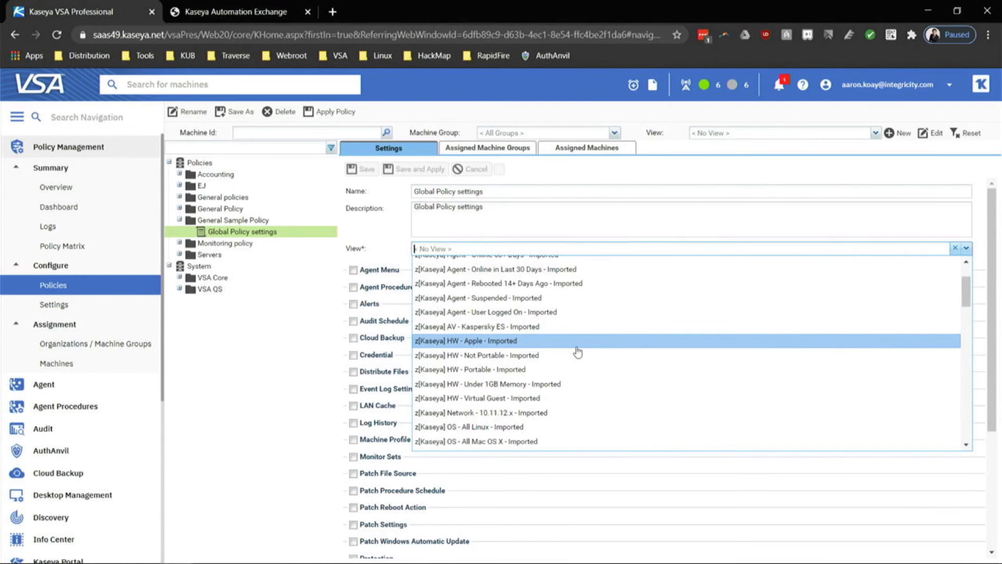
{"action": "scroll", "coordinate": [577, 353], "scroll_direction": "down", "scroll_amount": 8}
{"action": "scroll", "coordinate": [578, 357], "scroll_direction": "down", "scroll_amount": 10}
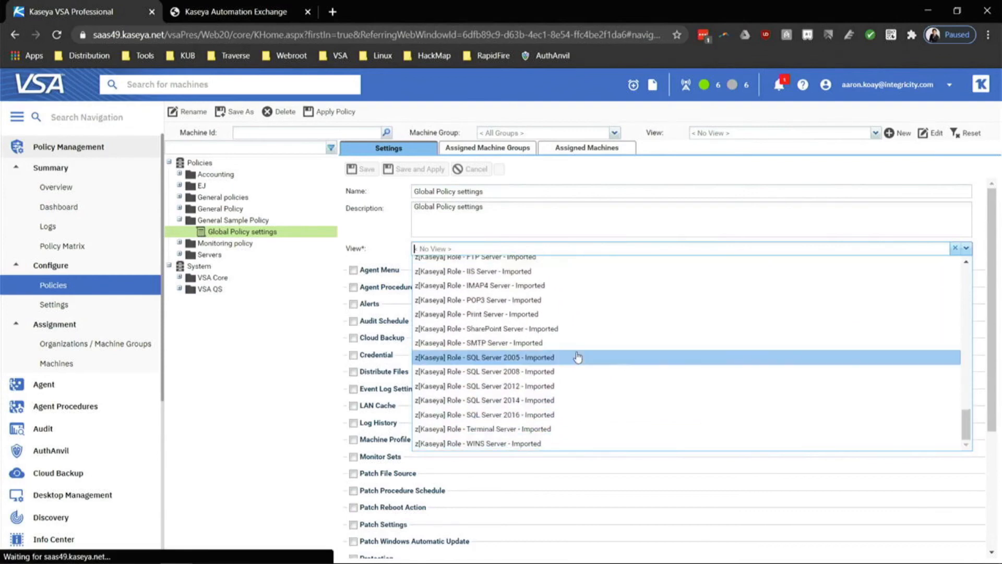
{"action": "scroll", "coordinate": [577, 357], "scroll_direction": "up", "scroll_amount": 20}
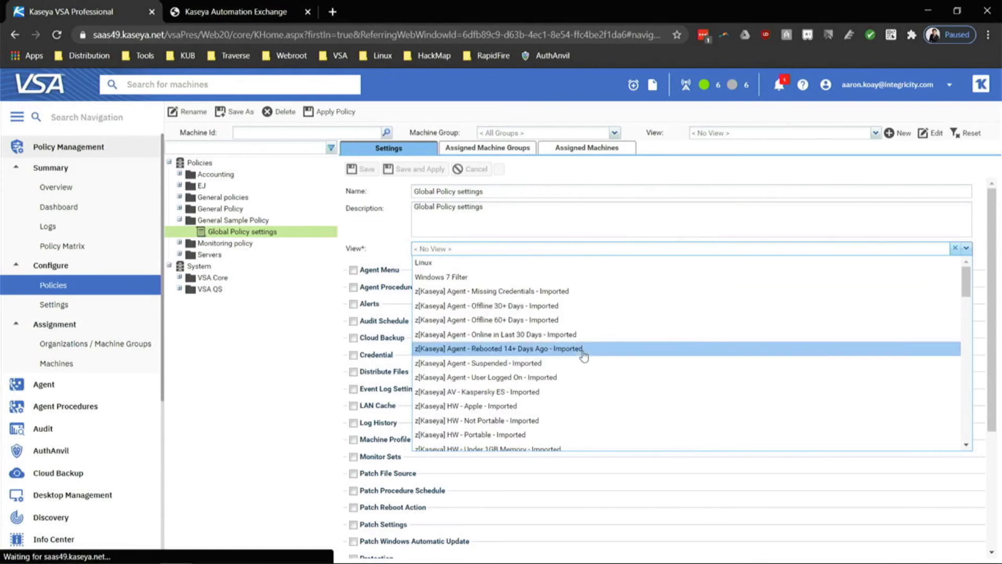
{"action": "scroll", "coordinate": [581, 358], "scroll_direction": "down", "scroll_amount": 6}
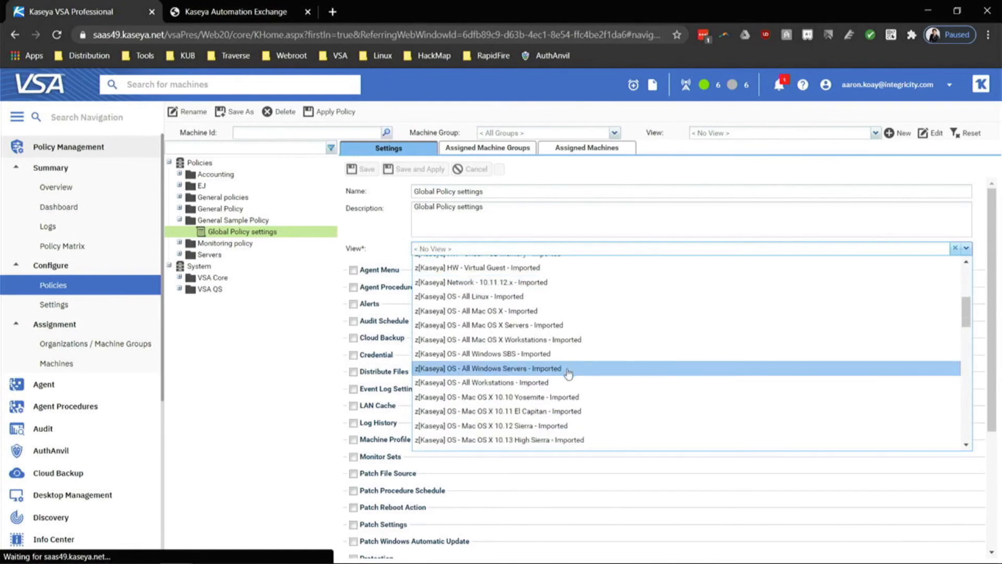
{"action": "left_click", "coordinate": [568, 372]}
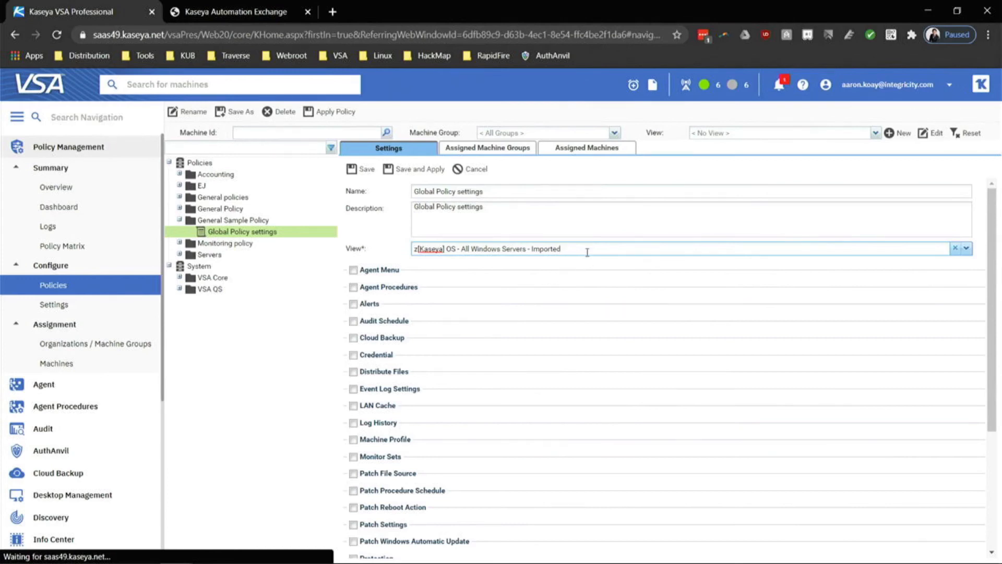
Enable Alerts and start an Agent Status alert that emails the helpdesk address.
{"action": "left_click", "coordinate": [354, 304]}
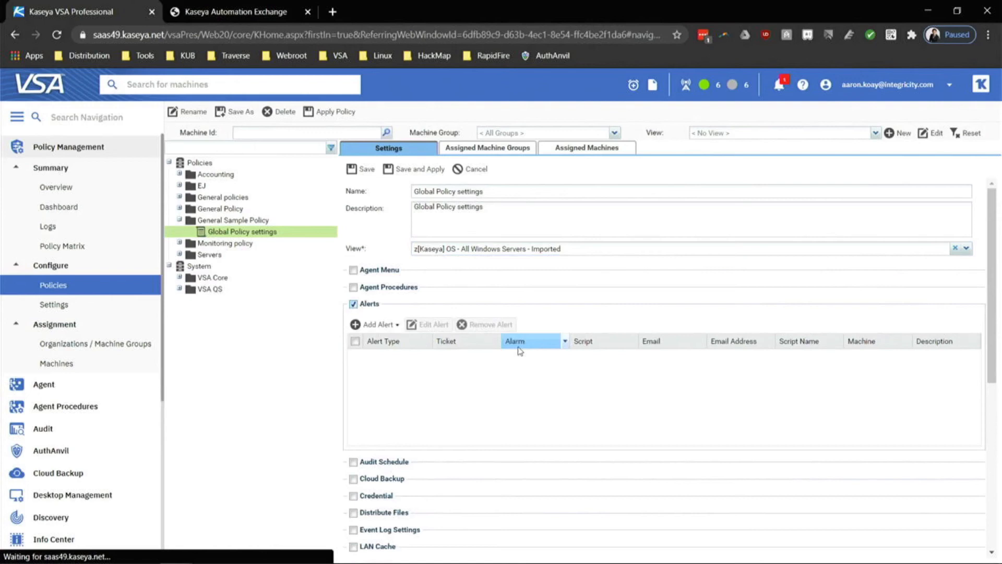
{"action": "left_click", "coordinate": [396, 326]}
{"action": "left_click", "coordinate": [400, 344]}
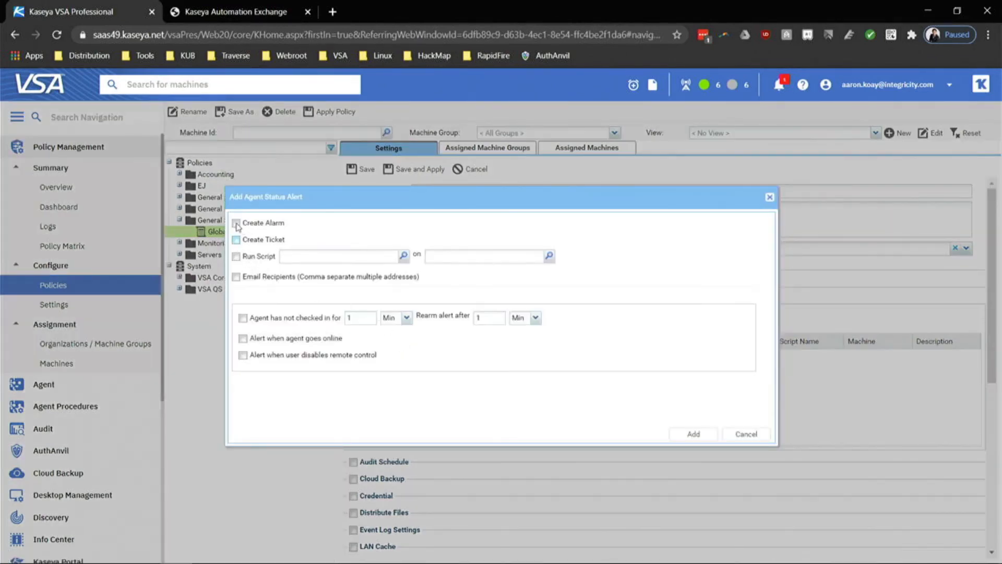
{"action": "left_click", "coordinate": [235, 277]}
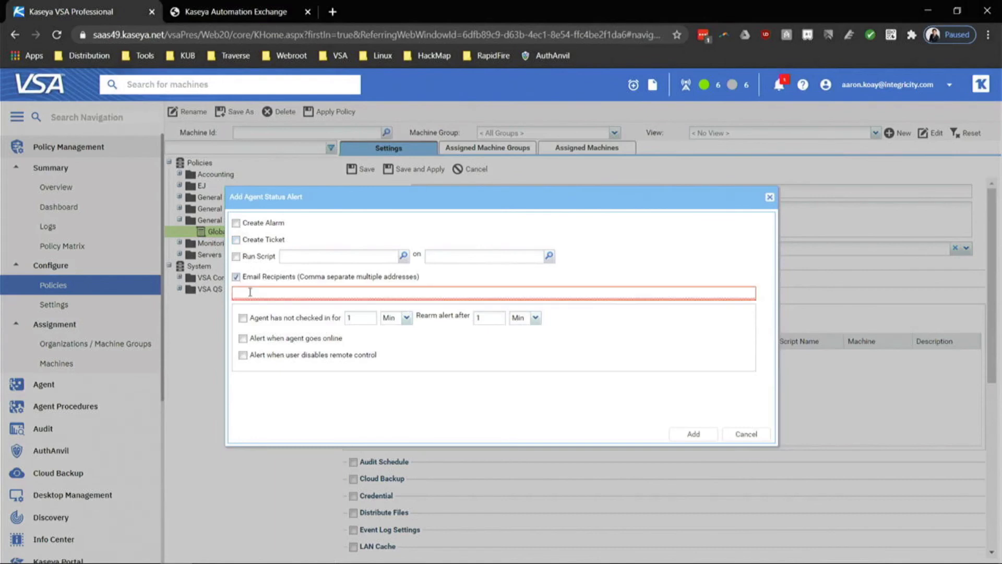
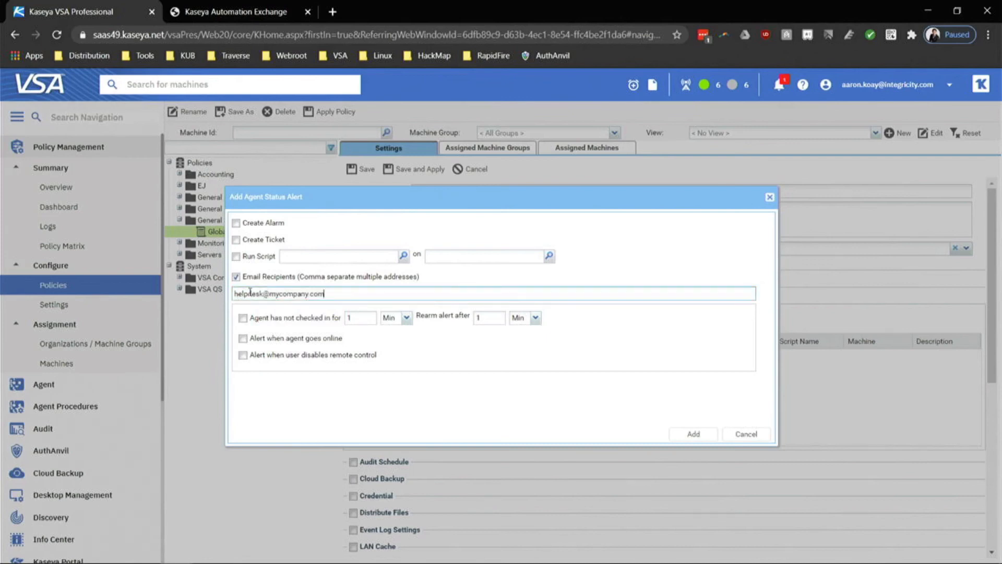
{"action": "left_click_drag", "start_coordinate": [358, 317], "coordinate": [315, 315]}
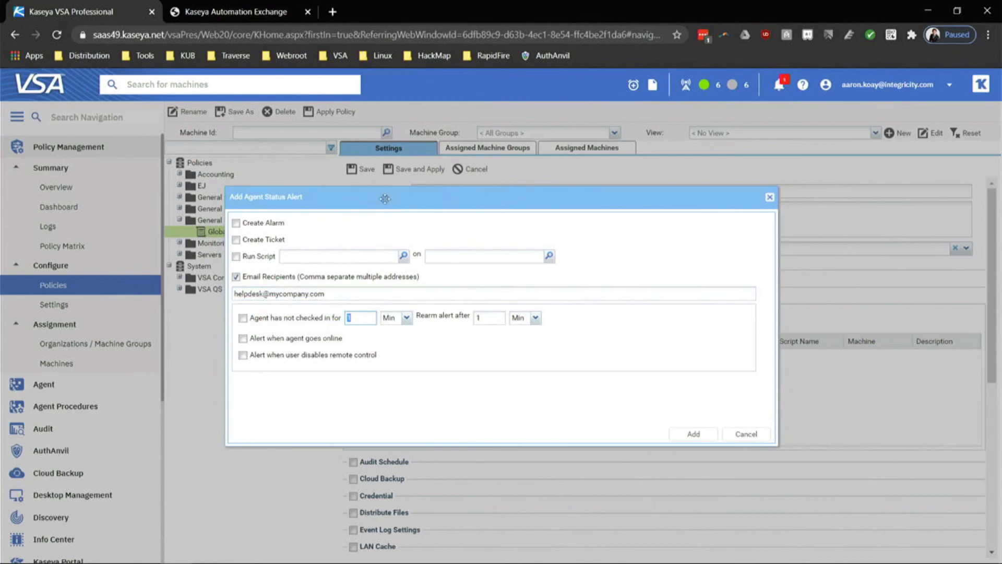
{"action": "left_click_drag", "start_coordinate": [336, 296], "coordinate": [175, 300]}
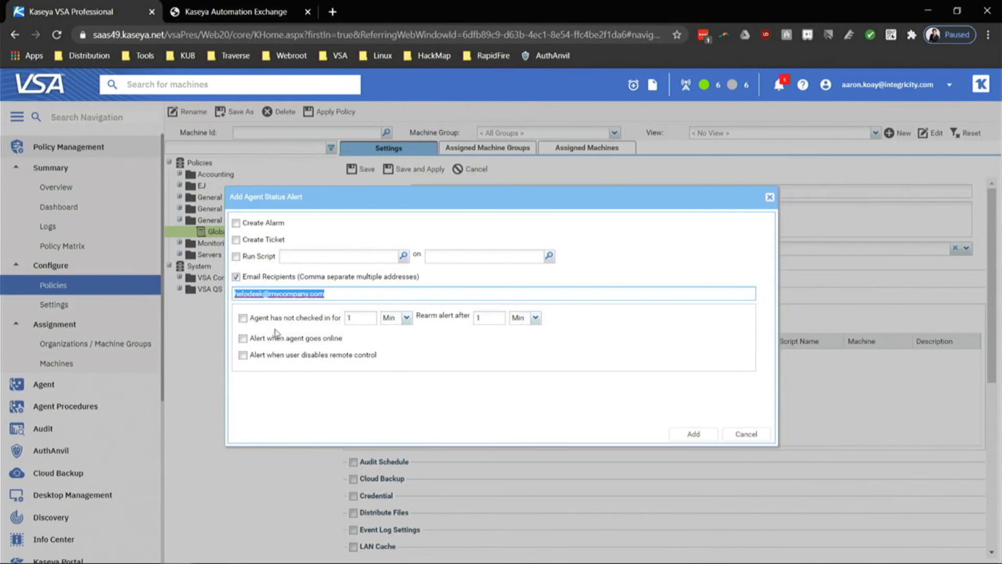
Trigger on no agent check-in for 2 minutes, rearm after 1 hour, and add the alert.
{"action": "left_click", "coordinate": [244, 319]}
{"action": "left_click", "coordinate": [355, 313]}
{"action": "double_click", "coordinate": [355, 313]}
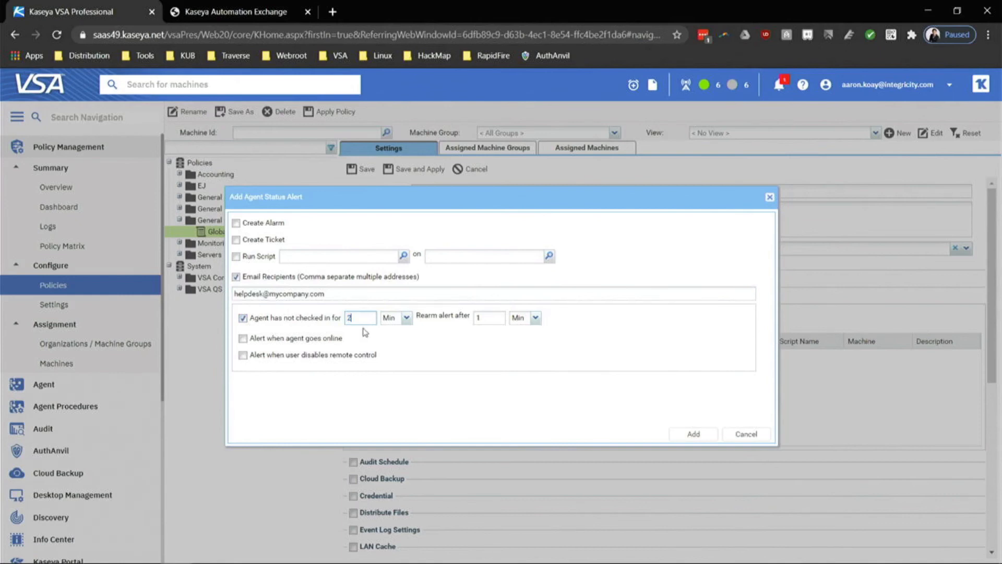
{"action": "type", "text": "2"}
{"action": "left_click", "coordinate": [379, 293]}
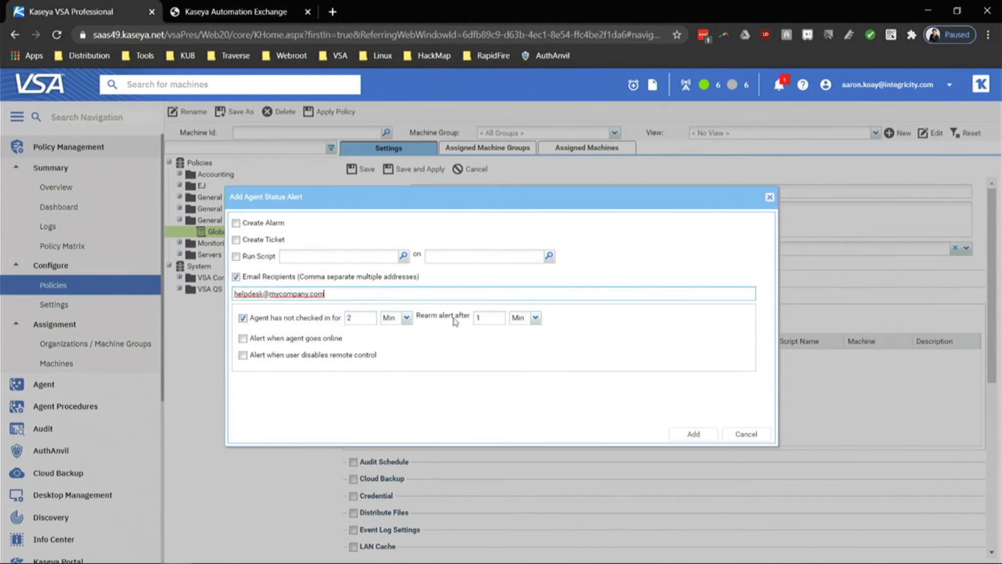
{"action": "left_click", "coordinate": [537, 318]}
{"action": "left_click", "coordinate": [532, 346]}
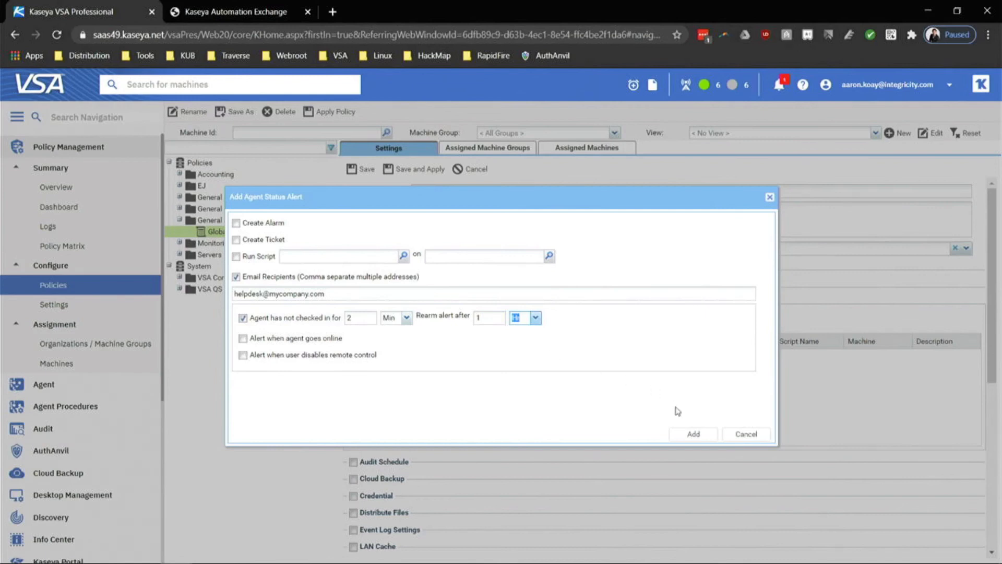
{"action": "left_click", "coordinate": [691, 434]}
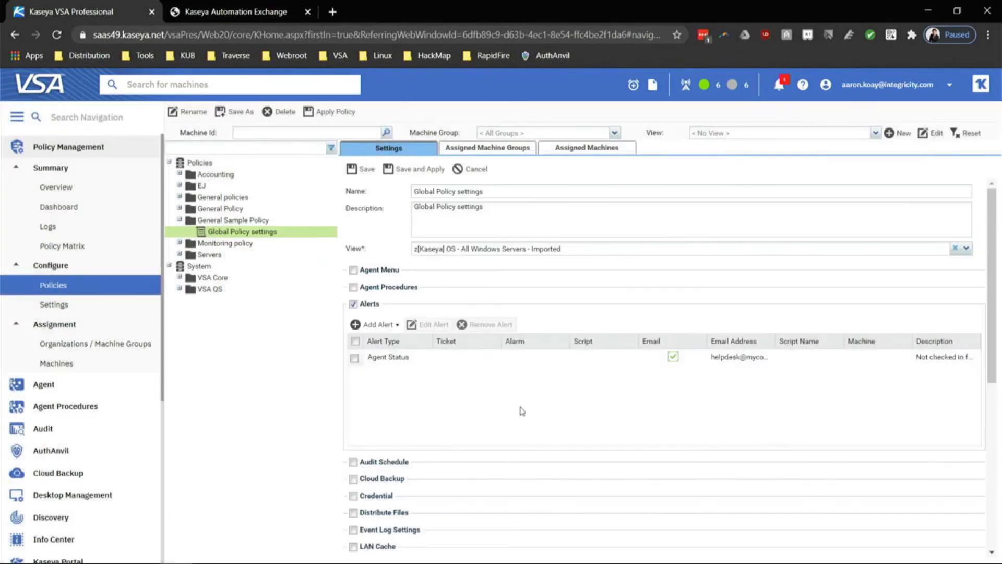
Enable Monitor Sets, switch off ticket creation, and close the dialog without adding a set.
{"action": "scroll", "coordinate": [501, 447], "scroll_direction": "down", "scroll_amount": 5}
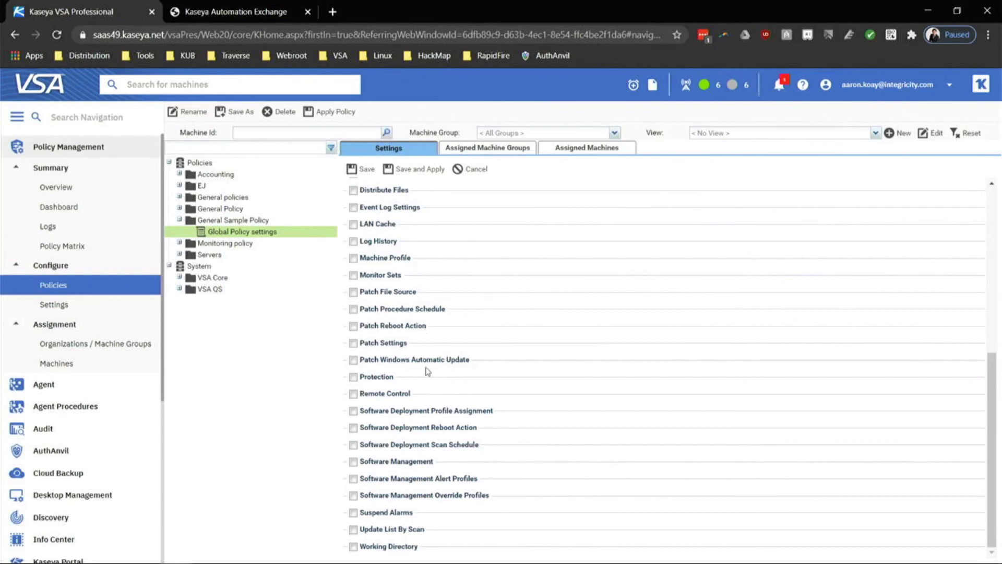
{"action": "left_click", "coordinate": [353, 276]}
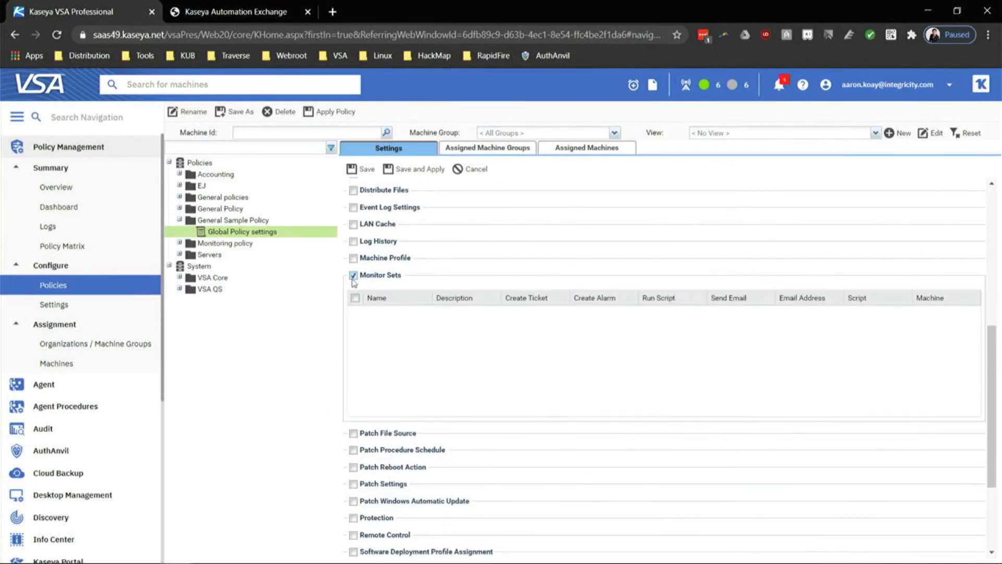
{"action": "left_click", "coordinate": [385, 298]}
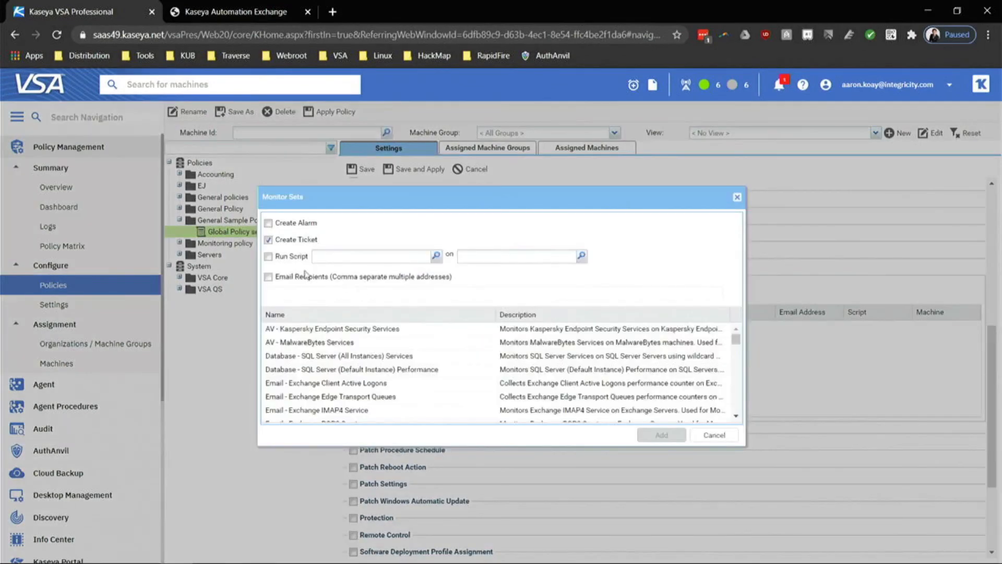
{"action": "left_click", "coordinate": [269, 240]}
{"action": "left_click", "coordinate": [714, 434]}
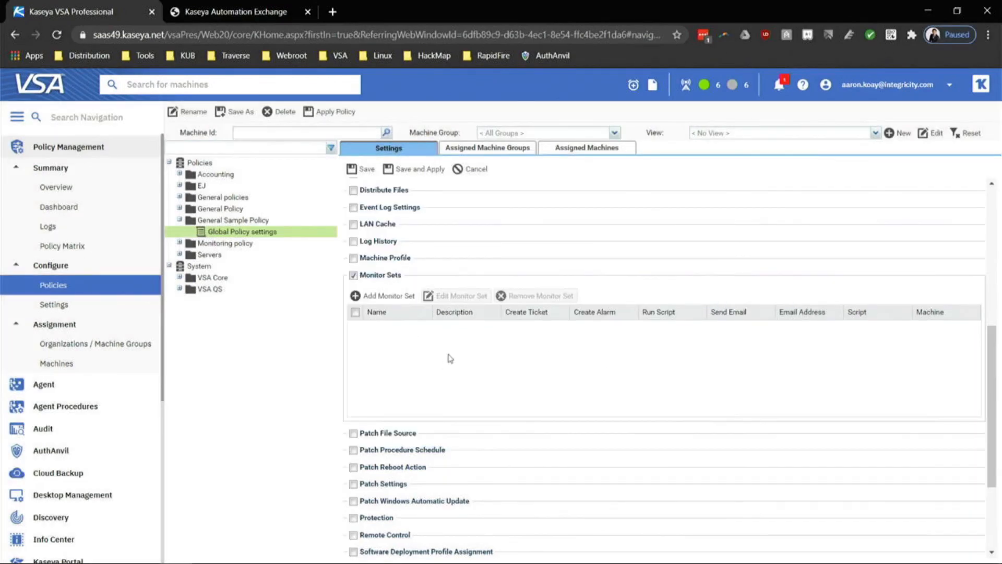
Save and apply the Global Policy settings policy.
{"action": "scroll", "coordinate": [510, 448], "scroll_direction": "down", "scroll_amount": 3}
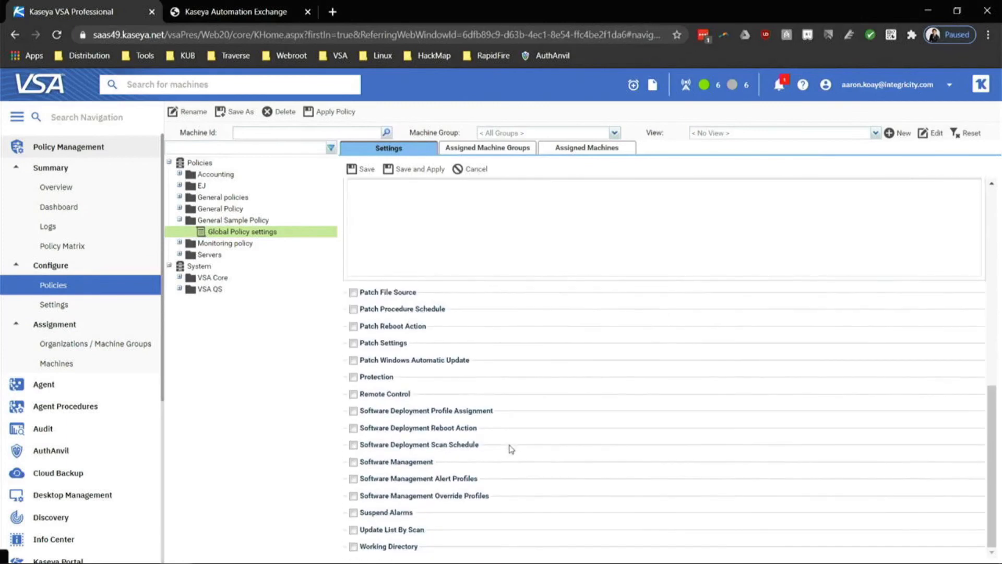
{"action": "scroll", "coordinate": [510, 448], "scroll_direction": "up", "scroll_amount": 9}
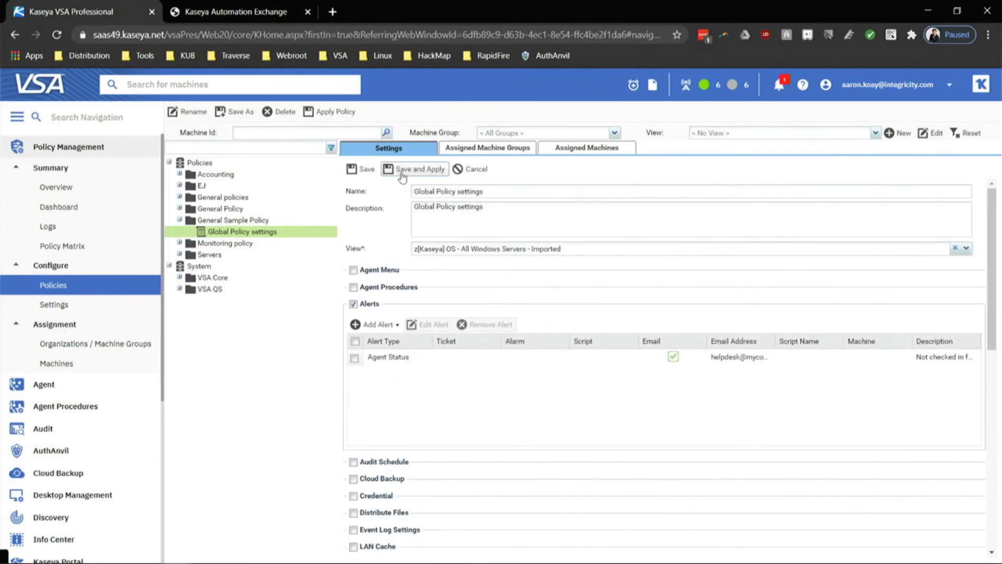
{"action": "left_click", "coordinate": [365, 169]}
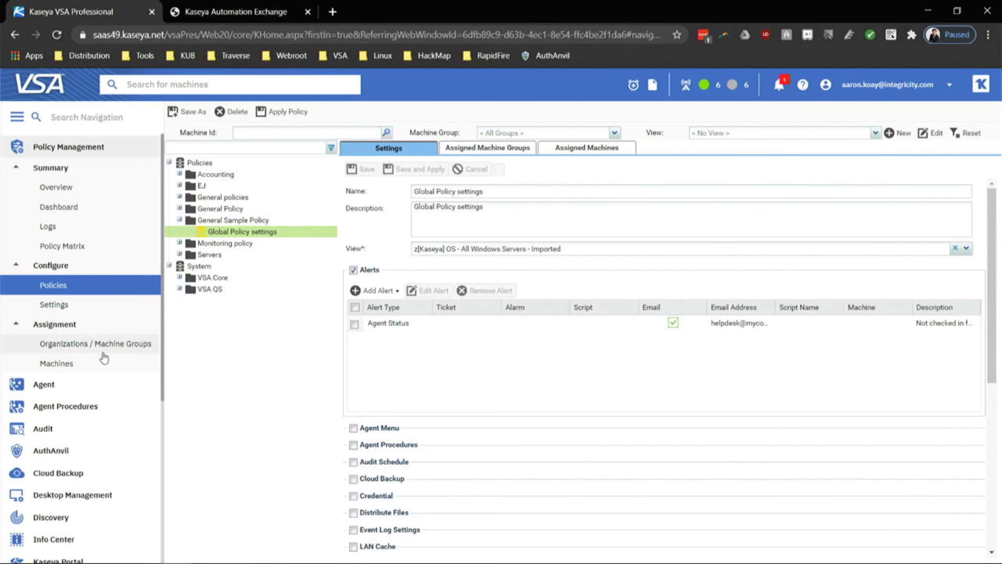
Assign Global Policy settings to the integricity machine group, then go back to Policies.
{"action": "left_click", "coordinate": [98, 353]}
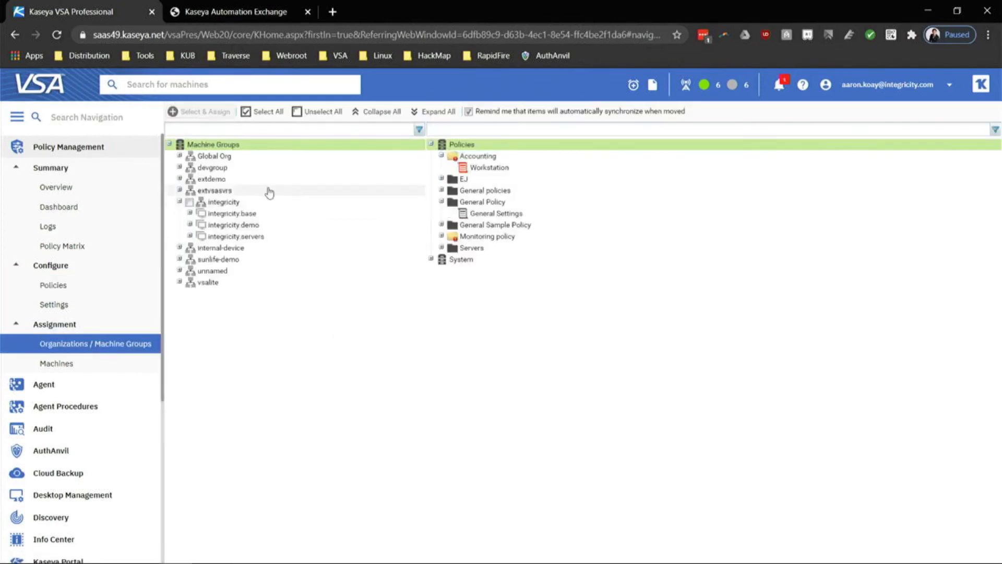
{"action": "left_click_drag", "start_coordinate": [189, 211], "coordinate": [224, 158]}
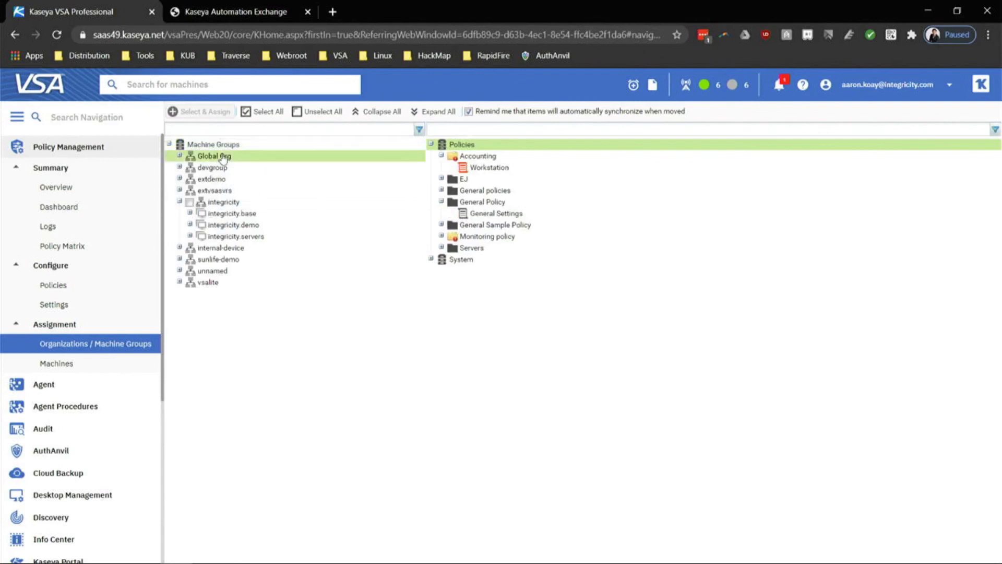
{"action": "left_click", "coordinate": [234, 203]}
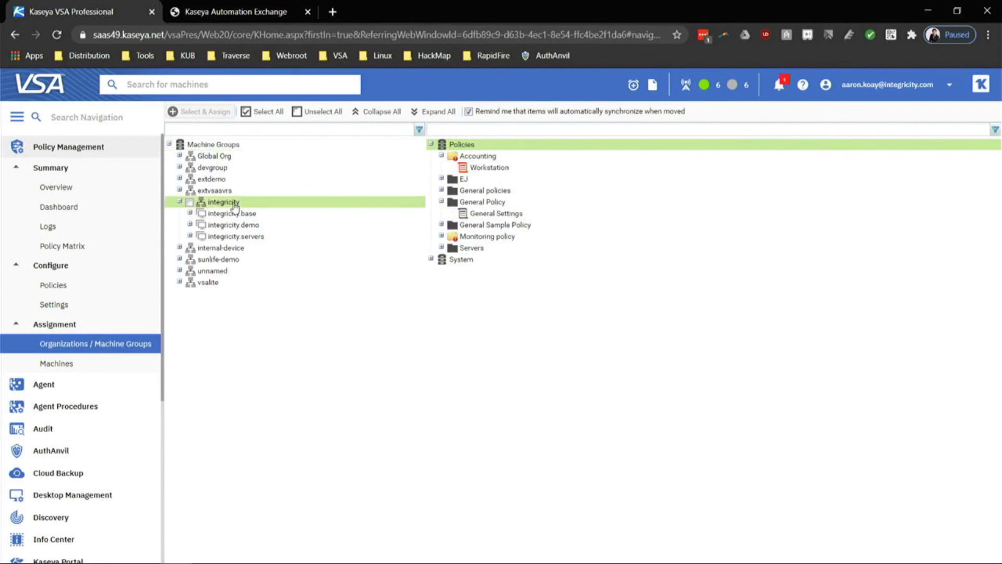
{"action": "left_click", "coordinate": [236, 159]}
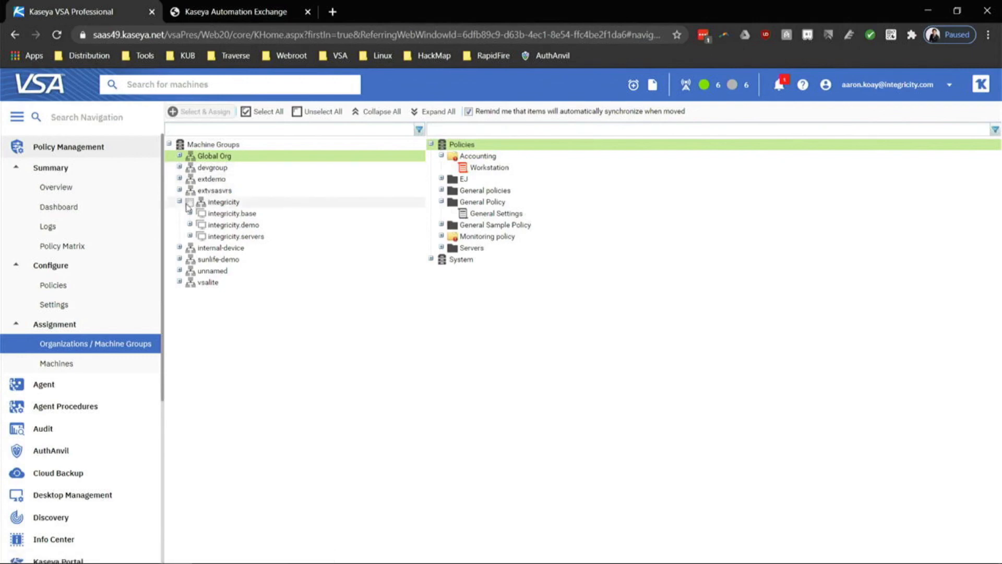
{"action": "left_click_drag", "start_coordinate": [189, 207], "coordinate": [522, 238]}
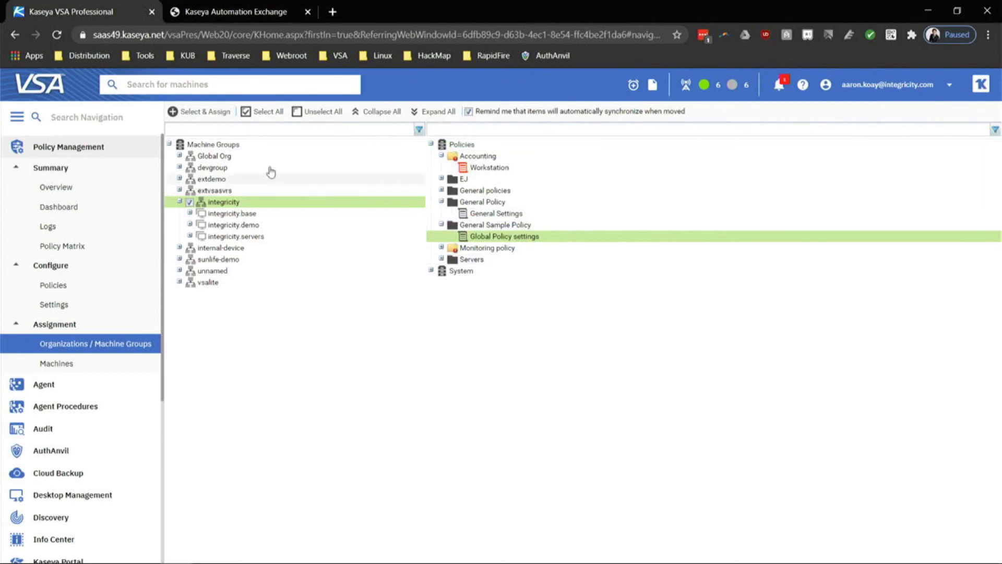
{"action": "left_click", "coordinate": [208, 118]}
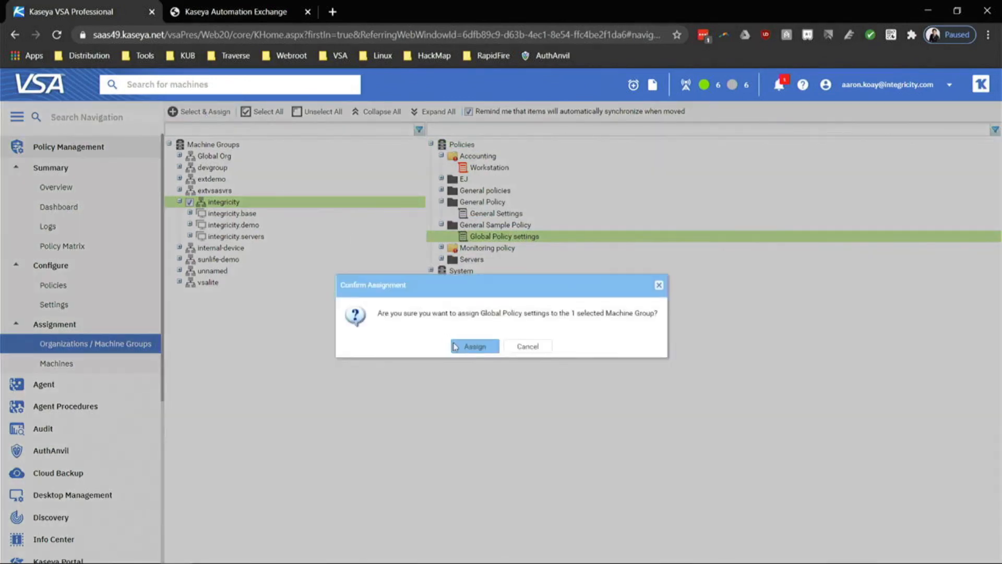
{"action": "left_click", "coordinate": [471, 348]}
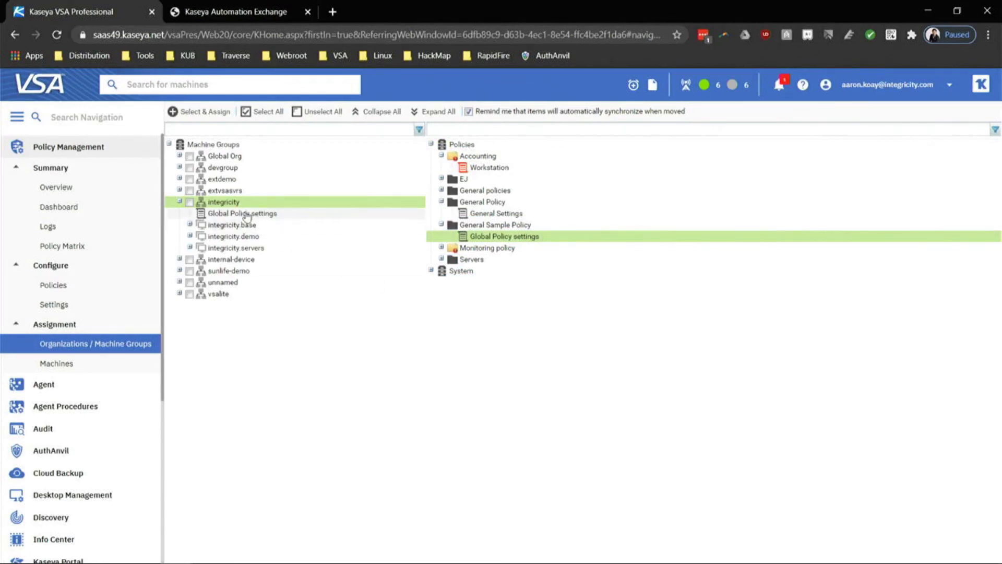
{"action": "left_click_drag", "start_coordinate": [231, 203], "coordinate": [231, 204]}
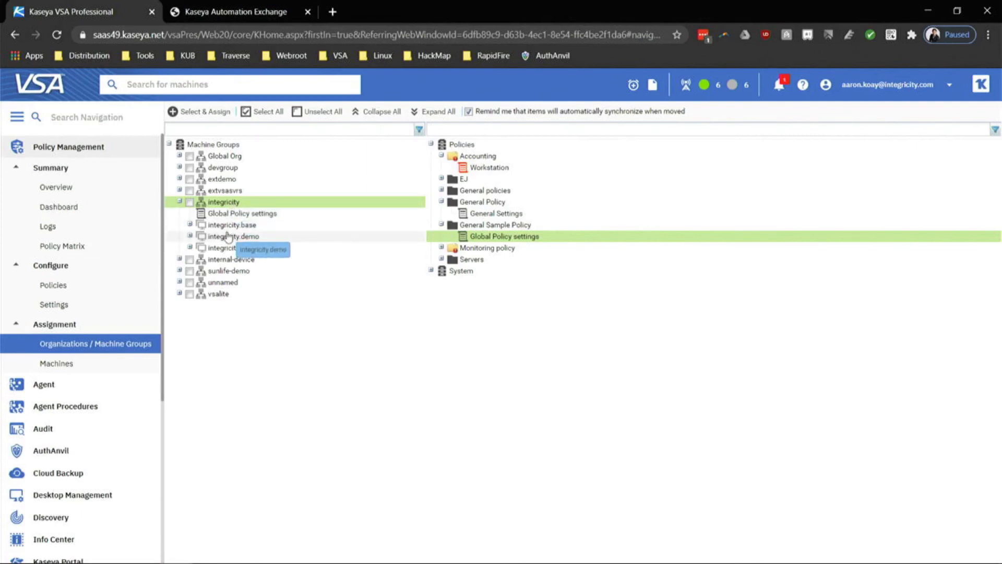
{"action": "left_click", "coordinate": [90, 285]}
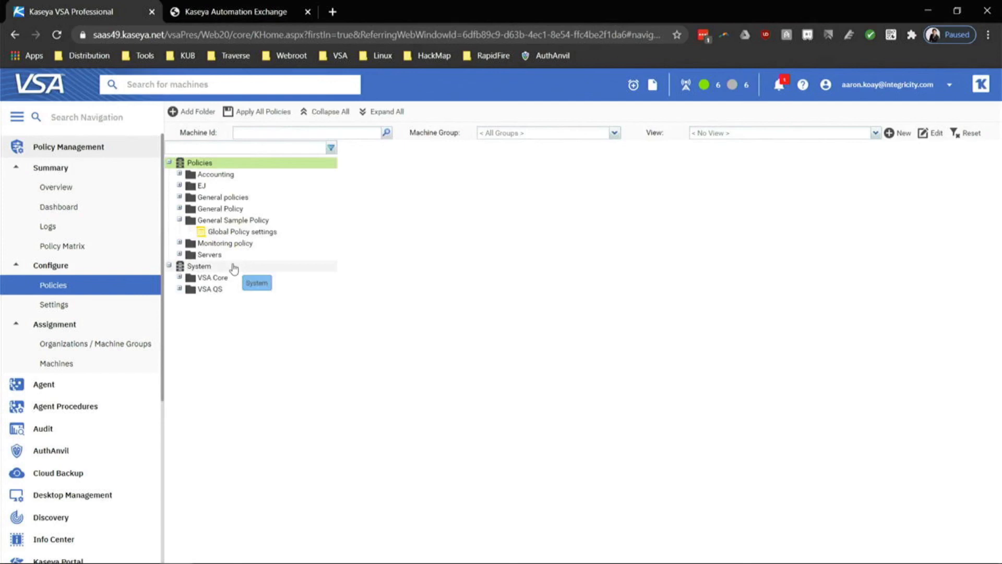
Open Policy Management Settings, which show a 5-minute deployment interval and hourly compliance check.
{"action": "left_click", "coordinate": [94, 310]}
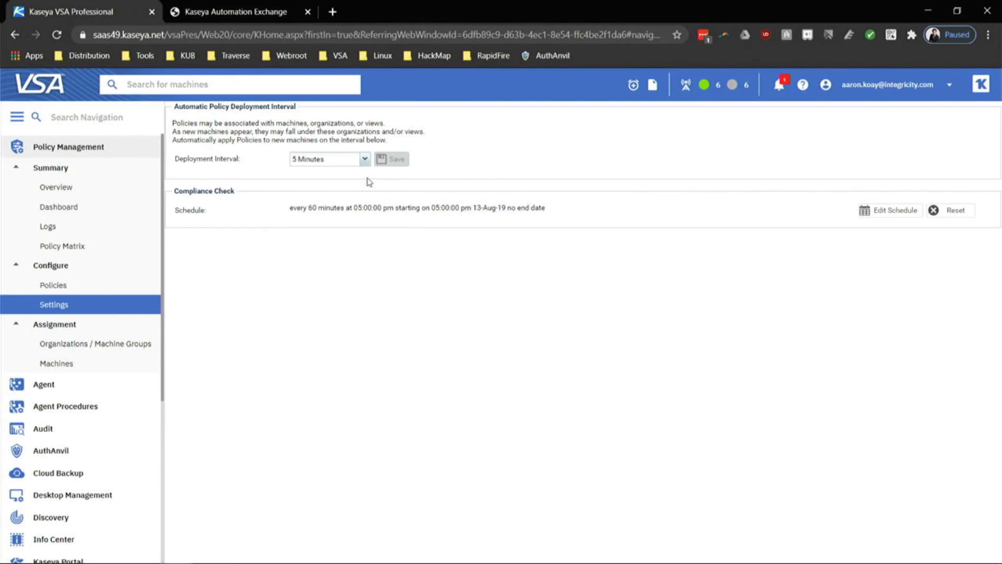
Leave the deployment interval at 5 Minutes, review the compliance schedule, and collapse Policy Management.
{"action": "left_click", "coordinate": [365, 159]}
{"action": "left_click", "coordinate": [365, 160]}
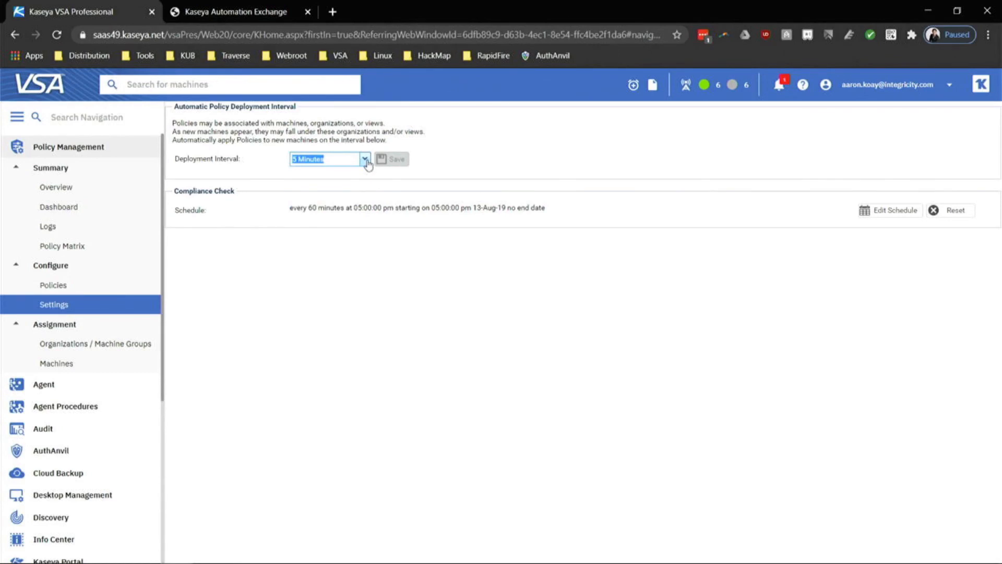
{"action": "left_click_drag", "start_coordinate": [353, 208], "coordinate": [384, 203]}
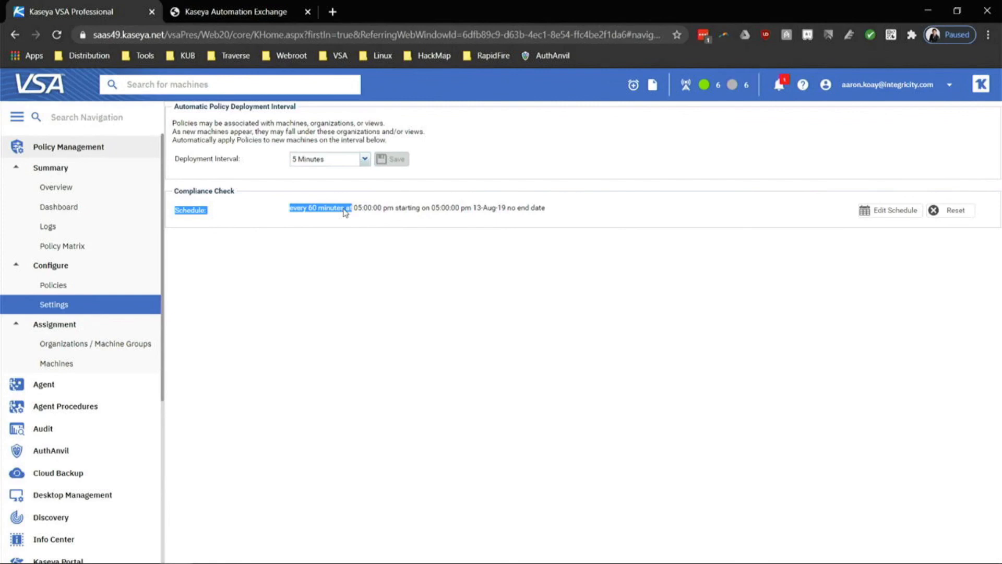
{"action": "scroll", "coordinate": [52, 433], "scroll_direction": "down", "scroll_amount": 3}
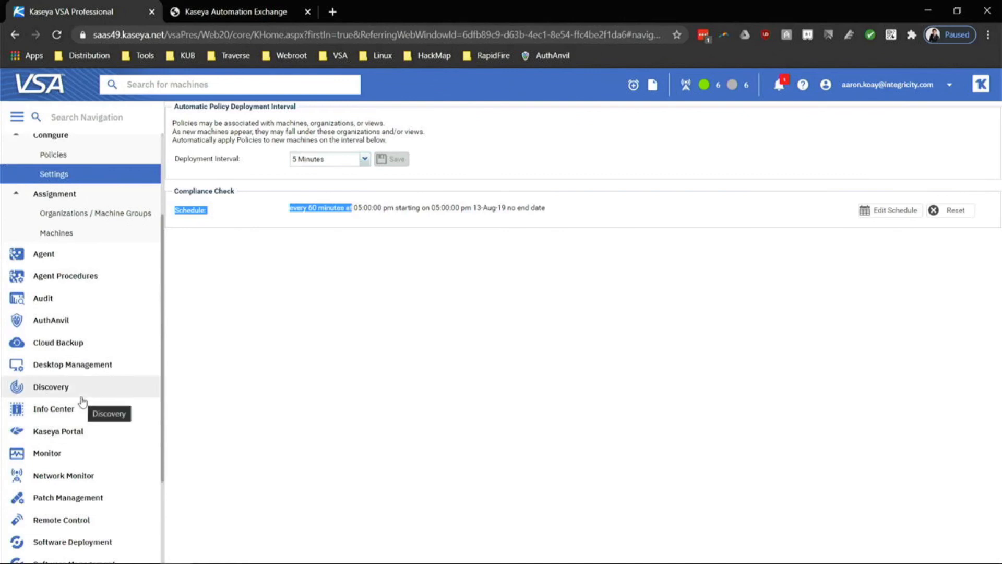
{"action": "scroll", "coordinate": [115, 324], "scroll_direction": "up", "scroll_amount": 3}
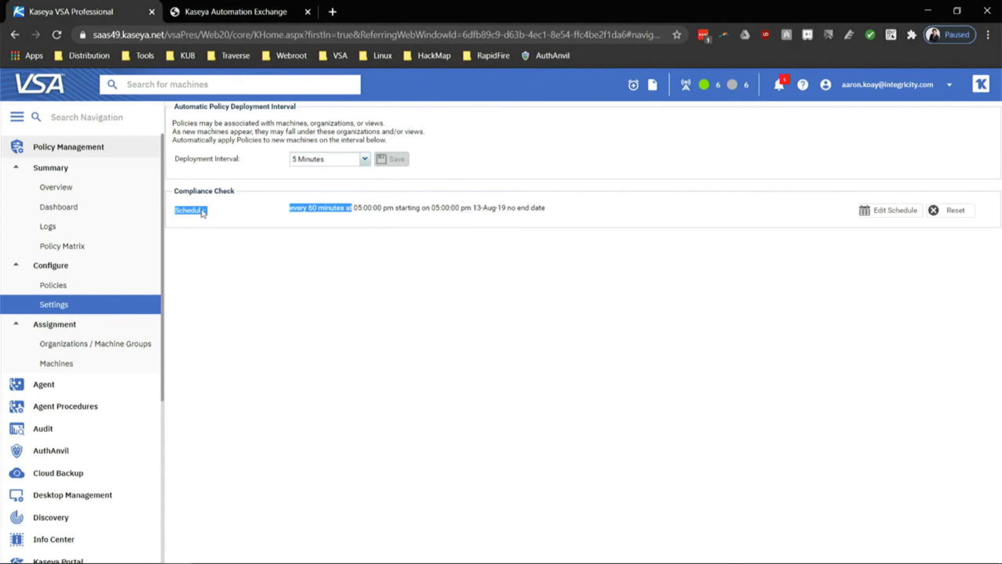
{"action": "left_click", "coordinate": [119, 152]}
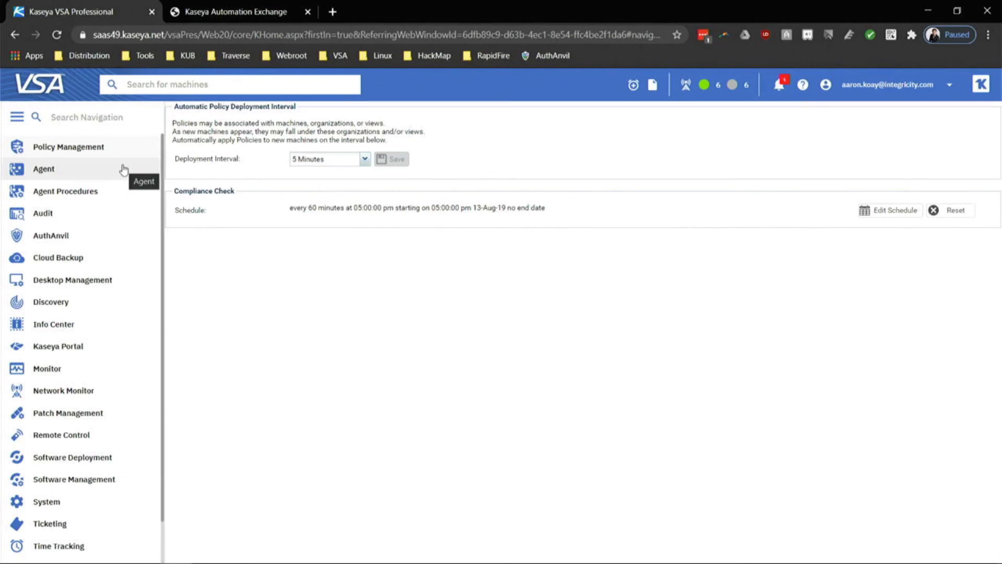
Show Agent Admin, then Technician logs for machine c3po.root.extdemo in Agent Logs.
{"action": "left_click", "coordinate": [123, 168]}
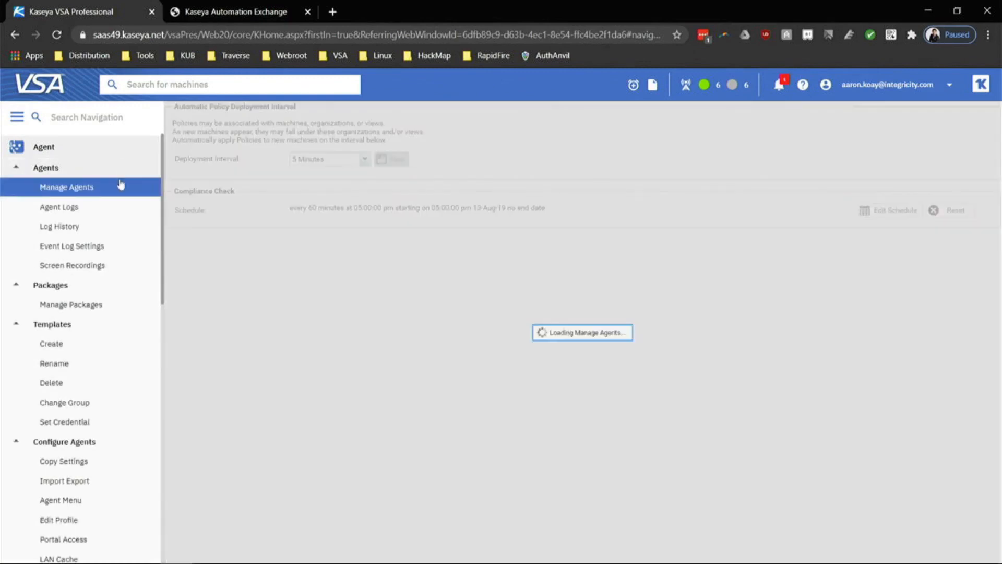
{"action": "left_click", "coordinate": [79, 206]}
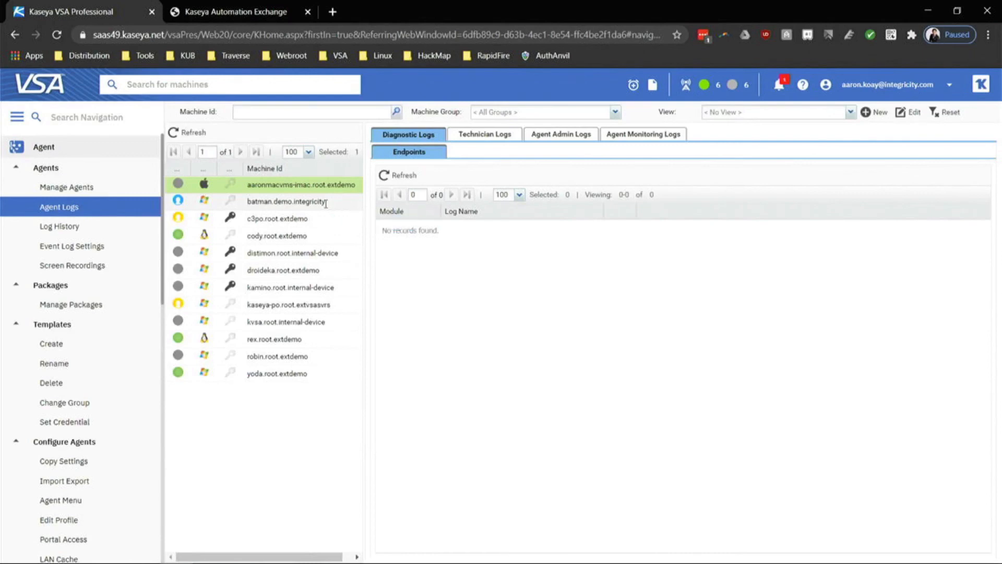
{"action": "left_click", "coordinate": [304, 220]}
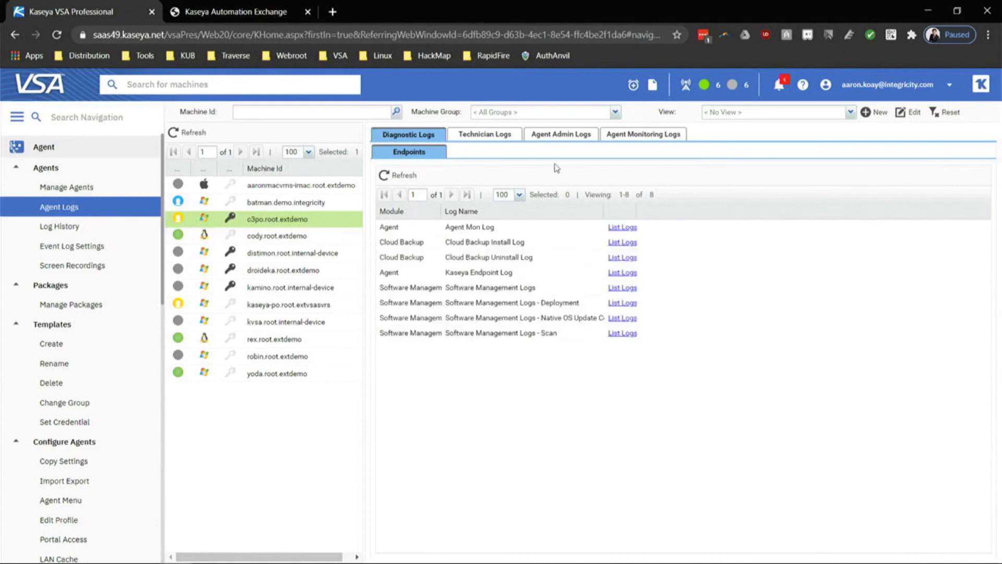
{"action": "left_click", "coordinate": [547, 137]}
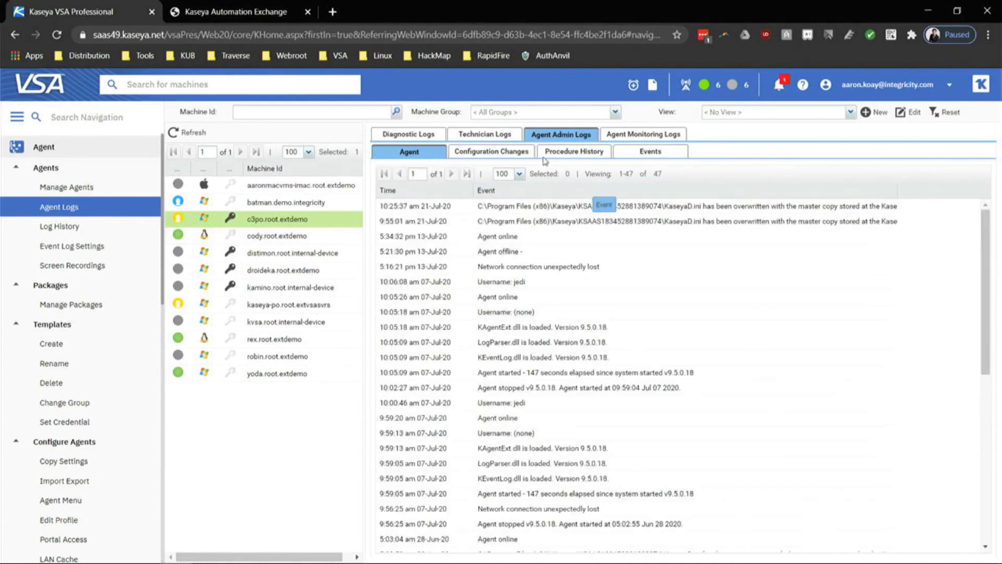
{"action": "left_click", "coordinate": [511, 137]}
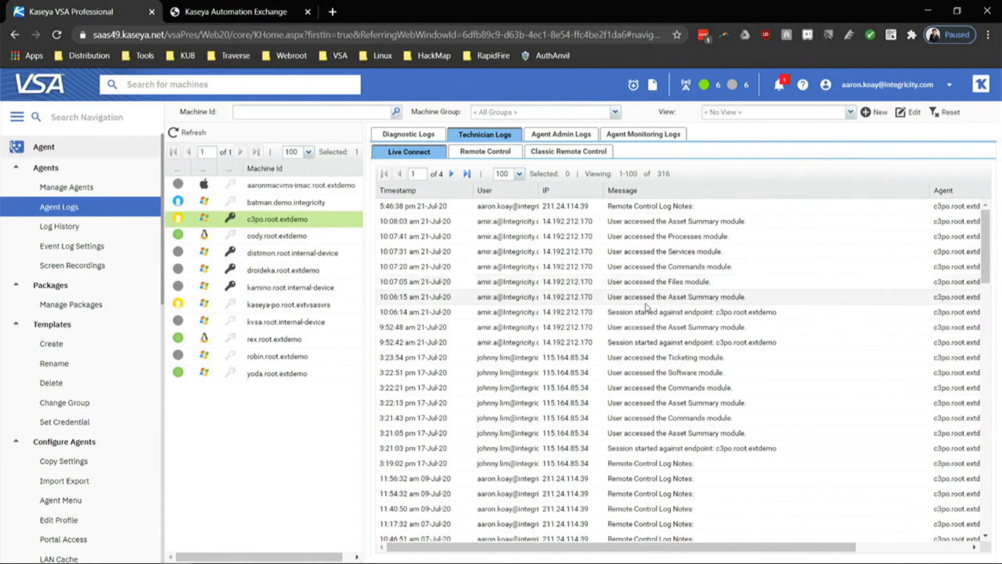
{"action": "left_click_drag", "start_coordinate": [682, 285], "coordinate": [685, 263]}
{"action": "left_click", "coordinate": [688, 234]}
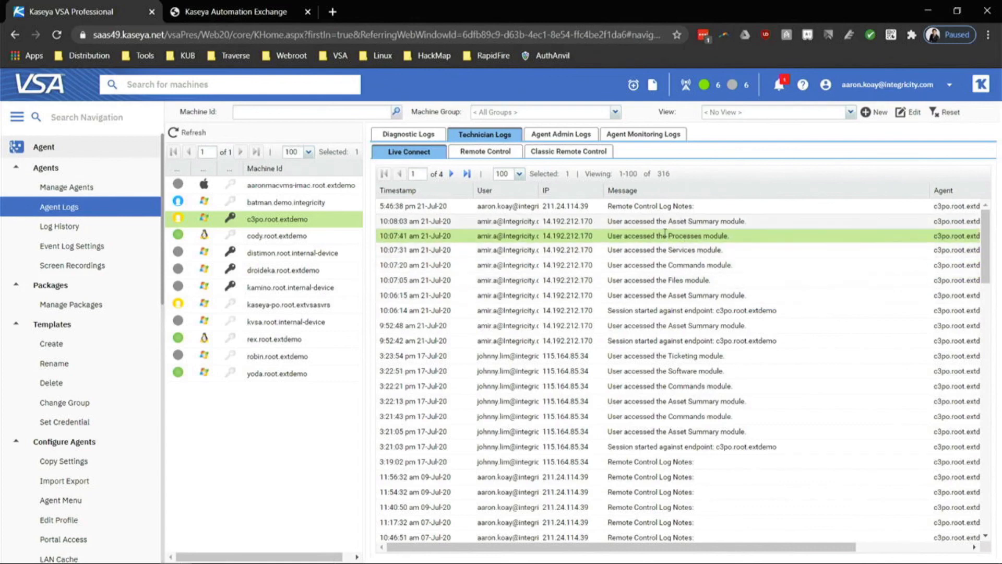
{"action": "left_click_drag", "start_coordinate": [544, 238], "coordinate": [604, 233]}
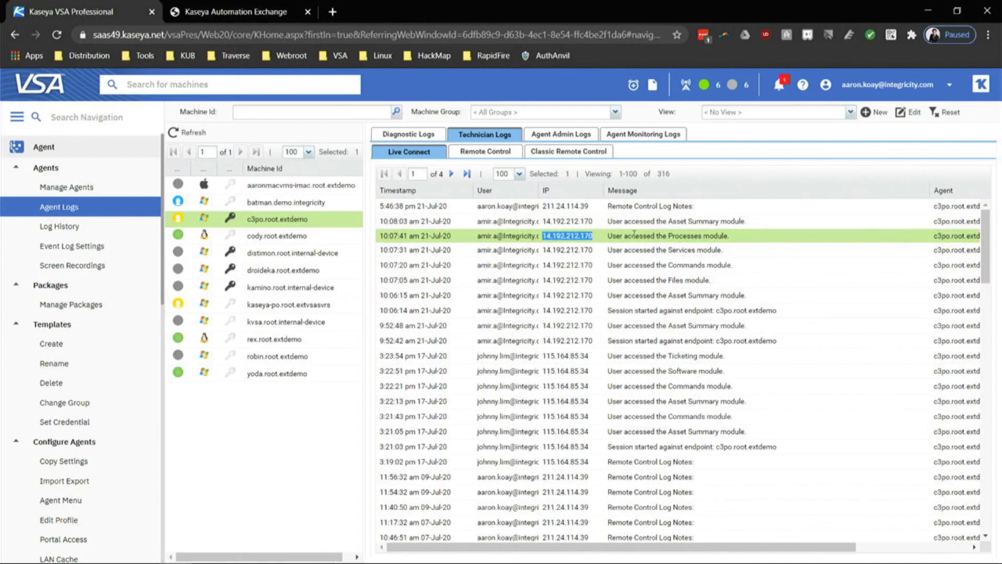
{"action": "left_click_drag", "start_coordinate": [673, 236], "coordinate": [778, 238]}
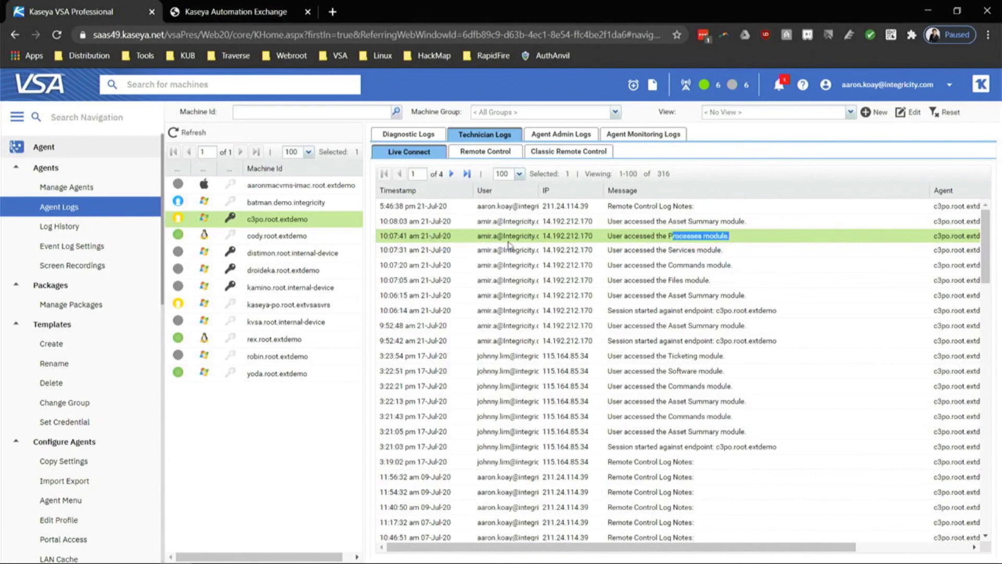
{"action": "left_click", "coordinate": [611, 266]}
{"action": "left_click", "coordinate": [656, 239]}
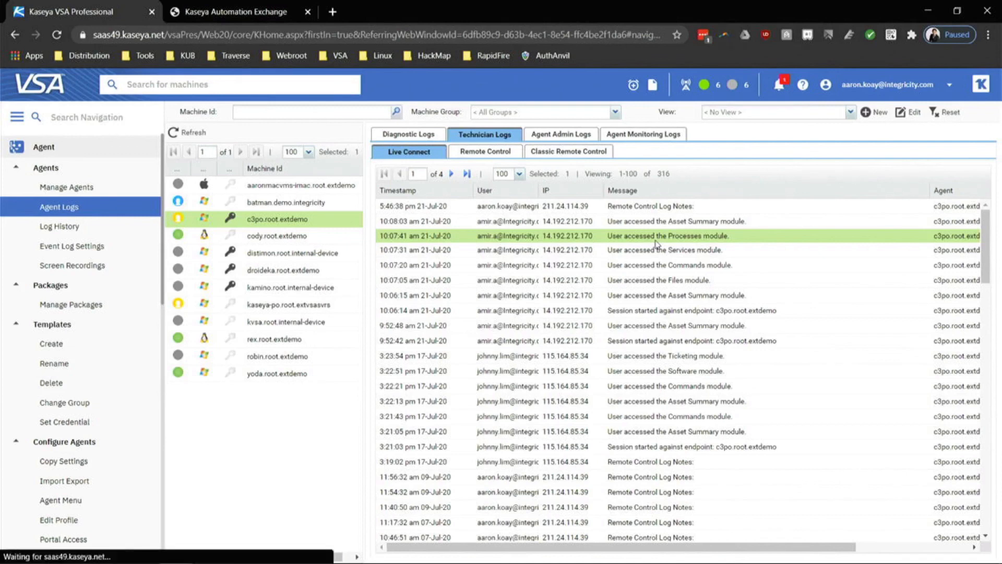
{"action": "left_click", "coordinate": [483, 156]}
{"action": "left_click", "coordinate": [660, 292]}
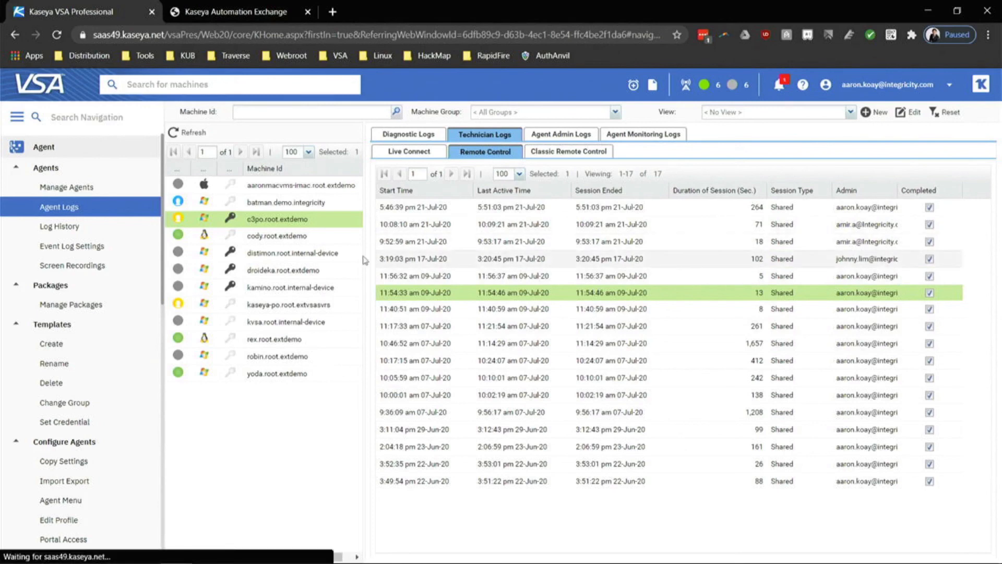
{"action": "left_click", "coordinate": [439, 155]}
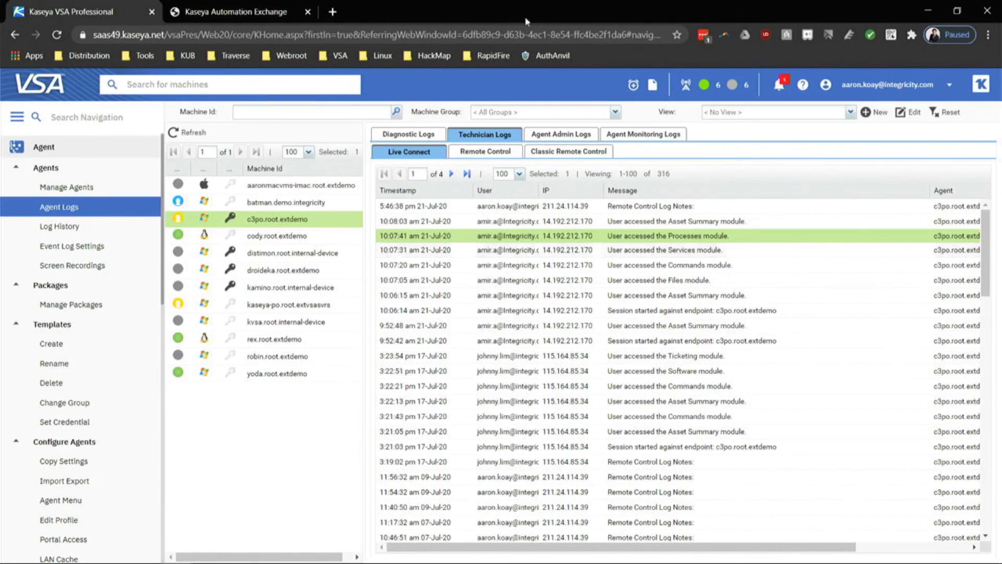
In a new tab, open the Kaseya helpdesk article 'VSA Support for macOS Catalina'.
{"action": "left_click", "coordinate": [333, 11]}
{"action": "type", "text": "helpdesk.kaseya.com"}
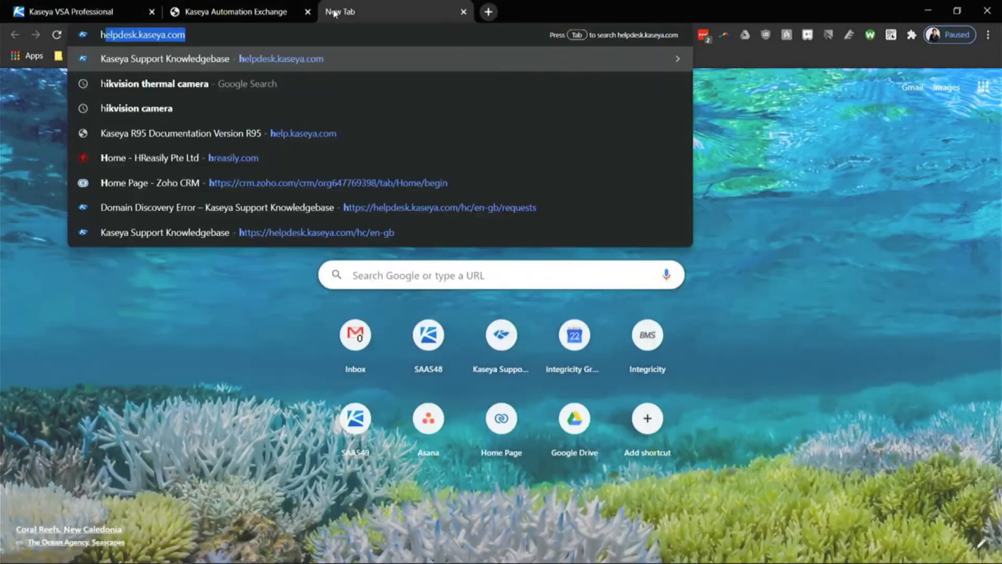
{"action": "key", "text": "Return"}
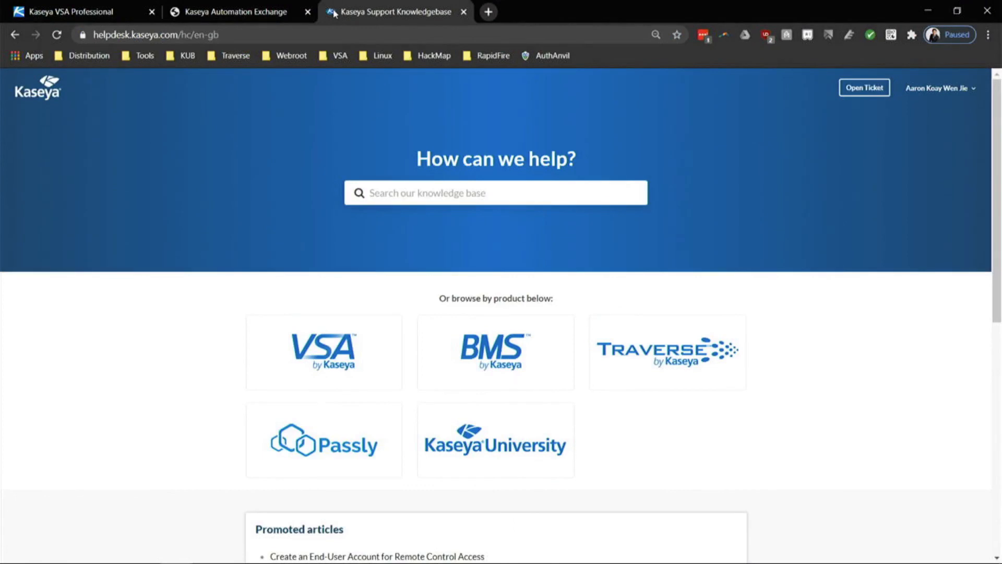
{"action": "scroll", "coordinate": [399, 473], "scroll_direction": "down", "scroll_amount": 3}
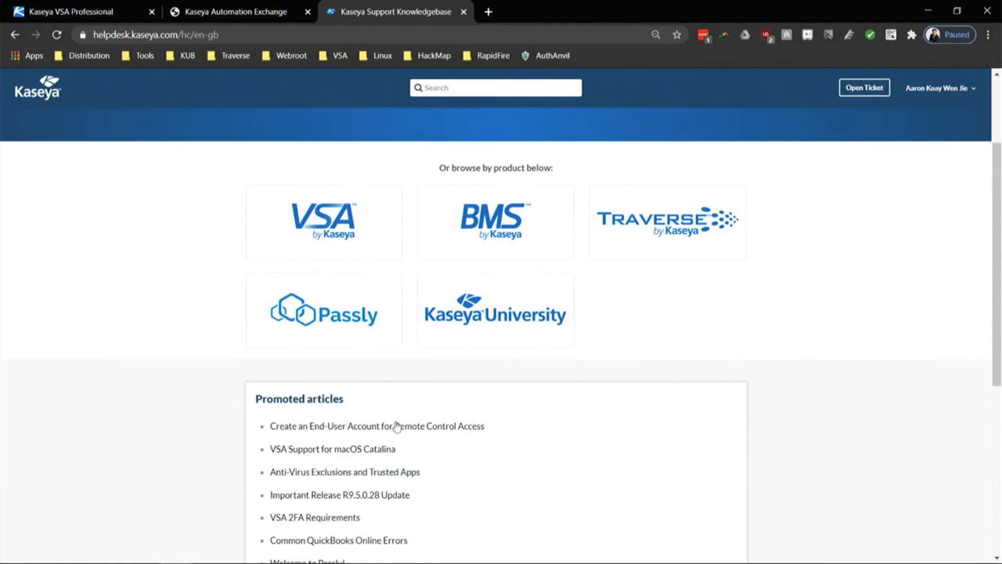
{"action": "left_click", "coordinate": [366, 452]}
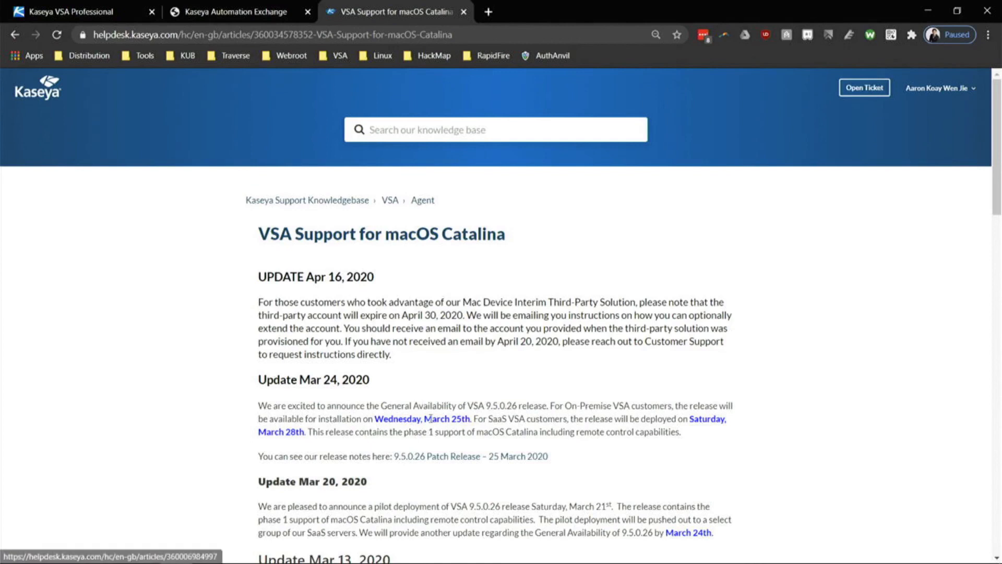
{"action": "left_click_drag", "start_coordinate": [311, 301], "coordinate": [446, 301]}
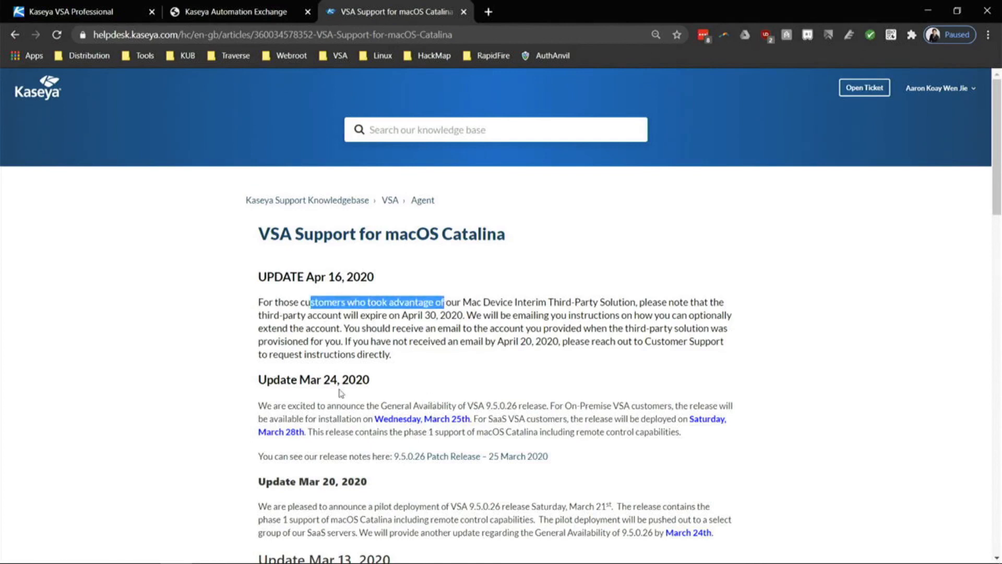
Compare it with the VSA agent logs tab, then start a new support ticket.
{"action": "left_click", "coordinate": [98, 5]}
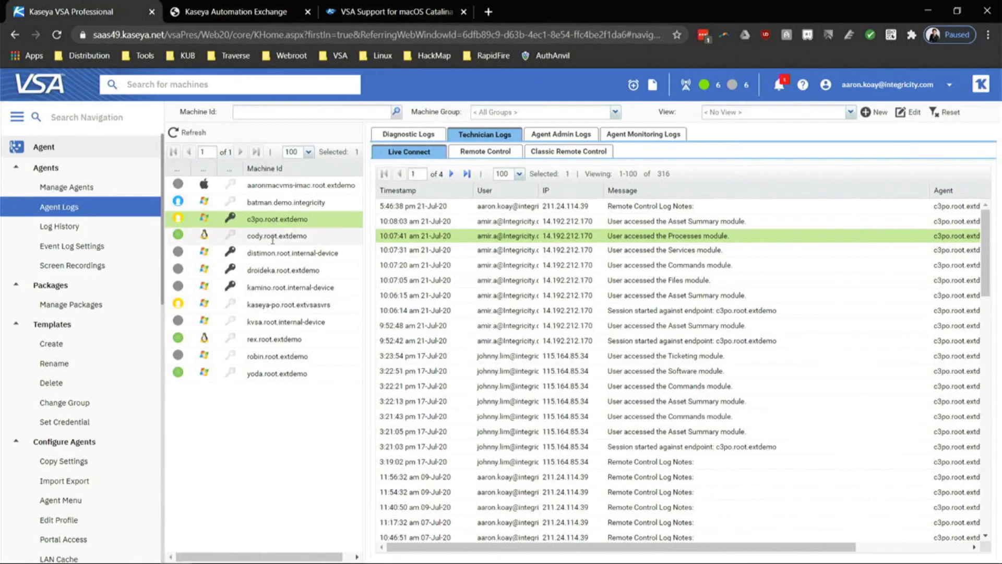
{"action": "left_click", "coordinate": [436, 7]}
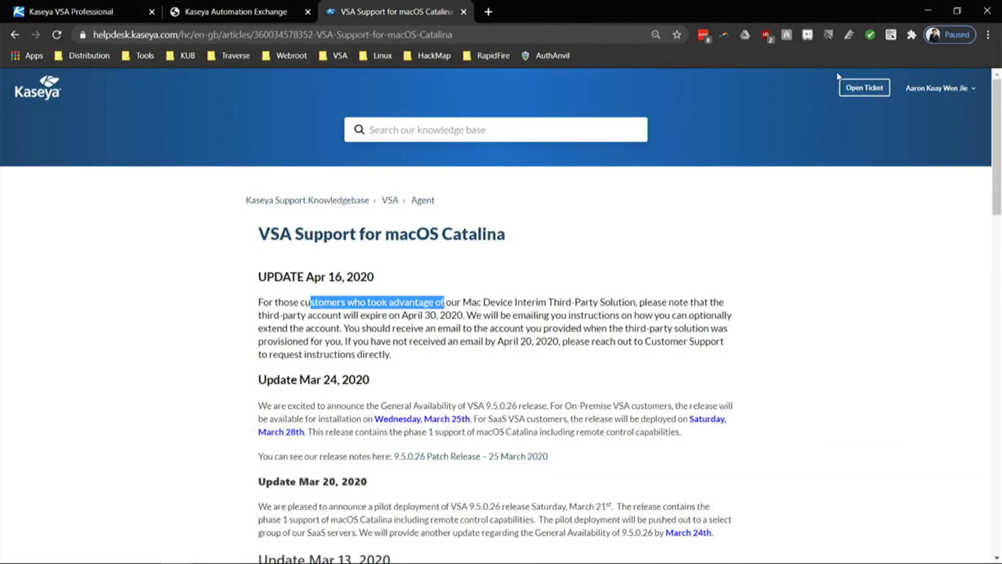
{"action": "left_click", "coordinate": [854, 90]}
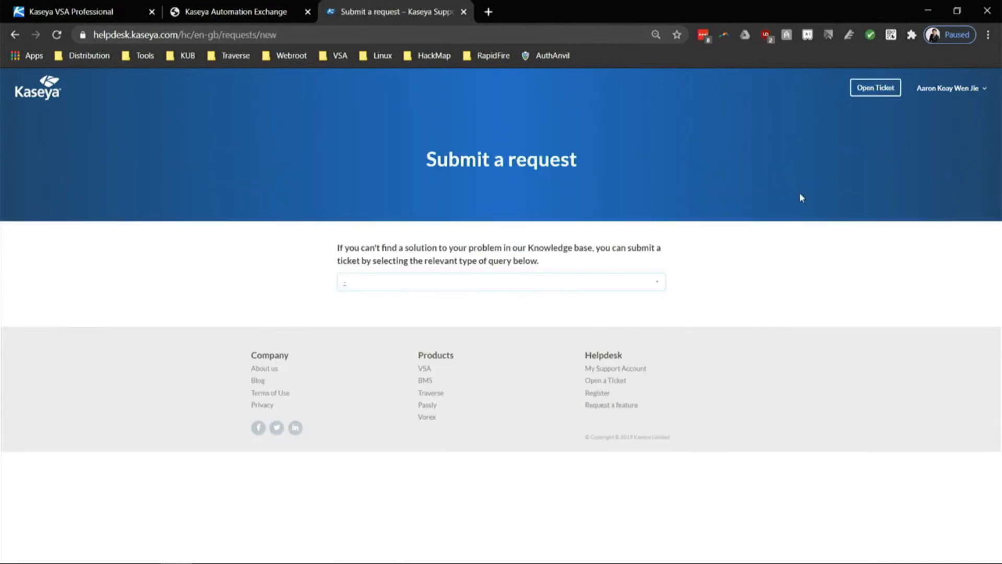
Choose Kaseya Support as the query type and enter the subject 'Cant log In'.
{"action": "left_click", "coordinate": [649, 284]}
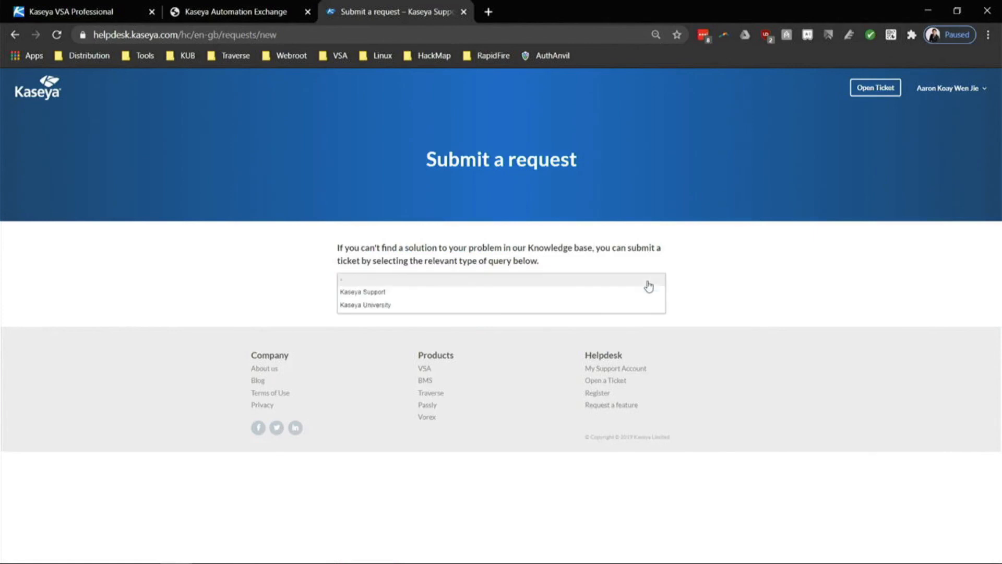
{"action": "left_click", "coordinate": [607, 292]}
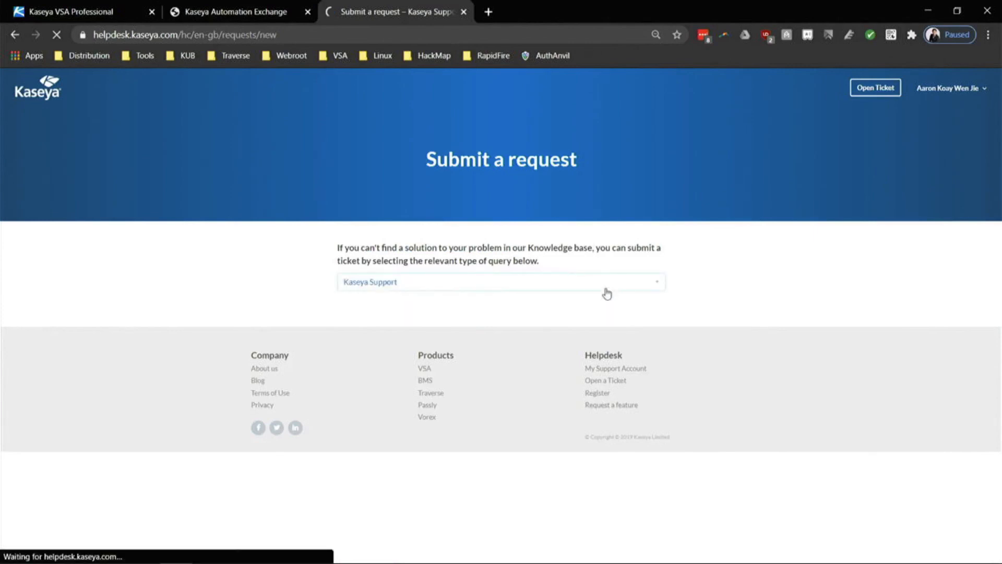
{"action": "scroll", "coordinate": [436, 281], "scroll_direction": "down", "scroll_amount": 3}
{"action": "left_click", "coordinate": [396, 248]}
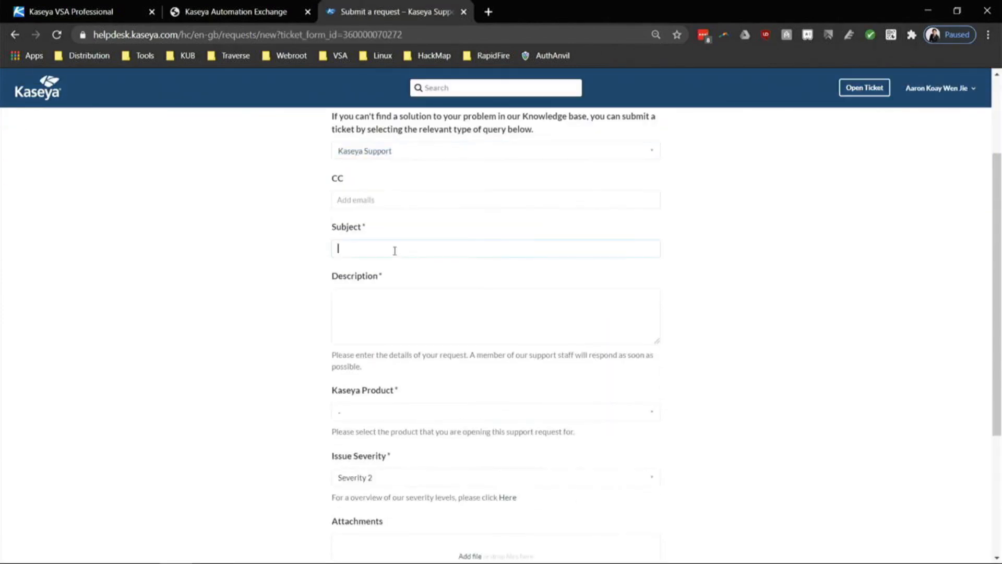
{"action": "type", "text": "C"}
{"action": "key", "text": "Caps_Lock"}
{"action": "type", "text": "an"}
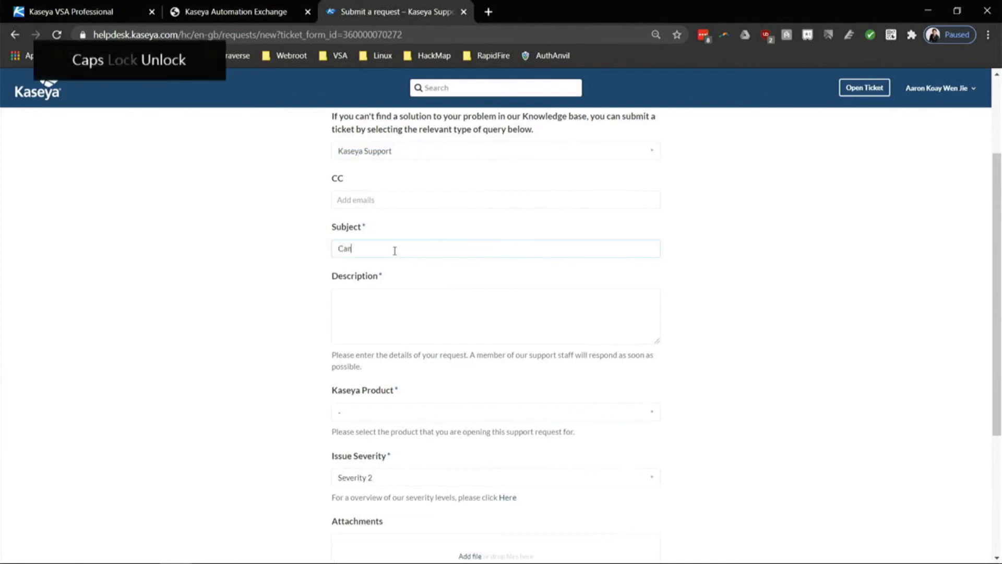
{"action": "type", "text": "t log In"}
Write a description saying you can't log in and are the system admin of VSA.
{"action": "key", "text": "Tab"}
{"action": "type", "text": "I can't login"}
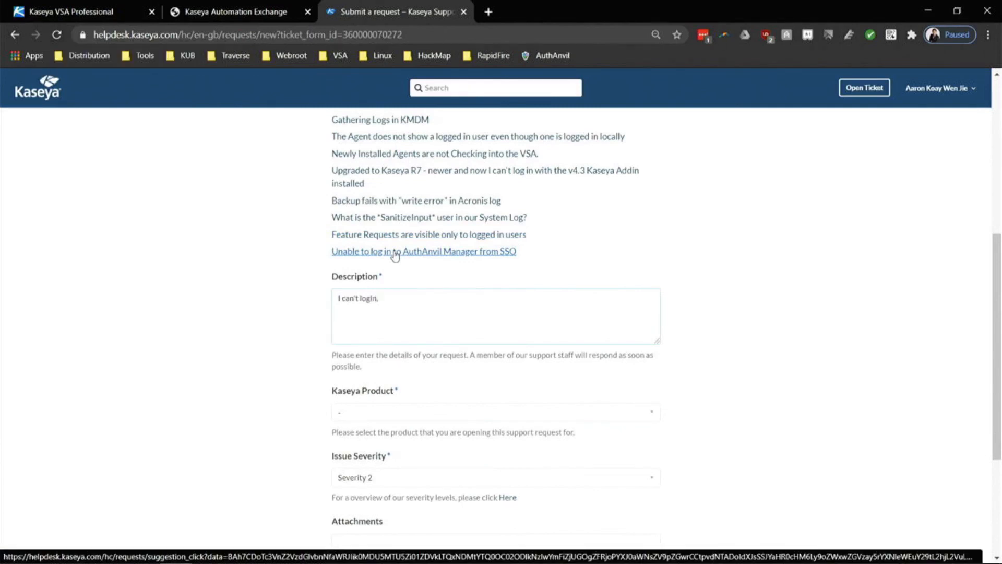
{"action": "type", "text": ". you'r"}
{"action": "key", "text": "BackSpace"}
{"action": "key", "text": "BackSpace"}
{"action": "key", "text": "BackSpace"}
{"action": "key", "text": "BackSpace"}
{"action": "key", "text": "BackSpace"}
{"action": "key", "text": "BackSpace"}
{"action": "type", "text": "and i am the systme"}
{"action": "key", "text": "BackSpace"}
{"action": "key", "text": "BackSpace"}
{"action": "type", "text": "em admin of V"}
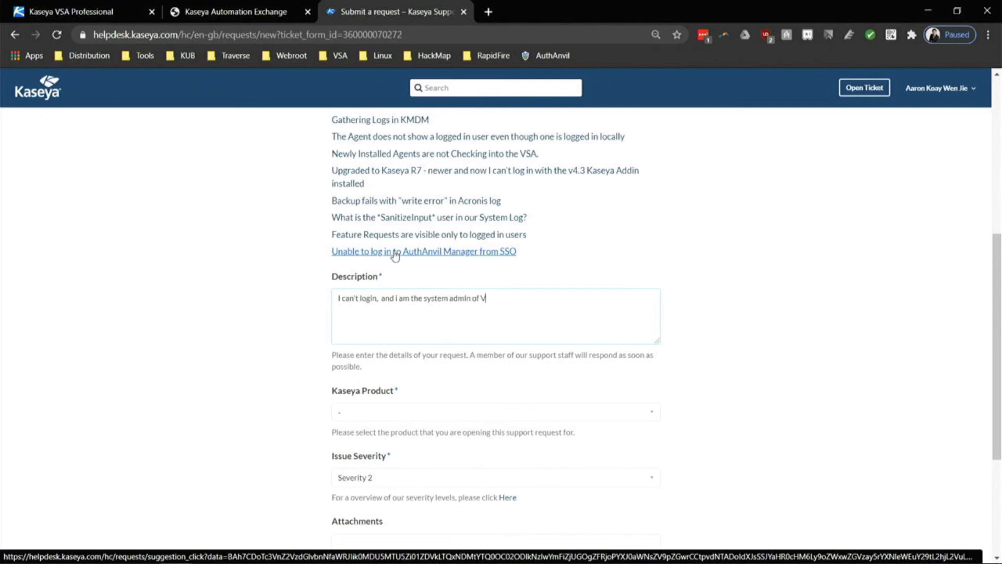
{"action": "key", "text": "Caps_Lock"}
{"action": "type", "text": "VSA"}
{"action": "key", "text": "Caps_Lock"}
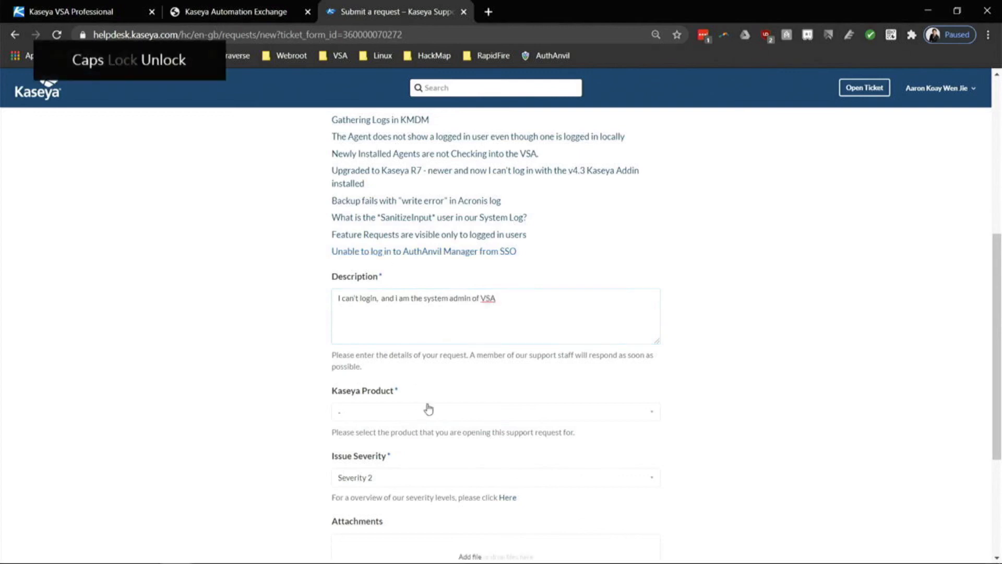
Set the Kaseya Product to VSA > System.
{"action": "left_click", "coordinate": [427, 410]}
{"action": "scroll", "coordinate": [373, 457], "scroll_direction": "down", "scroll_amount": 3}
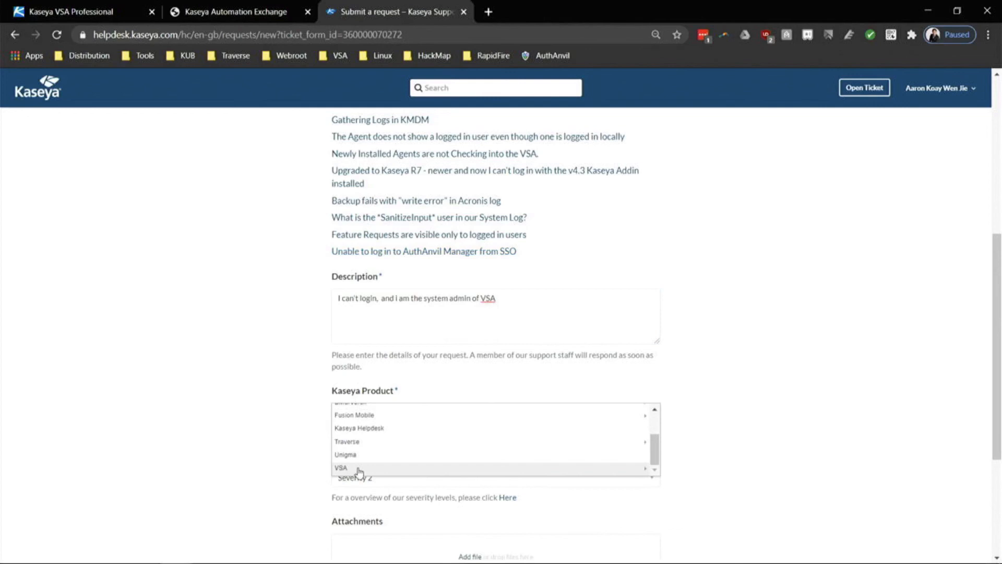
{"action": "left_click", "coordinate": [359, 468]}
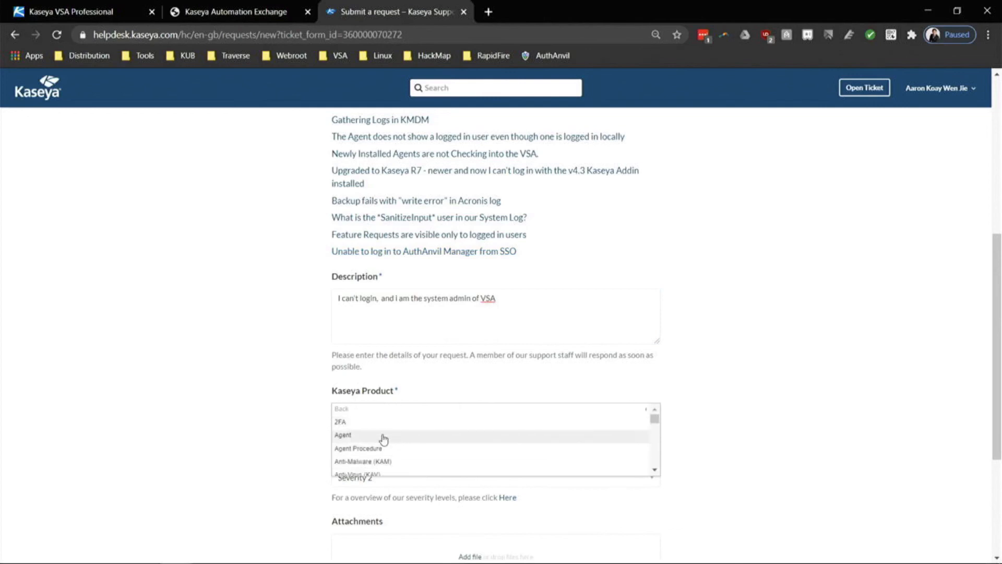
{"action": "scroll", "coordinate": [383, 438], "scroll_direction": "down", "scroll_amount": 10}
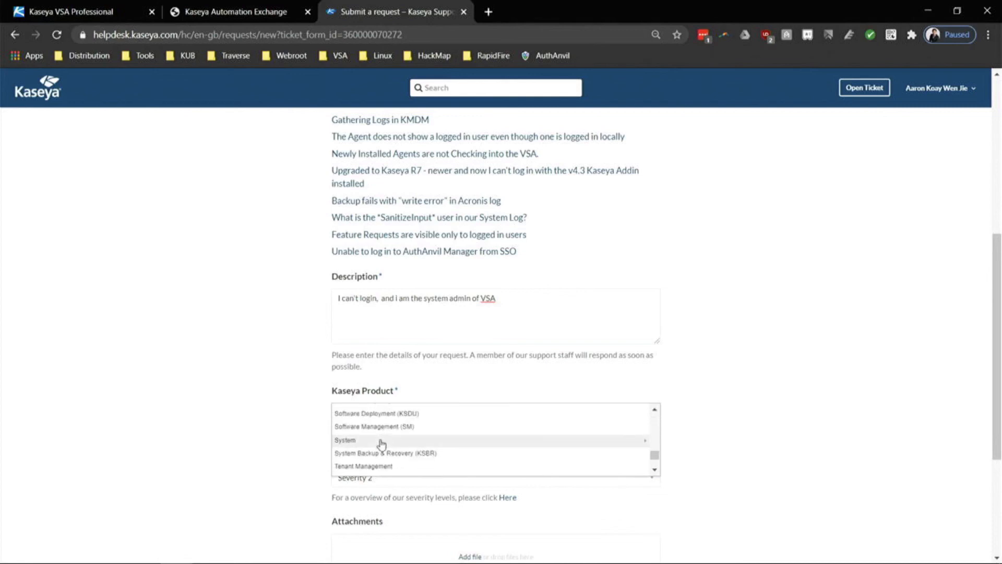
{"action": "left_click", "coordinate": [382, 441]}
{"action": "left_click", "coordinate": [436, 422]}
{"action": "scroll", "coordinate": [511, 425], "scroll_direction": "down", "scroll_amount": 1}
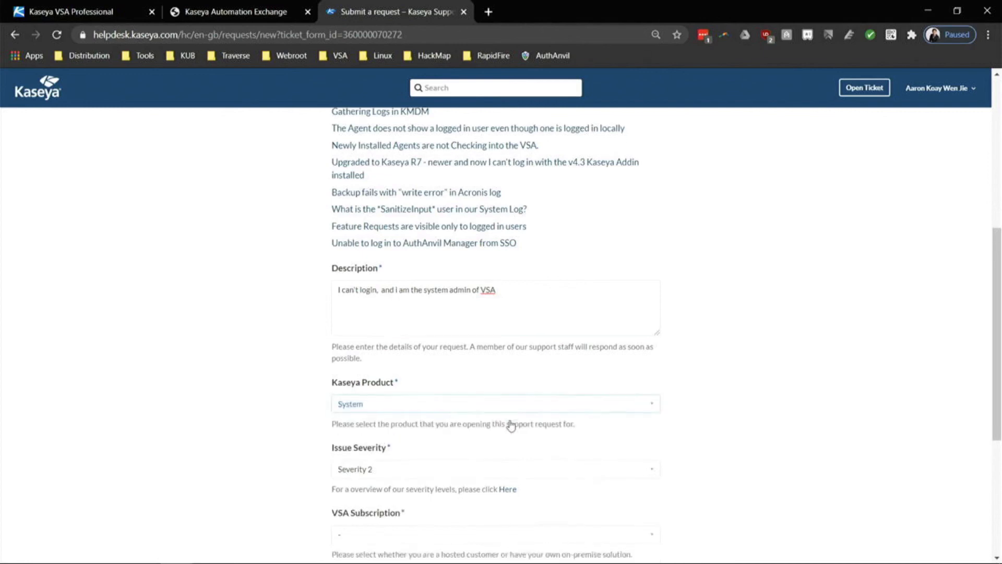
{"action": "scroll", "coordinate": [511, 426], "scroll_direction": "down", "scroll_amount": 3}
Set the ticket's Issue Severity to Severity 1 and VSA Subscription to SaaS.
{"action": "left_click", "coordinate": [407, 282]}
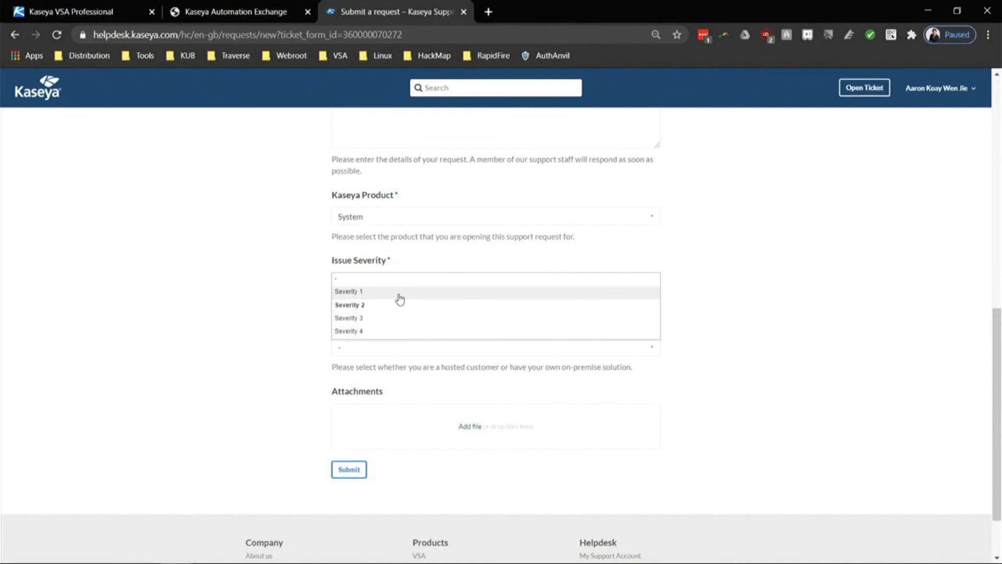
{"action": "left_click", "coordinate": [400, 295]}
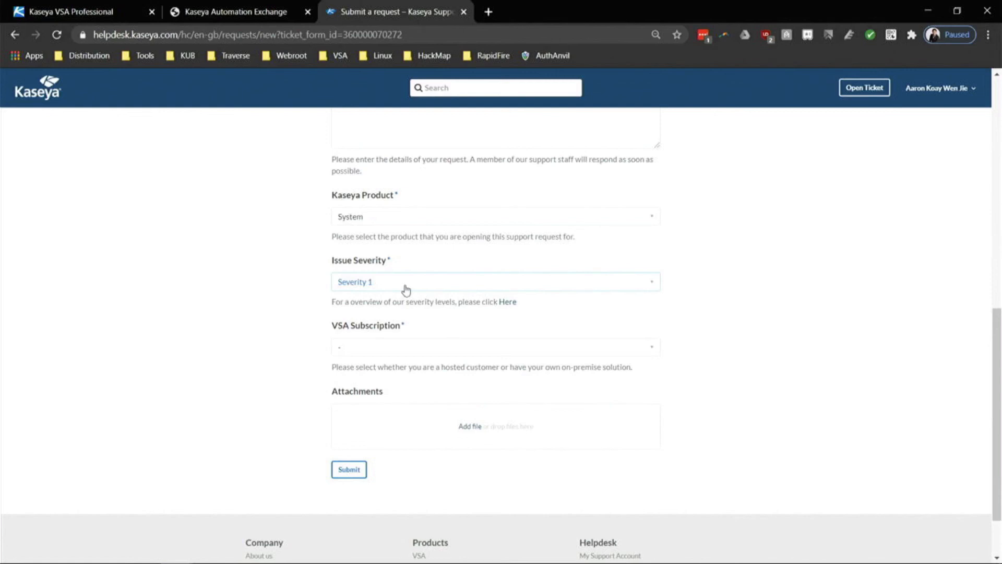
{"action": "left_click", "coordinate": [423, 351]}
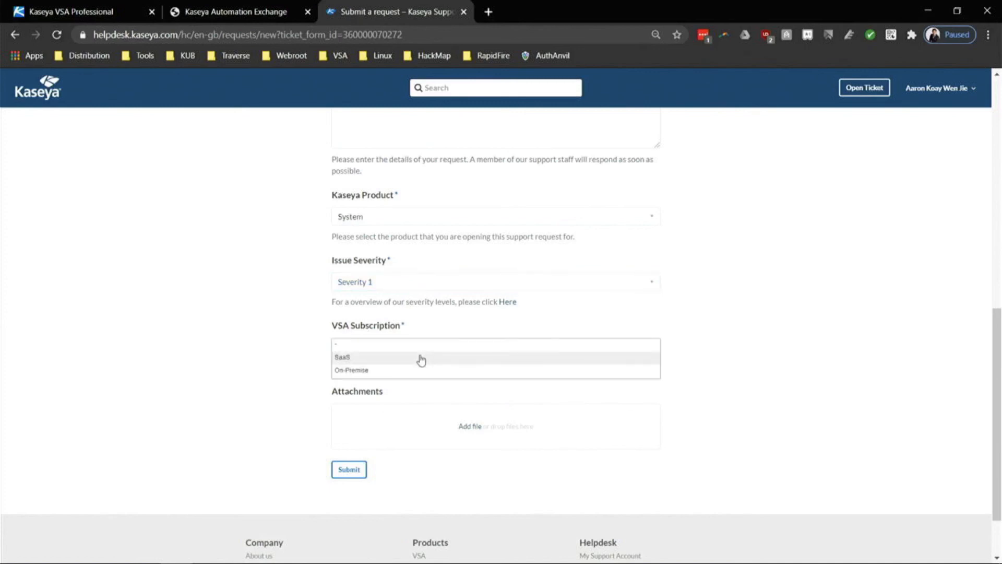
{"action": "left_click", "coordinate": [390, 363]}
Confirm the VSA server is saas49 from the VSA tab's address, then choose SAAS49 as Server URL.
{"action": "left_click", "coordinate": [416, 415]}
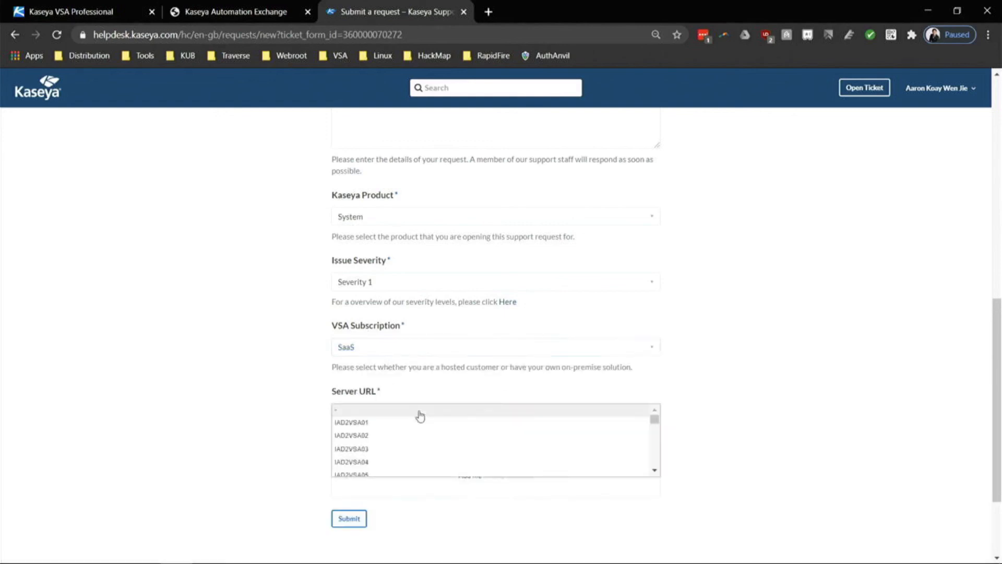
{"action": "left_click", "coordinate": [63, 12]}
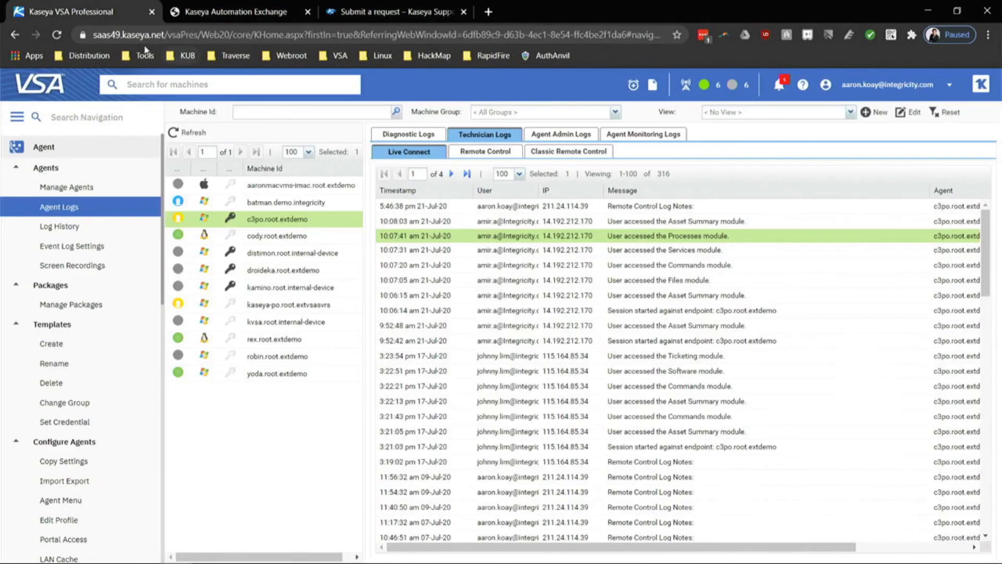
{"action": "left_click_drag", "start_coordinate": [121, 35], "coordinate": [92, 36]}
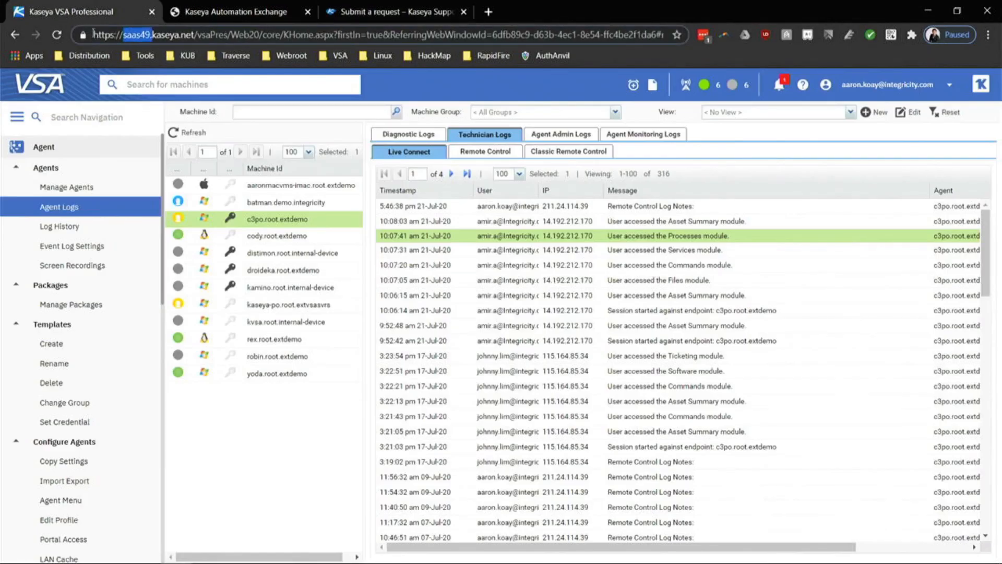
{"action": "left_click", "coordinate": [378, 6]}
{"action": "scroll", "coordinate": [413, 313], "scroll_direction": "down", "scroll_amount": 3}
{"action": "left_click", "coordinate": [403, 287]}
{"action": "scroll", "coordinate": [400, 346], "scroll_direction": "down", "scroll_amount": 10}
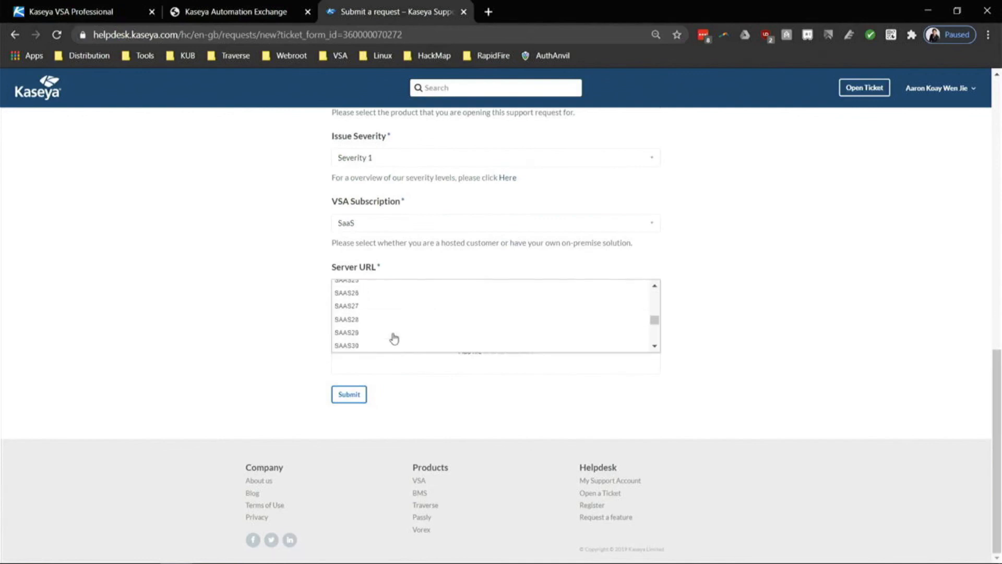
{"action": "scroll", "coordinate": [394, 338], "scroll_direction": "down", "scroll_amount": 4}
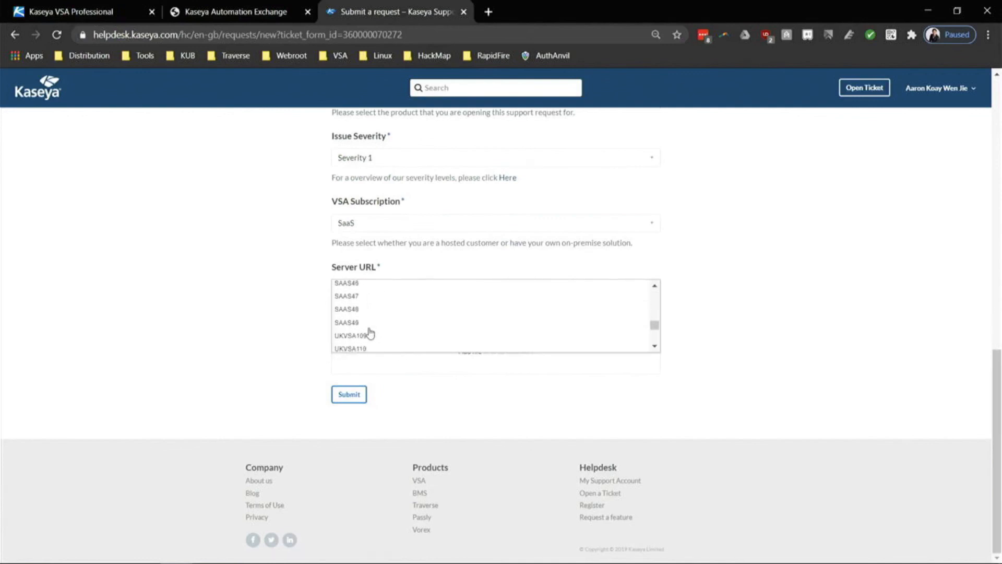
{"action": "left_click", "coordinate": [369, 334]}
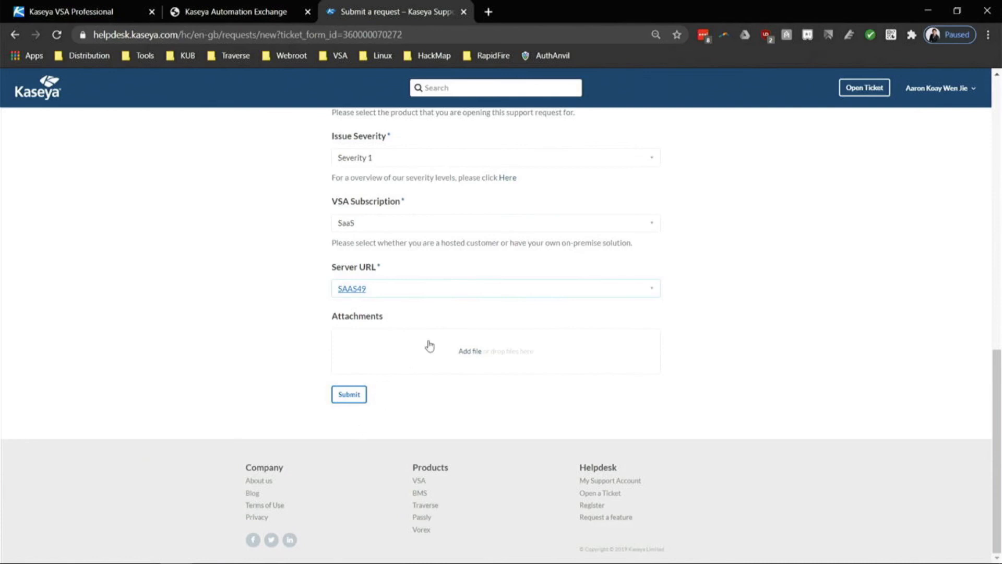
{"action": "scroll", "coordinate": [429, 345], "scroll_direction": "up", "scroll_amount": 6}
{"action": "scroll", "coordinate": [431, 345], "scroll_direction": "up", "scroll_amount": 6}
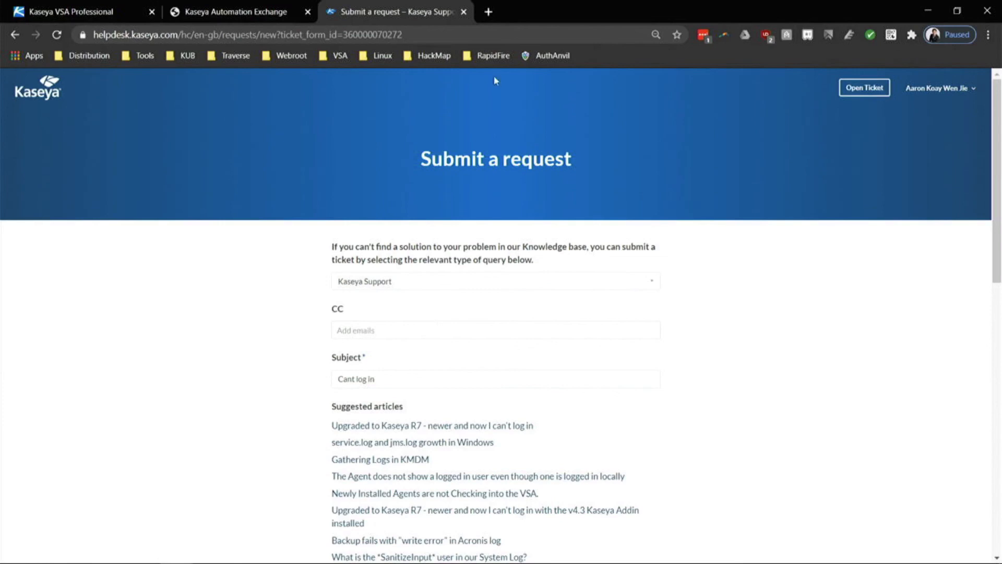
Load help.kaseya.com in a new tab and review the VSA documentation link columns.
{"action": "left_click", "coordinate": [489, 12]}
{"action": "type", "text": "hlp"}
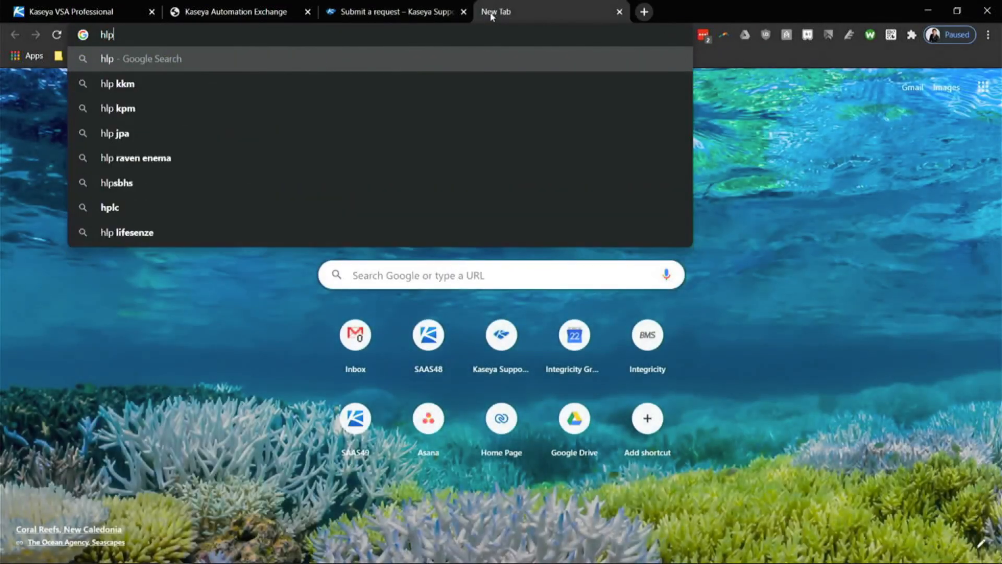
{"action": "key", "text": "BackSpace"}
{"action": "type", "text": "elp."}
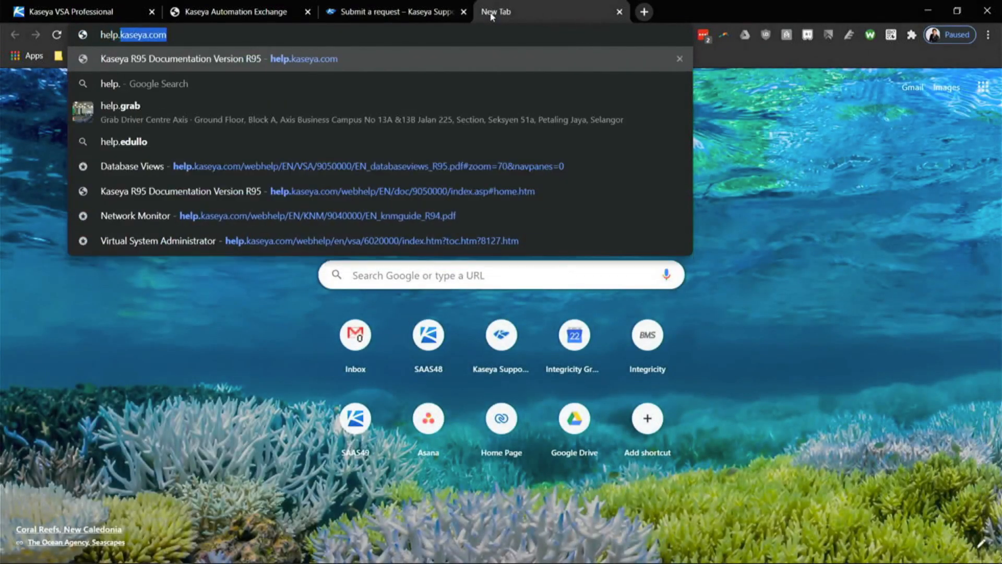
{"action": "key", "text": "Return"}
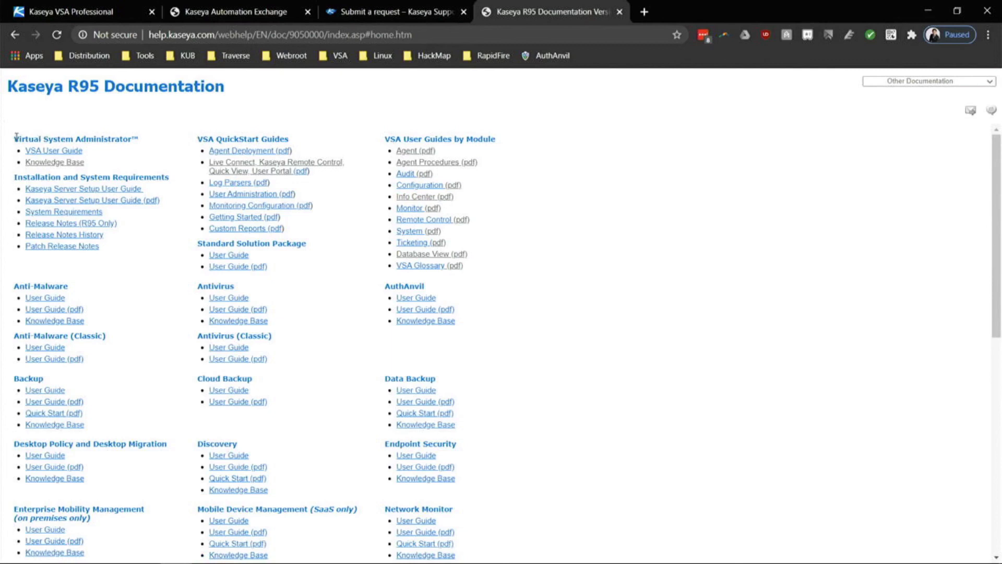
{"action": "left_click_drag", "start_coordinate": [16, 136], "coordinate": [479, 273]}
{"action": "left_click", "coordinate": [515, 259]}
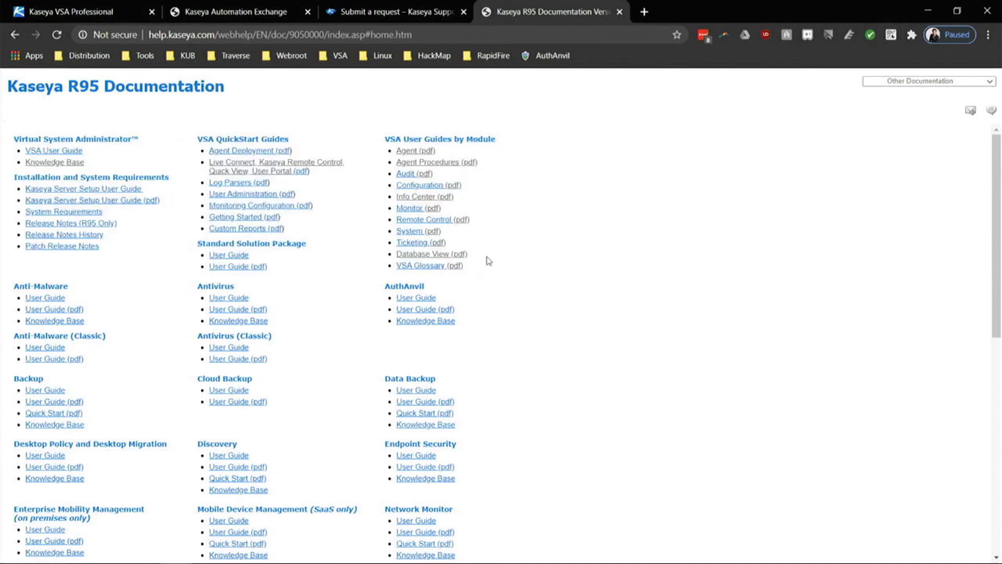